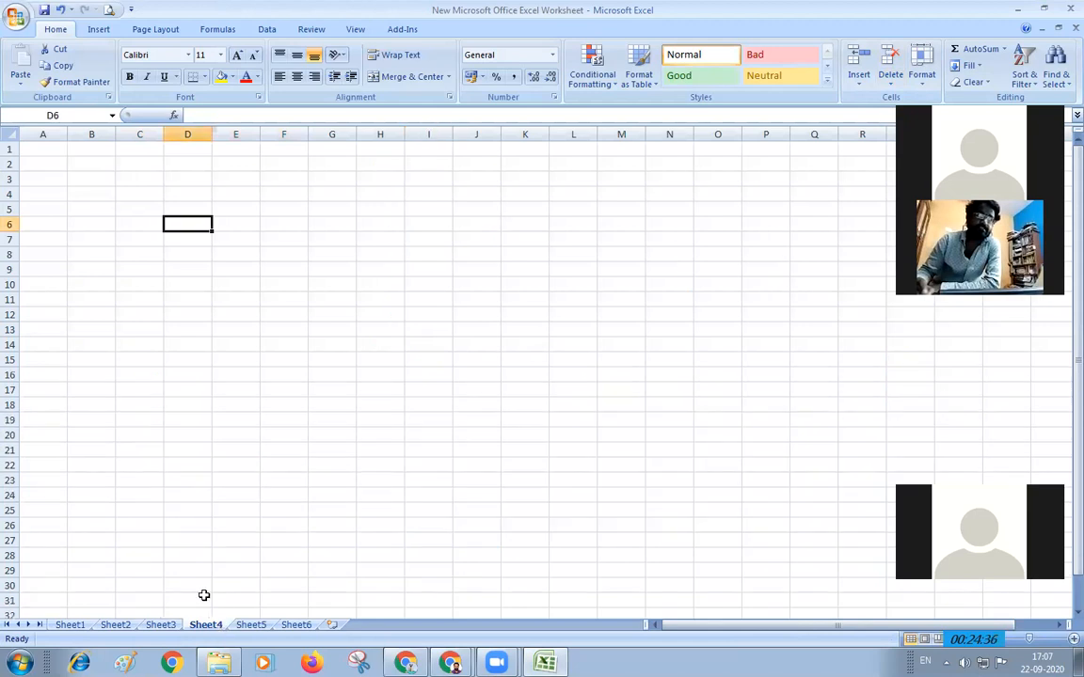
Copy the student rows from serial number through Soc (B6:I12) on Sheet2 and paste them into Sheet6 at D13
left_click(117, 626)
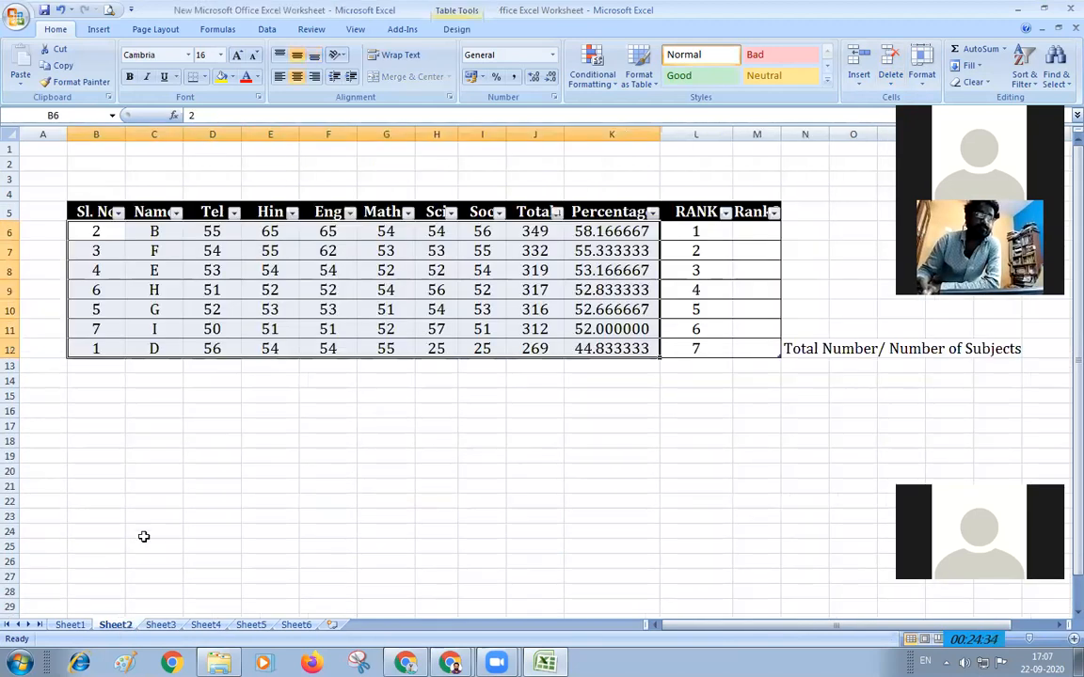
left_click(71, 625)
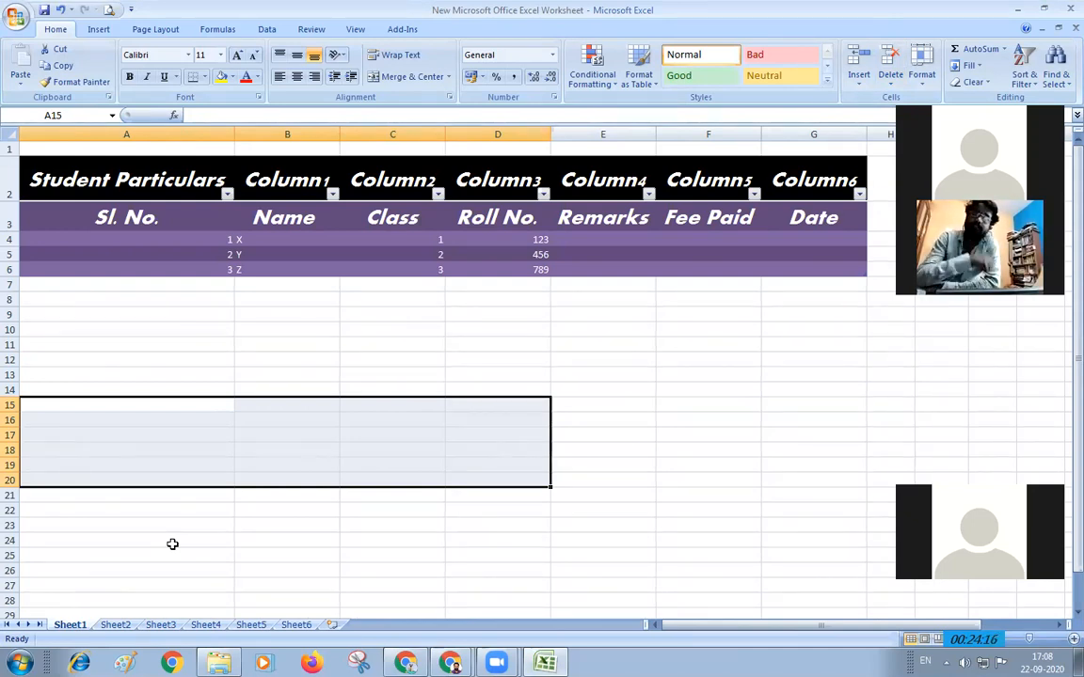
left_click(115, 624)
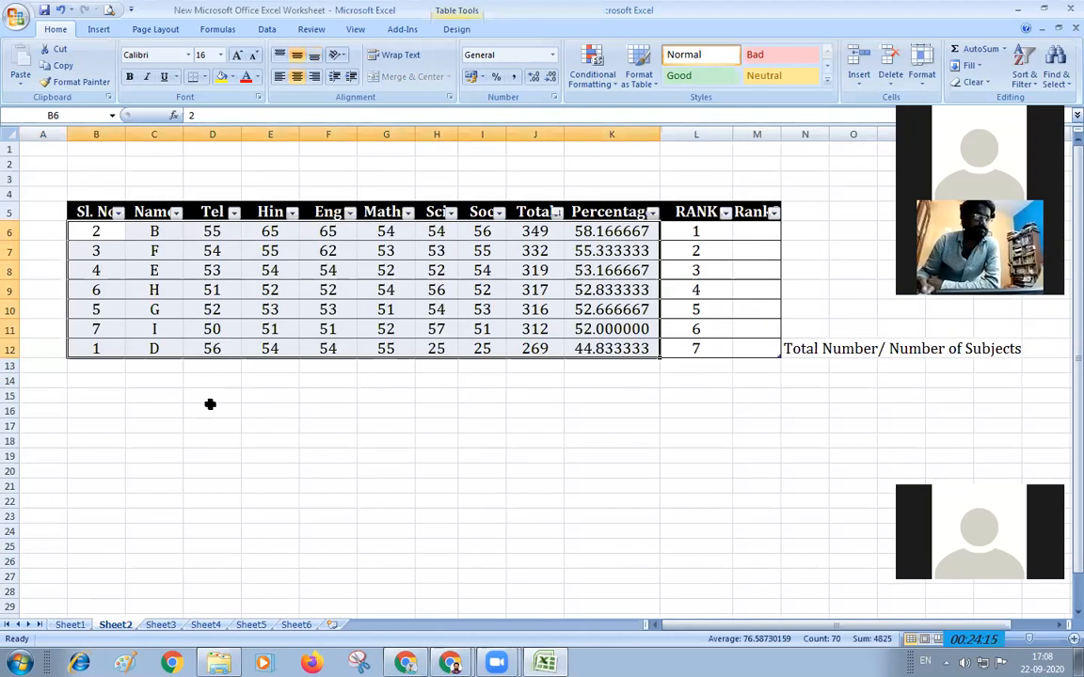
left_click_drag(111, 232, 482, 348)
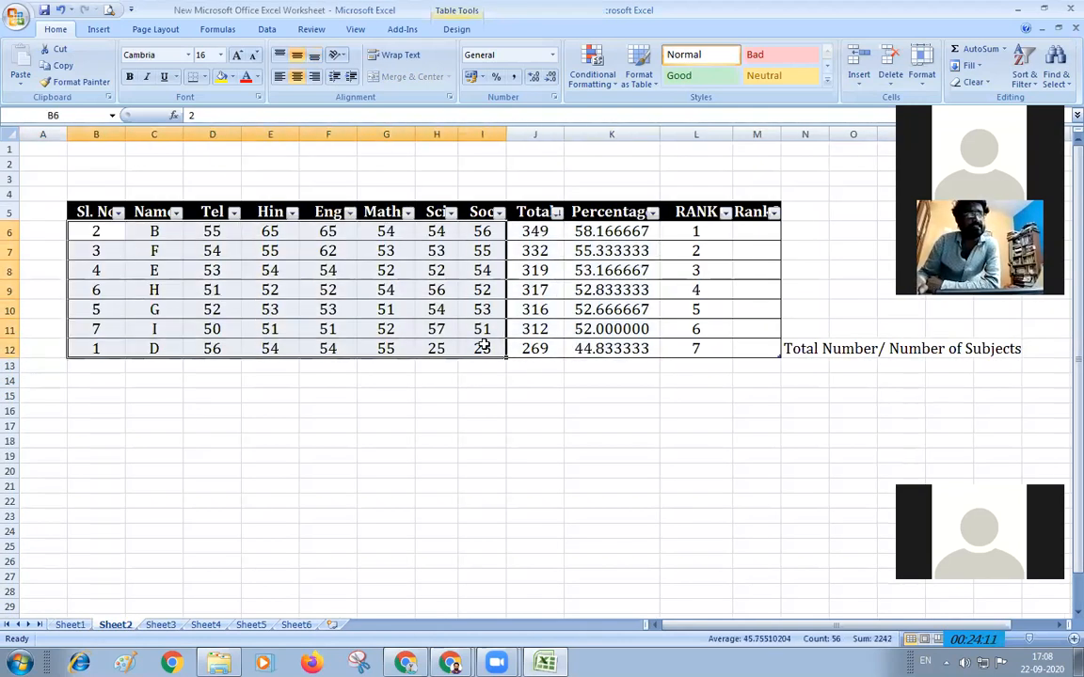
key("ctrl+c")
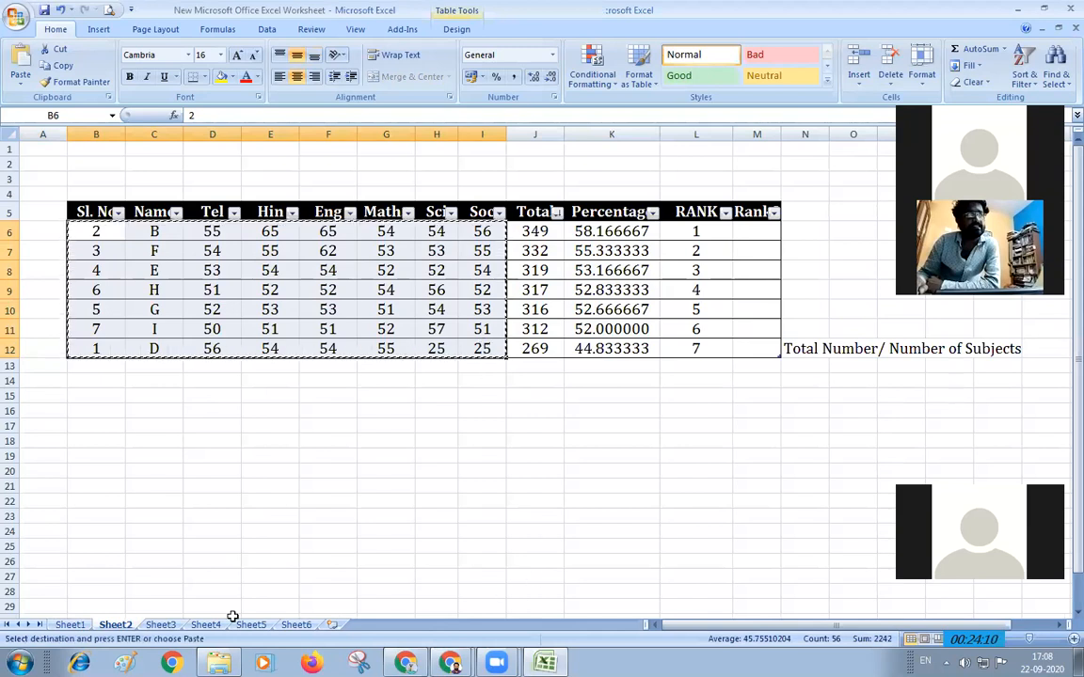
left_click(160, 624)
left_click(296, 624)
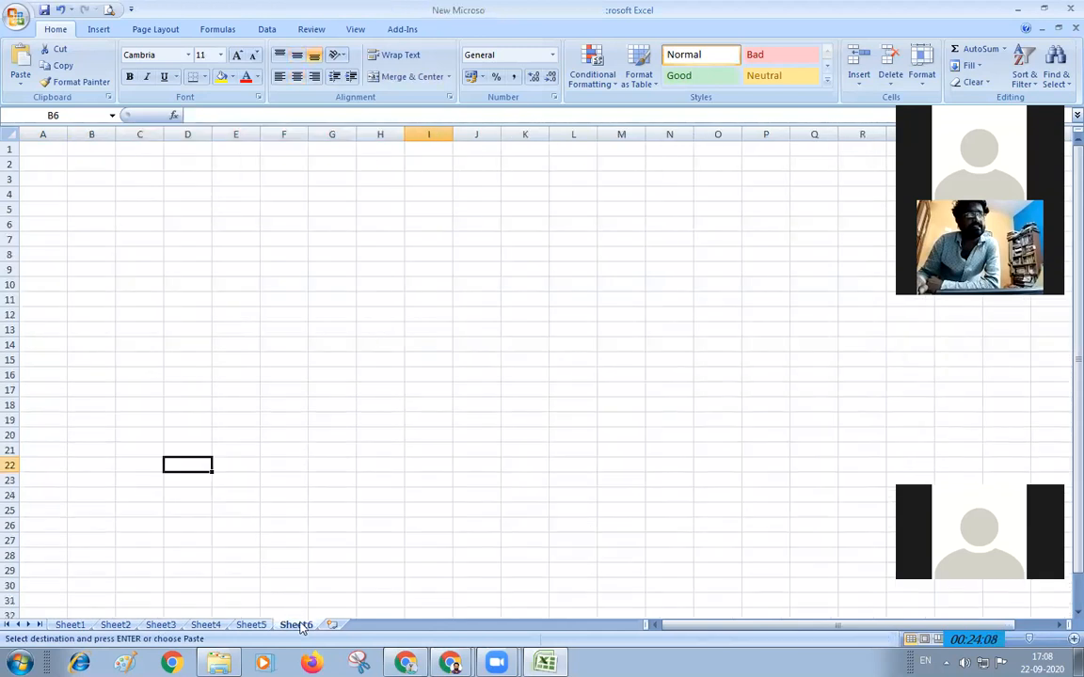
left_click(172, 323)
key("ctrl+v")
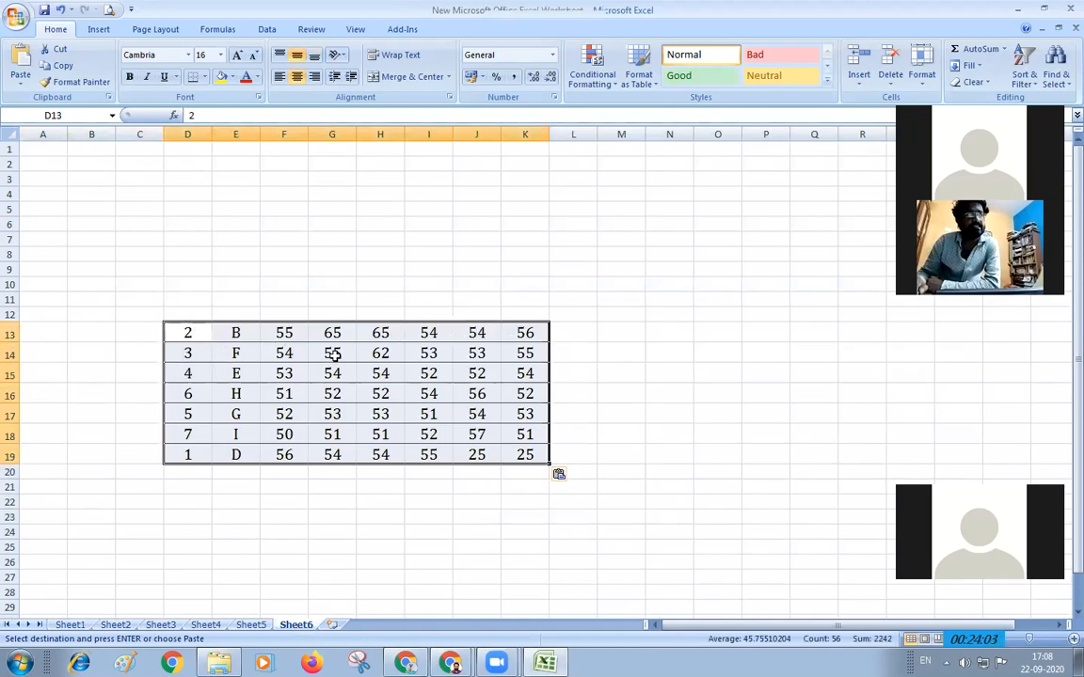
Replace the serial numbers in D13:D19 with 1 to 7 in order
left_click_drag(205, 334, 182, 444)
key("Delete")
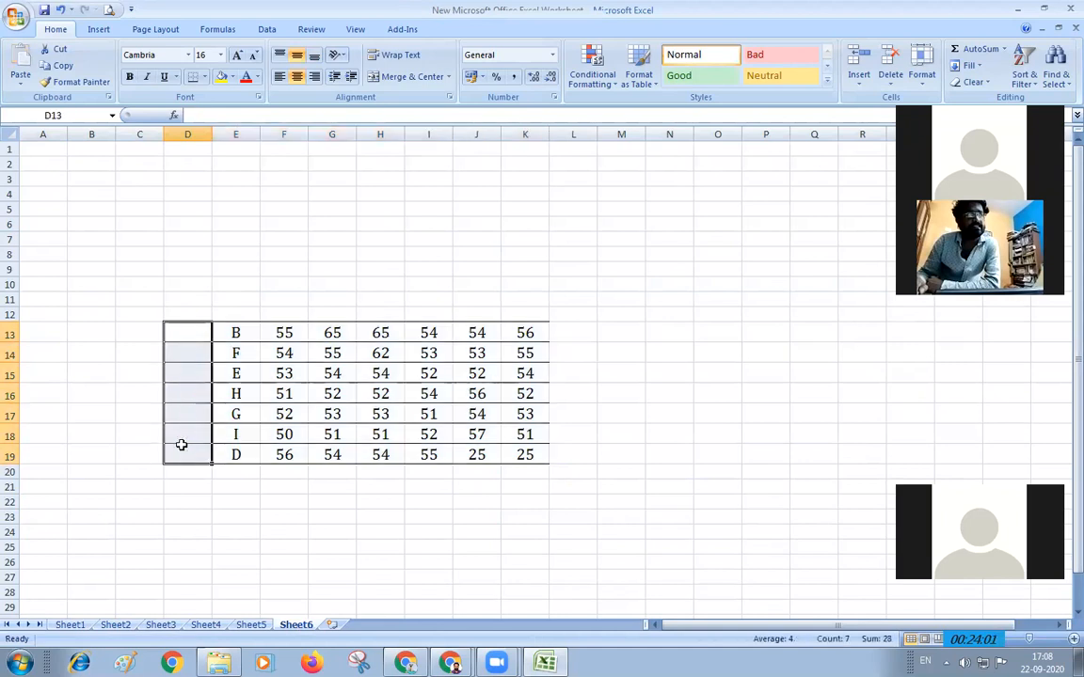
type("1 2 3 4 5 6")
key("Return")
type("7")
key("Return")
key("Up")
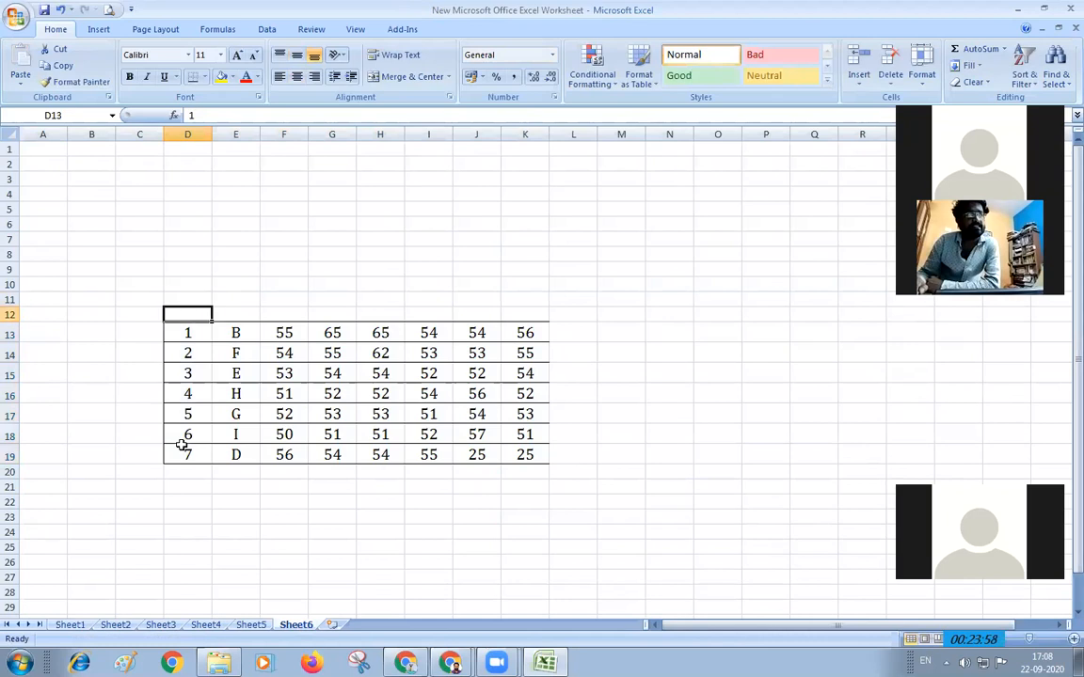
Change the first-subject marks of students F and E to 56 in F14 and 52 in F15
key("Right")
key("Right")
key("Down")
key("Down")
type("56")
key("Return")
type("532")
key("BackSpace")
key("BackSpace")
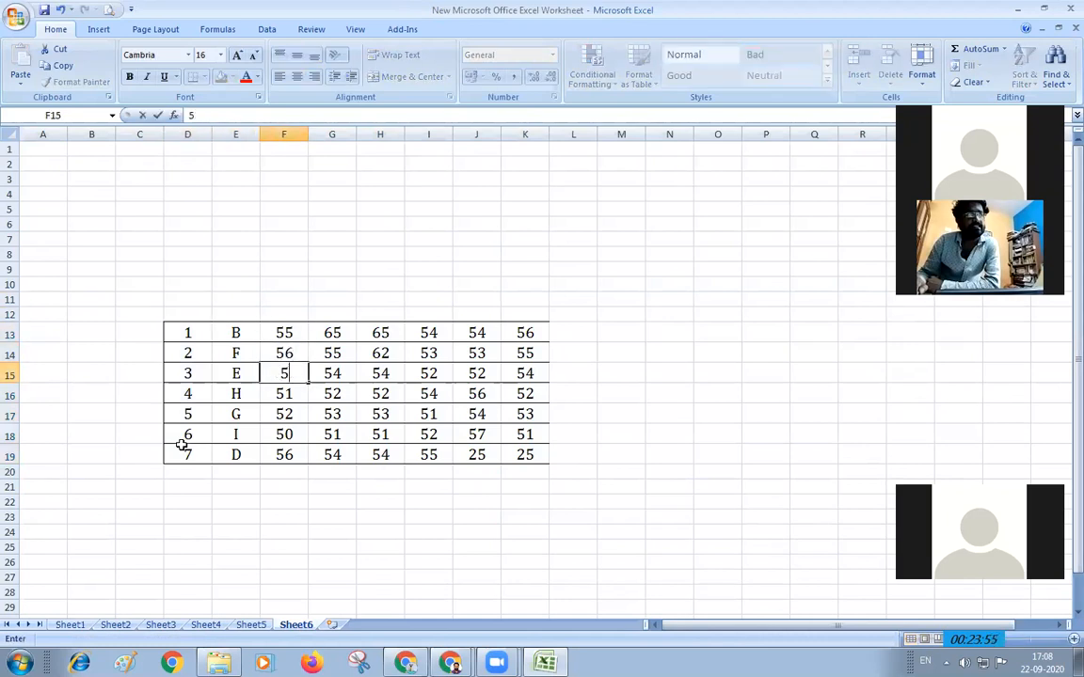
type("2")
key("Right")
Change the fourth-subject marks to 54 for student E in I15 and 52 for student G in I17
key("Right")
key("Right")
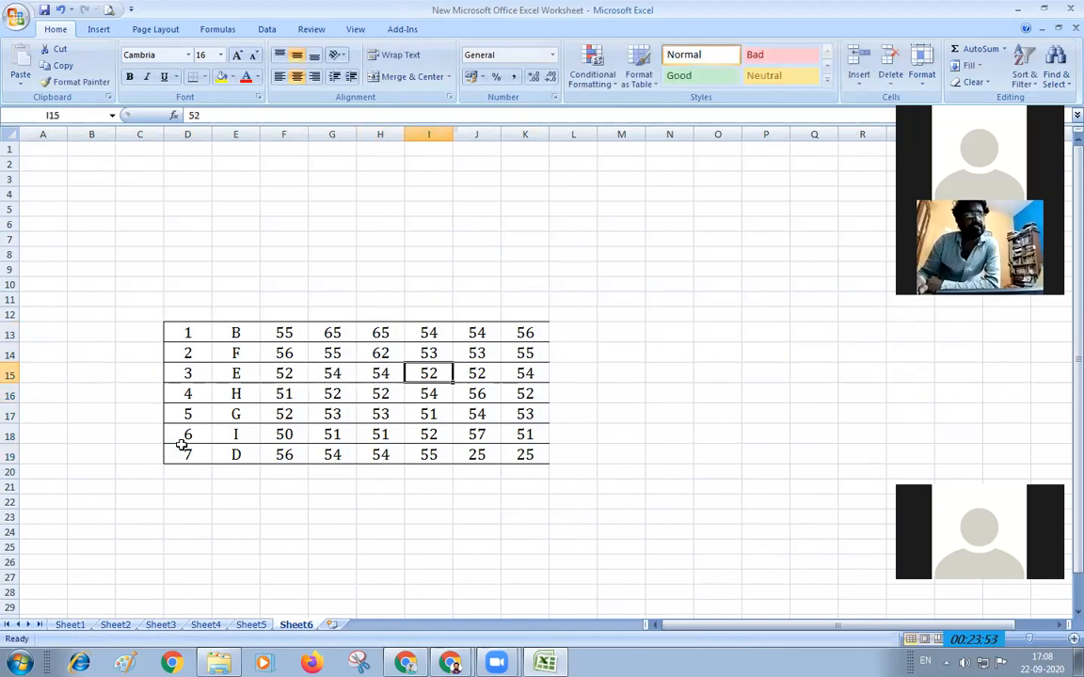
type("52")
key("BackSpace")
type("4")
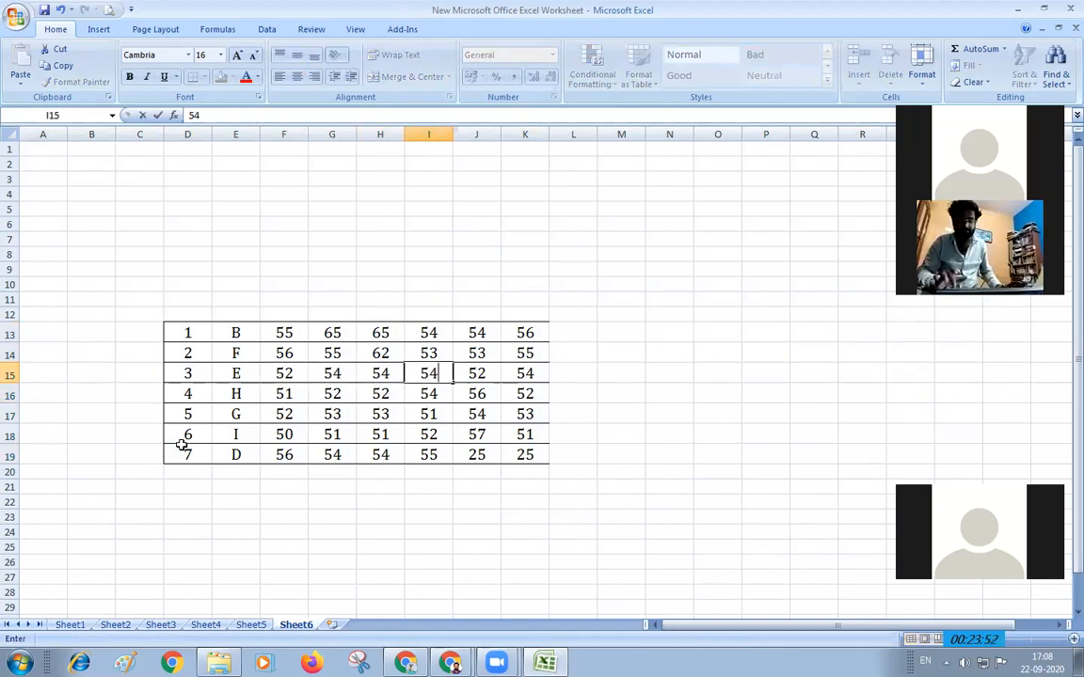
key("Down")
key("Down")
type("52")
key("Down")
Set student H's last-subject mark in K16 to 58
key("Right")
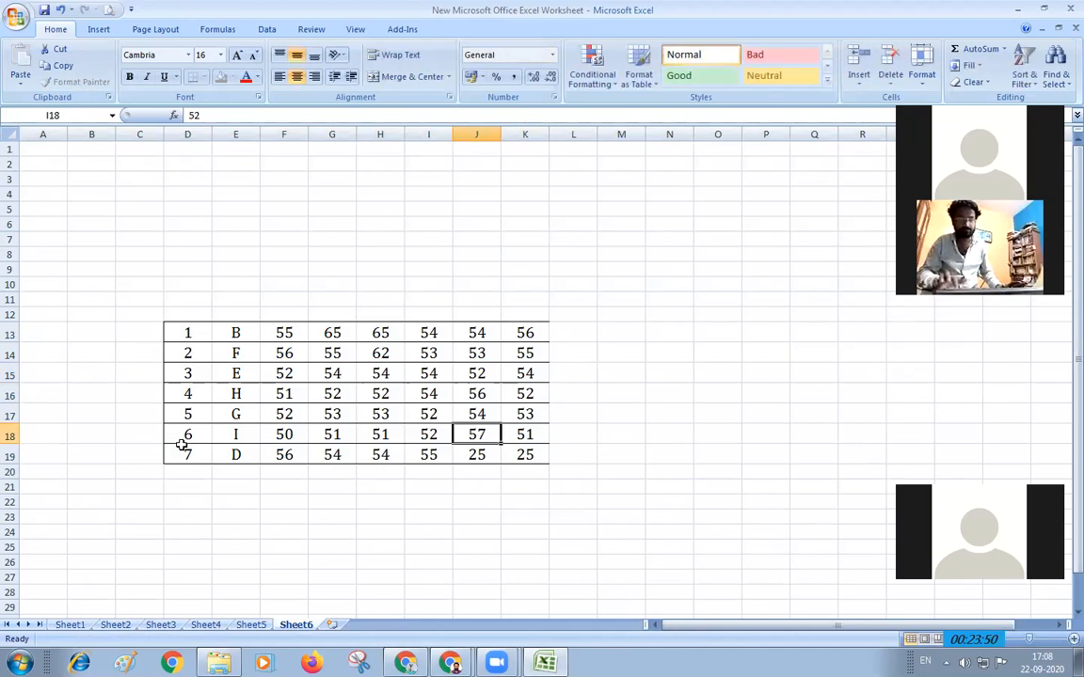
key("Up")
key("Up")
key("Right")
type("58")
key("Down")
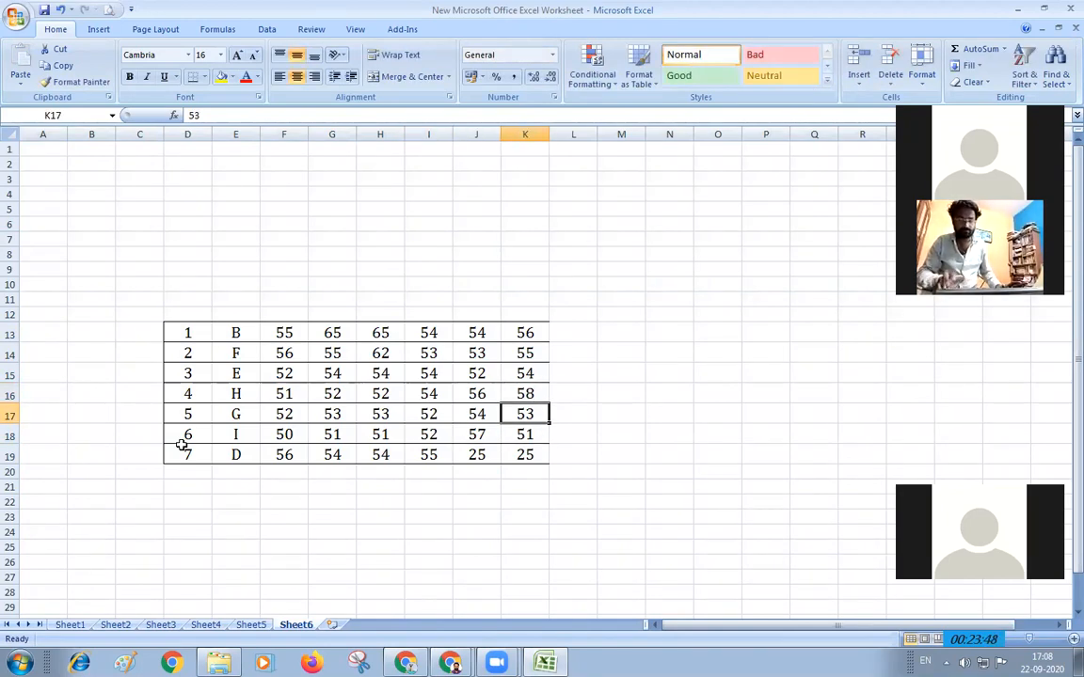
Set student I's fourth-subject mark in I18 to 25 and student D's fifth-subject mark in J19 to 52
key("Down")
key("Left")
key("Left")
type("5225")
key("Down")
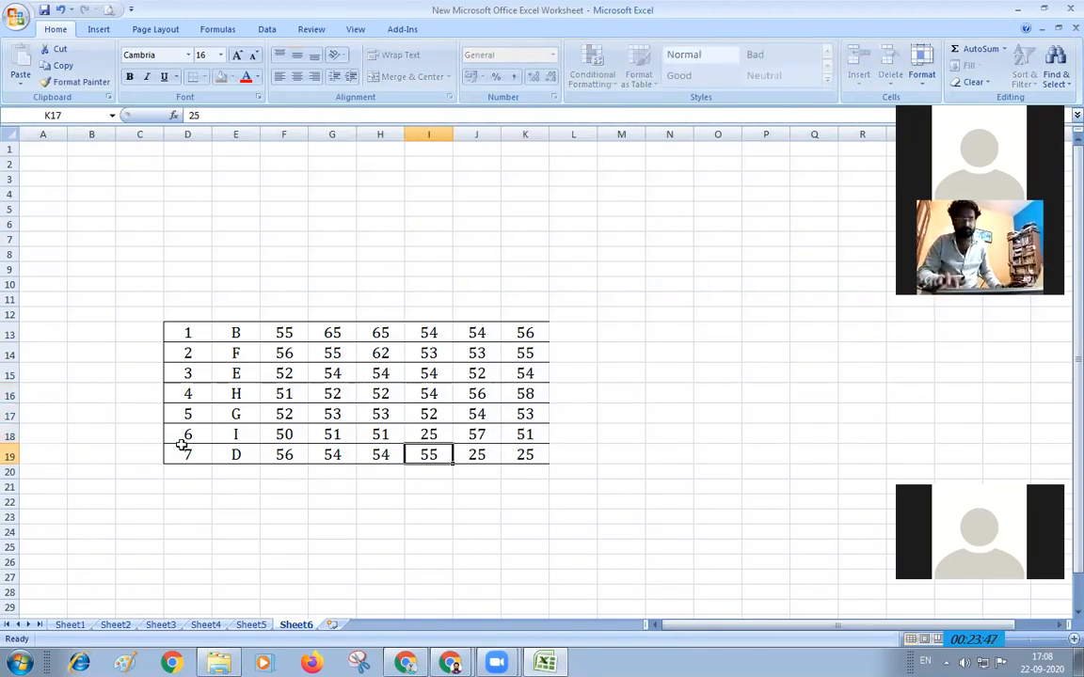
key("Right")
type("52")
key("Right")
Set student F's fourth-subject mark in I14 to 25
key("Up")
key("Up")
key("Up")
key("Up")
key("Up")
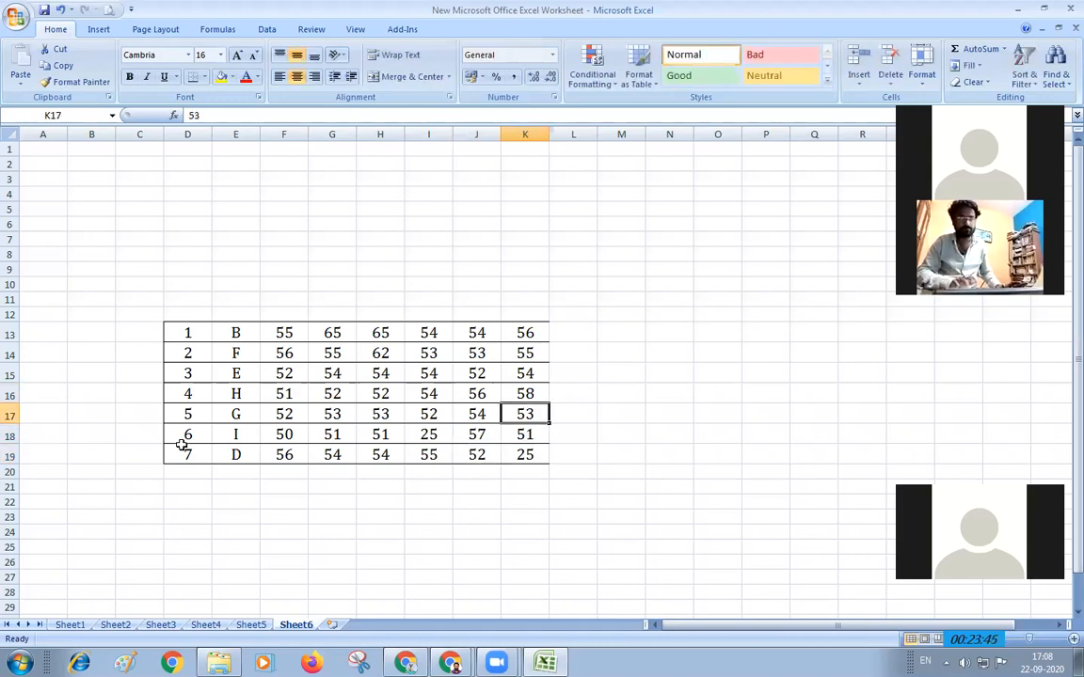
key("Left")
key("Left")
type("25")
key("Up")
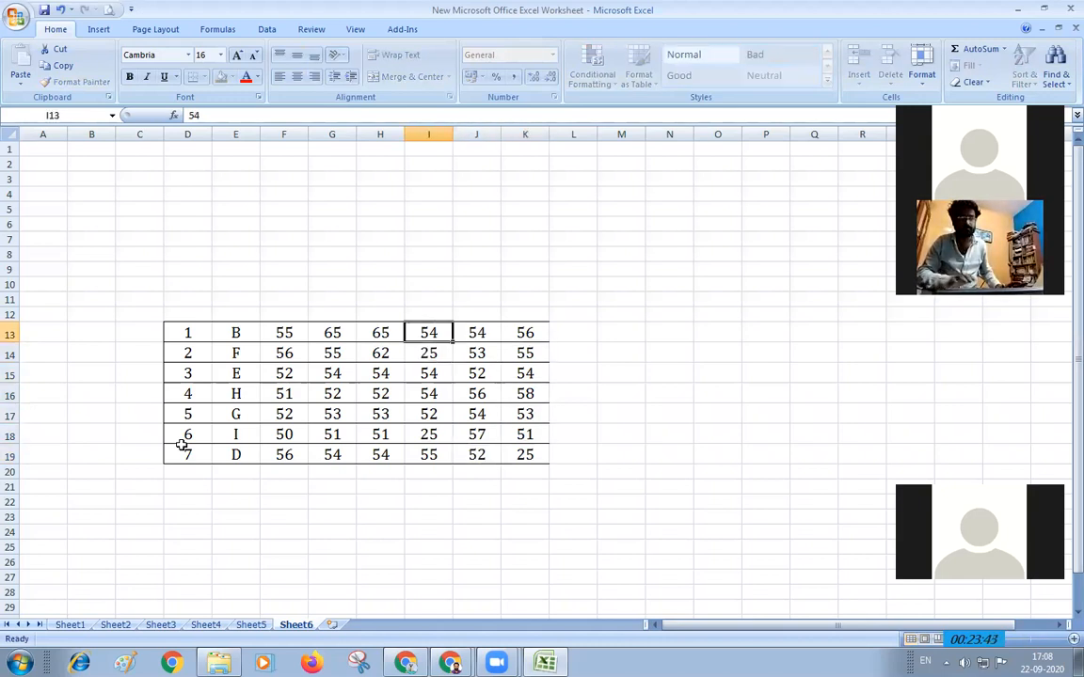
Set student B's second-subject mark in G13 to 25
key("Left")
key("Left")
type("65")
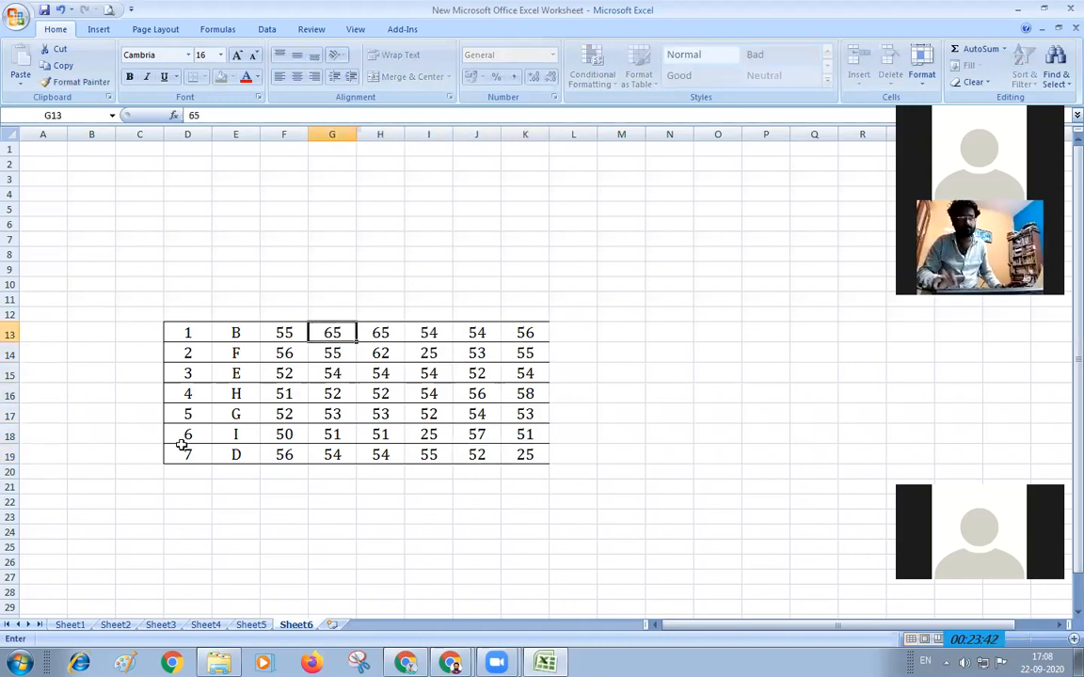
key("Escape")
key("Down")
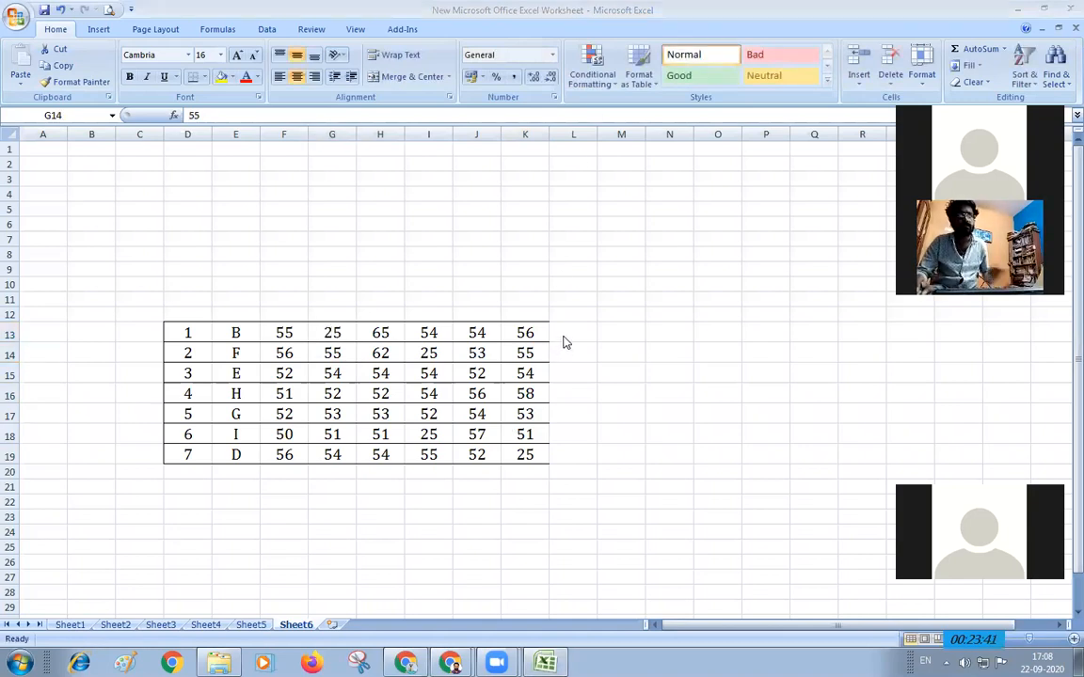
Enter the headings "Sl. No." in D12 and "Name" in E12 above the marks data
left_click(194, 315)
type("Sl.")
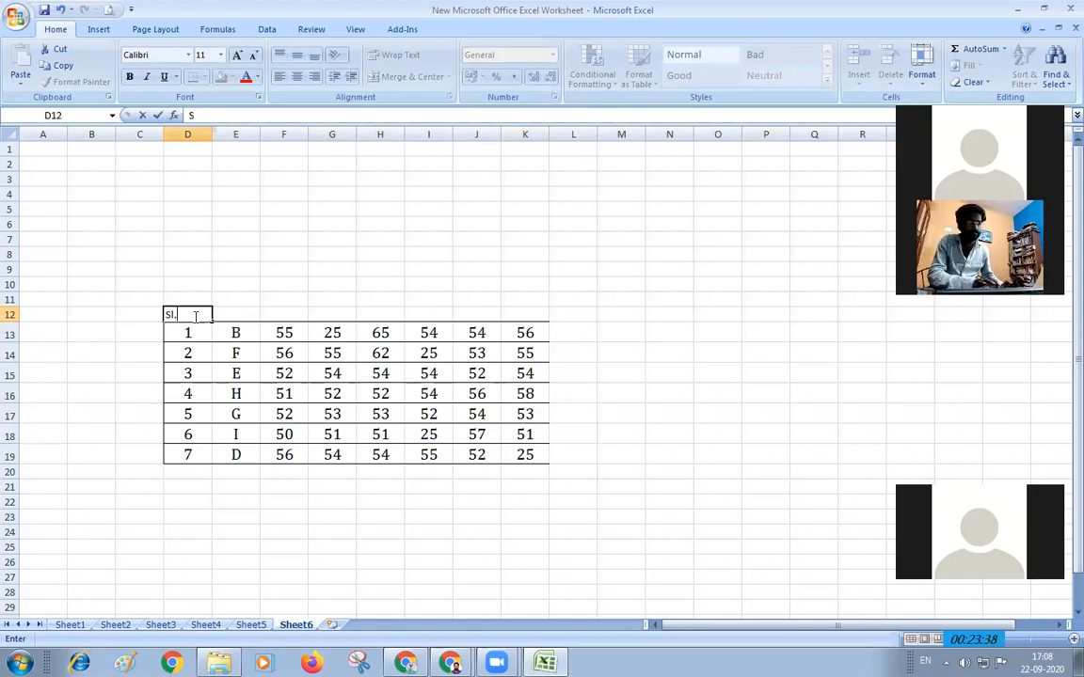
type(" No")
key("Tab")
type("Name")
key("Tab")
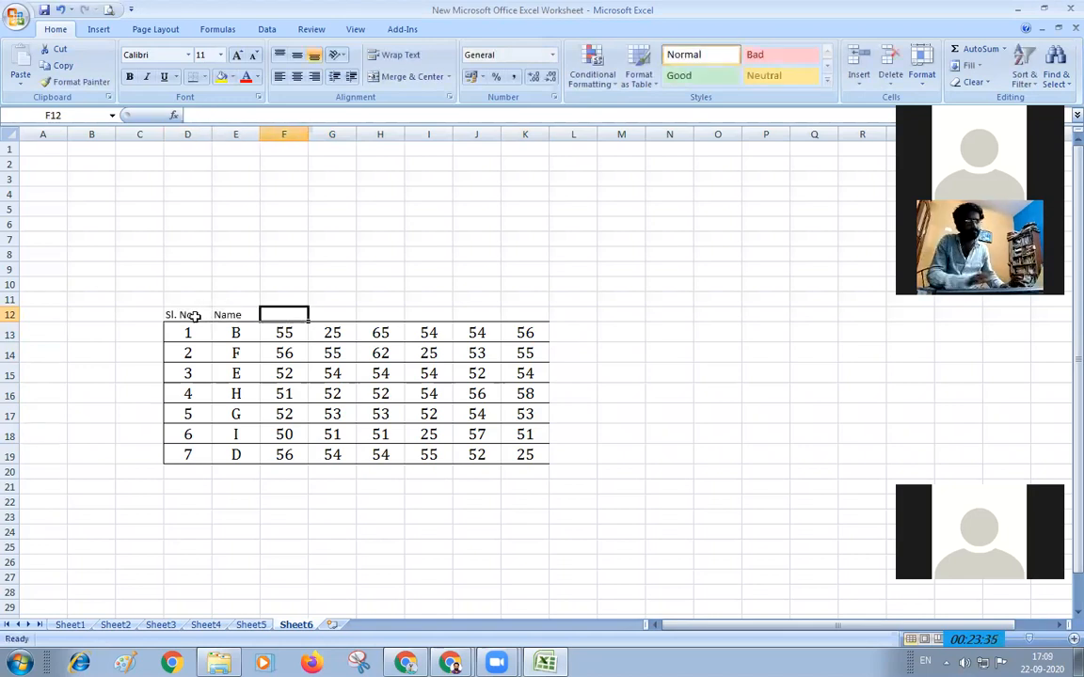
type("T")
key("Tab")
type("H")
key("Left")
Head the first two subject columns "S1" in F12 and "S2" in G12
type("S1")
key("Tab")
type("S")
key("Return")
key("Up")
key("Left")
key("F2")
type("2")
key("Tab")
Head the remaining subject columns "S3", "S4", "S5" and "S6" in H12:K12
type("S3")
key("ctrl+Return")
key("Tab")
type("S4")
key("Tab")
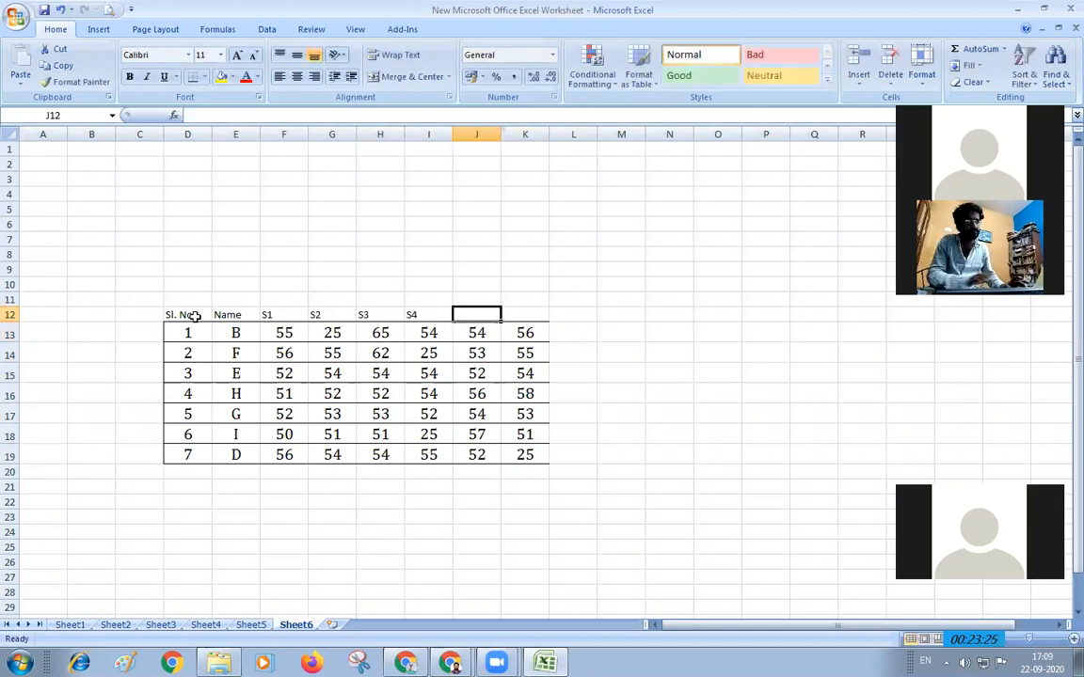
type("S")
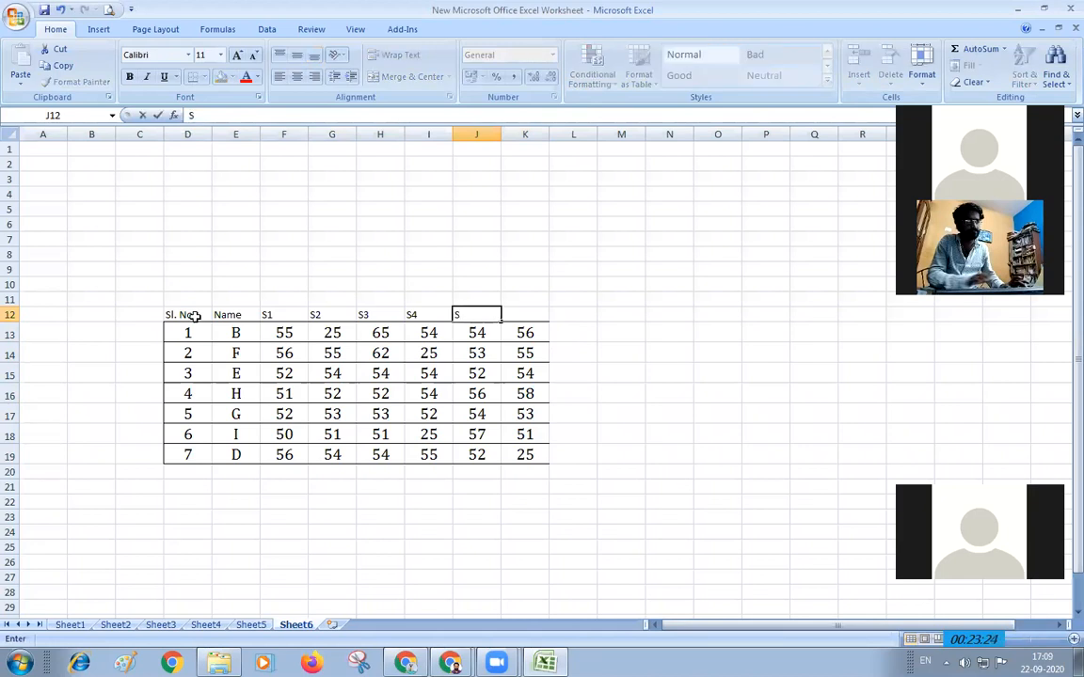
type("5")
key("Tab")
type("S6")
key("Tab")
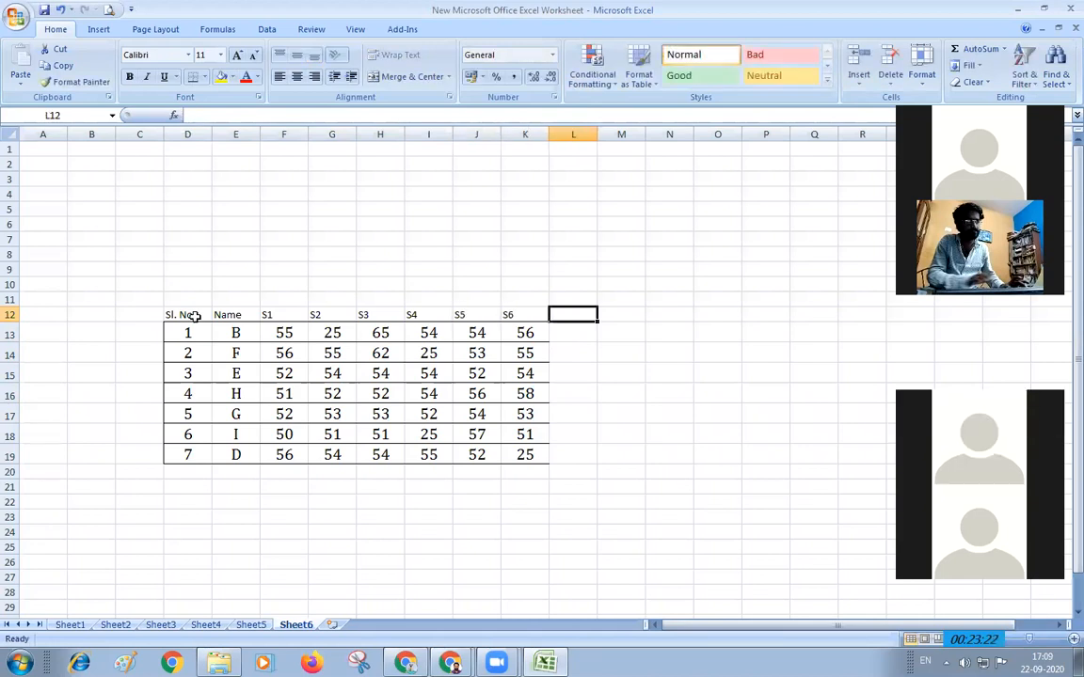
Add the headings "Total" in L12 and "Average" in M12
type("Total")
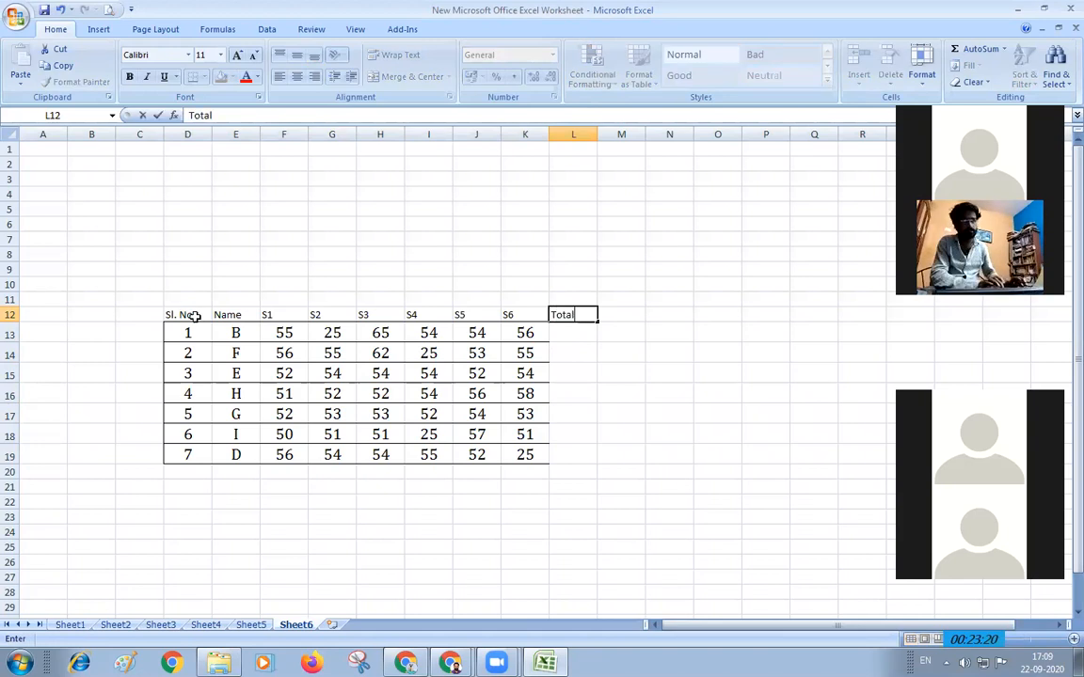
key("Tab")
type("Average")
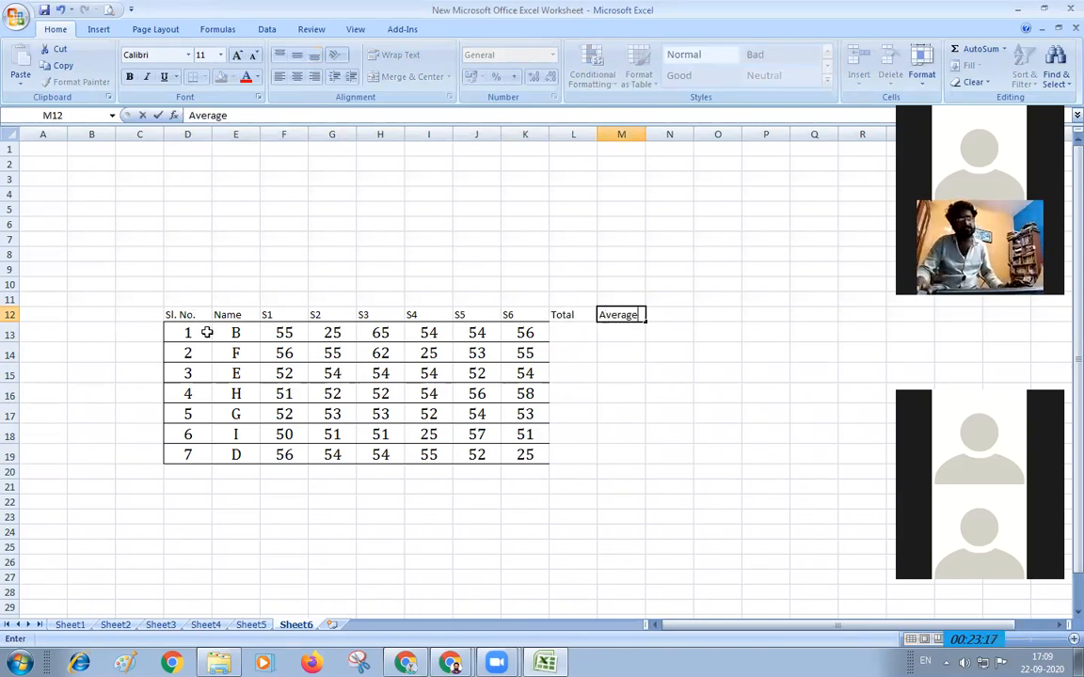
left_click(428, 516)
Start the first student's total formula in L13 by adding the S1, S2 and S3 marks as =F13+G13+H13
scroll(428, 516, "up", 1, "ctrl")
scroll(433, 521, "up", 3, "ctrl")
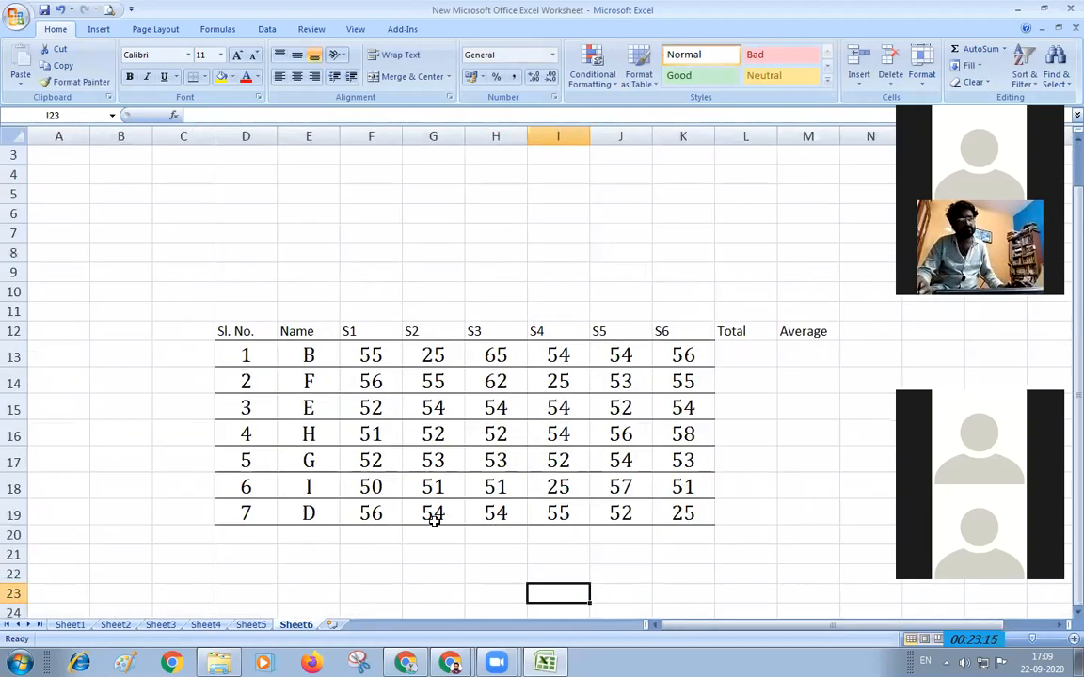
left_click_drag(477, 474, 527, 474)
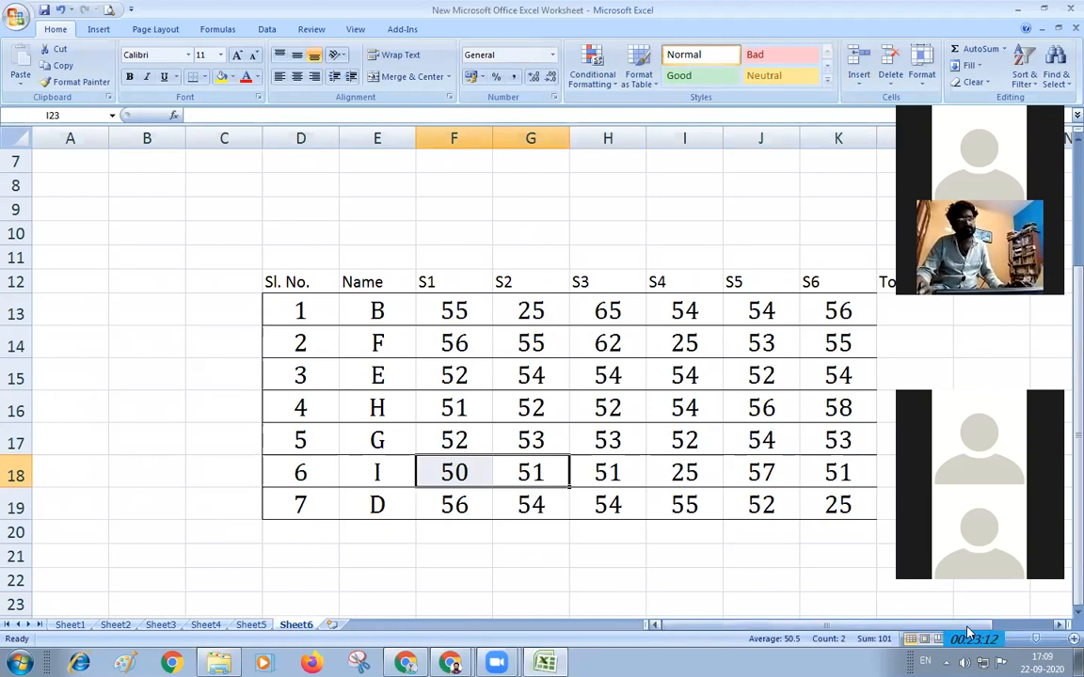
scroll(969, 632, "right", 3)
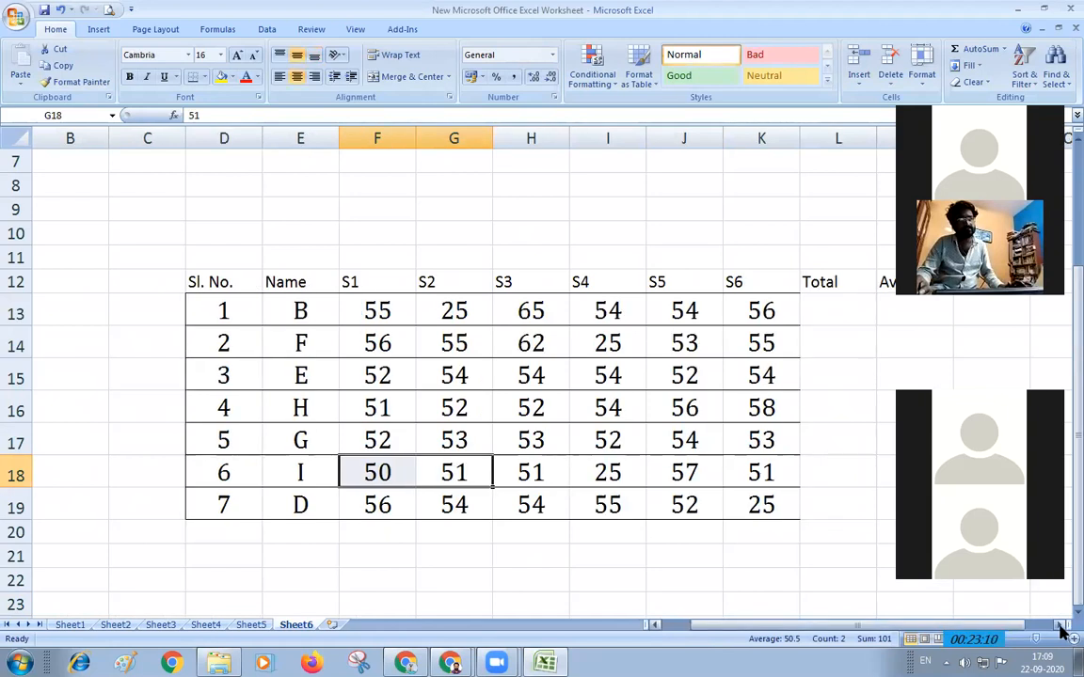
scroll(827, 590, "left", 1)
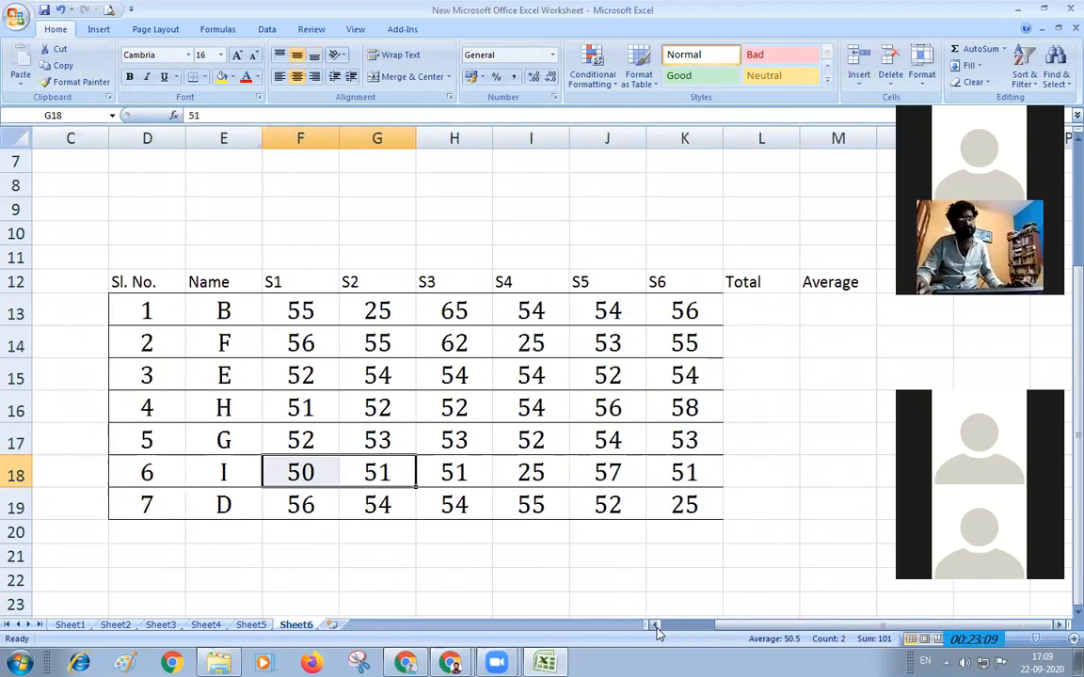
left_click(781, 310)
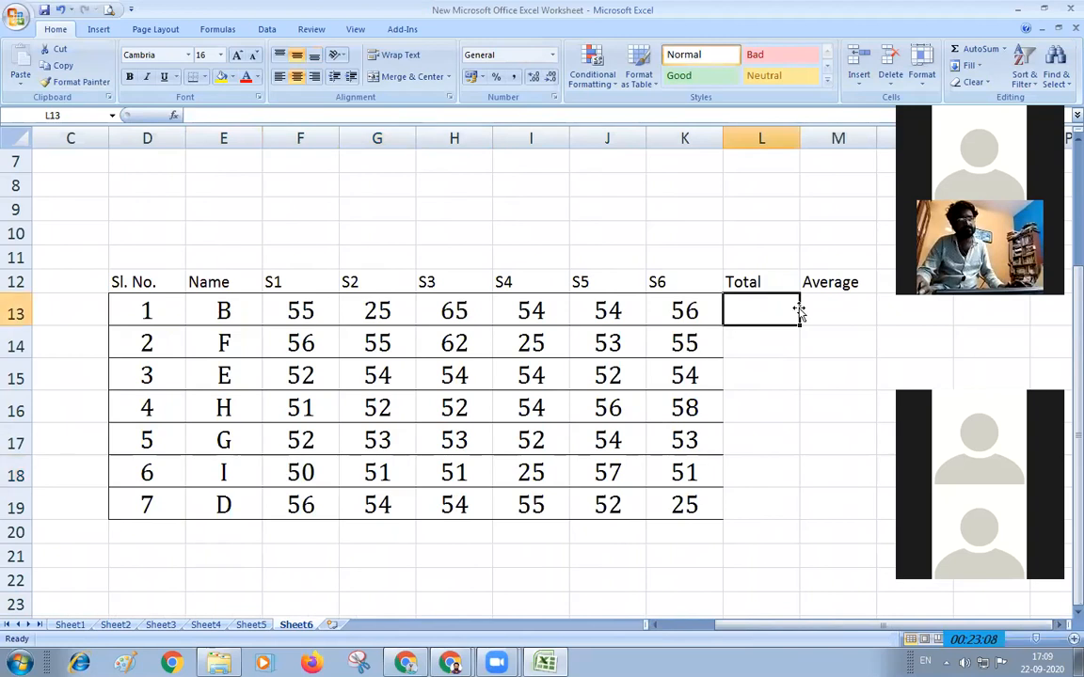
left_click(849, 308)
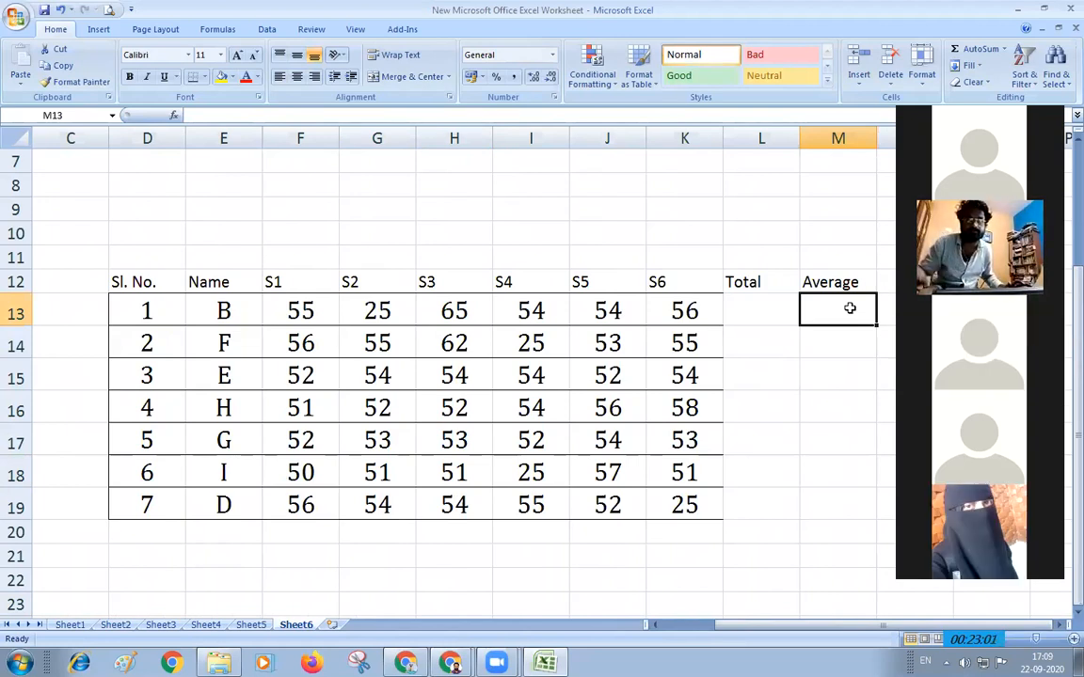
left_click(766, 312)
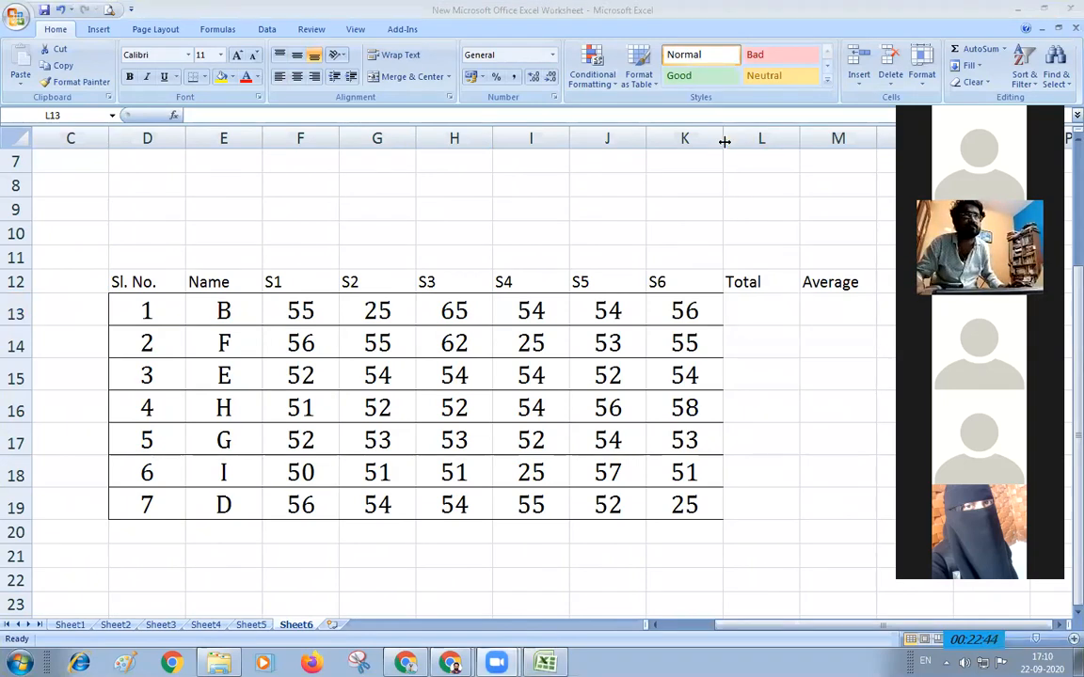
left_click(757, 313)
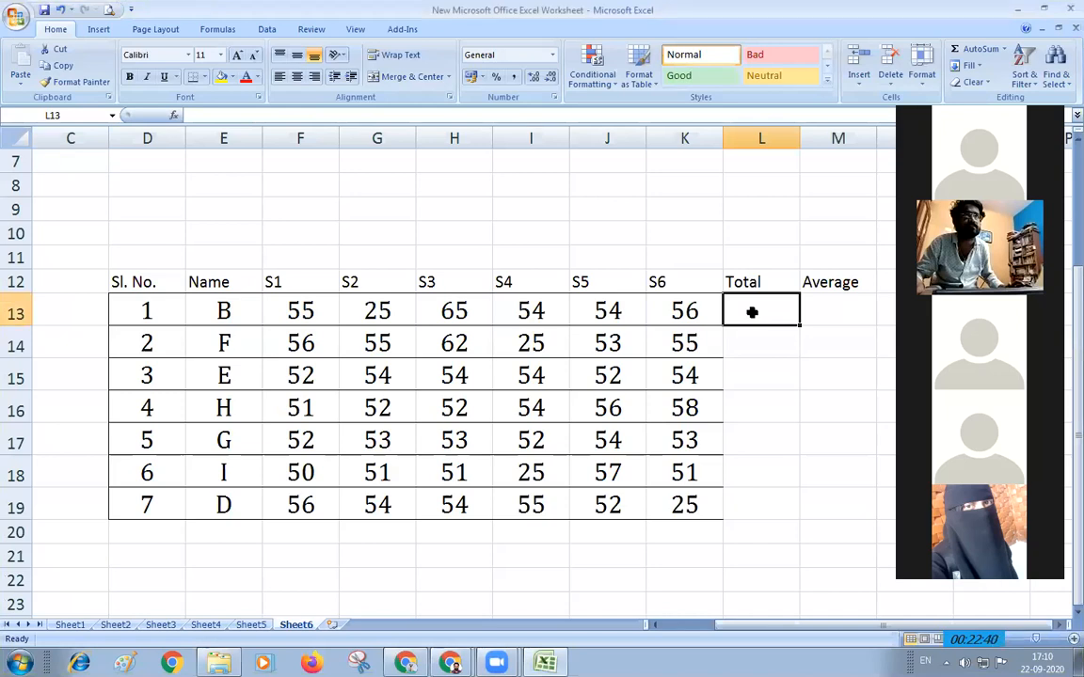
type("=")
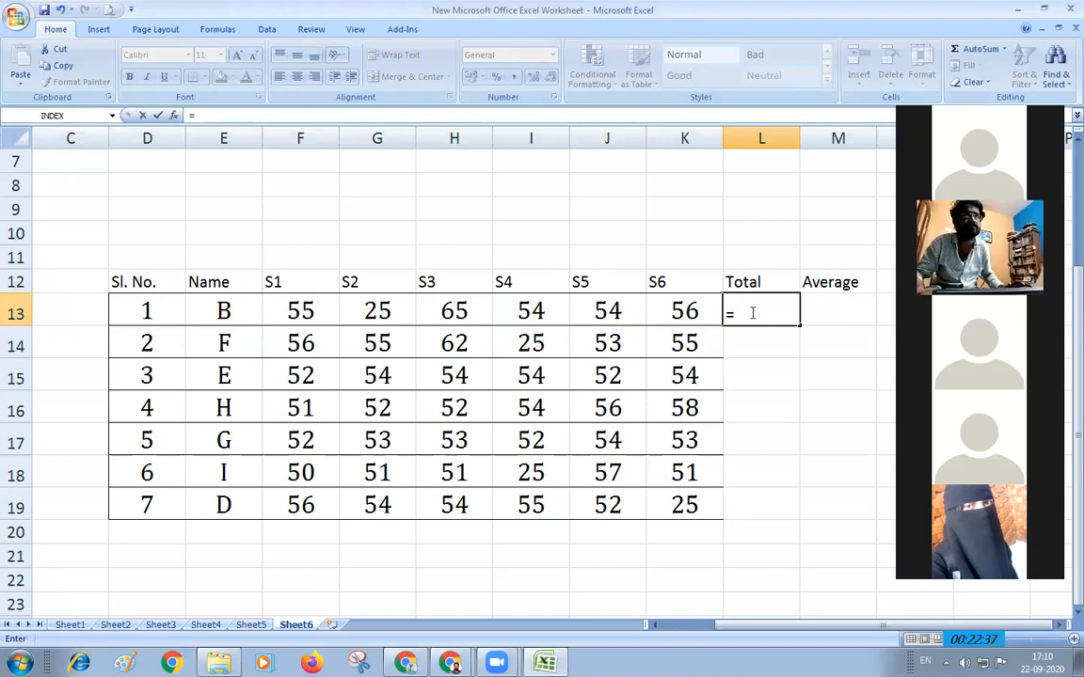
left_click(320, 310)
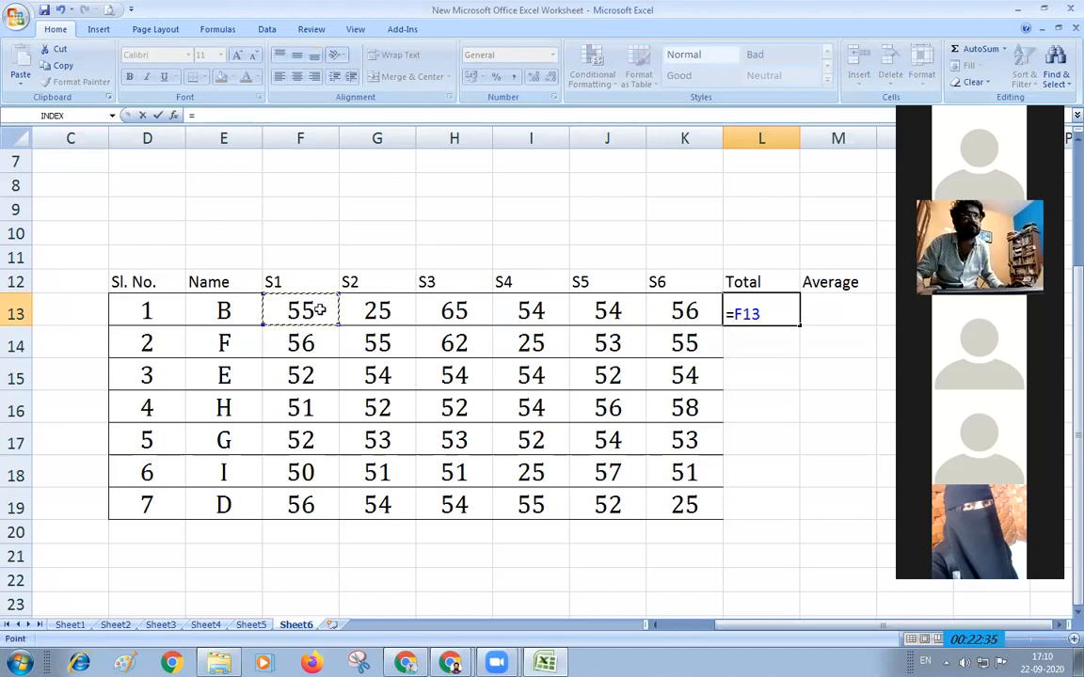
type("+")
left_click(368, 311)
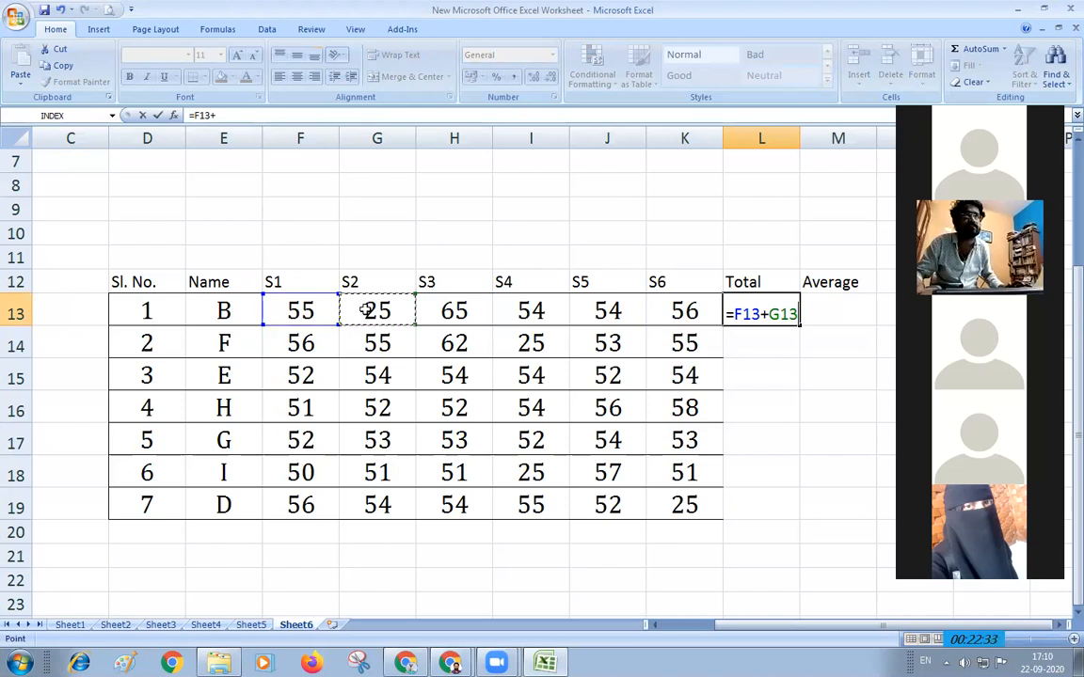
type("+")
left_click(458, 313)
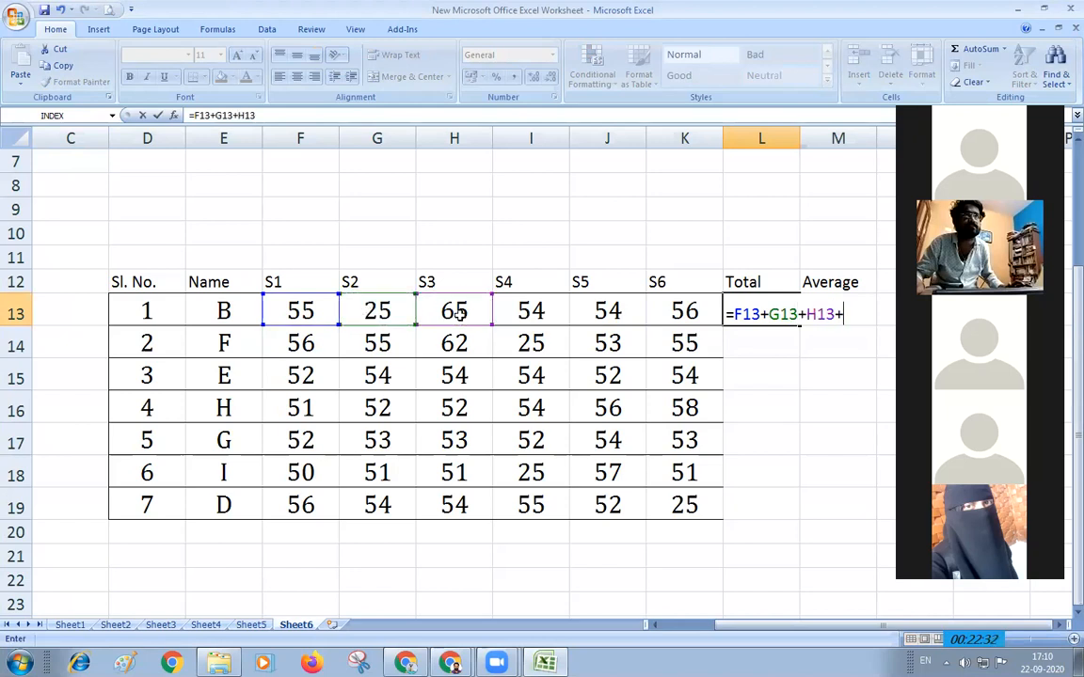
Complete the L13 formula with +I13+J13+K13 and fill it down through L19
type("+")
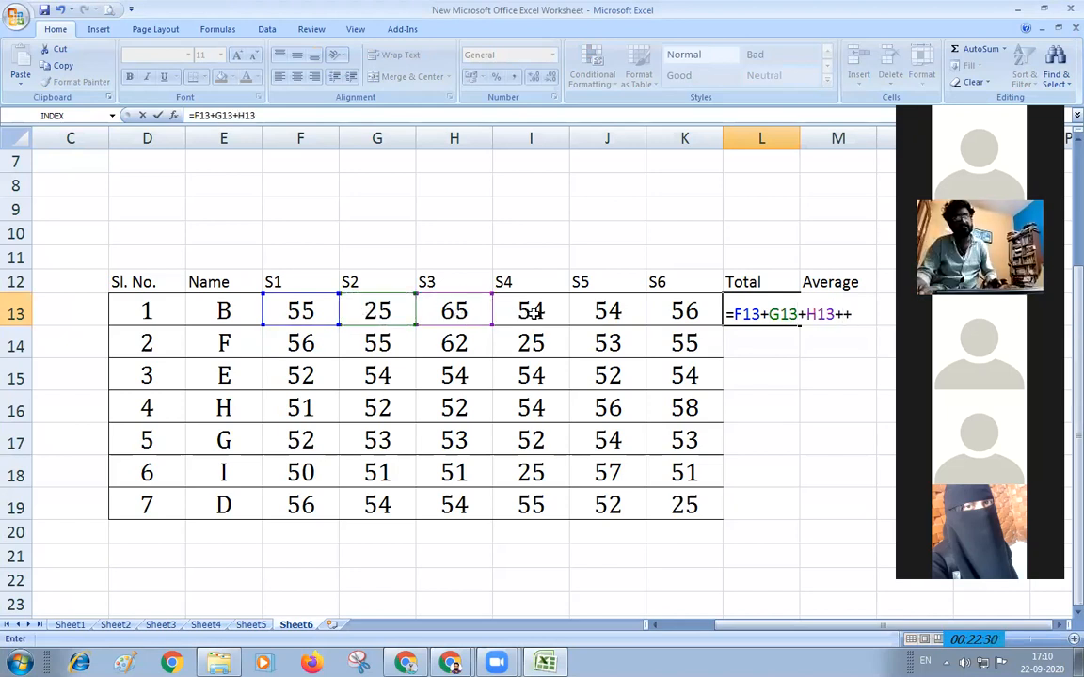
left_click(532, 314)
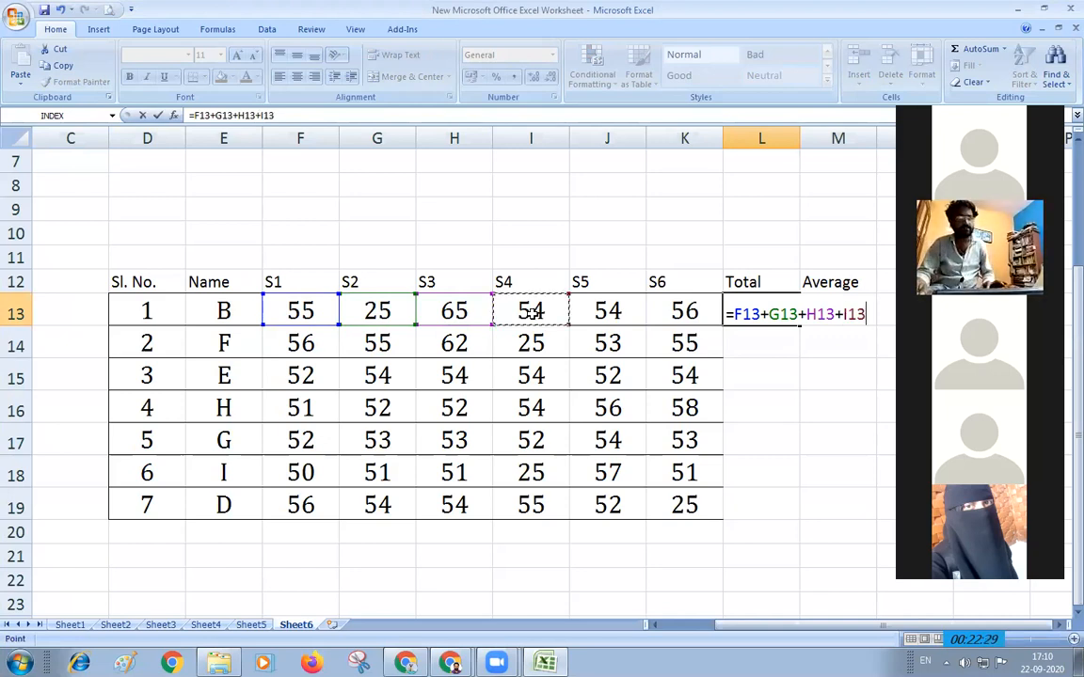
type("+J13")
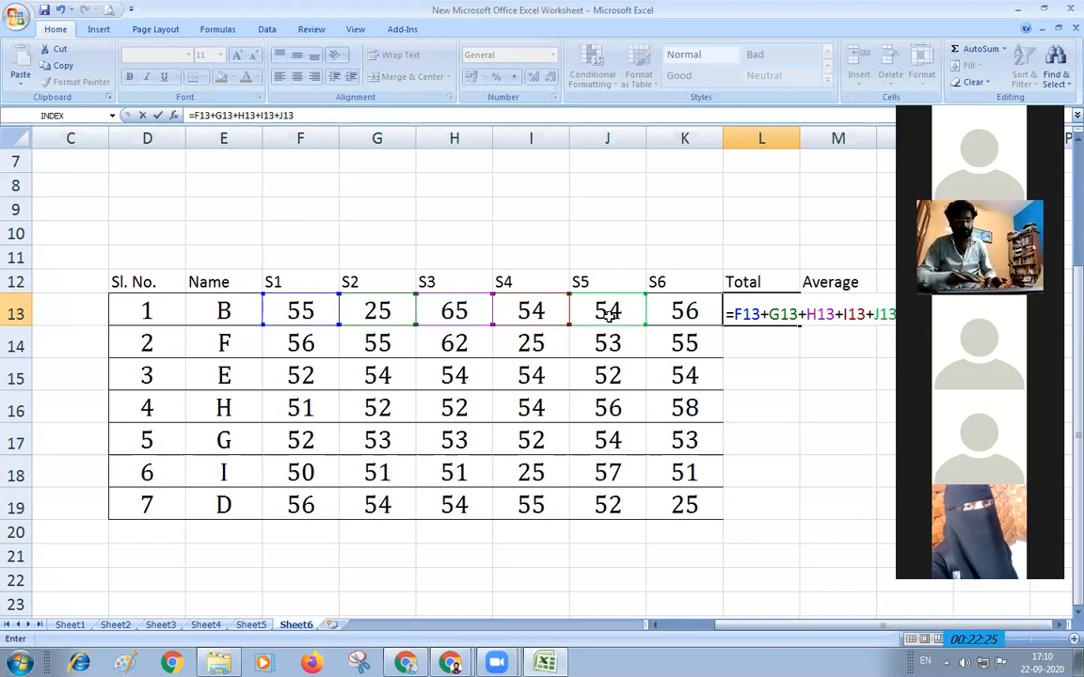
type("+")
left_click(685, 312)
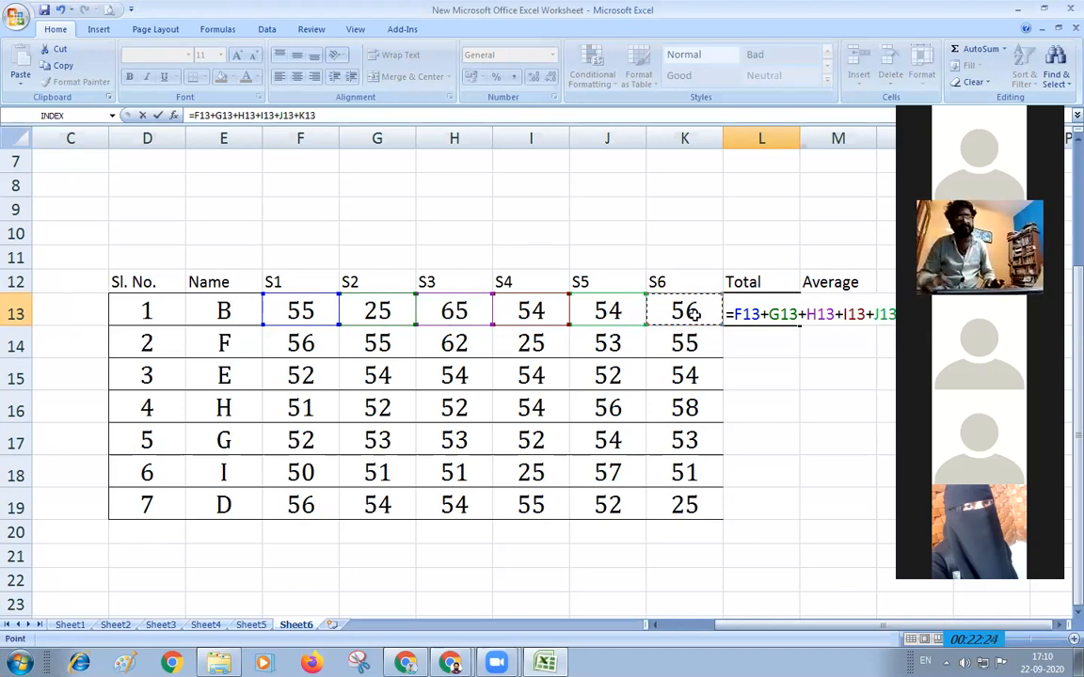
key("Return")
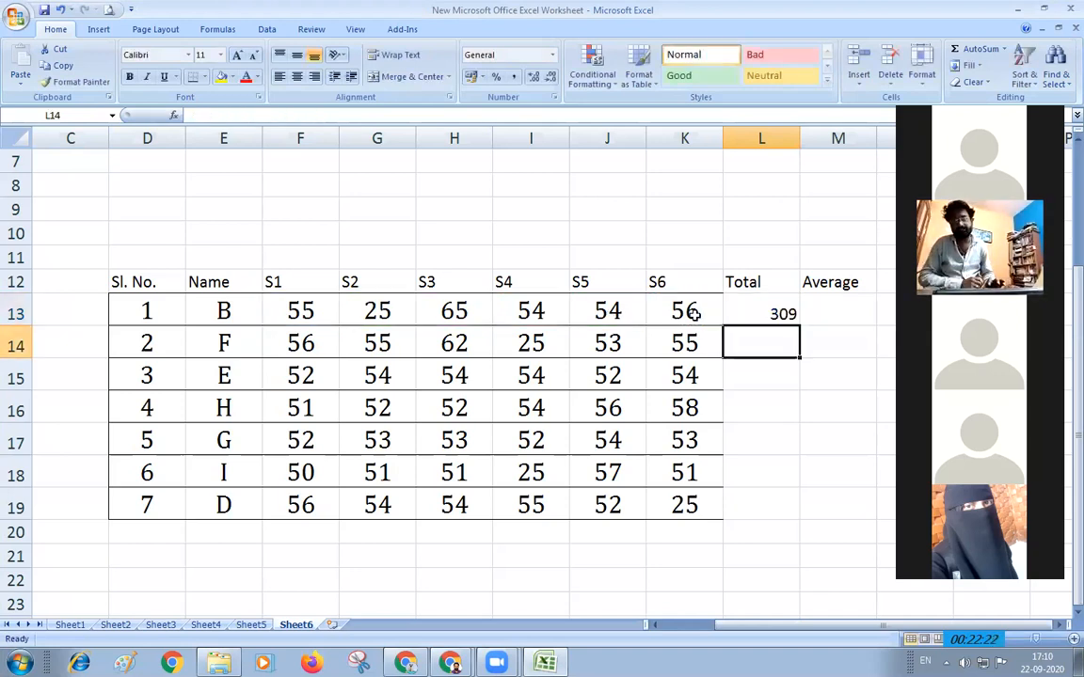
left_click(773, 315)
left_click_drag(796, 326, 795, 514)
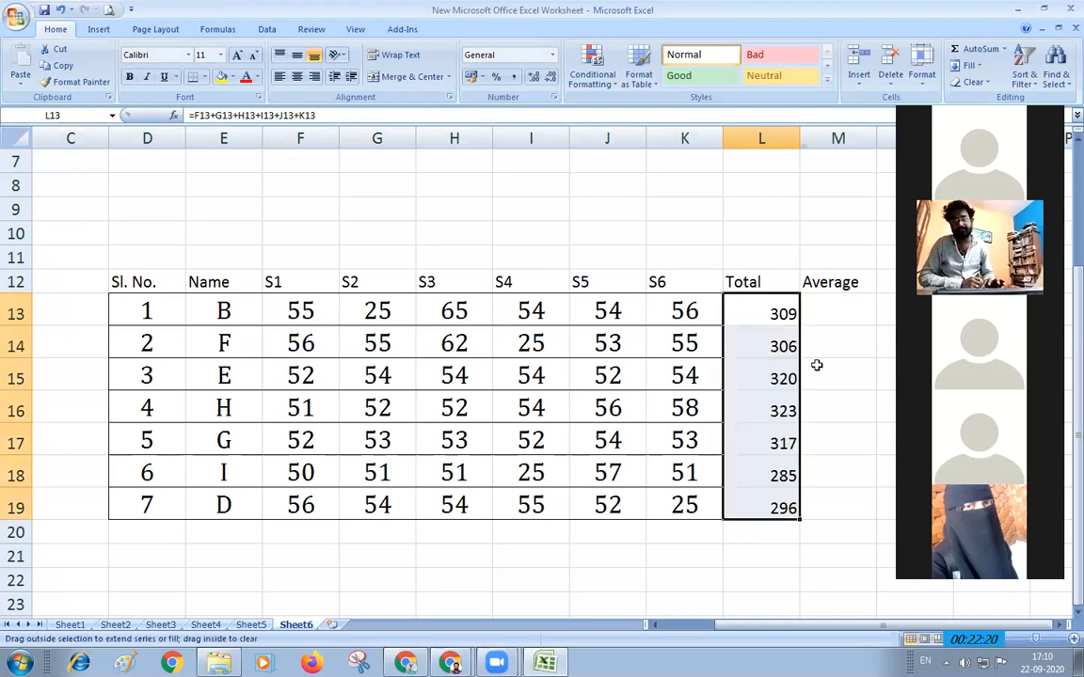
left_click(829, 310)
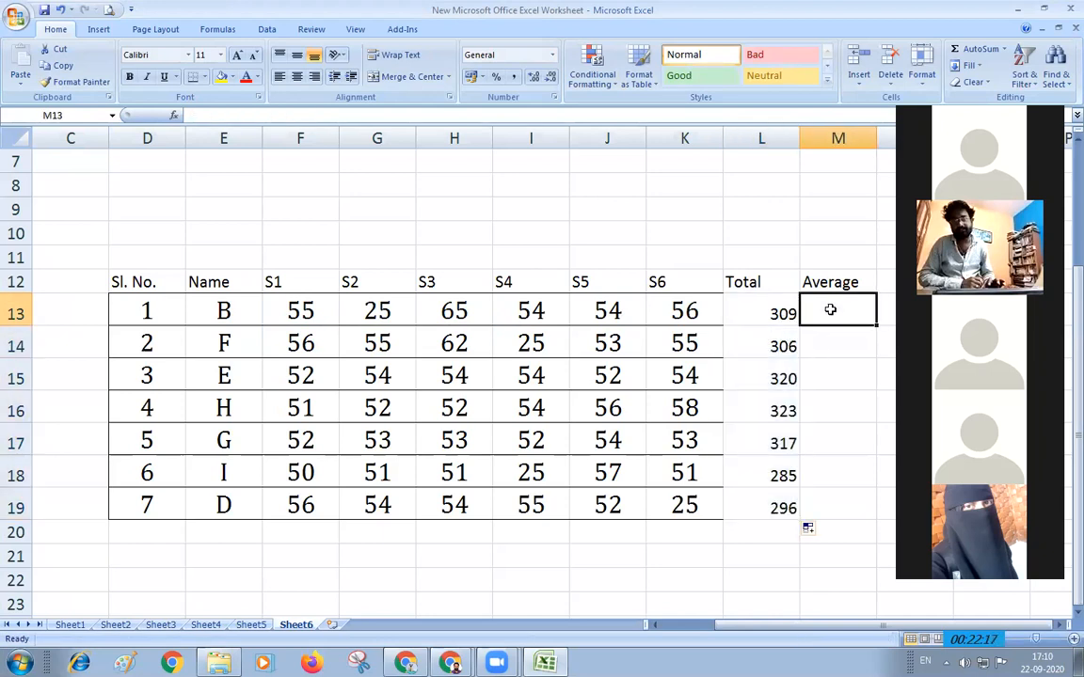
type("=SUM")
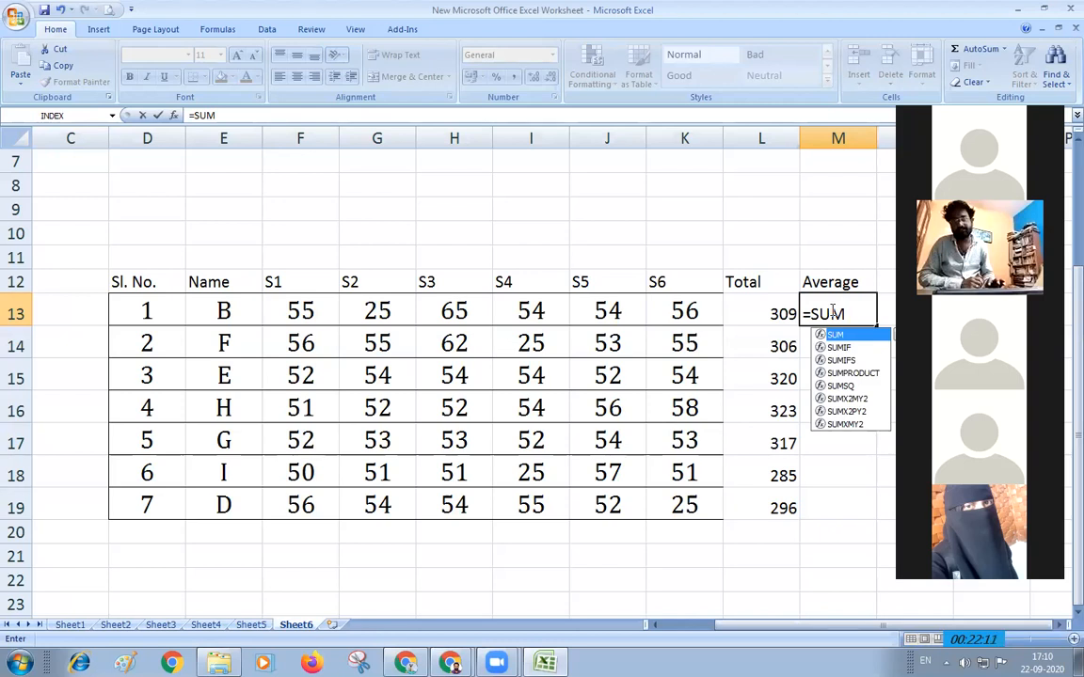
left_click(748, 309)
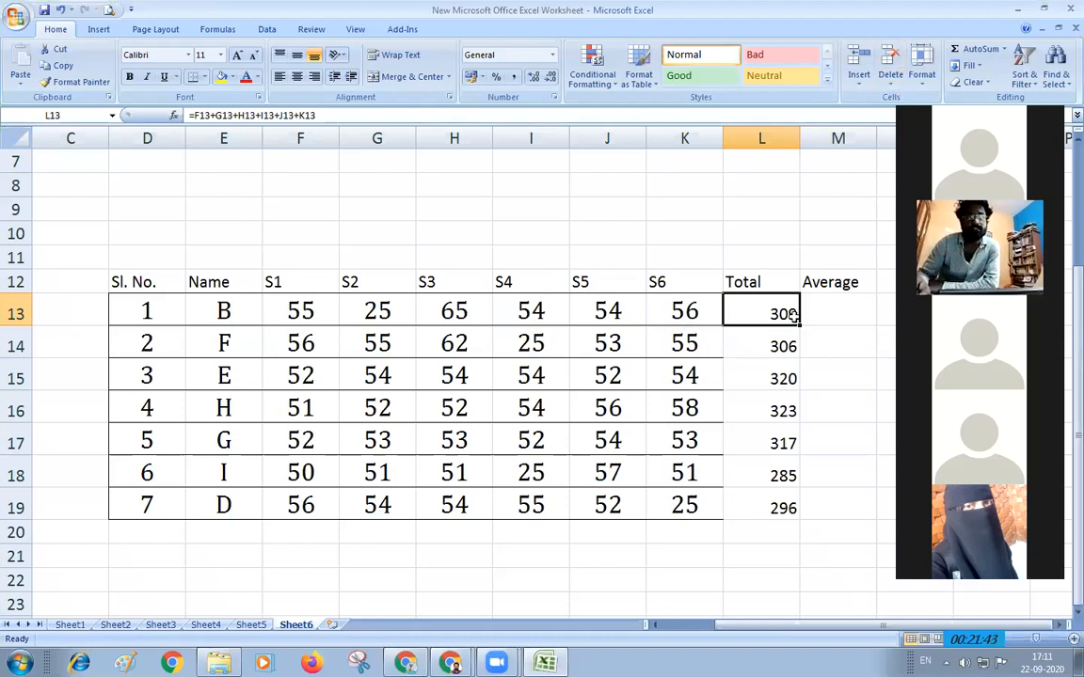
Enter =SUM(F13:K13) in M13 to total the first student's marks, and fill the formula down through M19
left_click(825, 306)
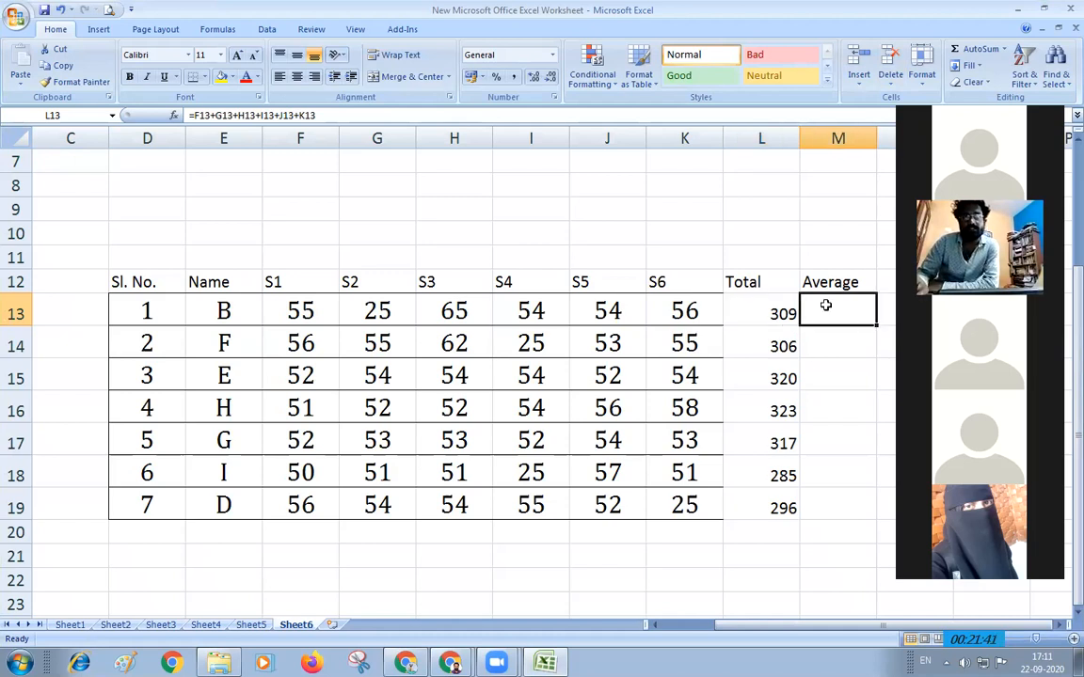
type("=")
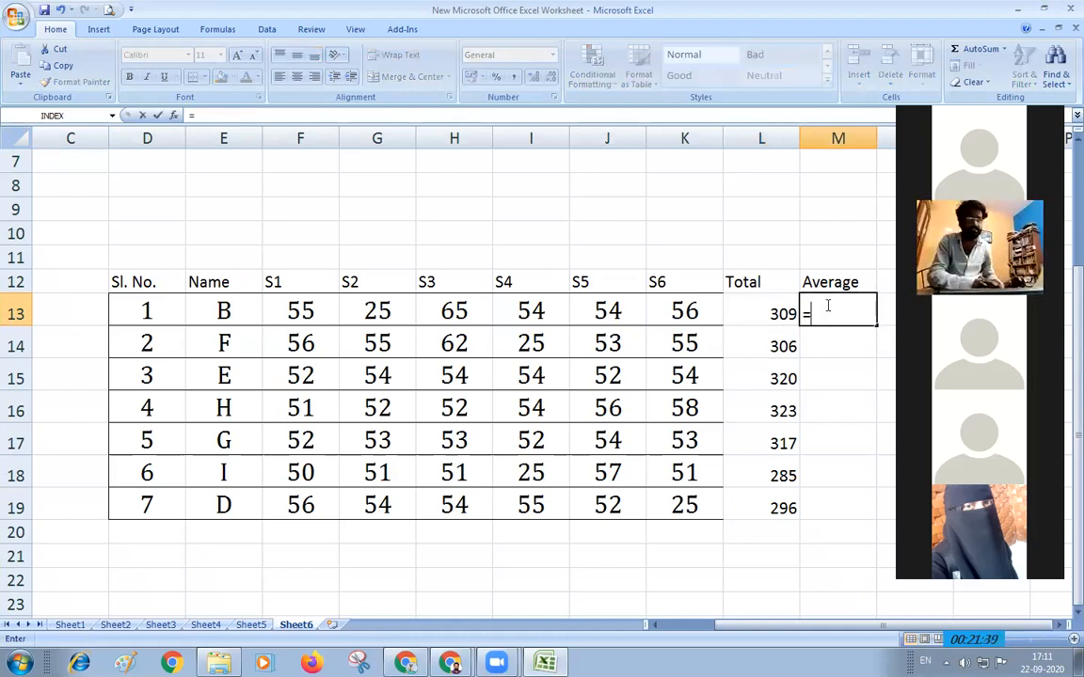
type("SUM")
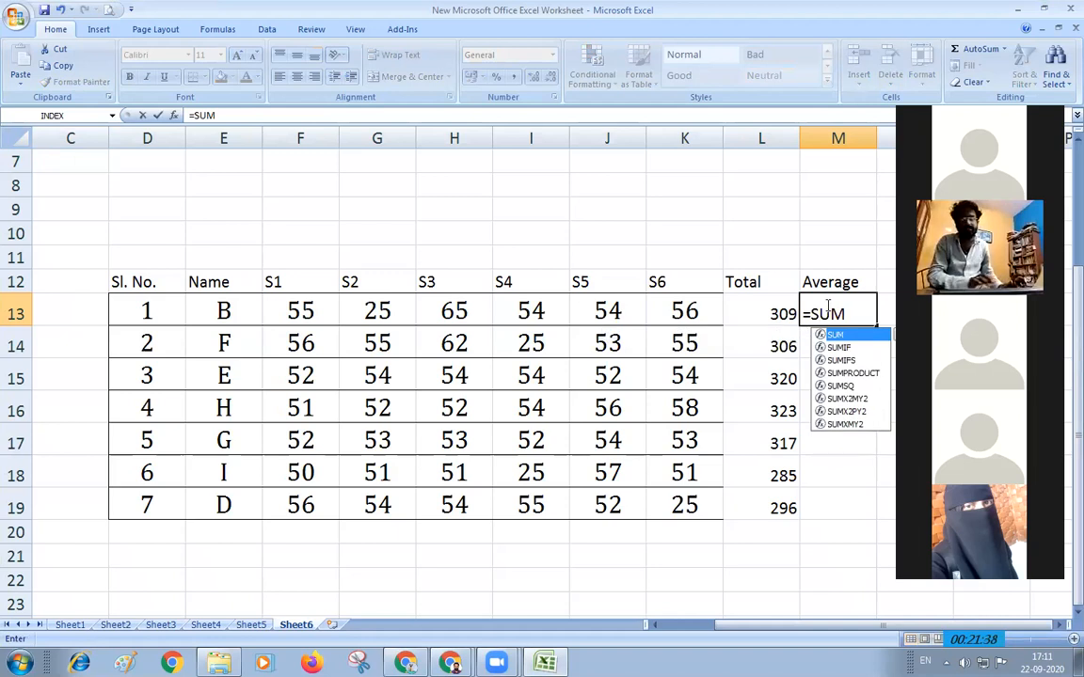
type("(")
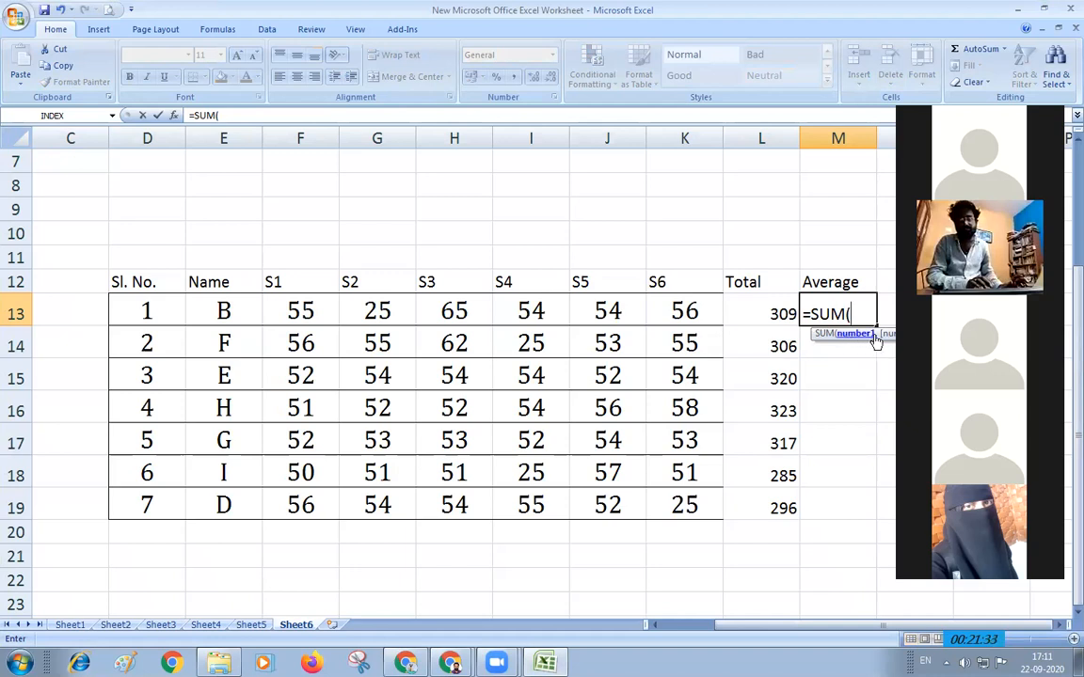
left_click_drag(295, 315, 661, 312)
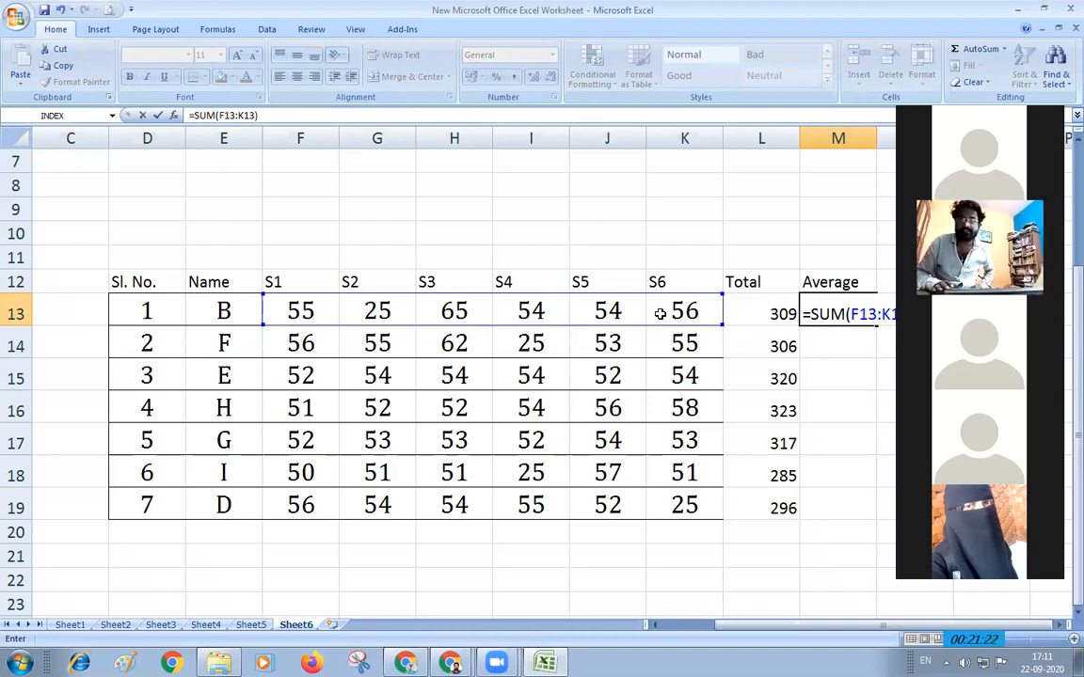
key("Return")
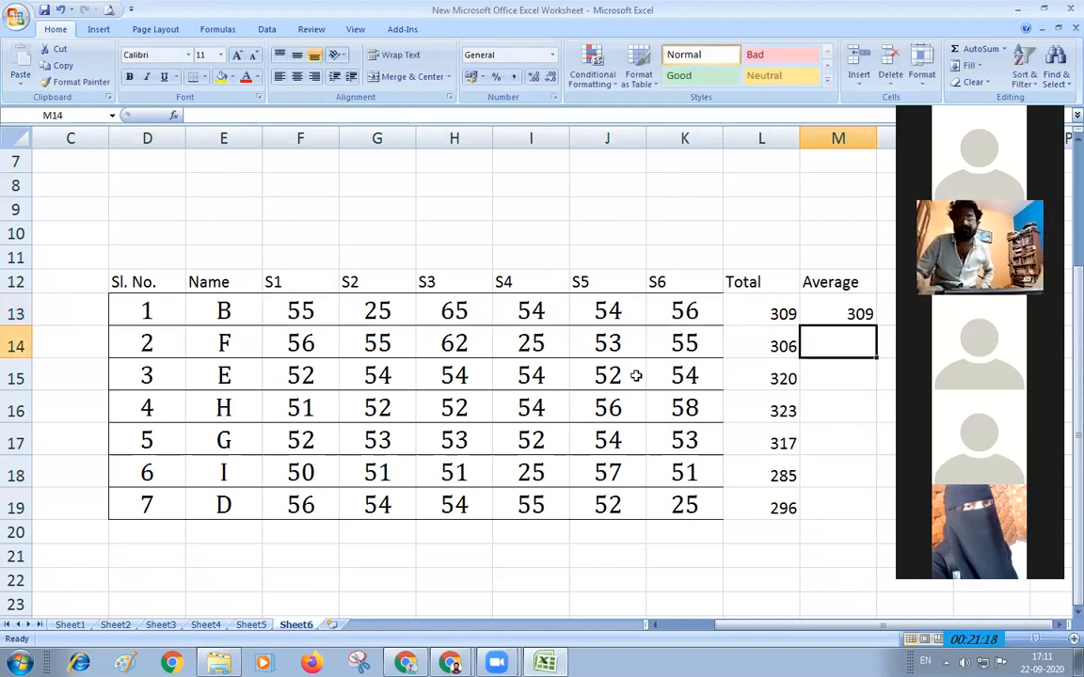
left_click(856, 314)
left_click_drag(879, 325, 871, 508)
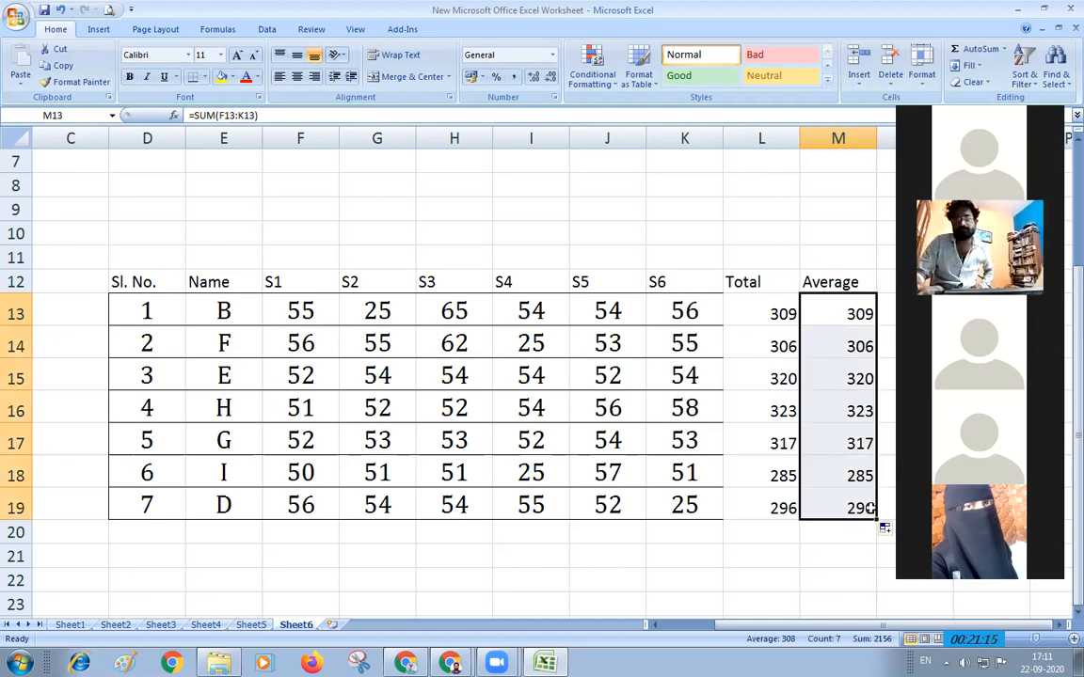
Use AutoSum in N13 with the range adjusted to F13:K13, and fill the formula down through N19
key("Right")
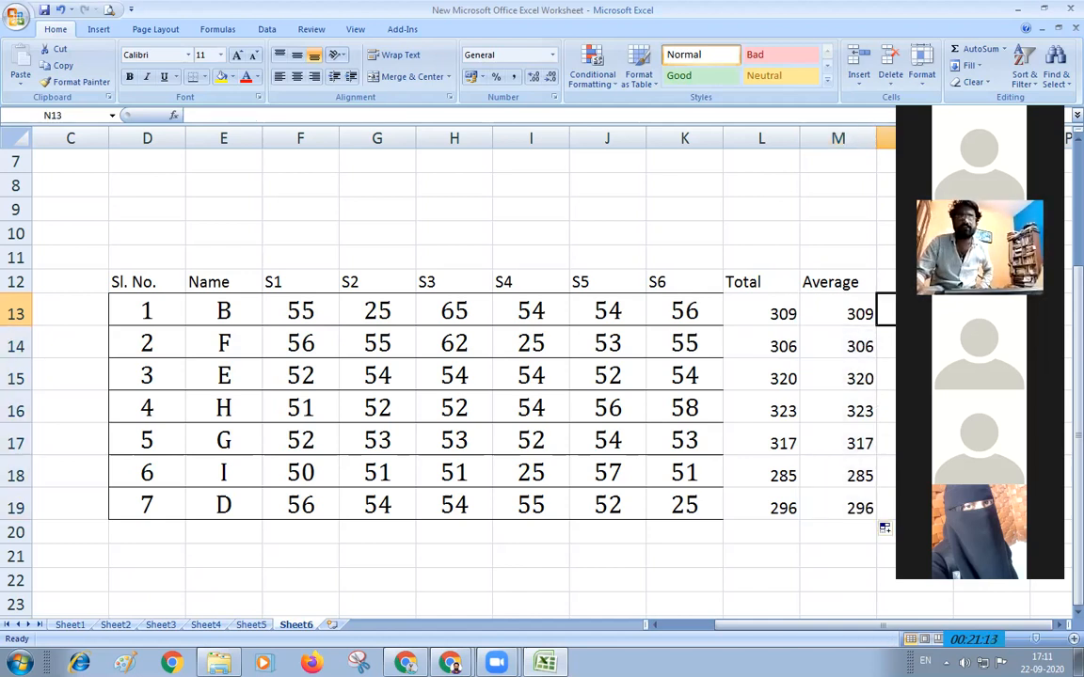
left_click(1005, 50)
left_click(999, 69)
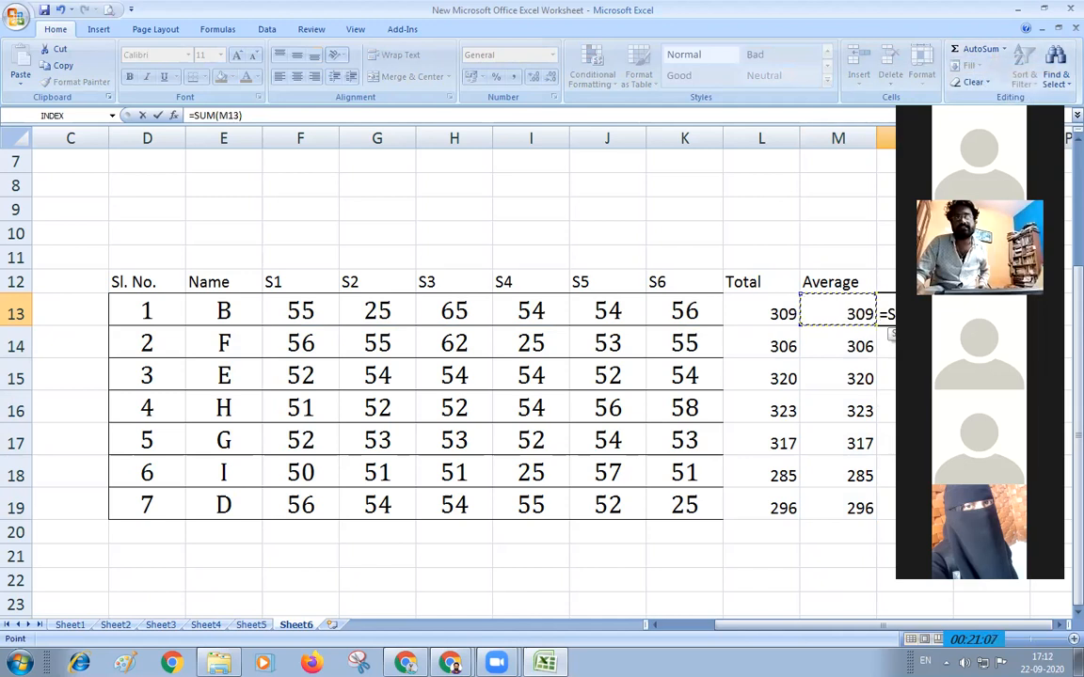
left_click_drag(811, 327, 282, 318)
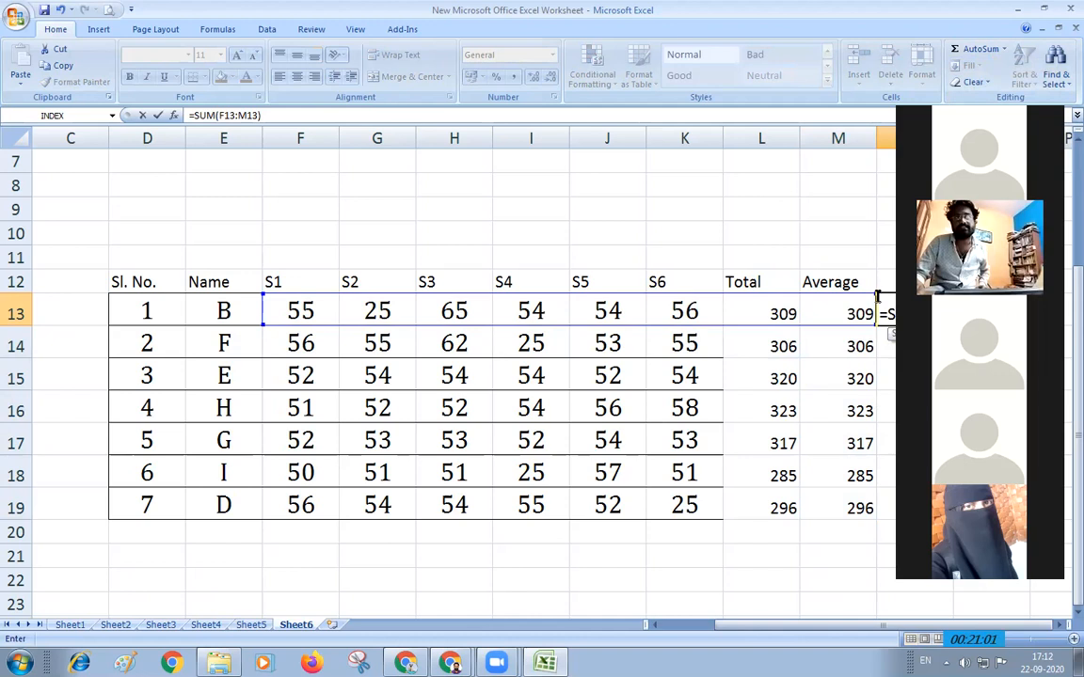
left_click_drag(873, 295, 729, 297)
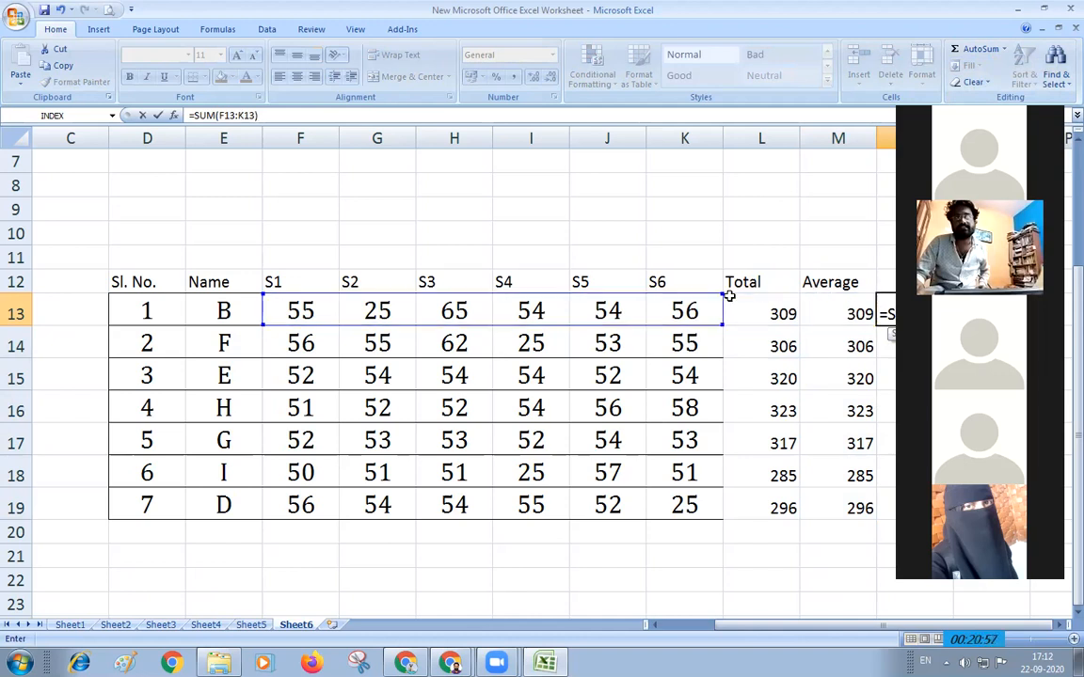
key("Return")
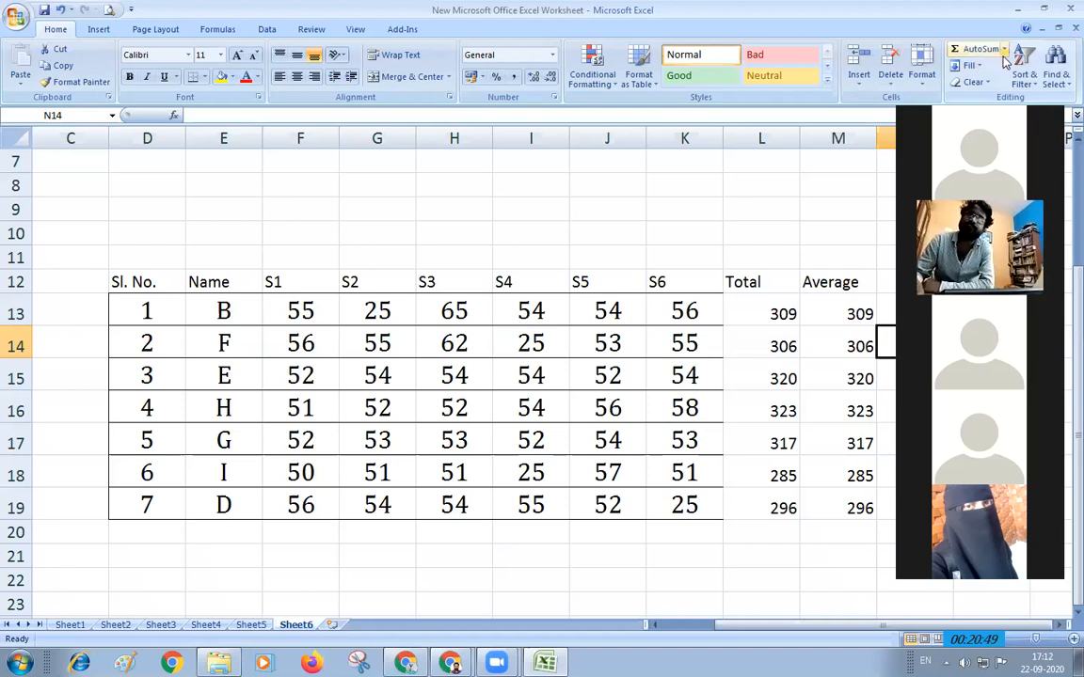
left_click(835, 316)
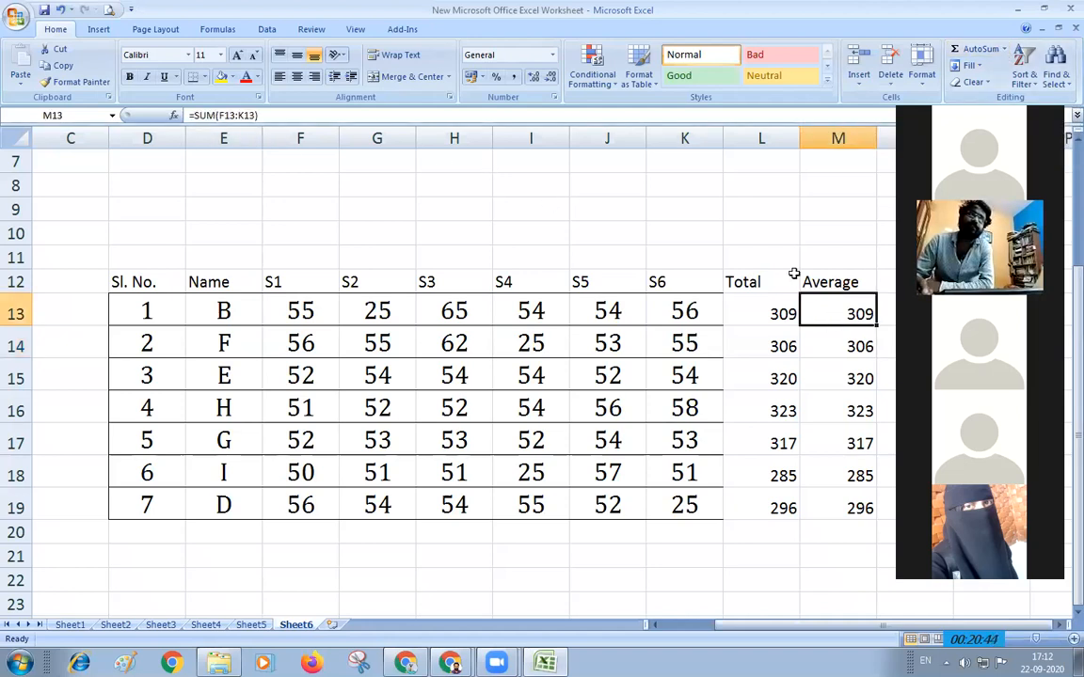
left_click_drag(875, 325, 876, 507)
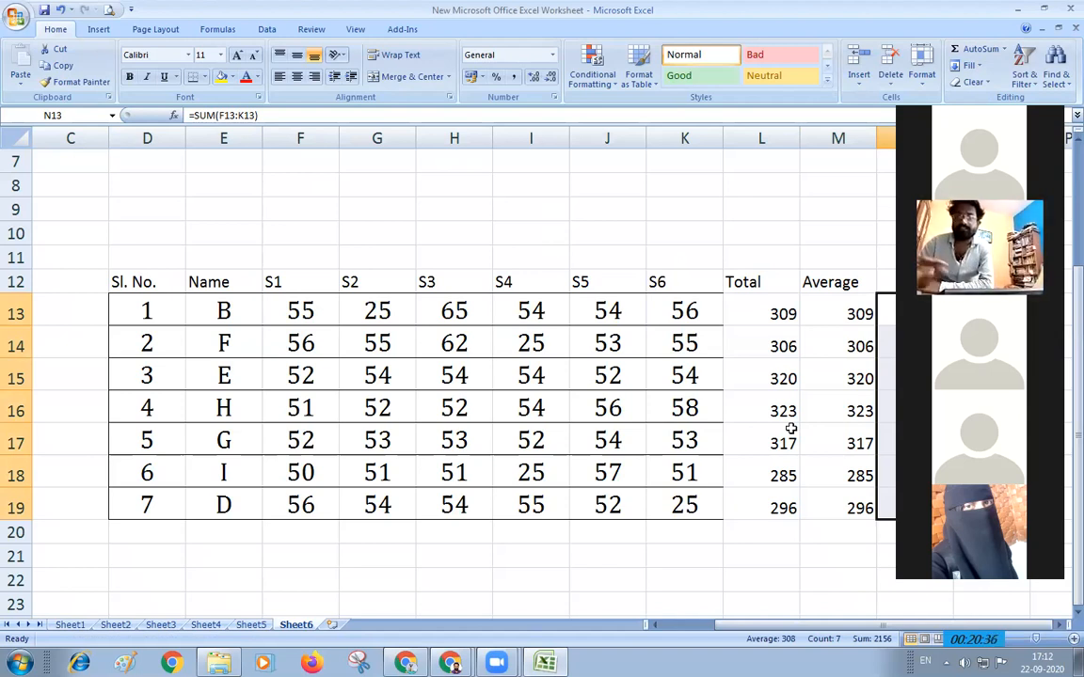
Clear the SUM and AutoSum results from M13:N19
left_click(859, 313)
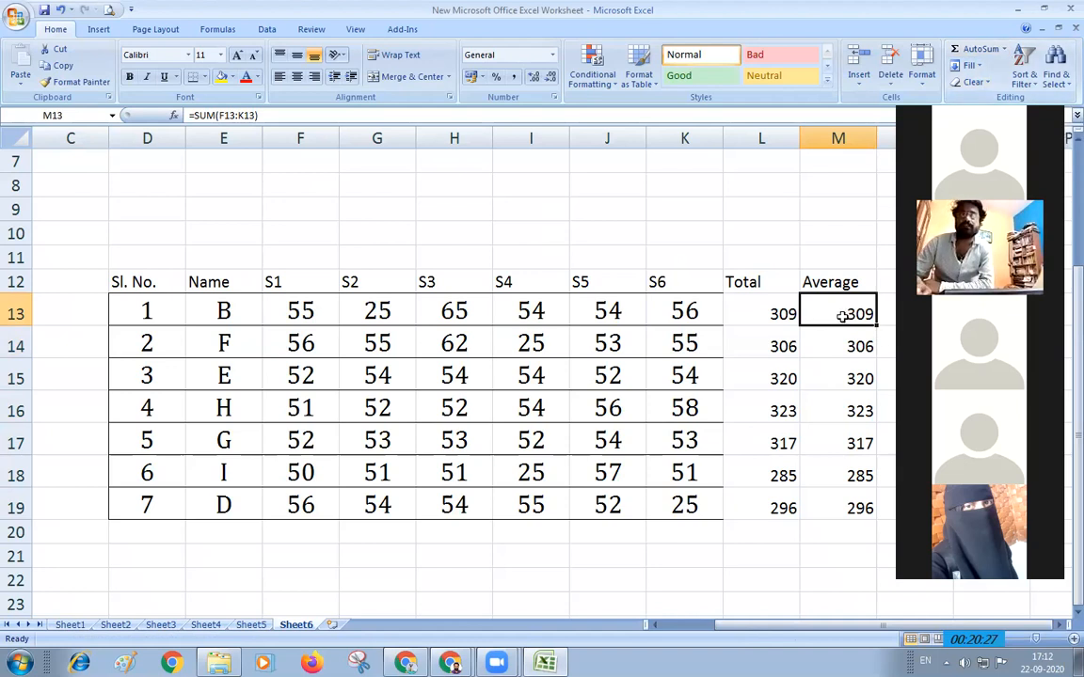
left_click_drag(836, 313, 892, 508)
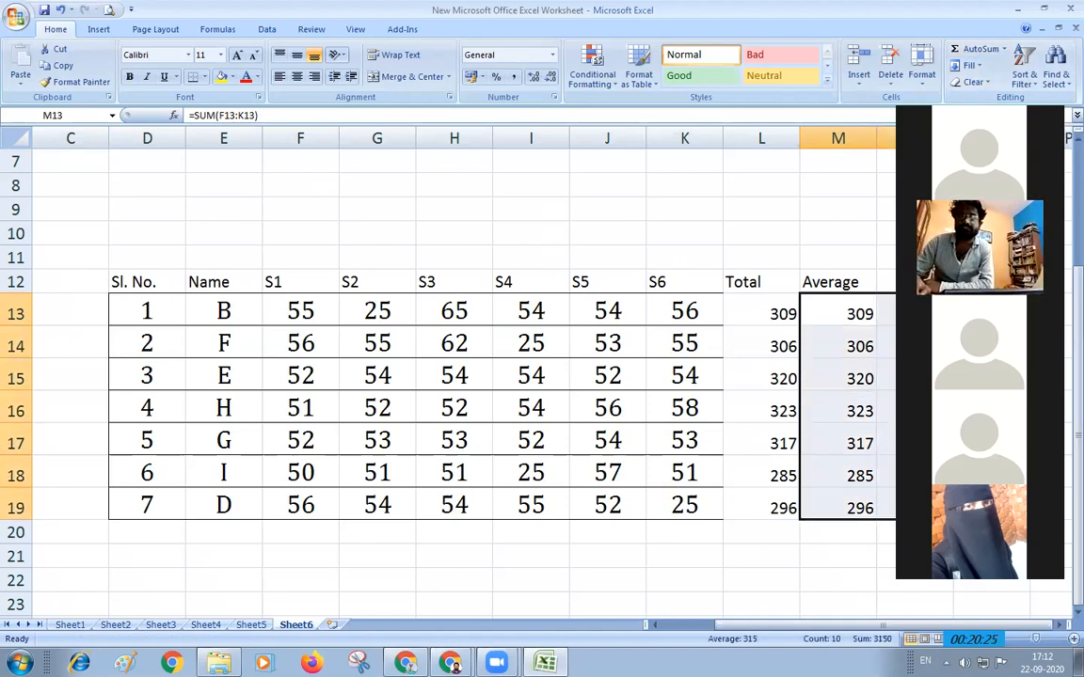
key("Delete")
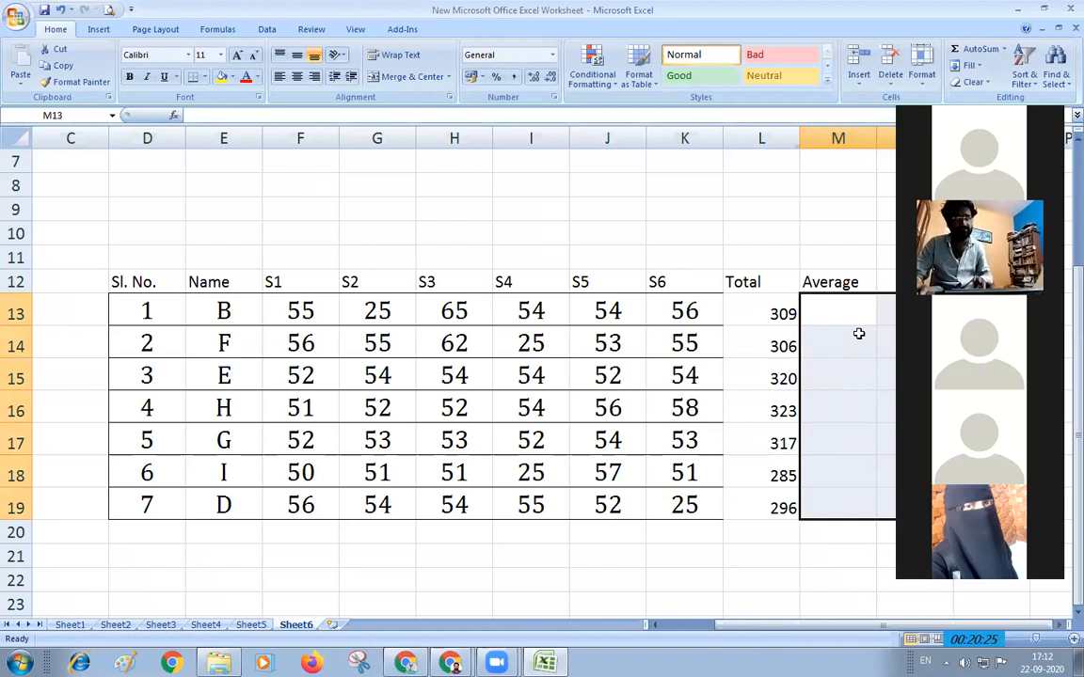
Centre the contents of the whole Total column L
left_click(781, 312)
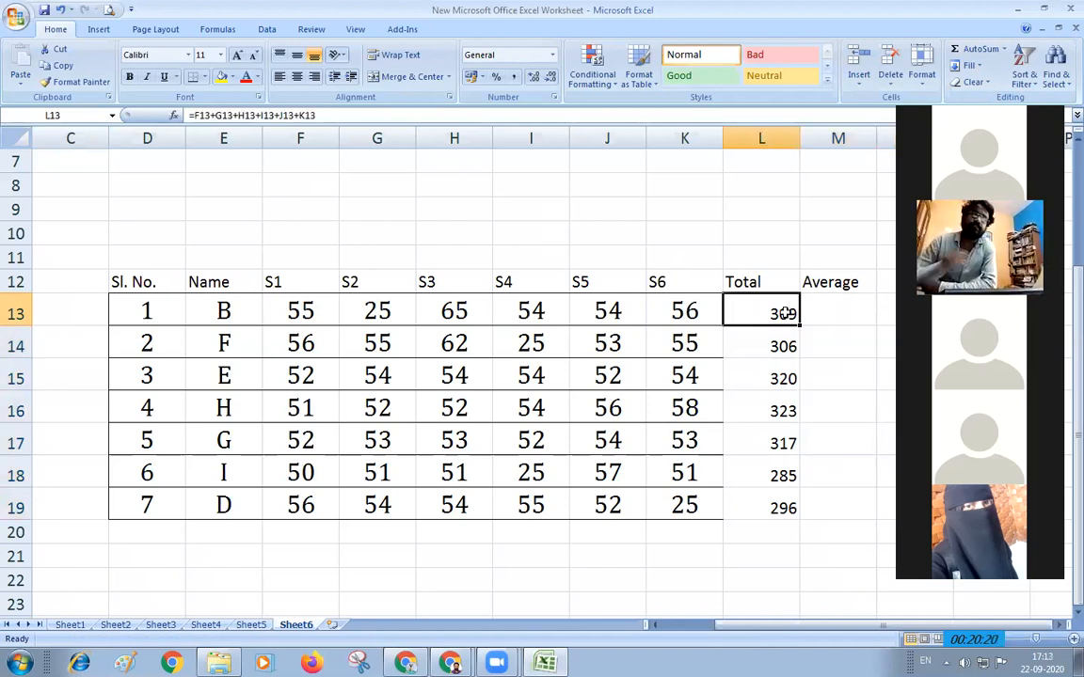
left_click(753, 141)
left_click(296, 76)
Clear the addition-formula totals from L13:L19
left_click(766, 312)
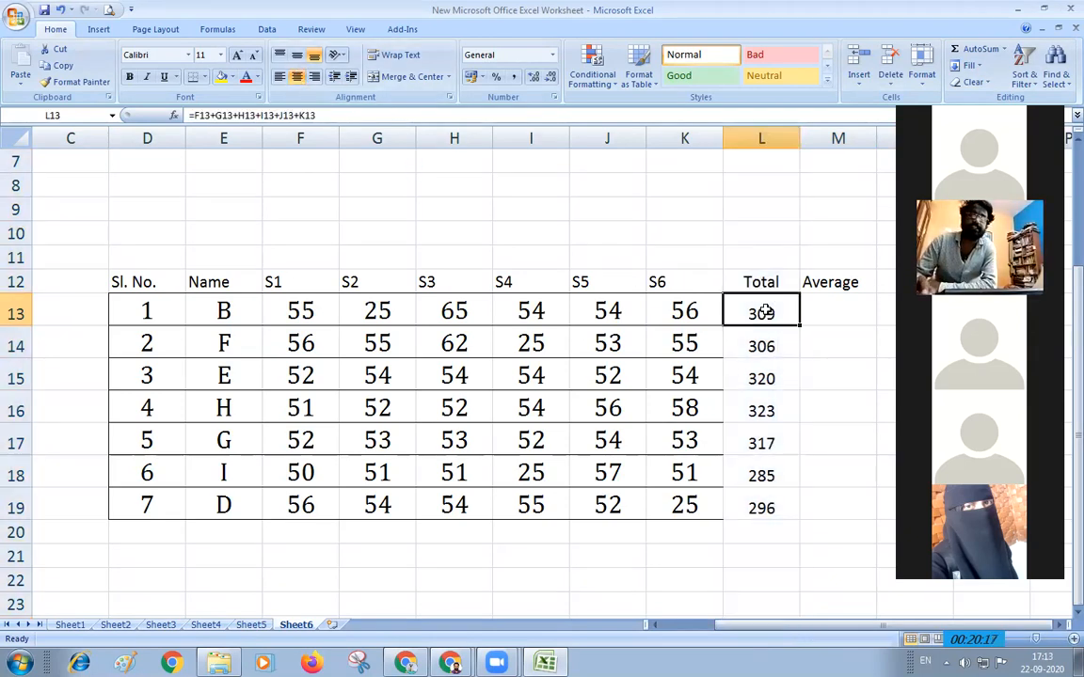
left_click_drag(768, 308, 769, 501)
key("Delete")
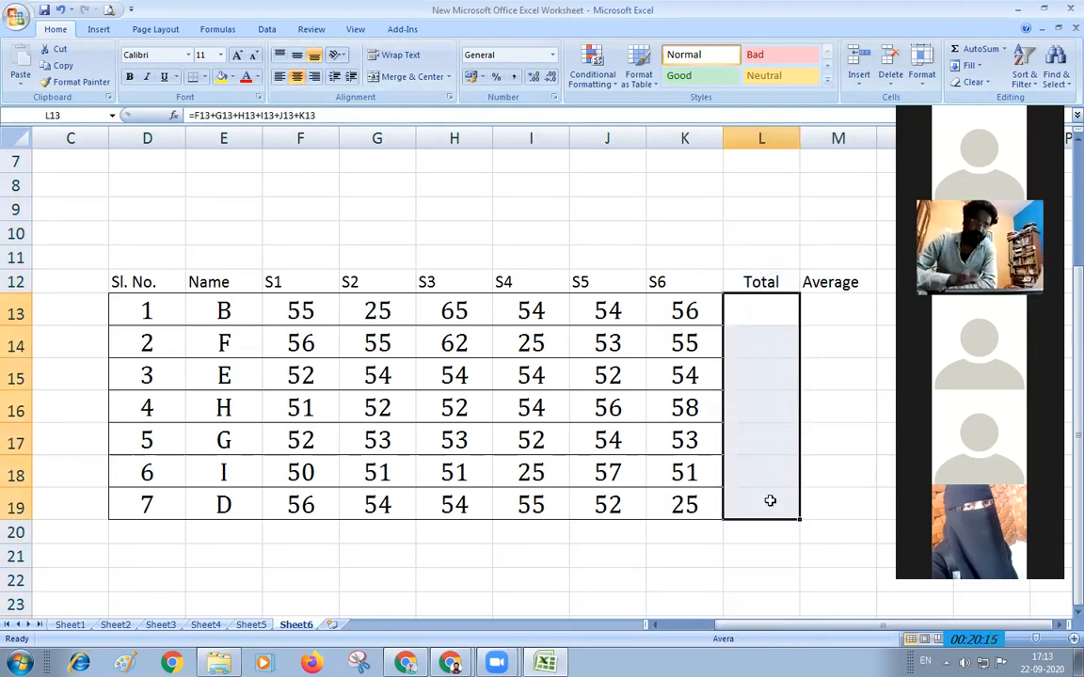
Enter =F13+G13+H13+I13+J13+K13 in L13 and fill the formula down through L19
left_click(777, 313)
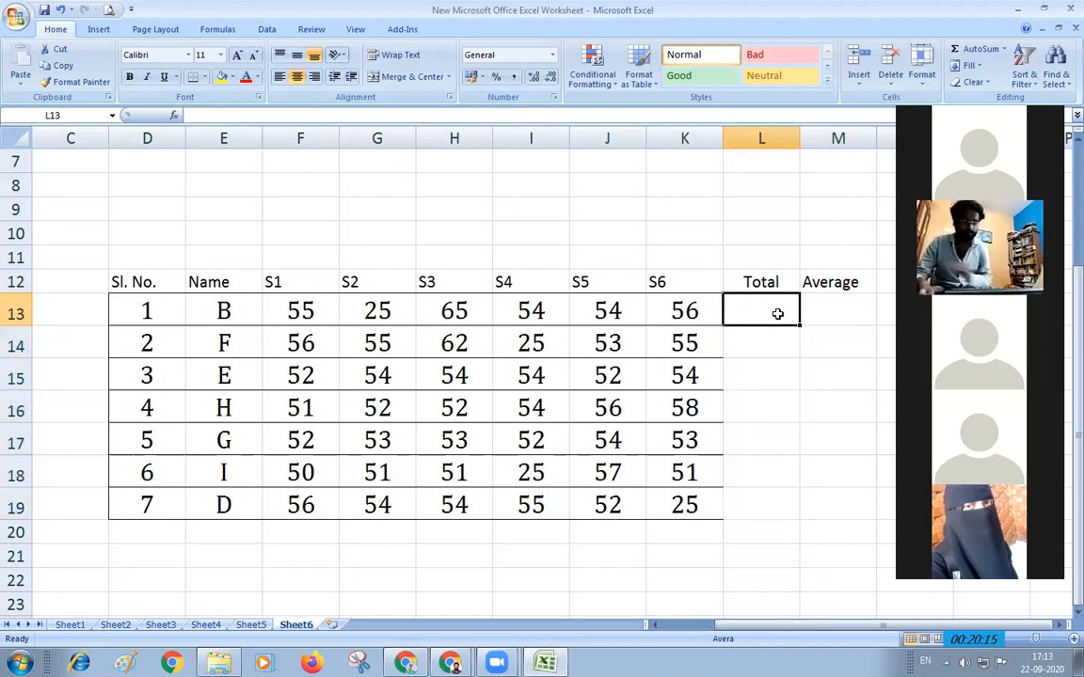
type("=")
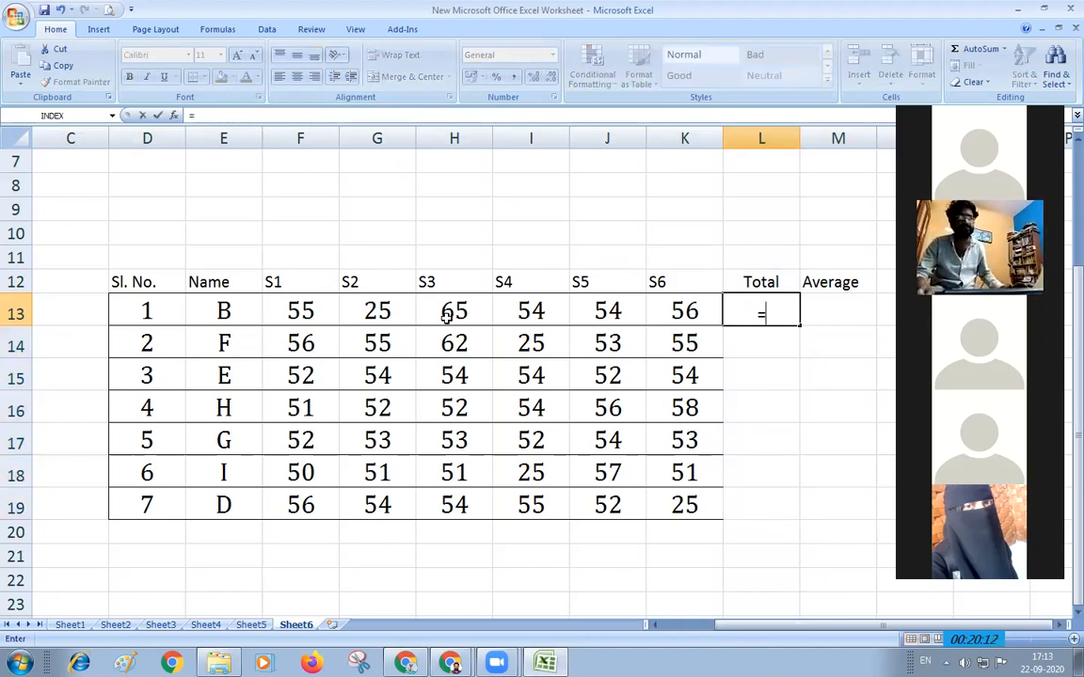
left_click(303, 313)
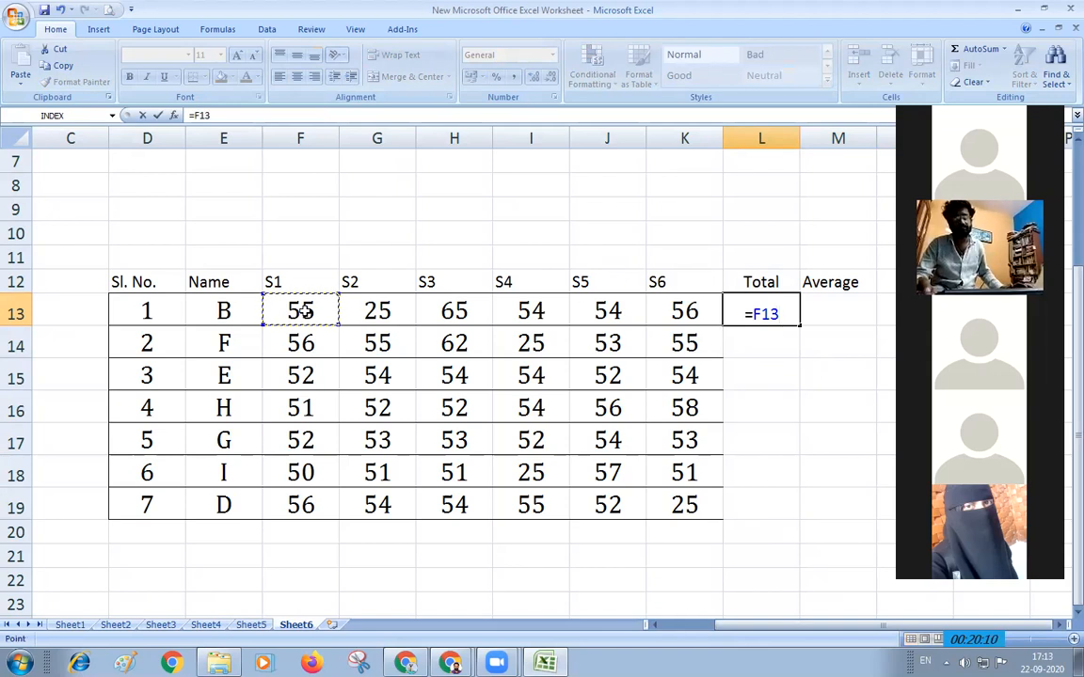
type("+")
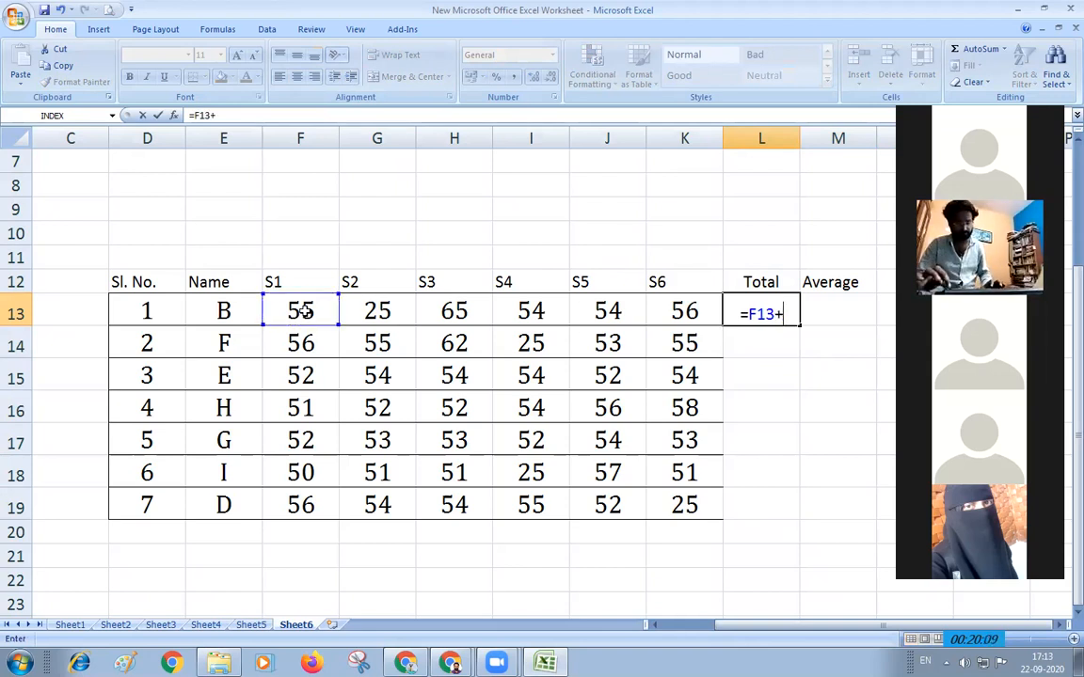
left_click(376, 318)
type("+")
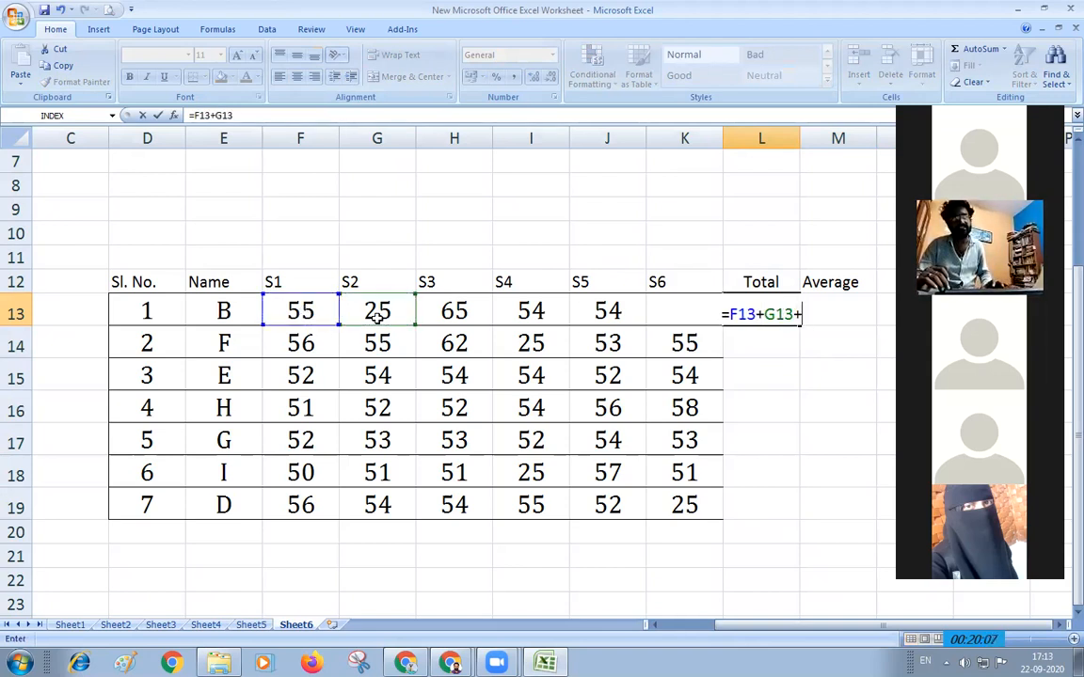
left_click(449, 310)
type("+")
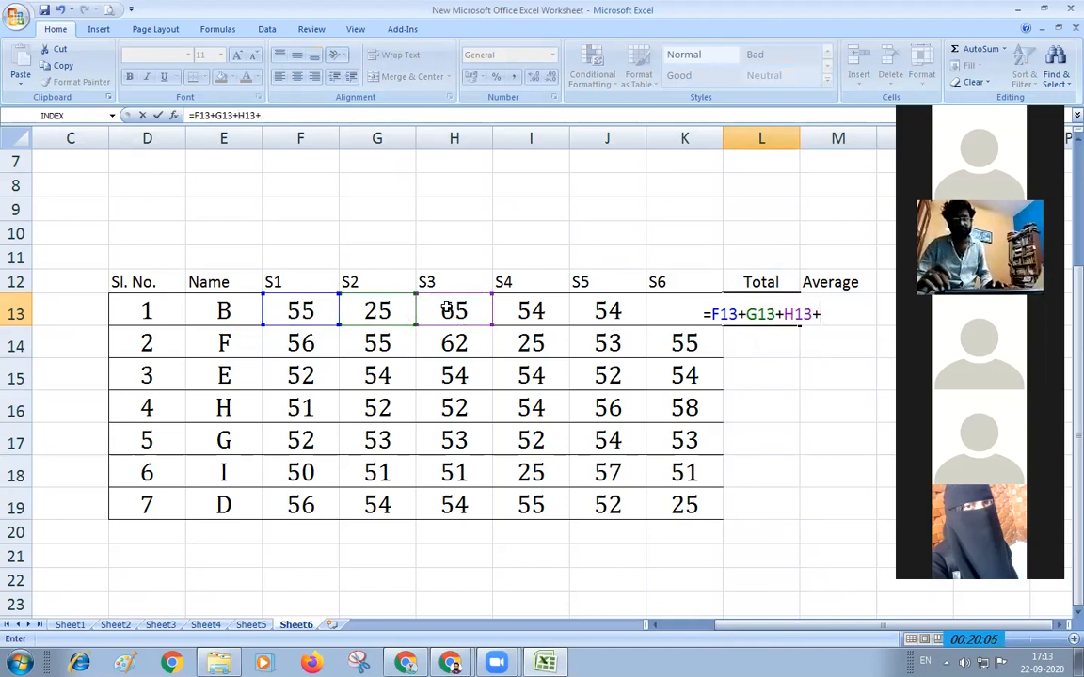
left_click(530, 309)
type("+")
left_click(598, 313)
type("+")
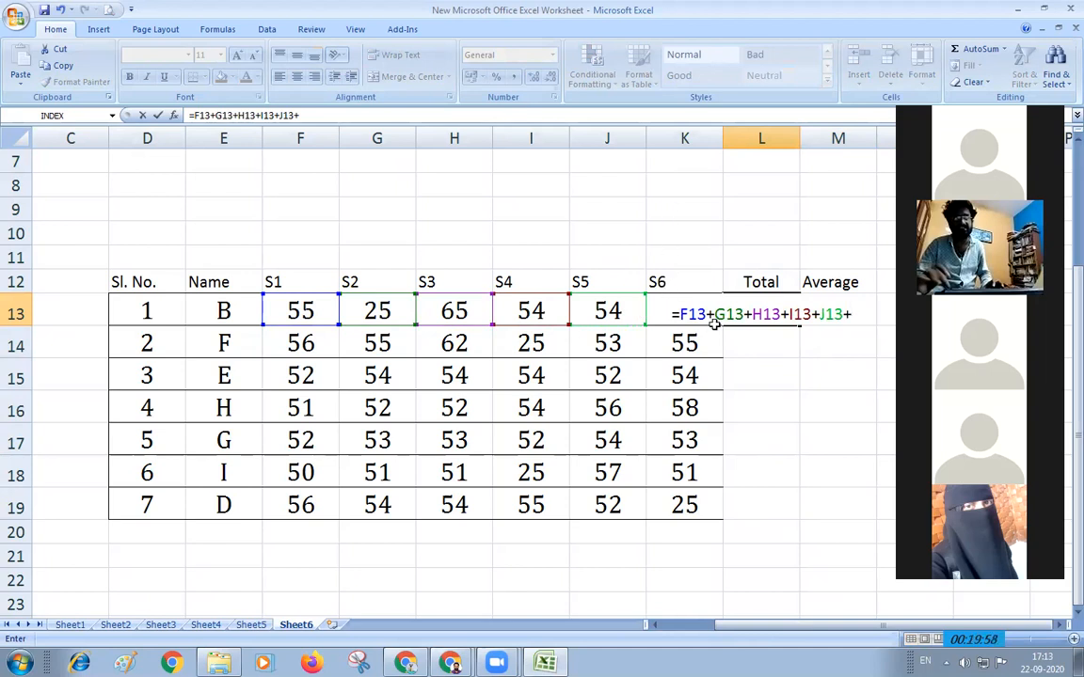
type("k13")
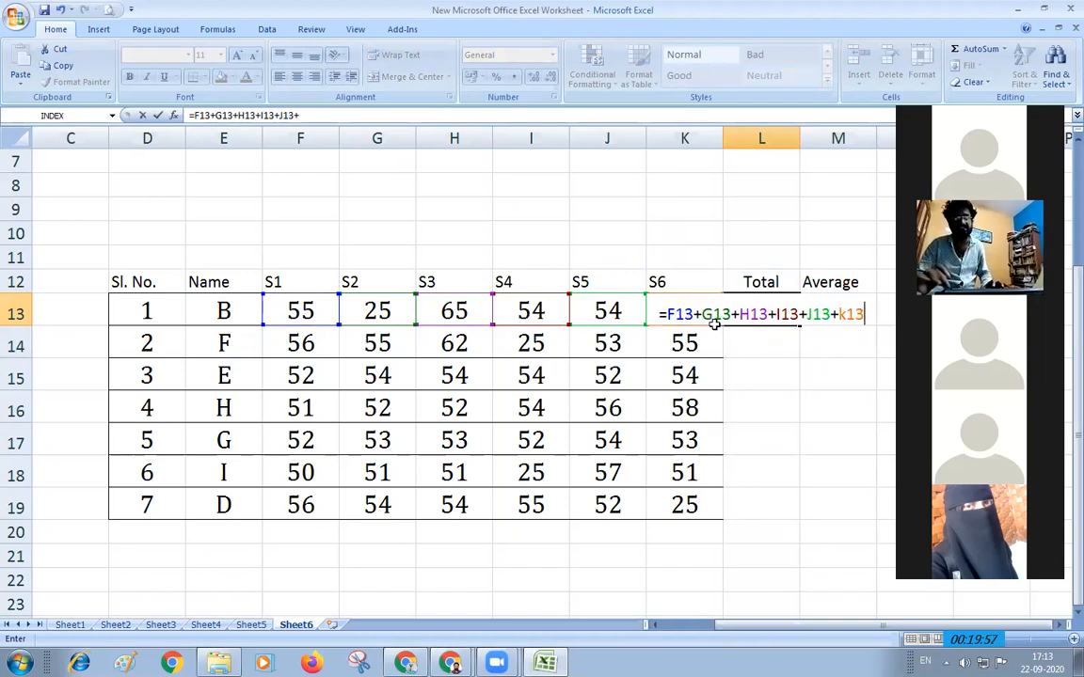
left_click(714, 325)
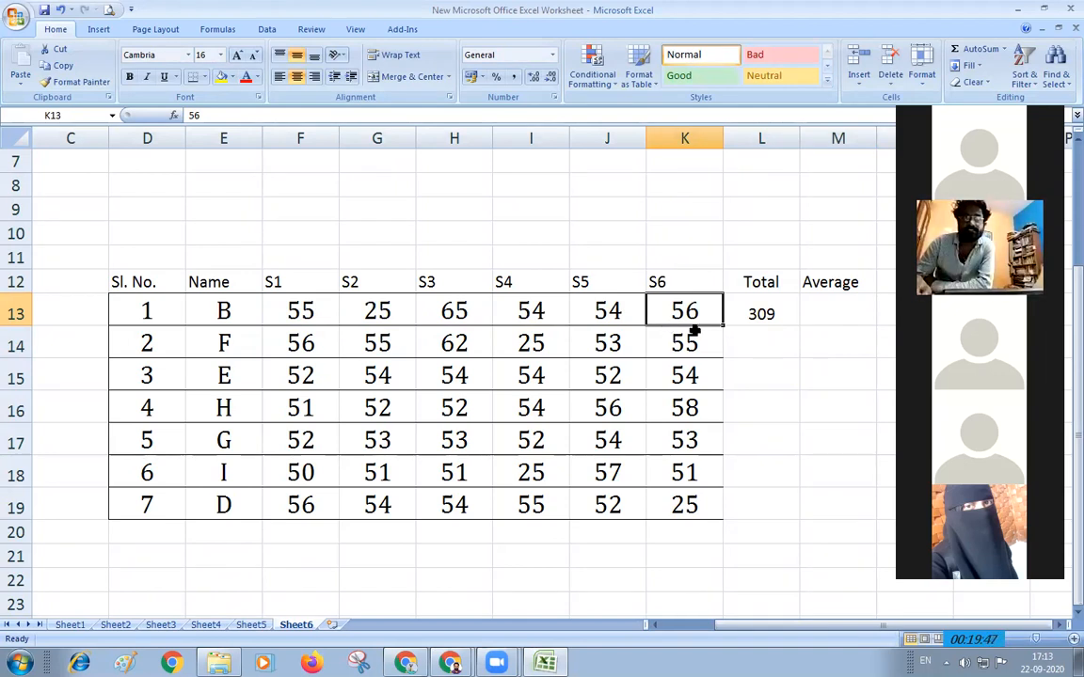
left_click(792, 323)
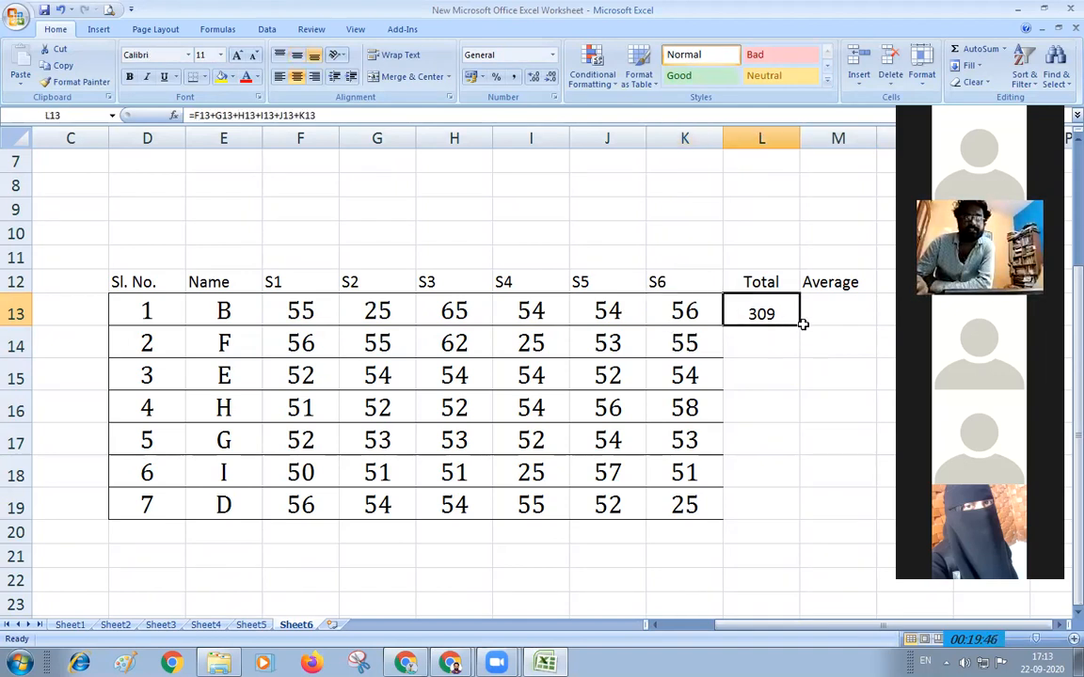
double_click(800, 324)
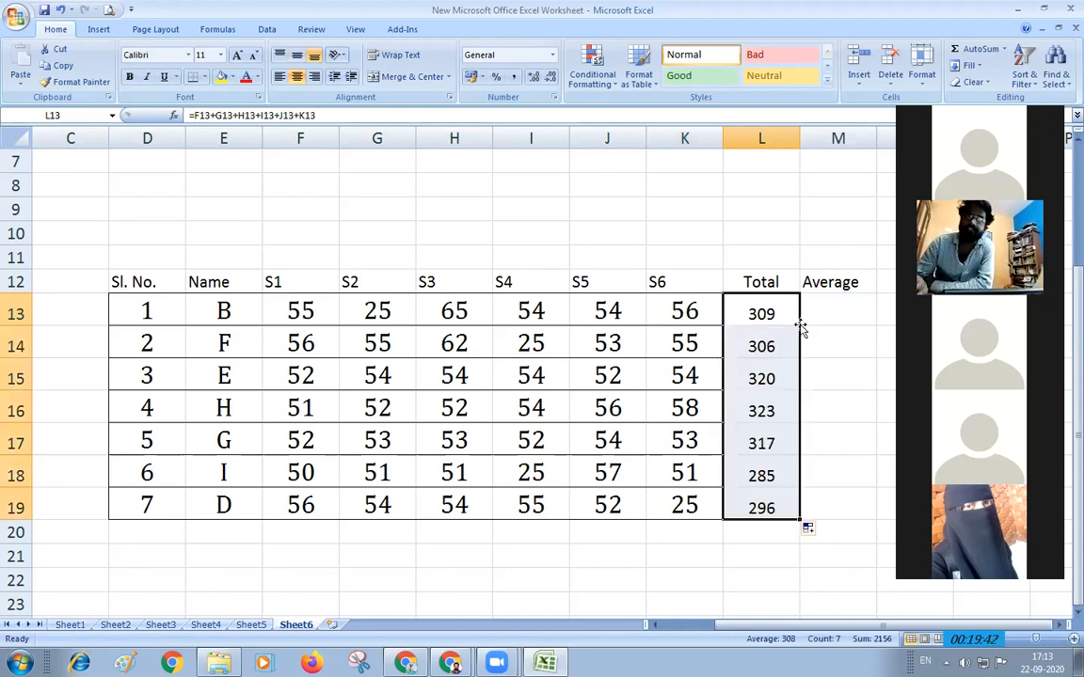
Total the first student's six marks in M13 with a SUM formula over F13:K13
left_click(831, 313)
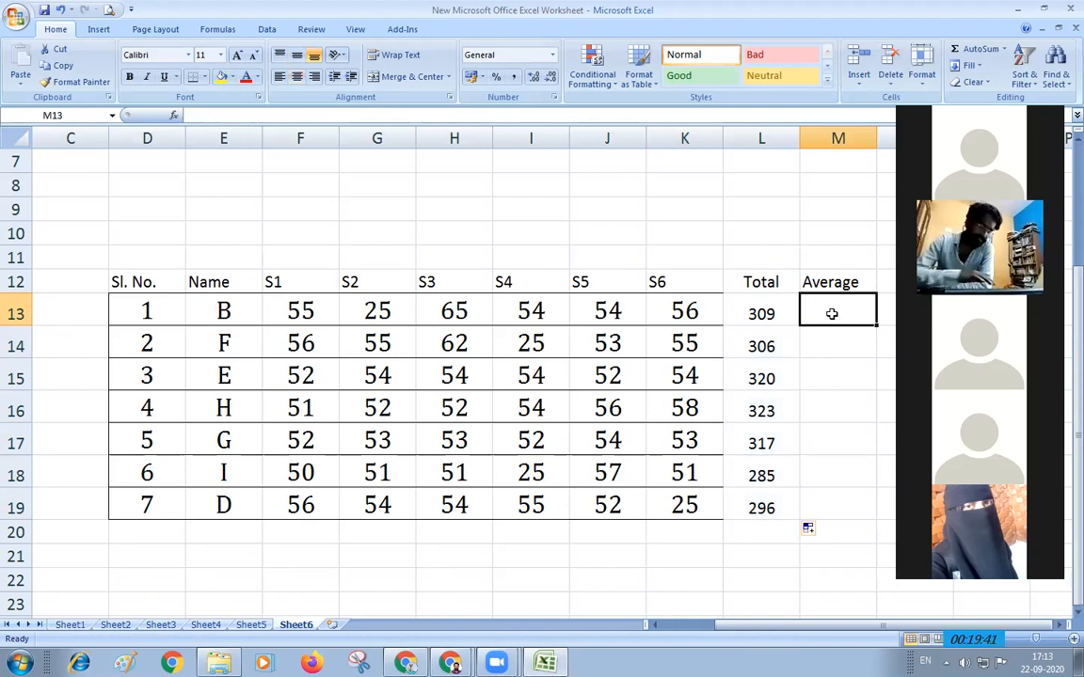
type("=SU")
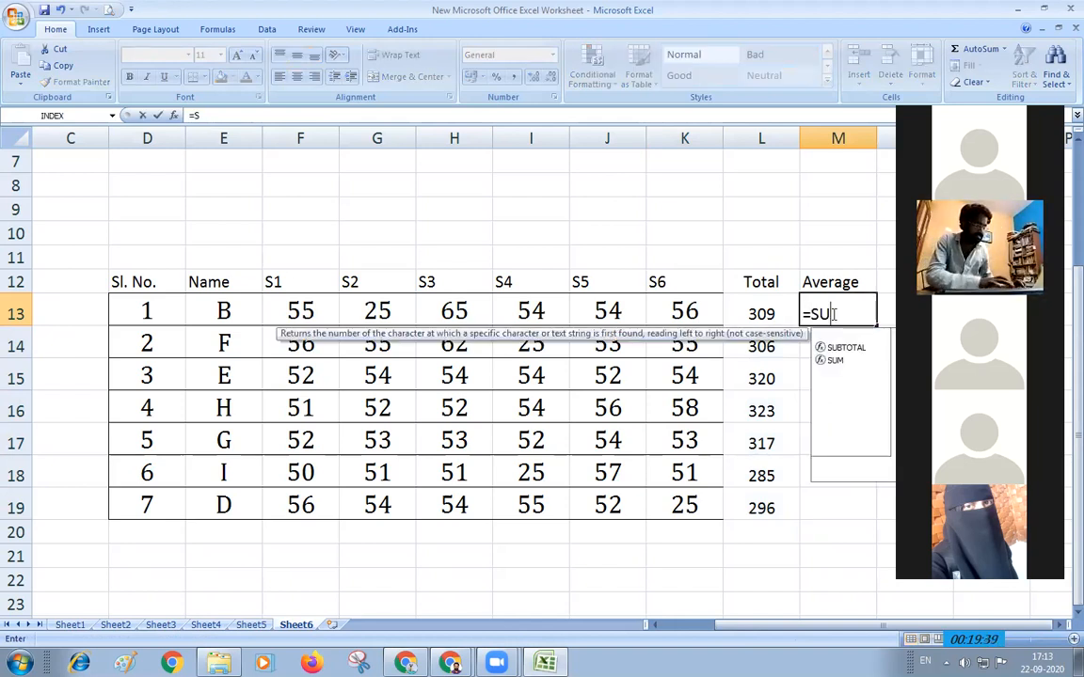
type("M")
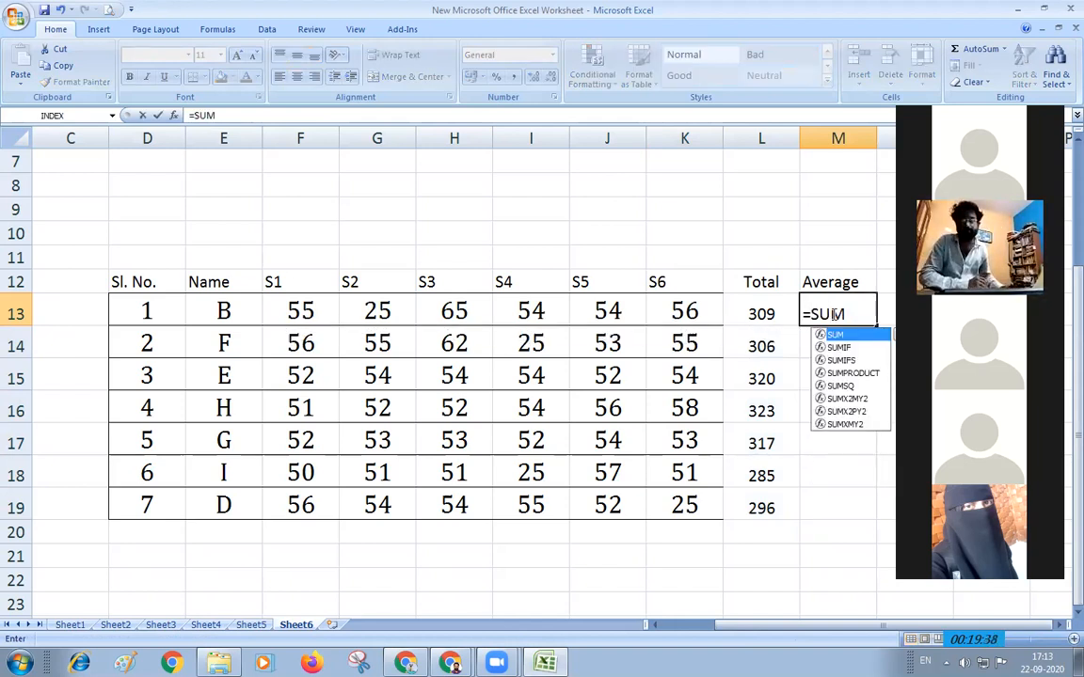
type("(")
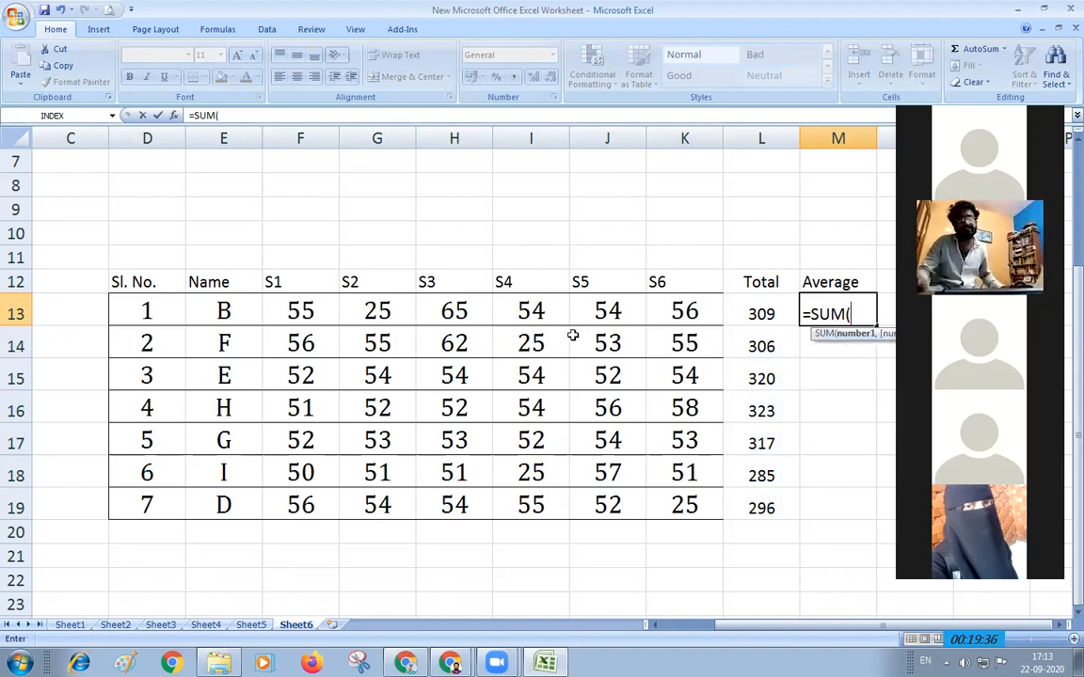
left_click_drag(291, 309, 672, 310)
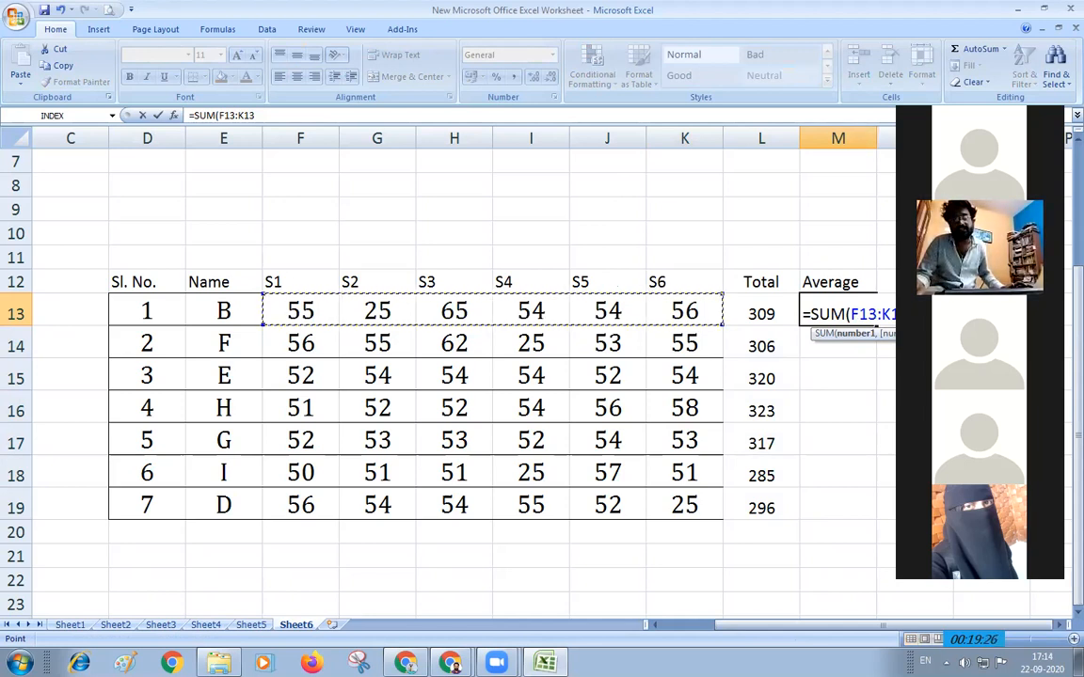
key("Return")
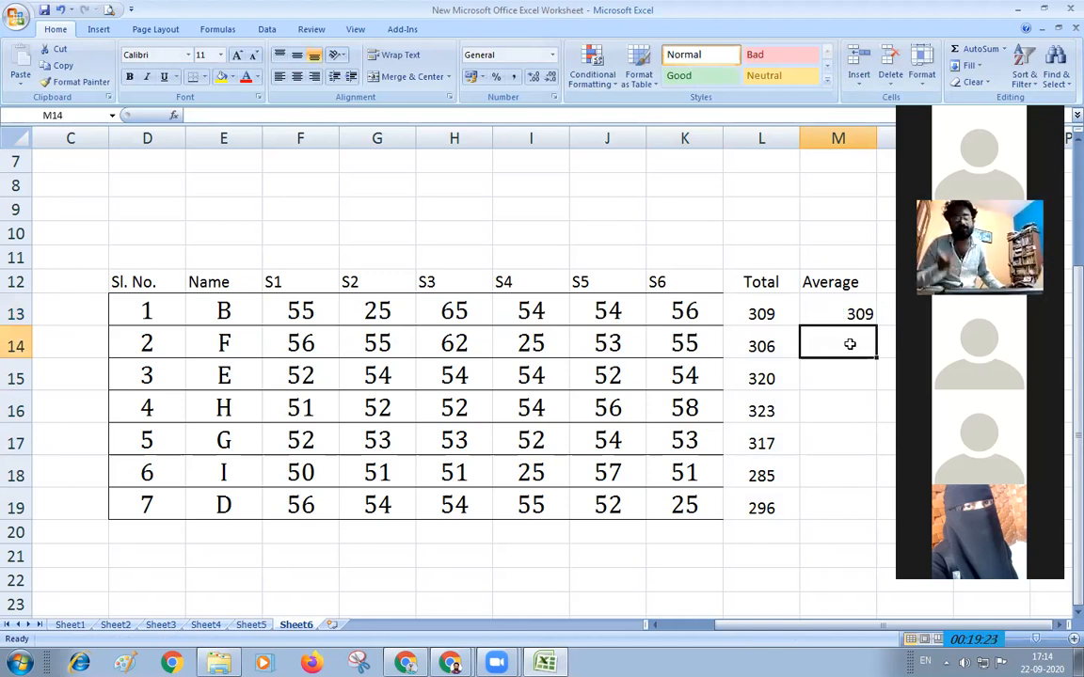
type("=sum")
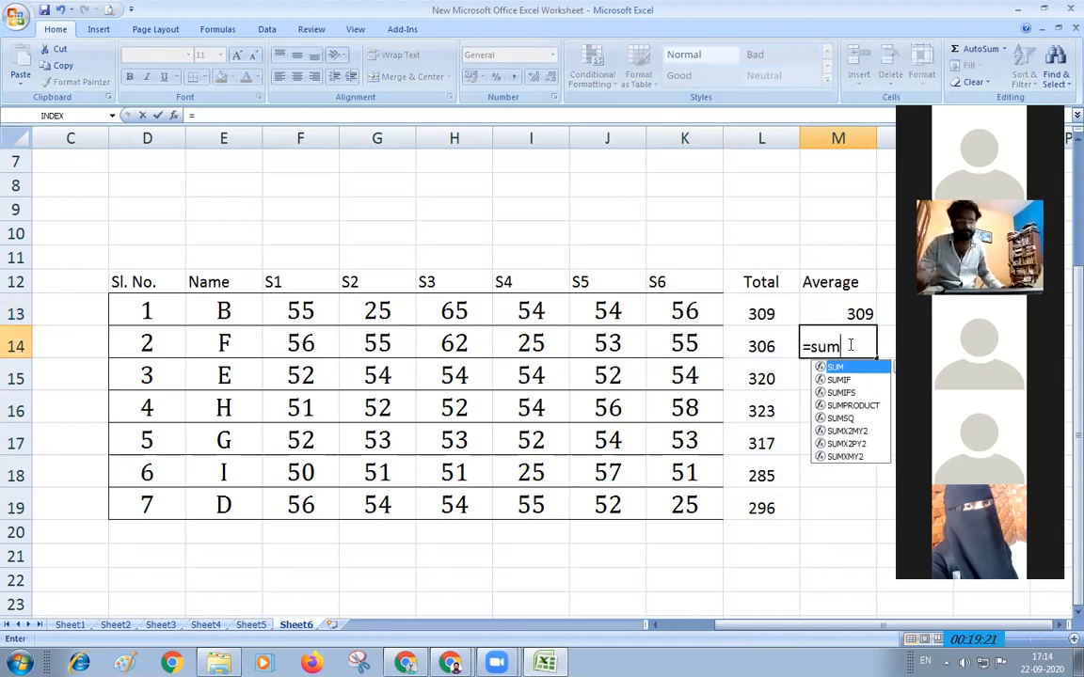
key("Return")
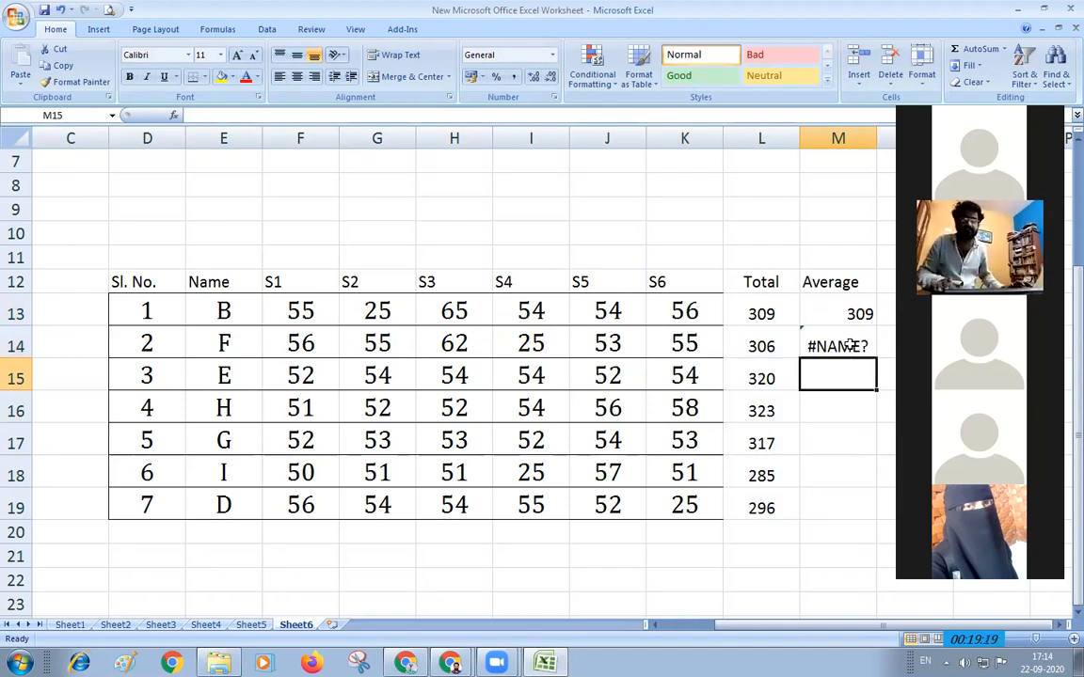
left_click(849, 344)
key("Delete")
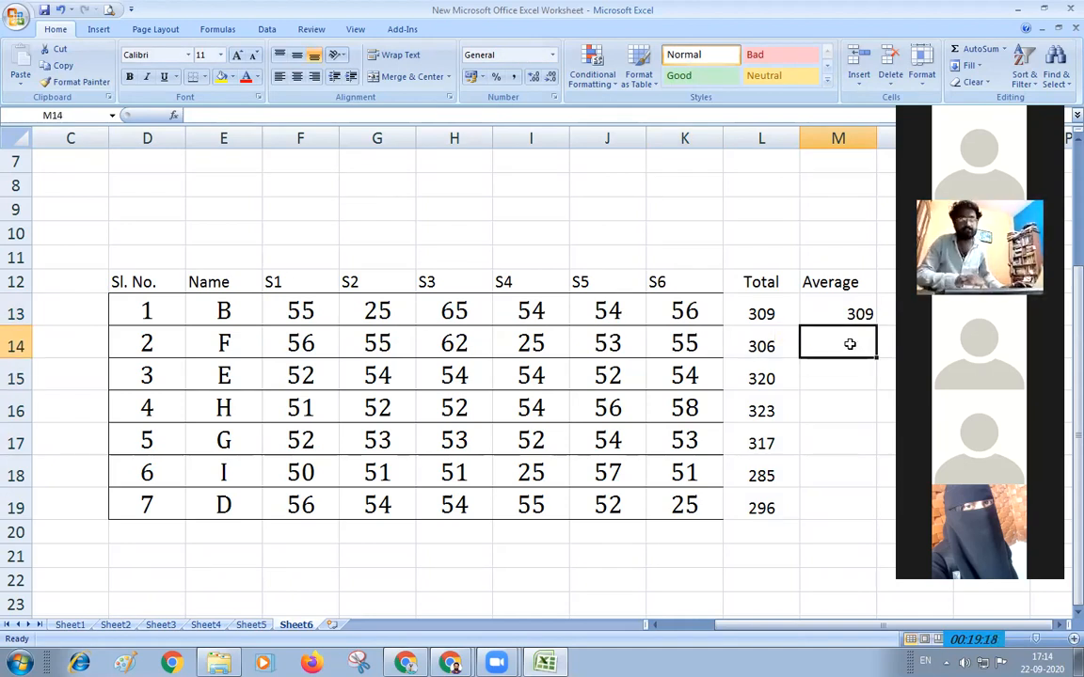
Enter a SUM formula over F14:K14 in M14 and fill it down through M19
type("=Sum")
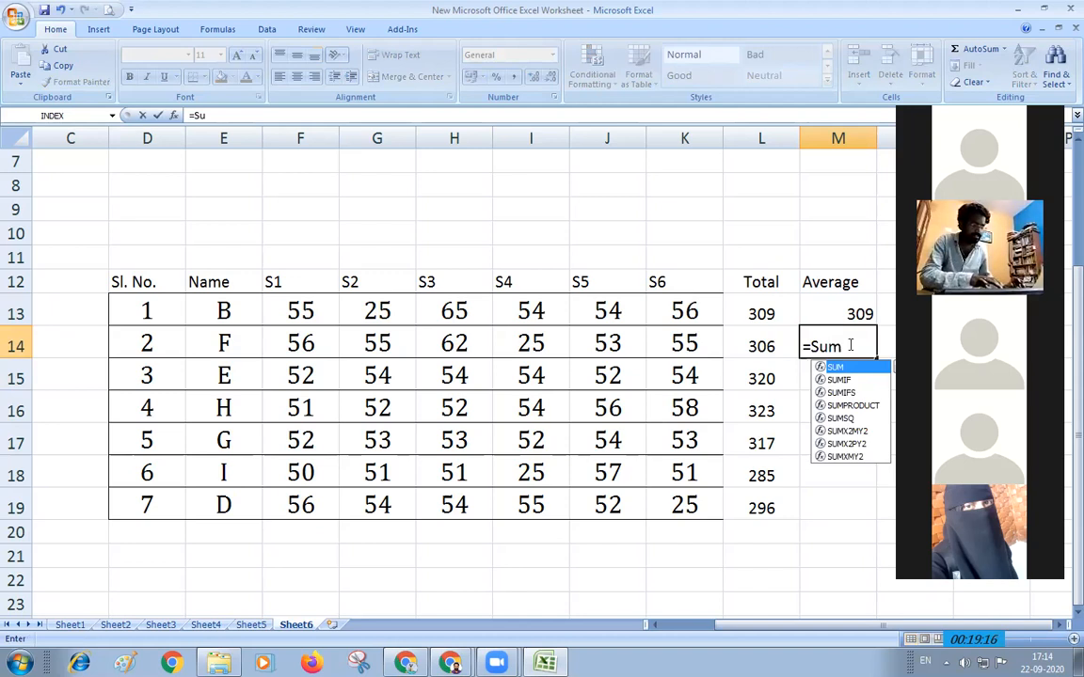
type("(")
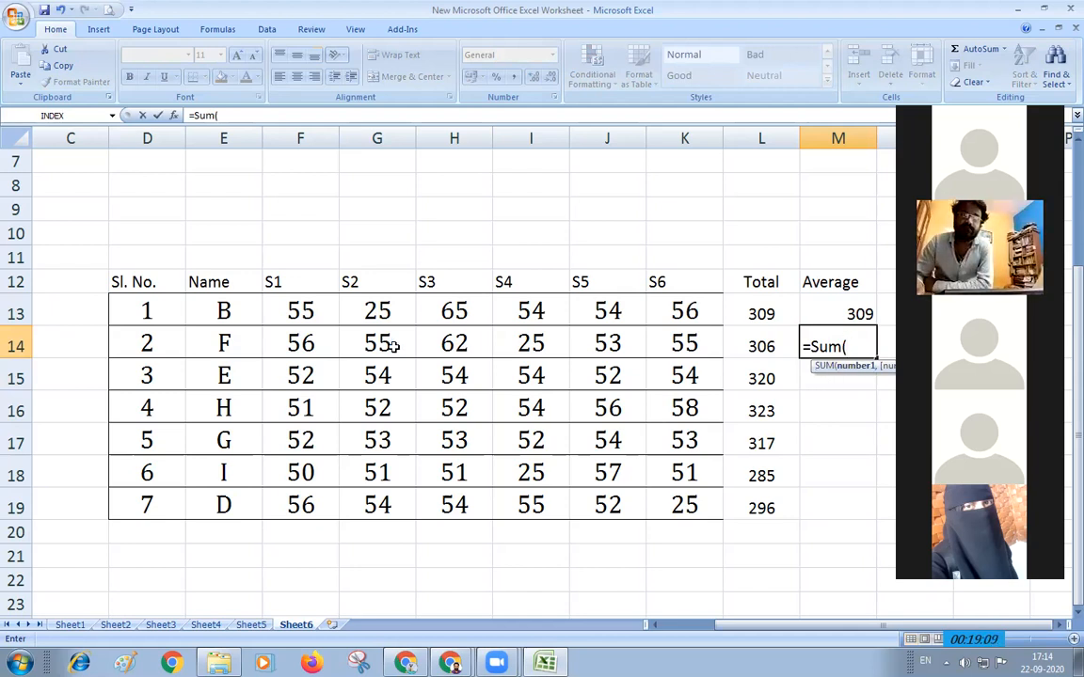
left_click_drag(303, 344, 666, 344)
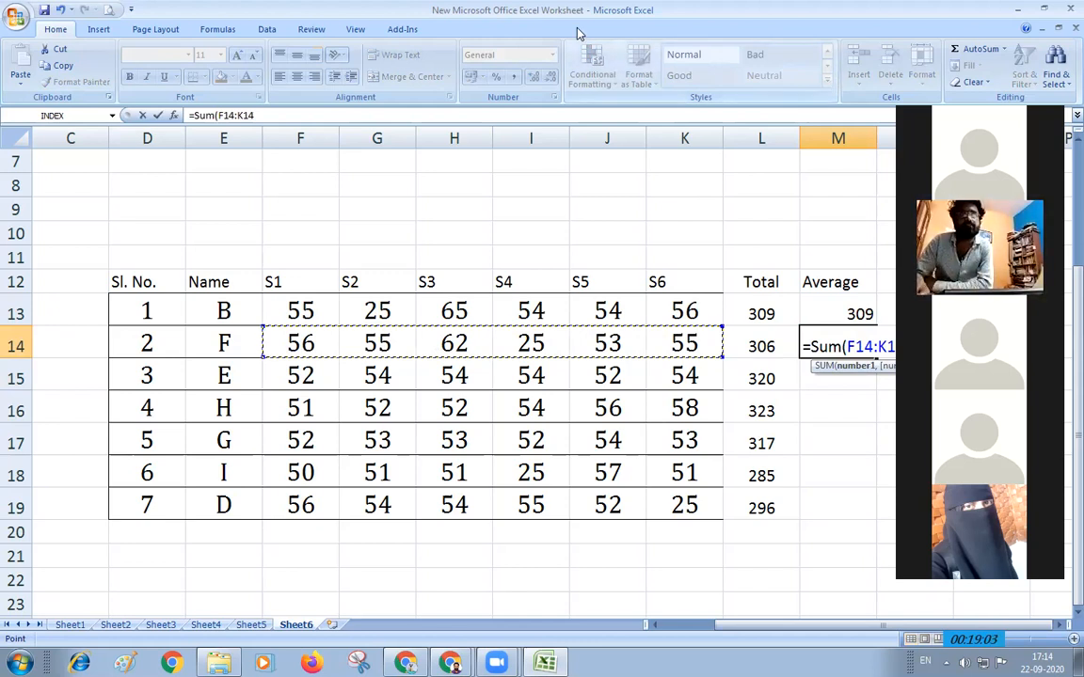
key("Return")
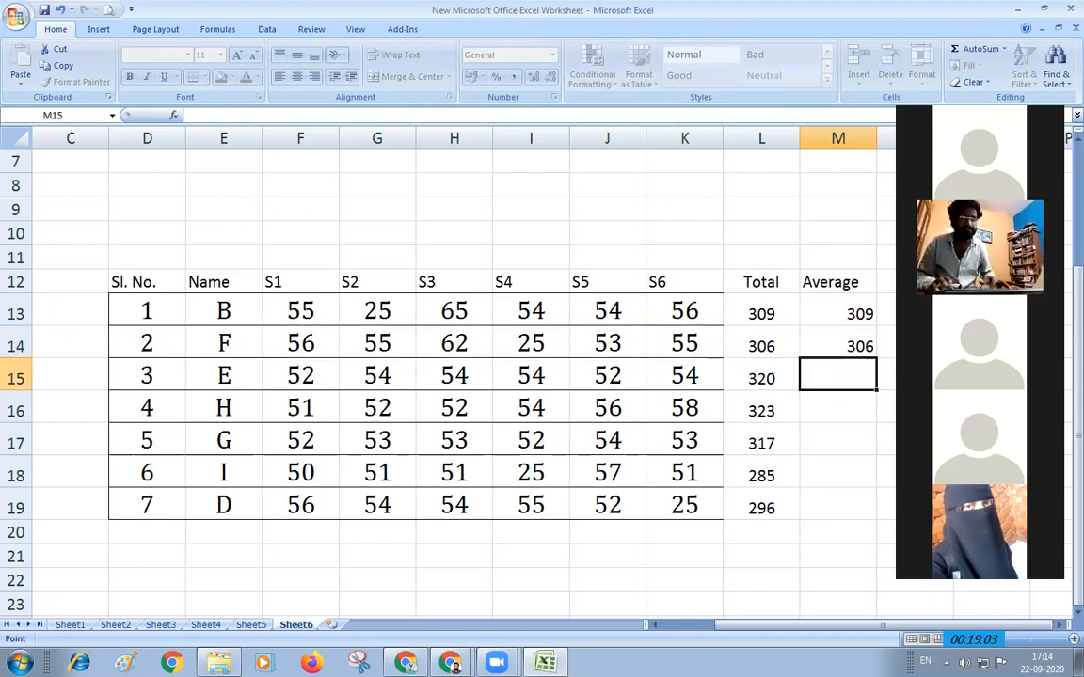
left_click(866, 349)
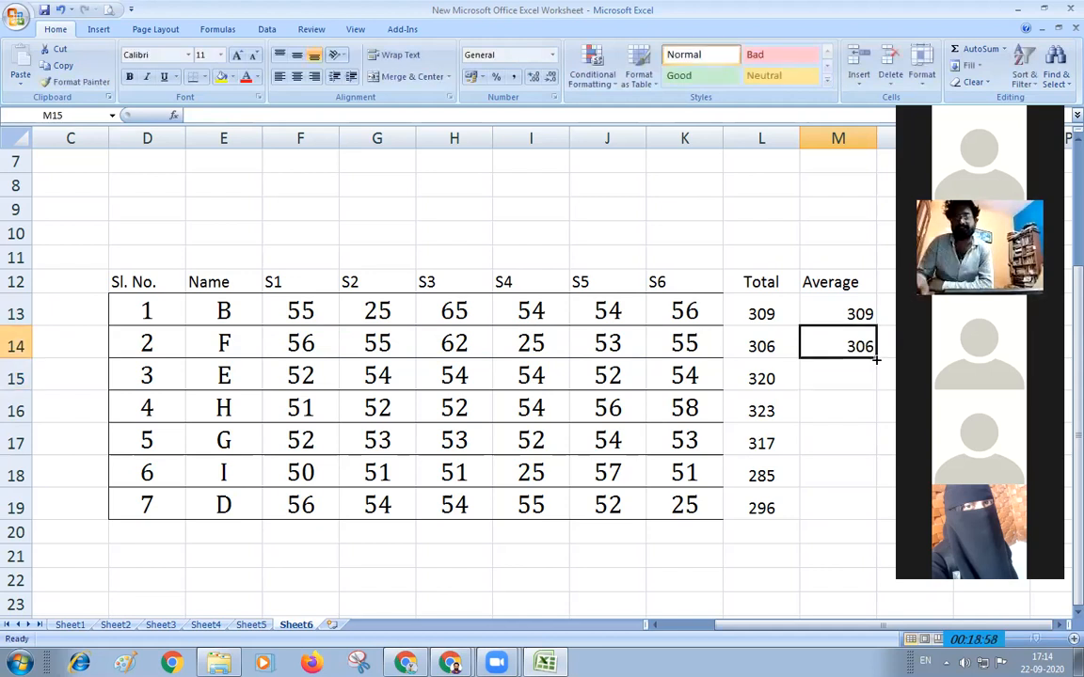
left_click_drag(876, 356, 868, 511)
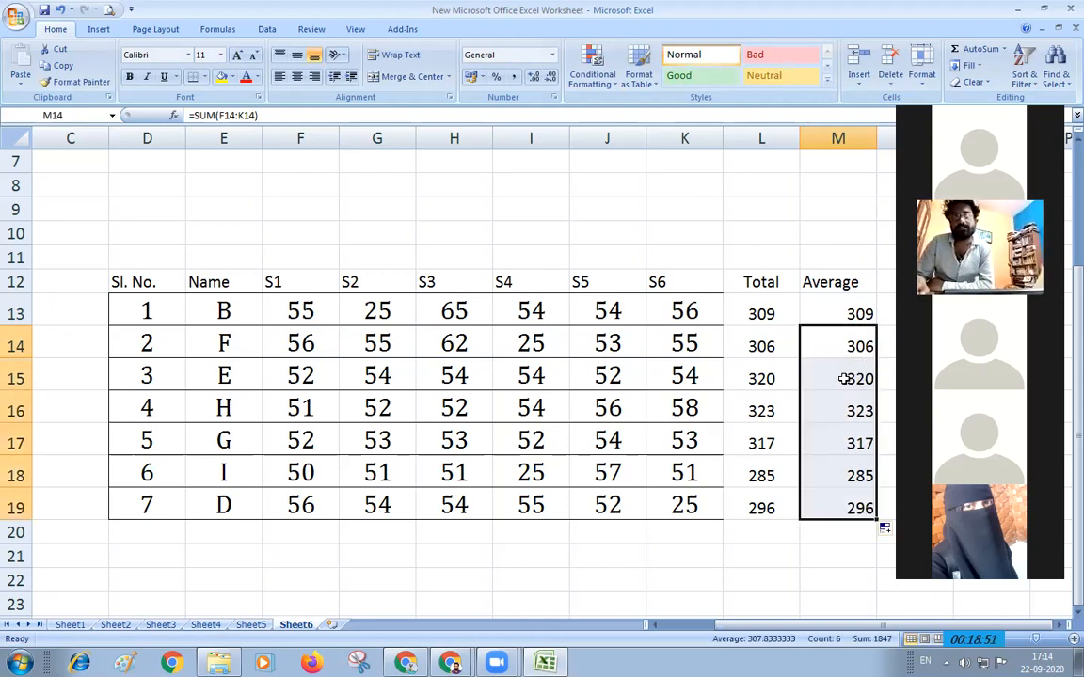
Check the M15 formula's range against its first and last marks cells, F15 and K15
left_click(844, 378)
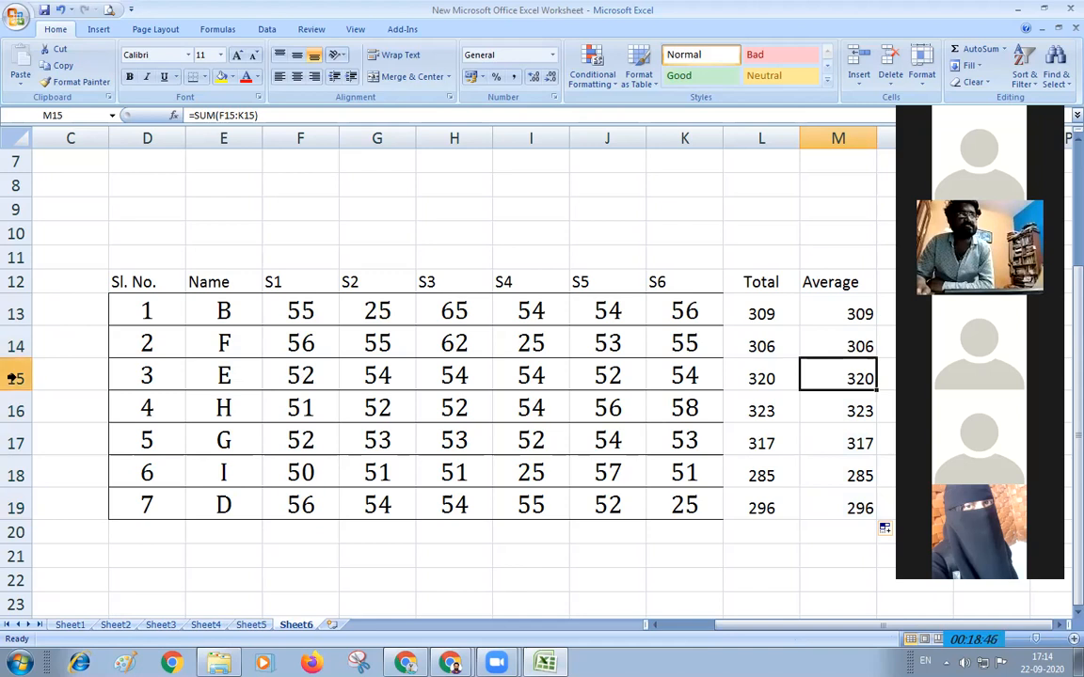
left_click(301, 378)
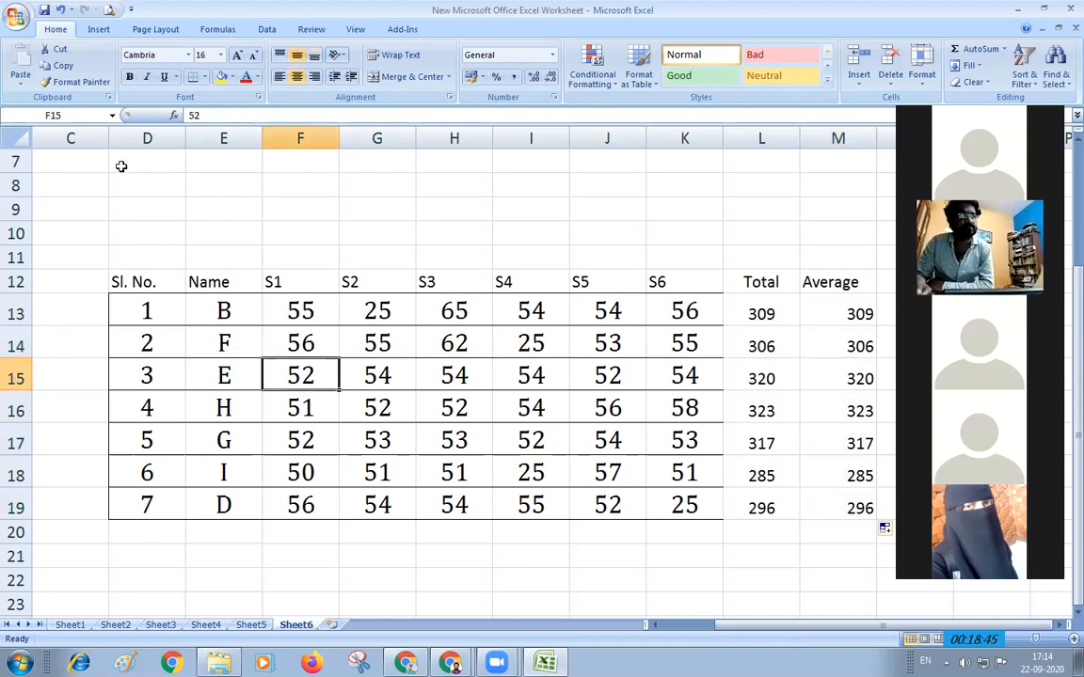
left_click(687, 375)
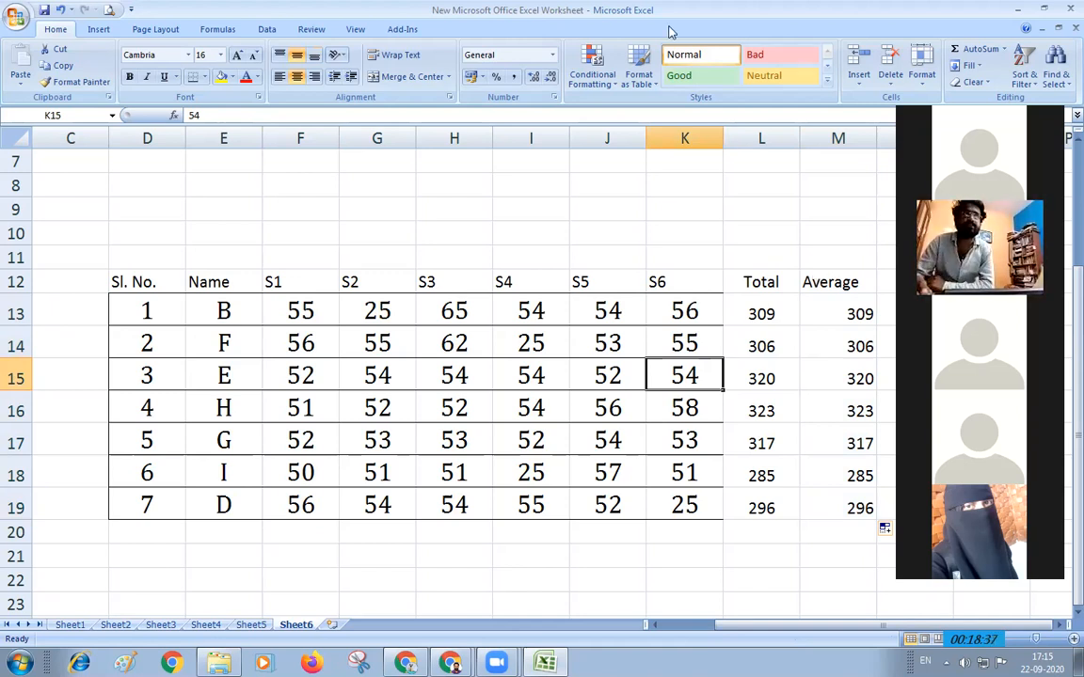
Clear the SUM results from the Average column, cells M13 through M19
left_click(970, 262)
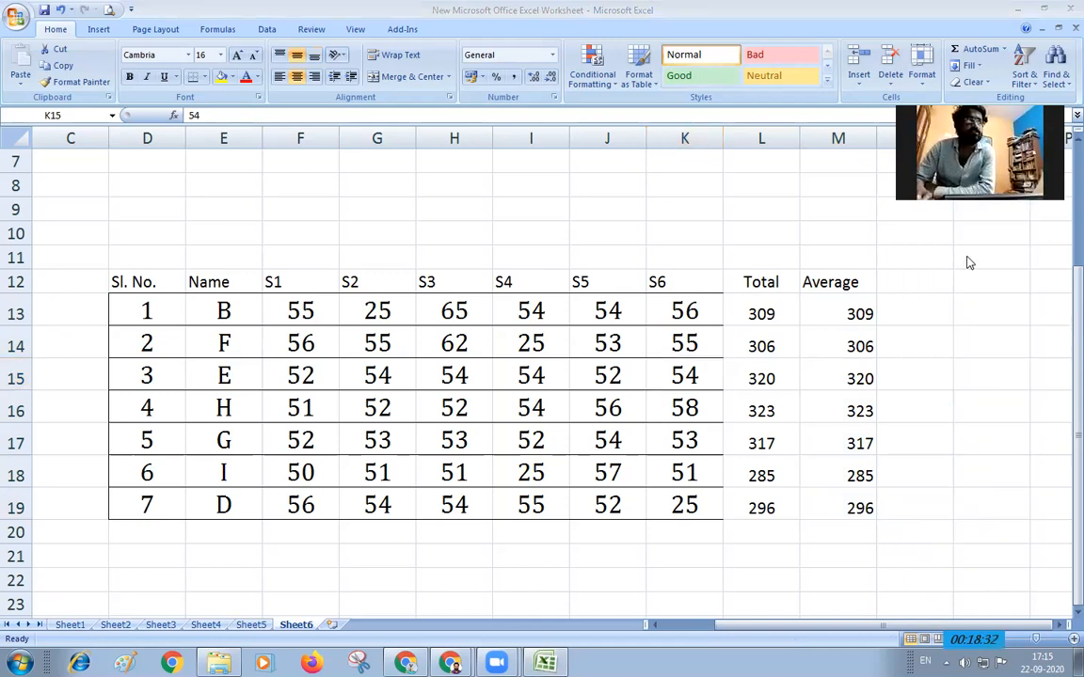
left_click(844, 314)
left_click_drag(844, 314, 828, 505)
key("Delete")
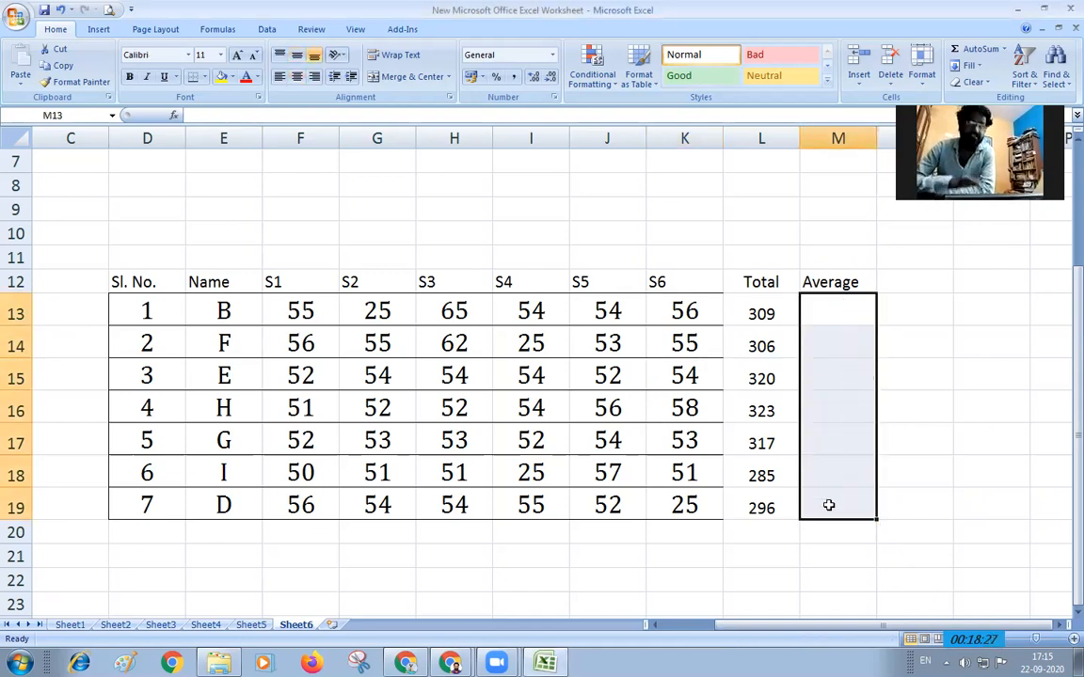
Average the first student's six marks in M13 with an AVERAGE formula over F13:K13
left_click(825, 311)
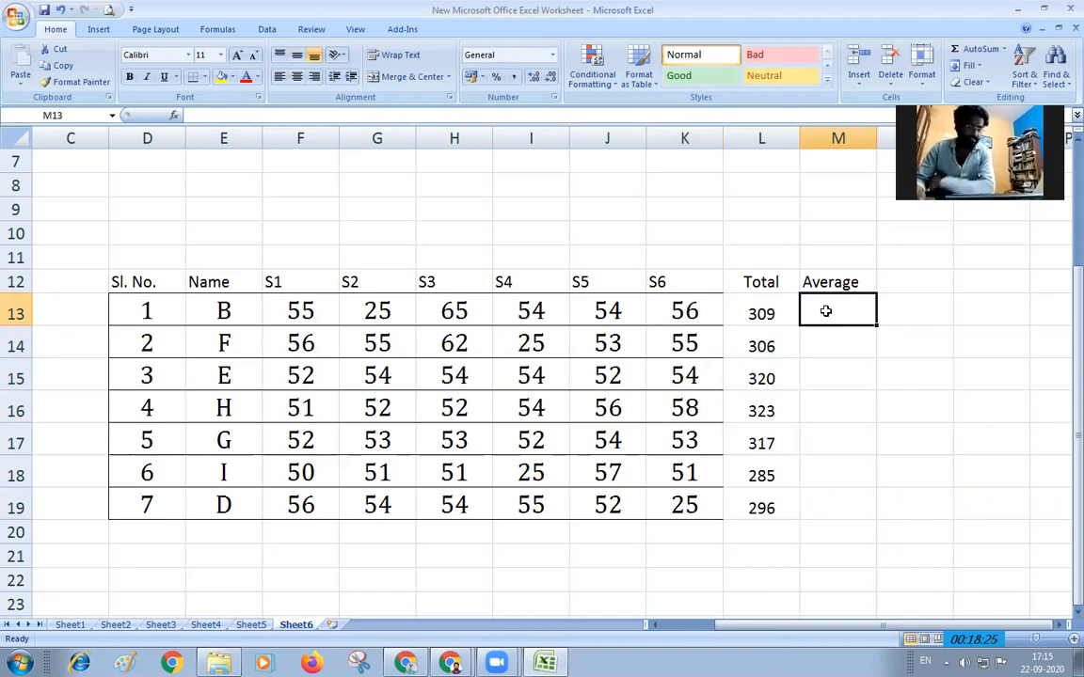
type("=")
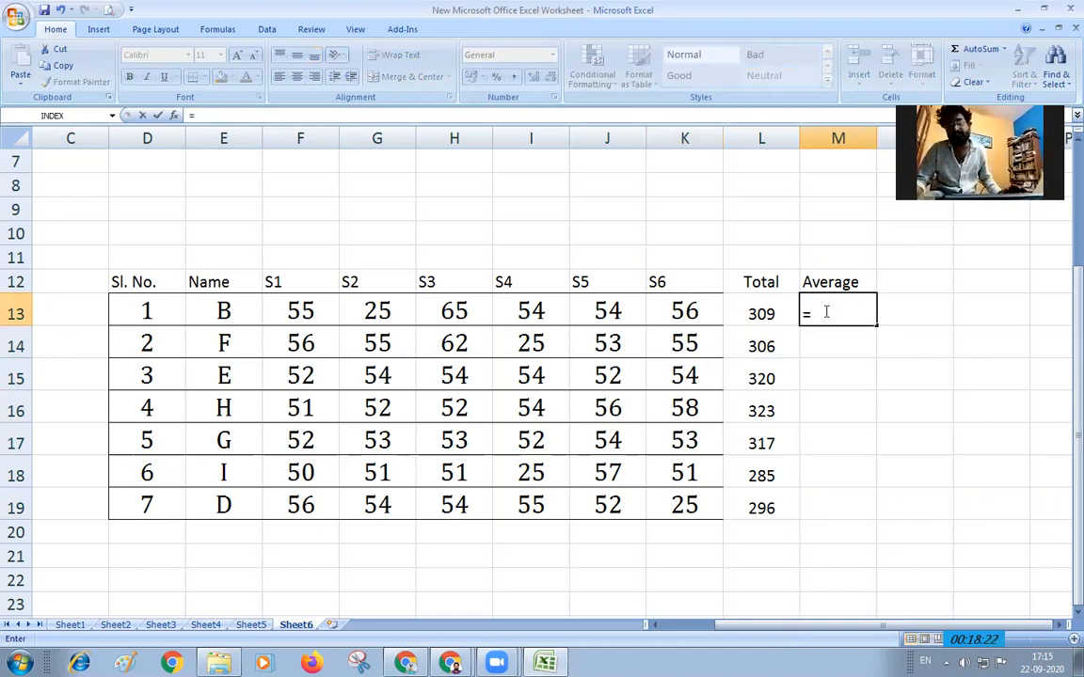
type("aver")
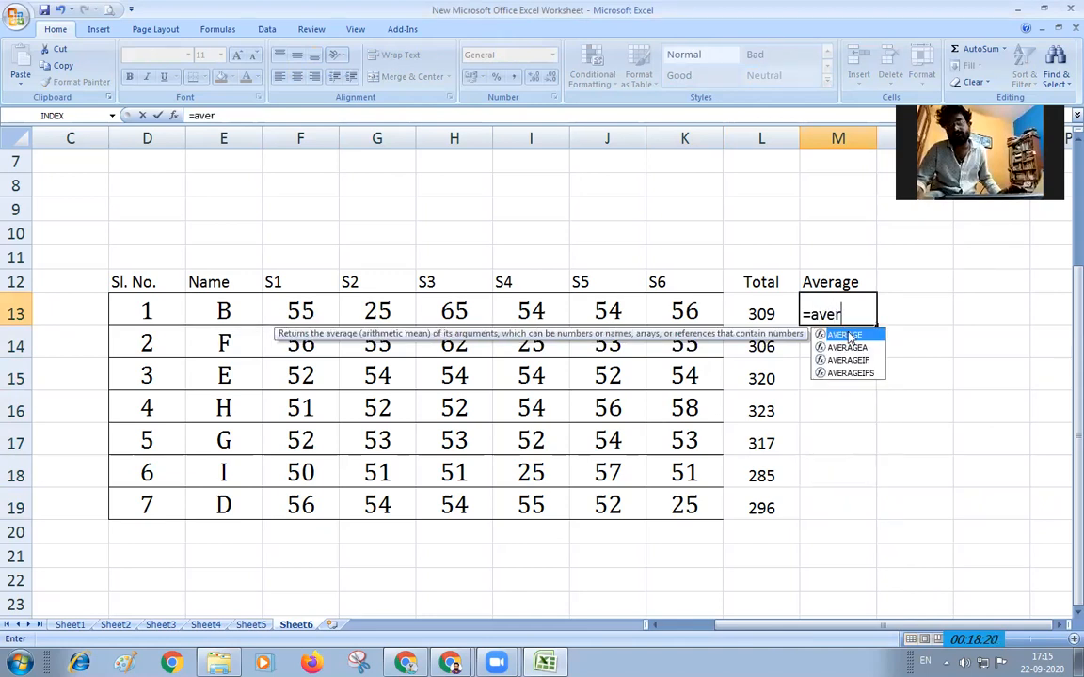
type("age(")
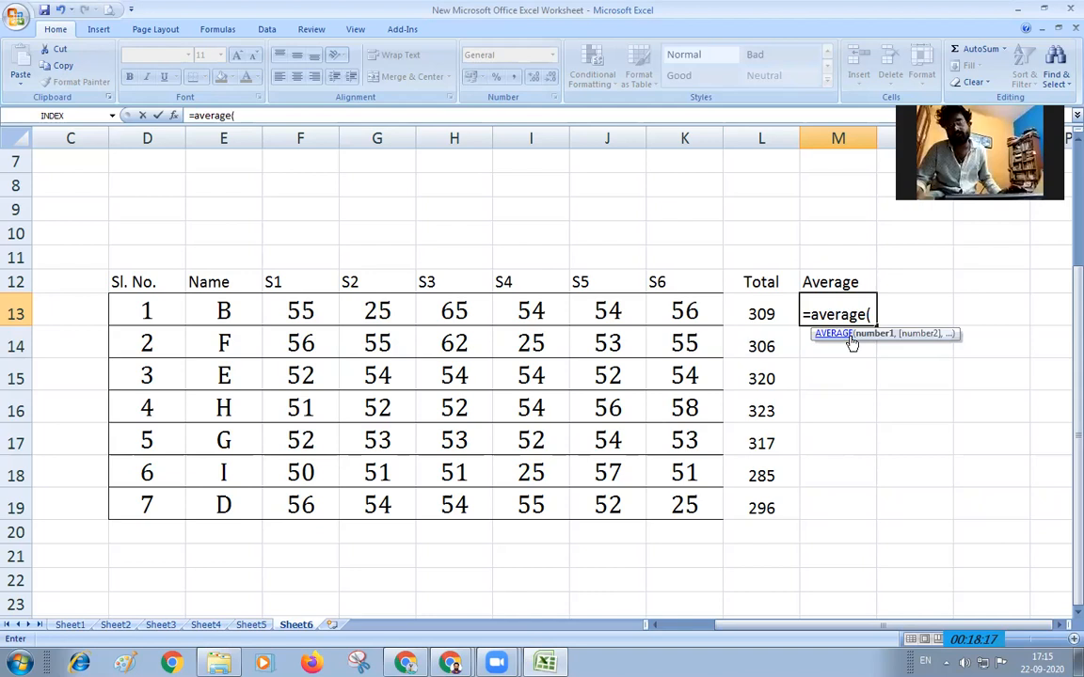
left_click_drag(291, 315, 681, 325)
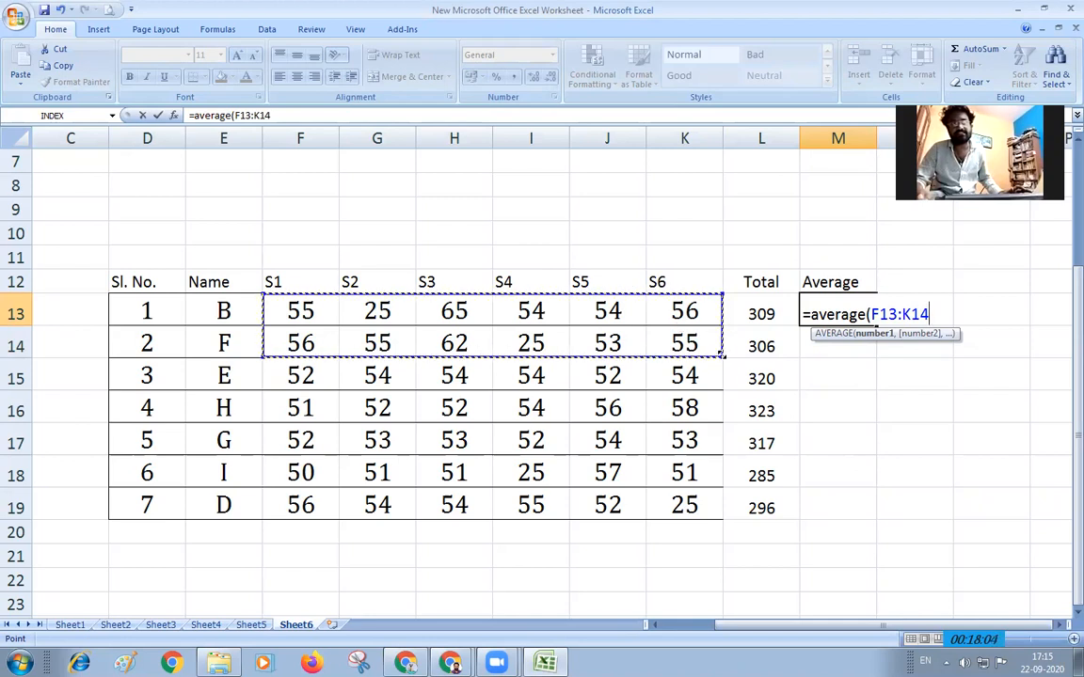
left_click_drag(717, 358, 721, 331)
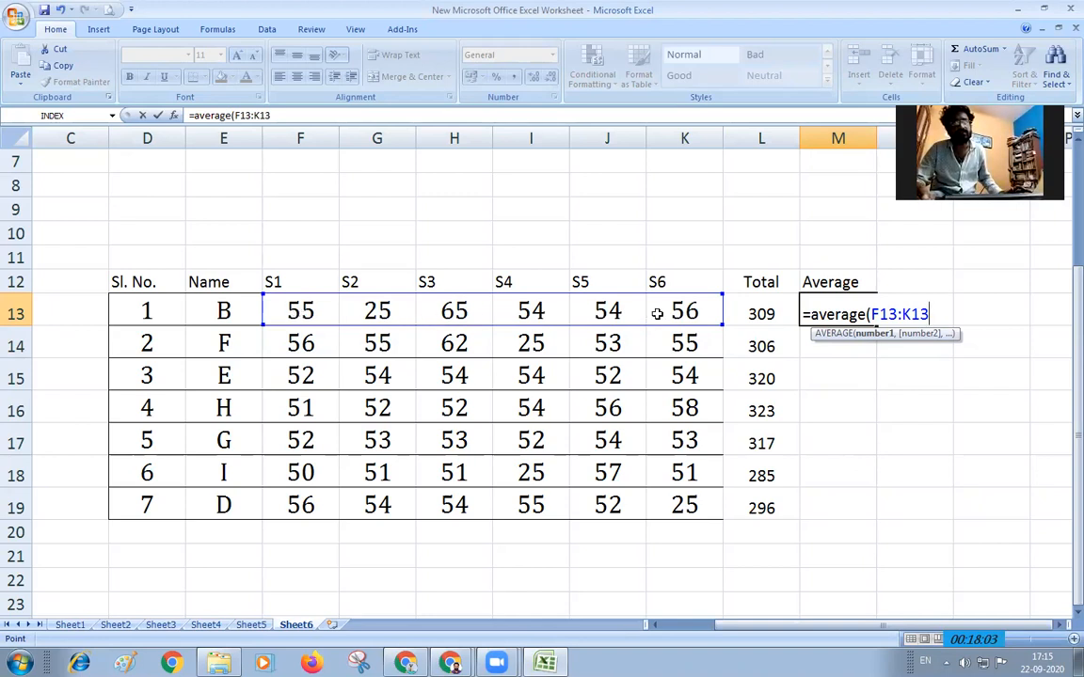
type(")")
key("Return")
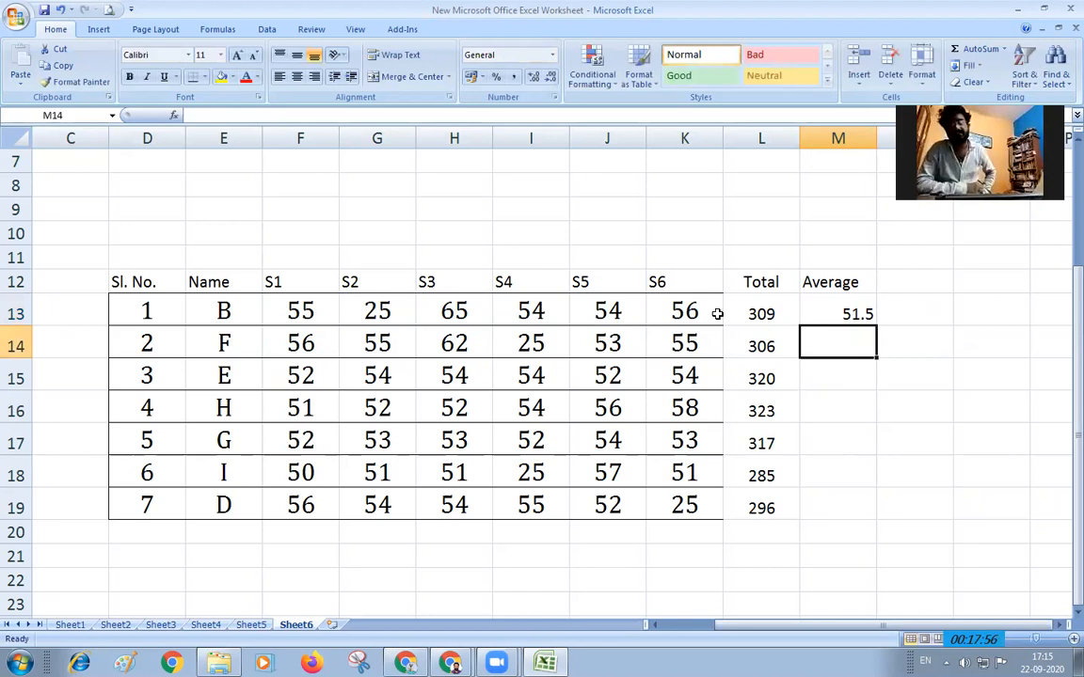
key("Up")
key("Right")
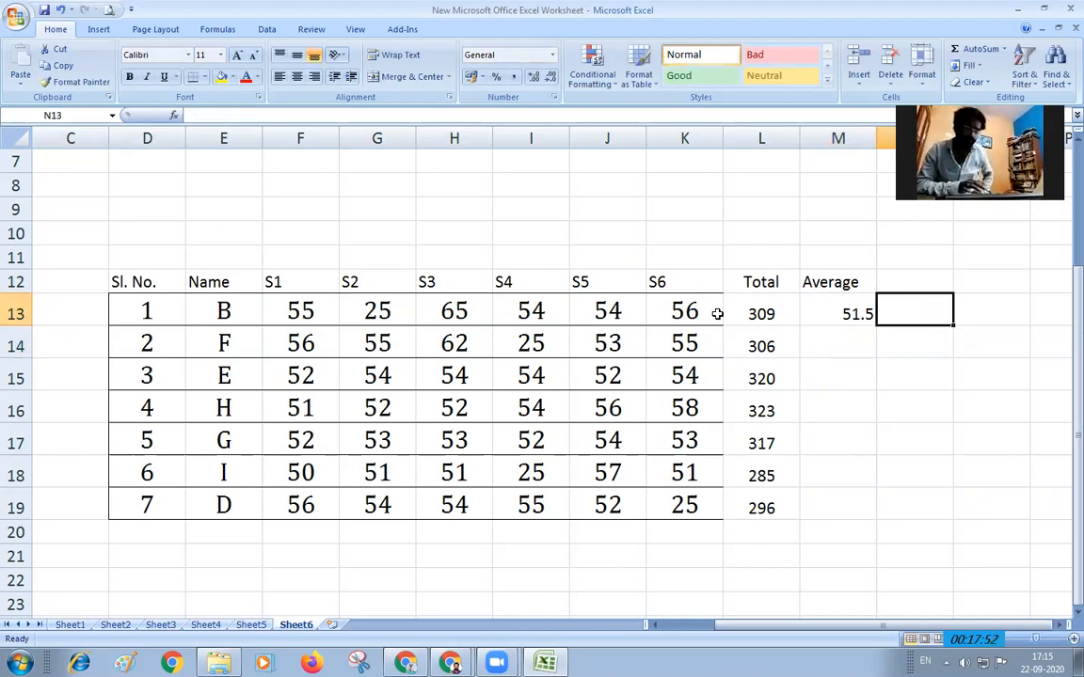
type("=")
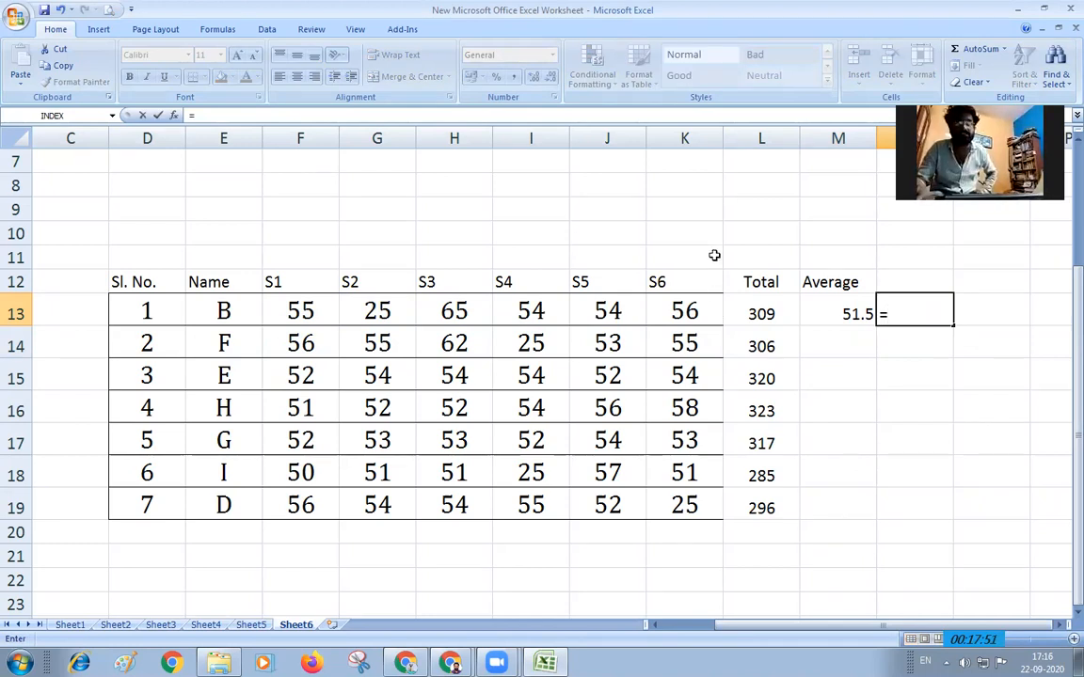
left_click(854, 209)
key("Escape")
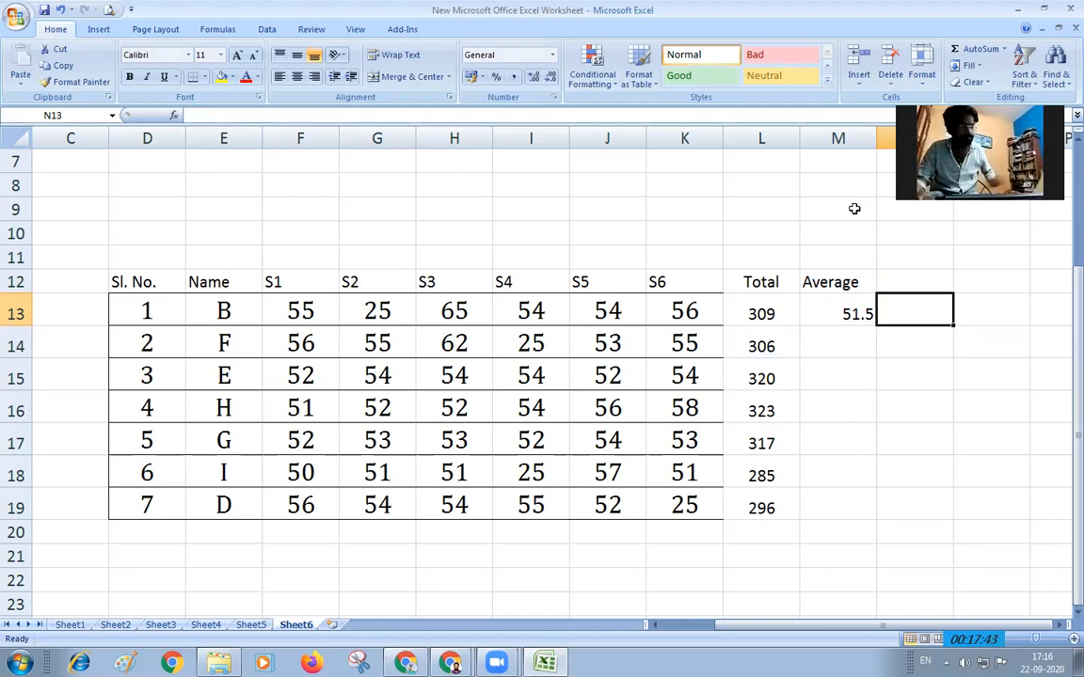
Calculate the first student's average a second way in N13 with the formula =L13/6
type("=")
left_click(777, 314)
type("/")
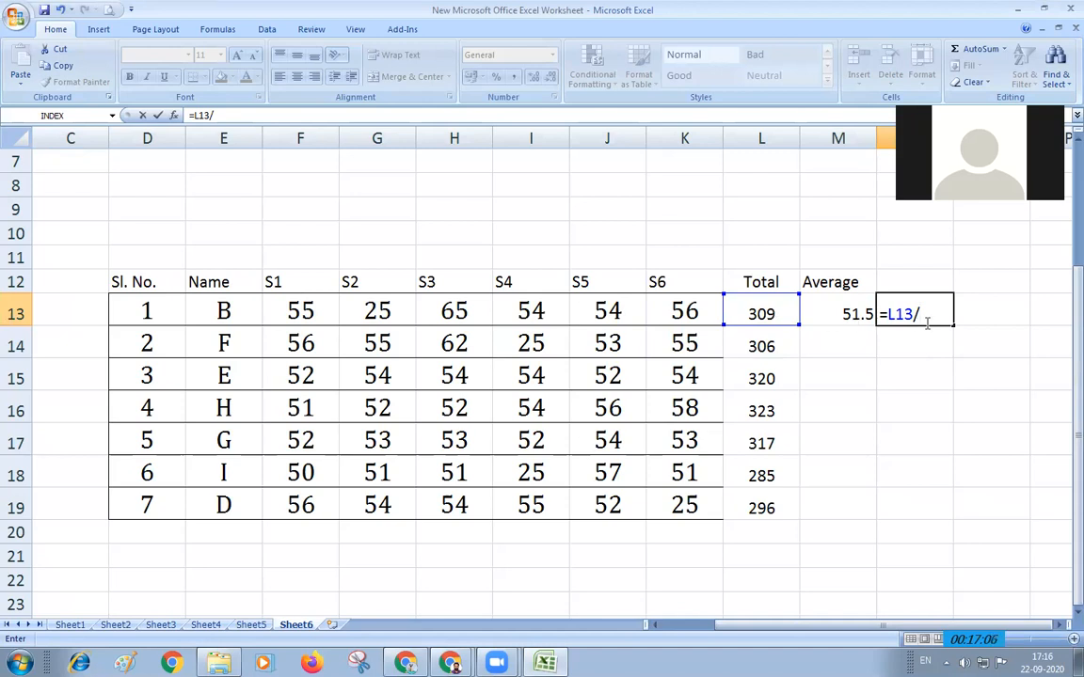
type("6")
key("Return")
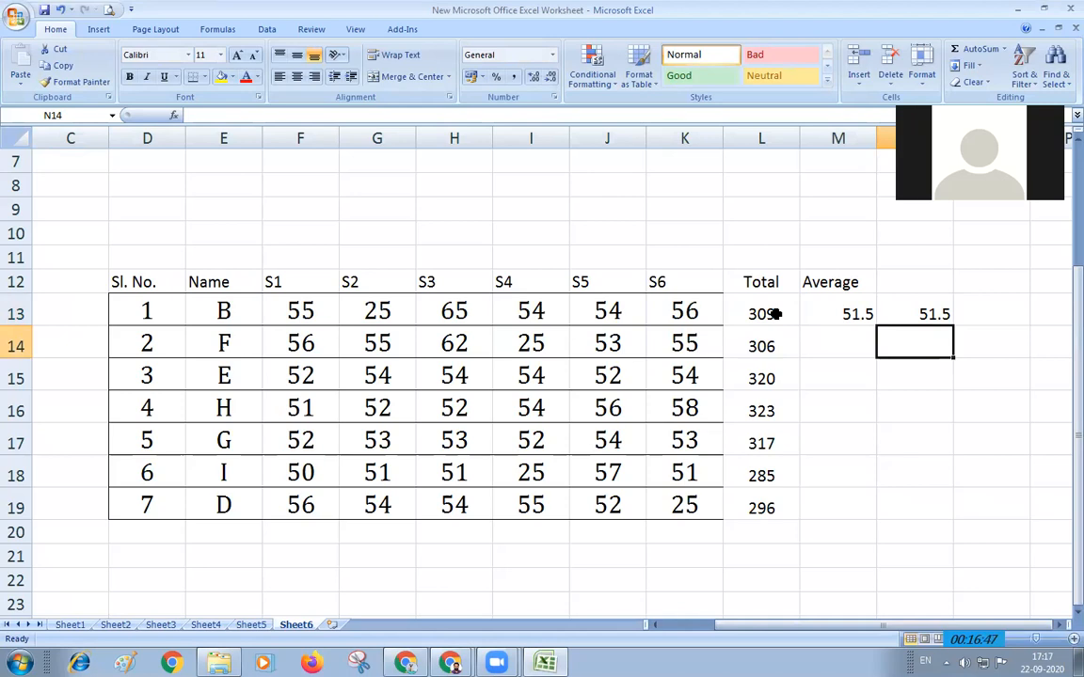
Fill the AVERAGE formula from M13 down through M19 for the remaining students
left_click(903, 313)
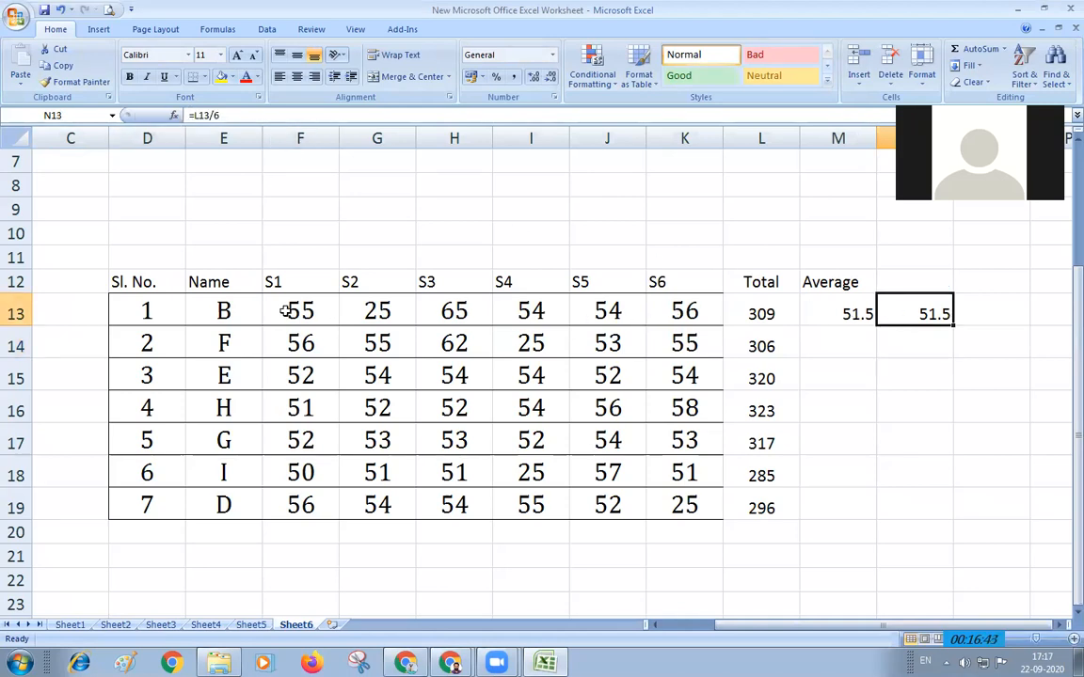
left_click_drag(300, 311, 686, 310)
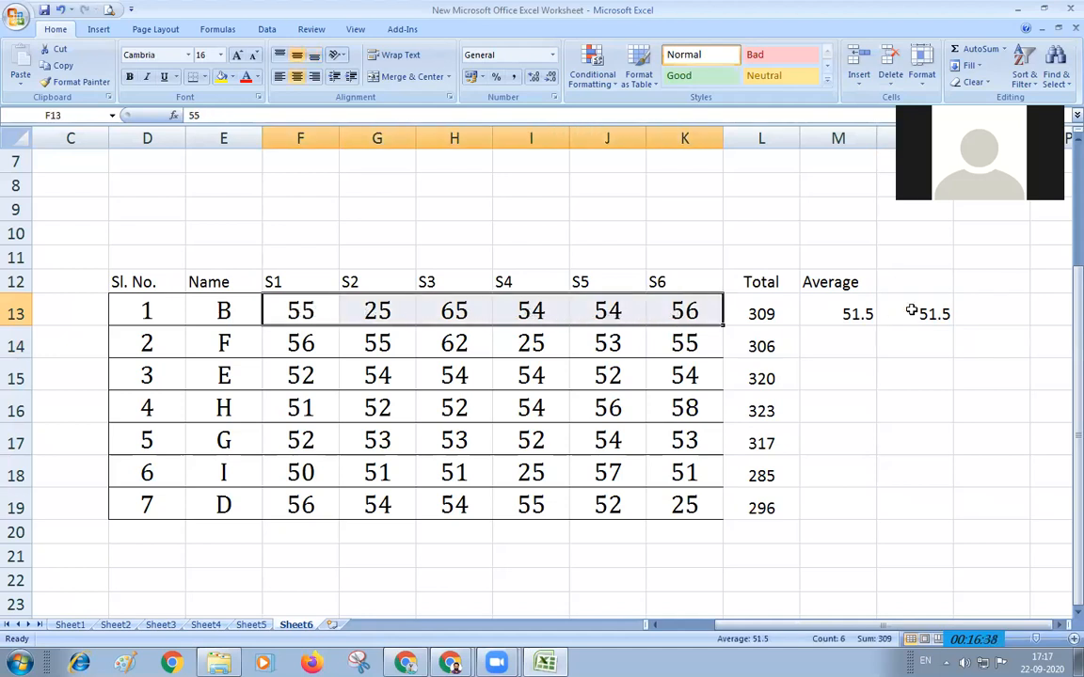
left_click(914, 311)
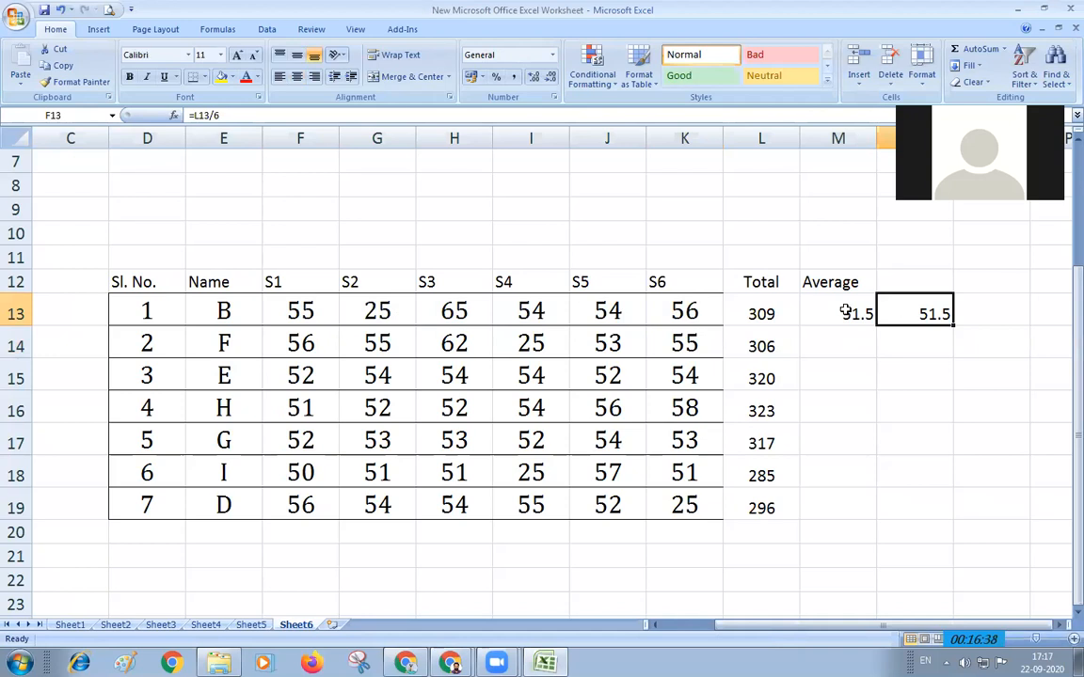
left_click(844, 311)
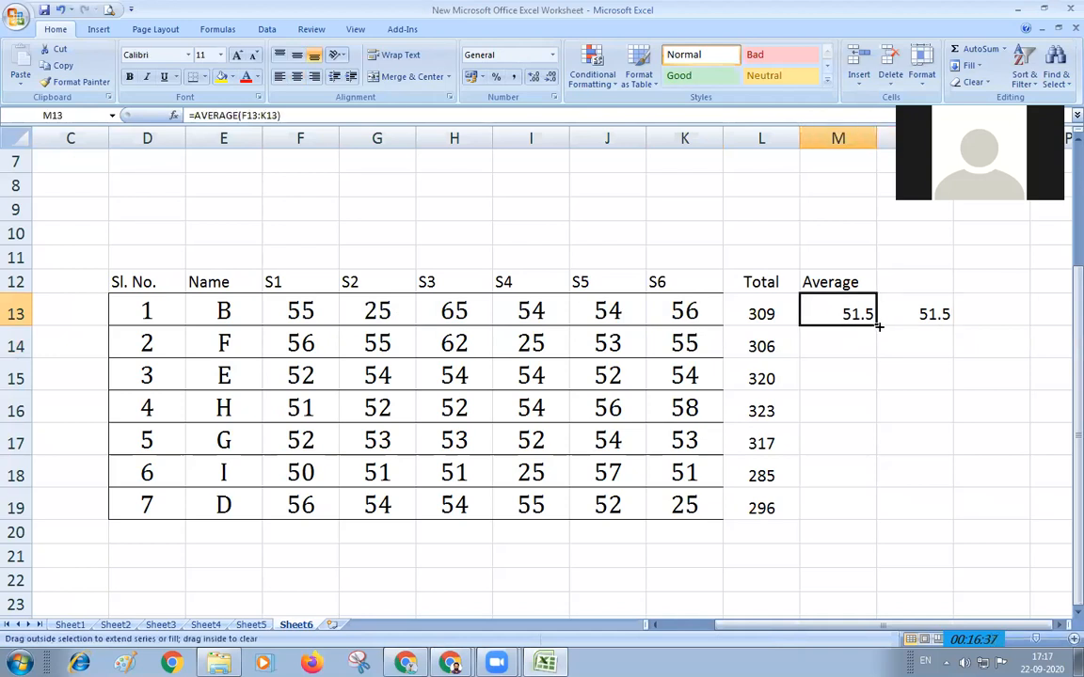
double_click(876, 325)
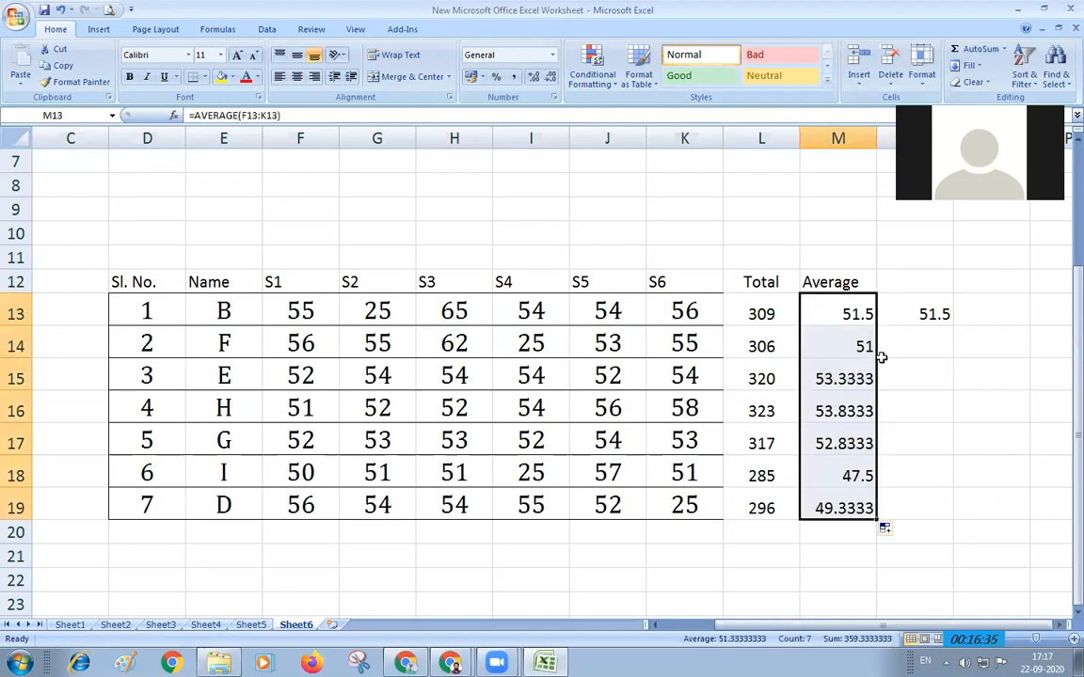
Fill the N13 division formula down through N19 to compare the averages, and clear N13:N19
left_click(912, 314)
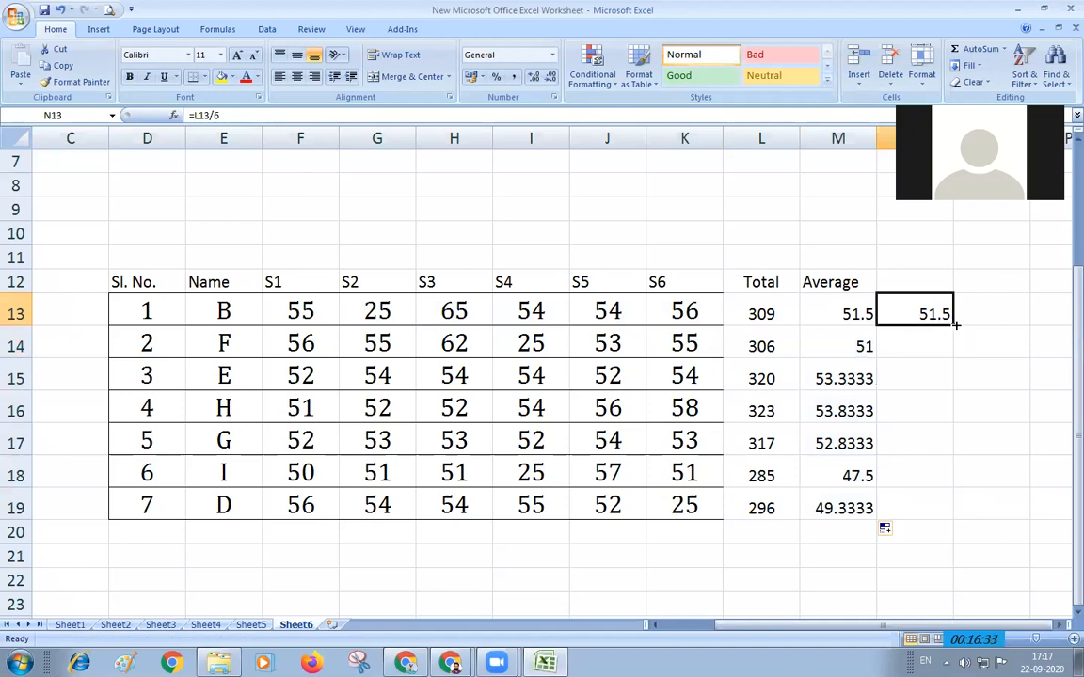
double_click(954, 323)
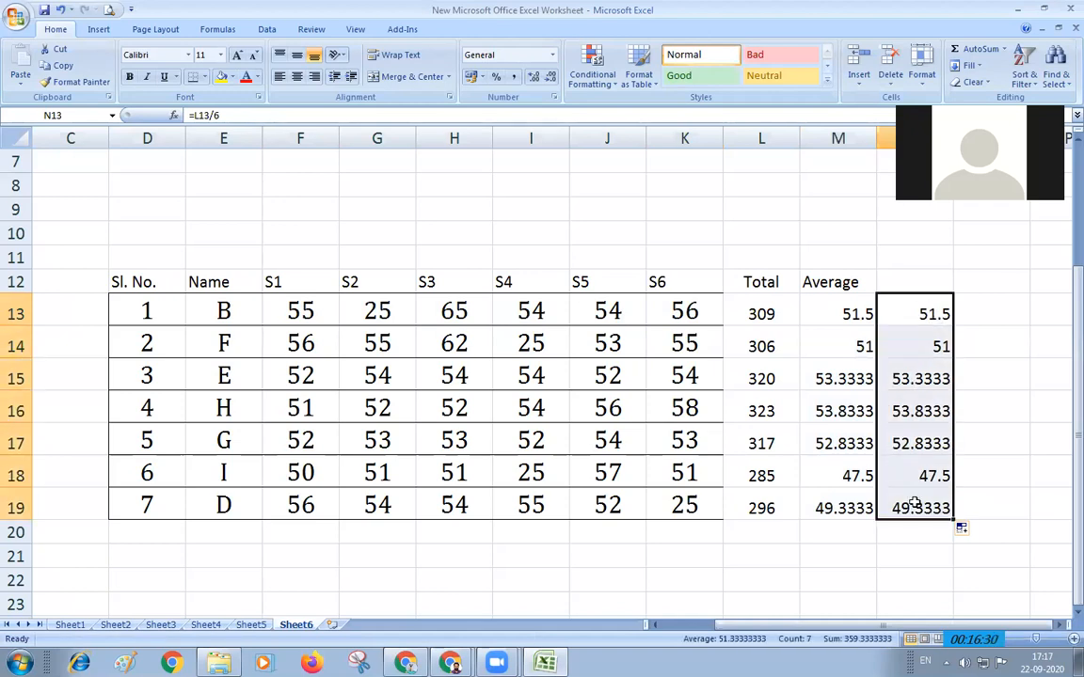
key("Delete")
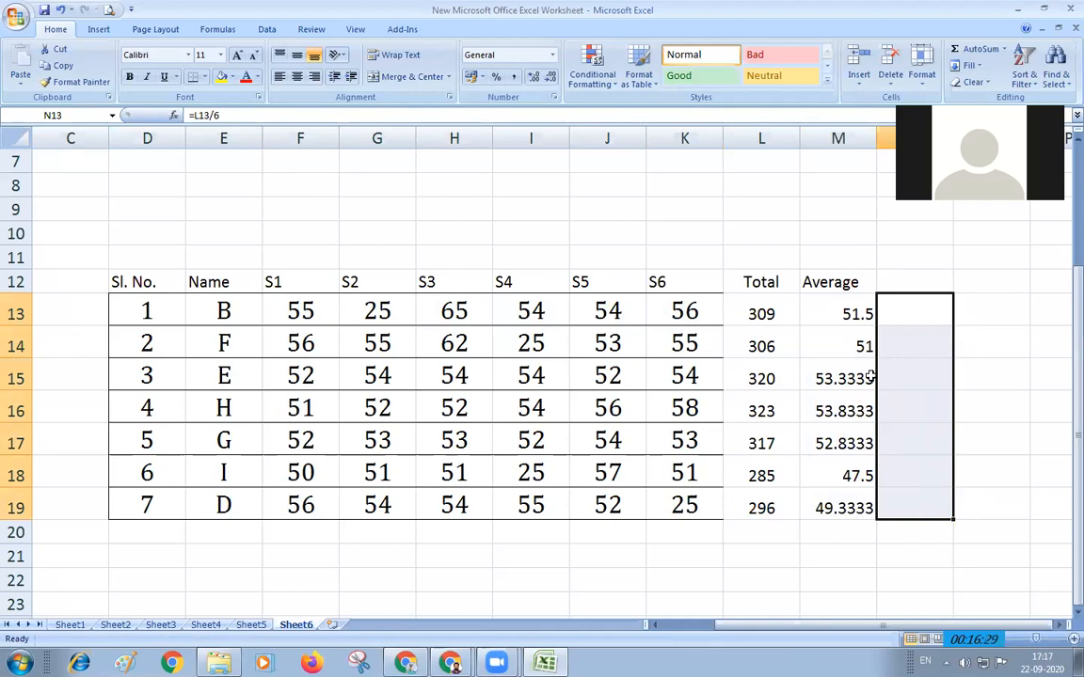
Format the averages in M13:M19 to show two decimal places
left_click_drag(844, 313, 850, 501)
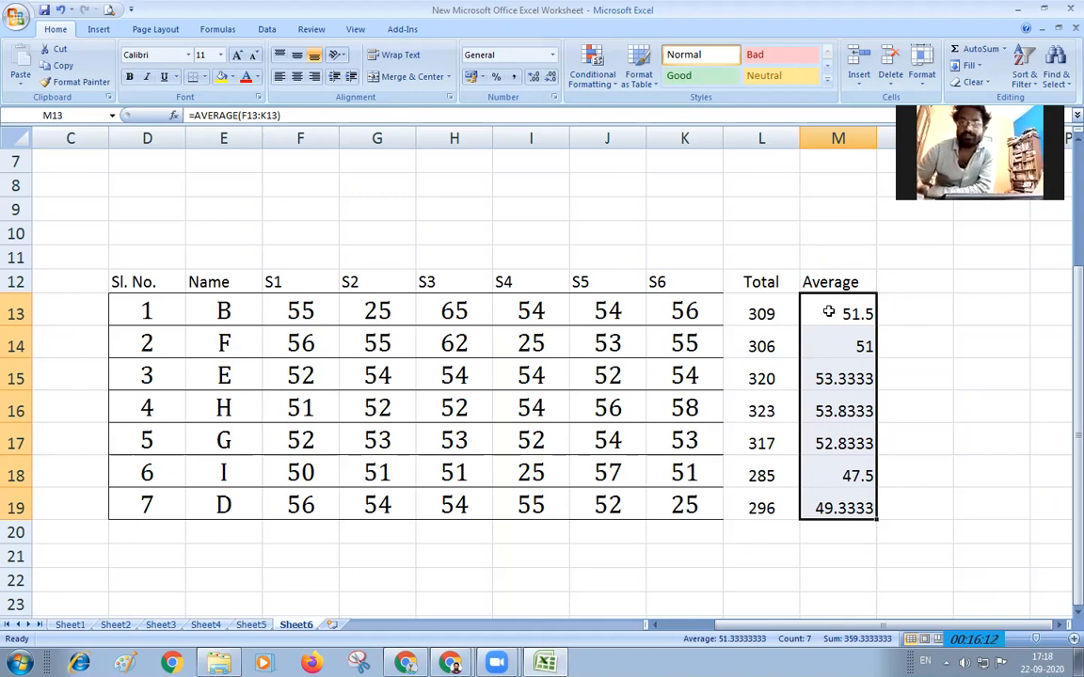
left_click(532, 81)
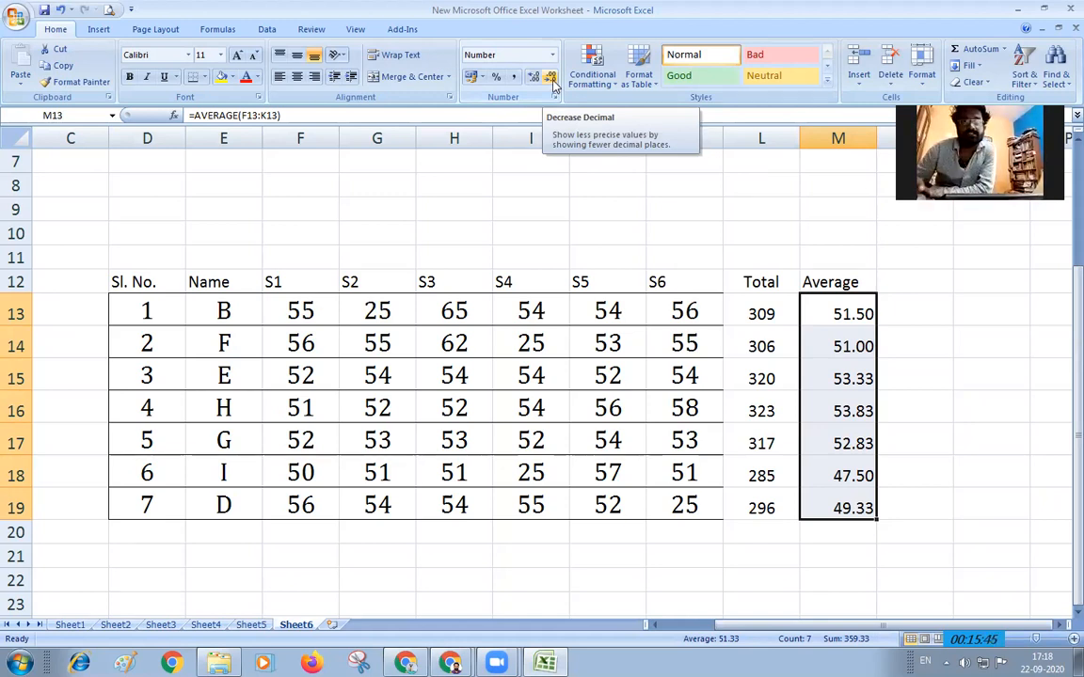
left_click(535, 79)
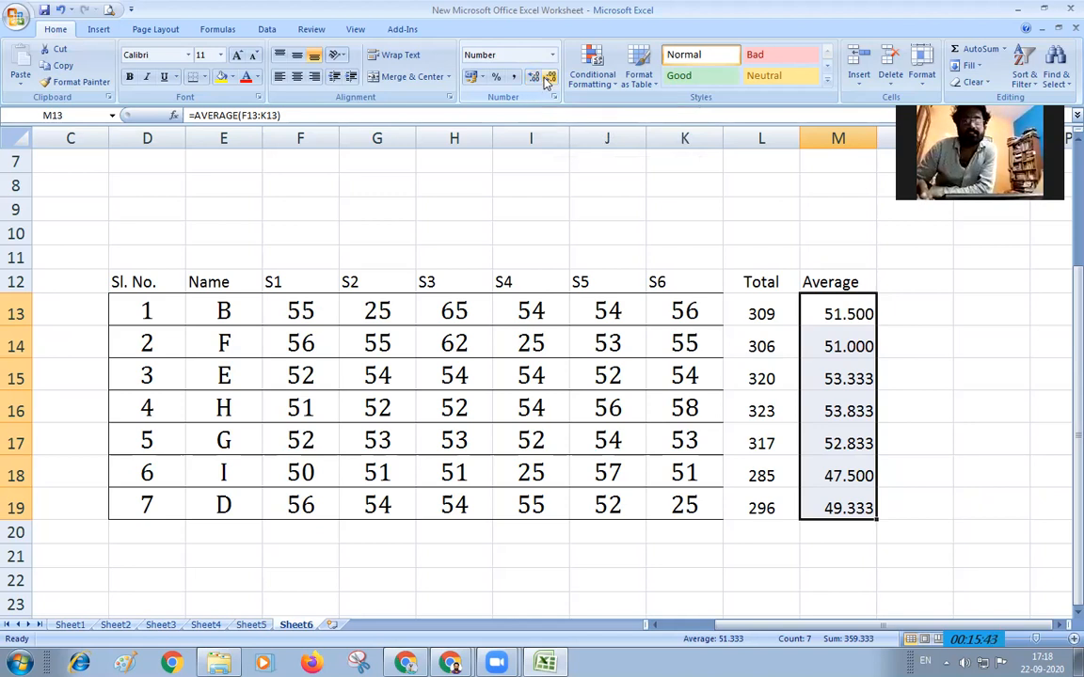
left_click(551, 79)
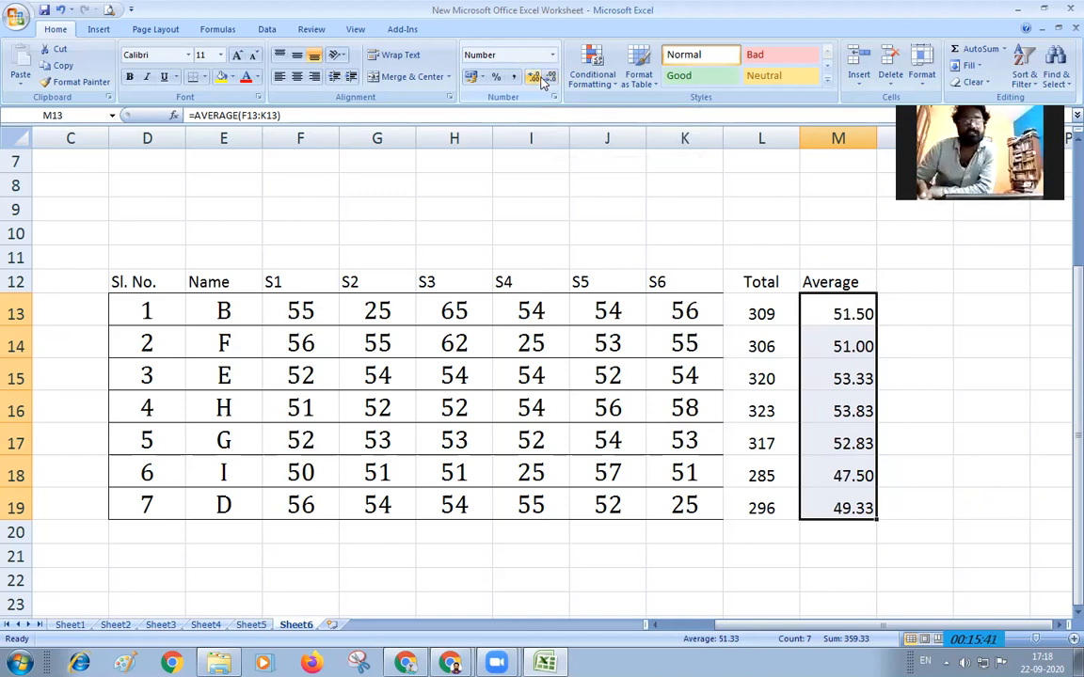
left_click(534, 79)
left_click(551, 79)
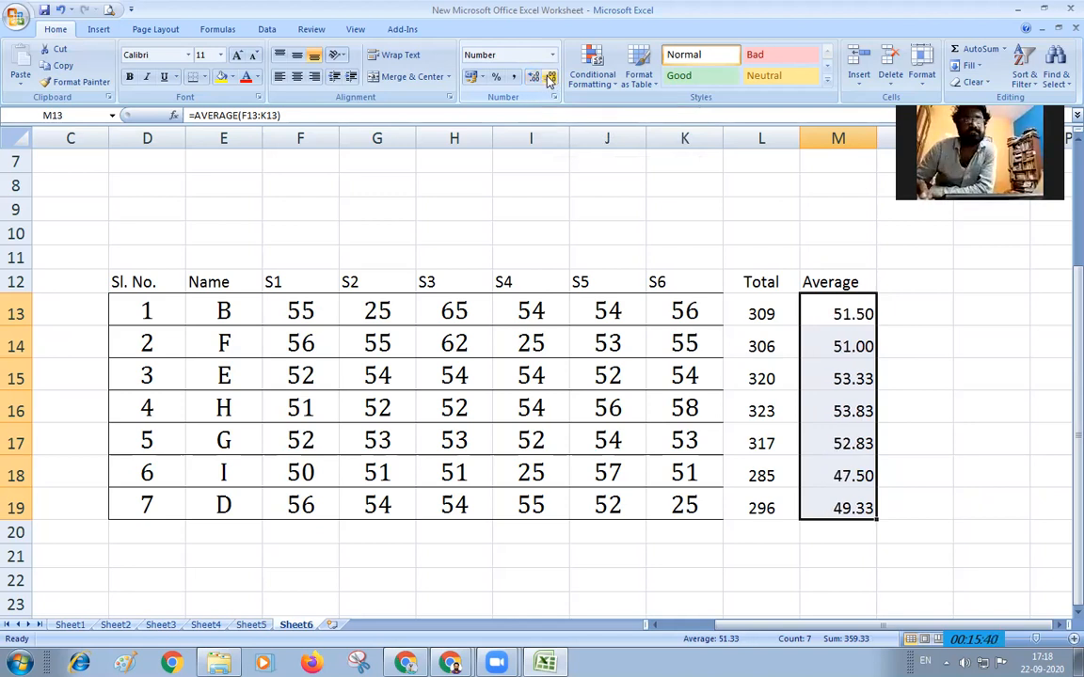
Center the contents of the whole Average column, column M
left_click(895, 283)
left_click(837, 138)
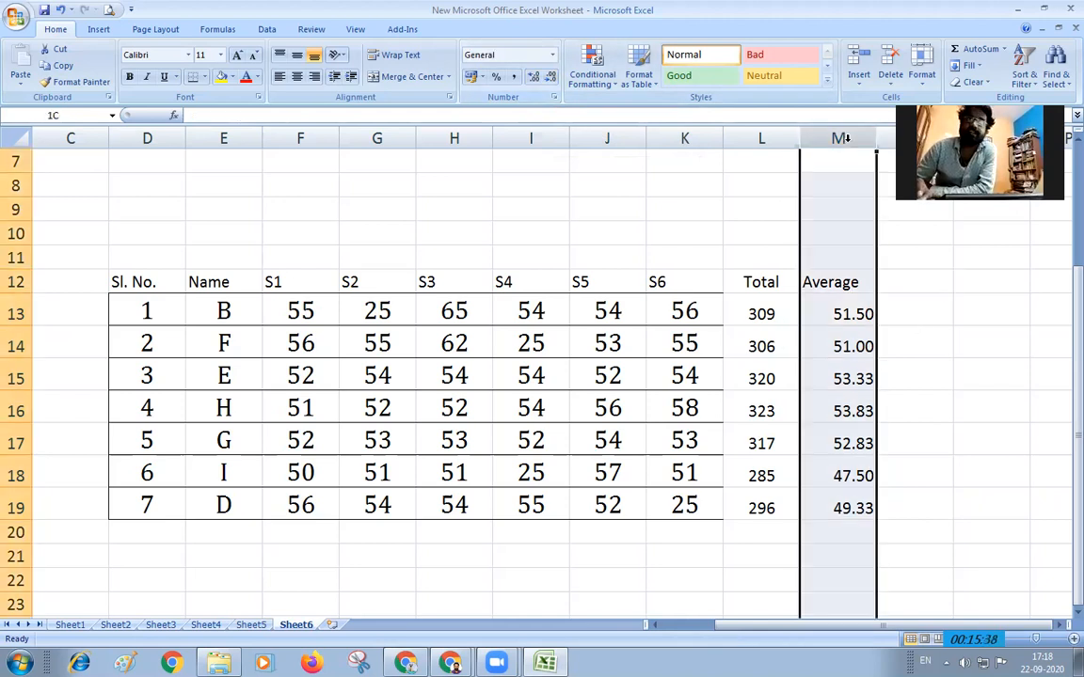
left_click(297, 76)
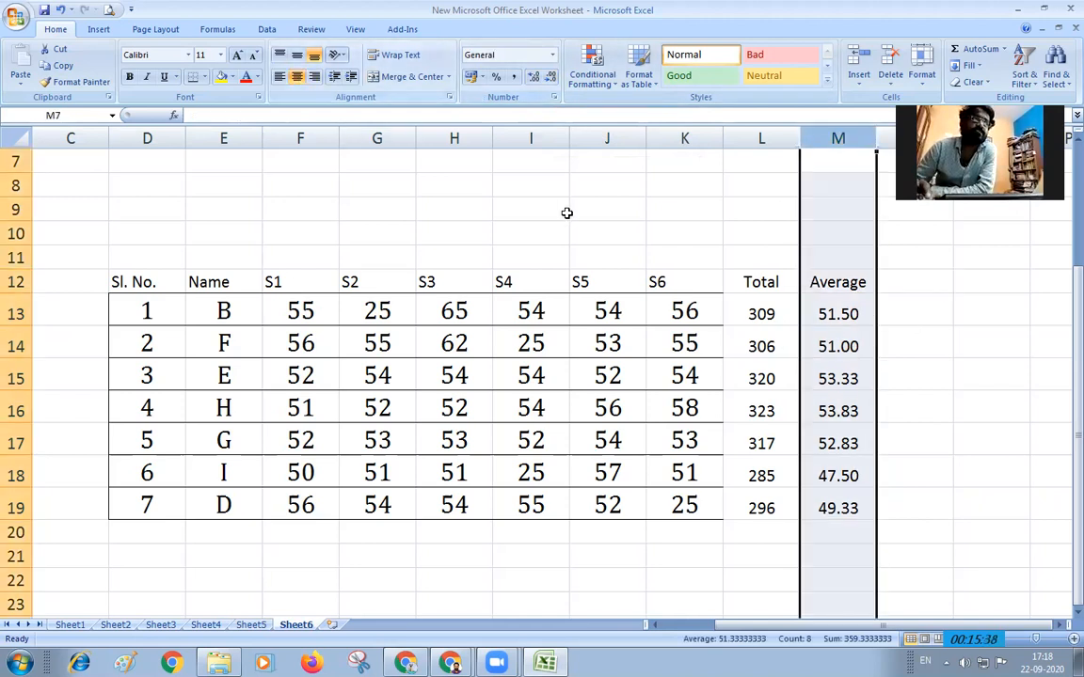
Add the column header RANK in N12, beside the Average header
left_click(892, 280)
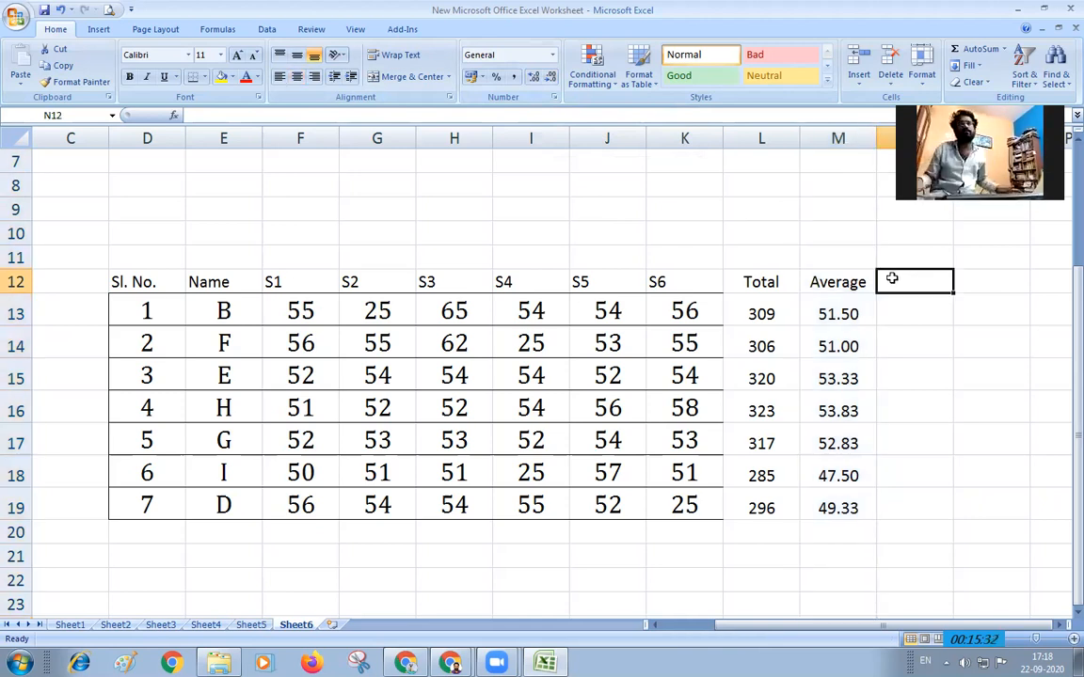
type("RANK")
key("Return")
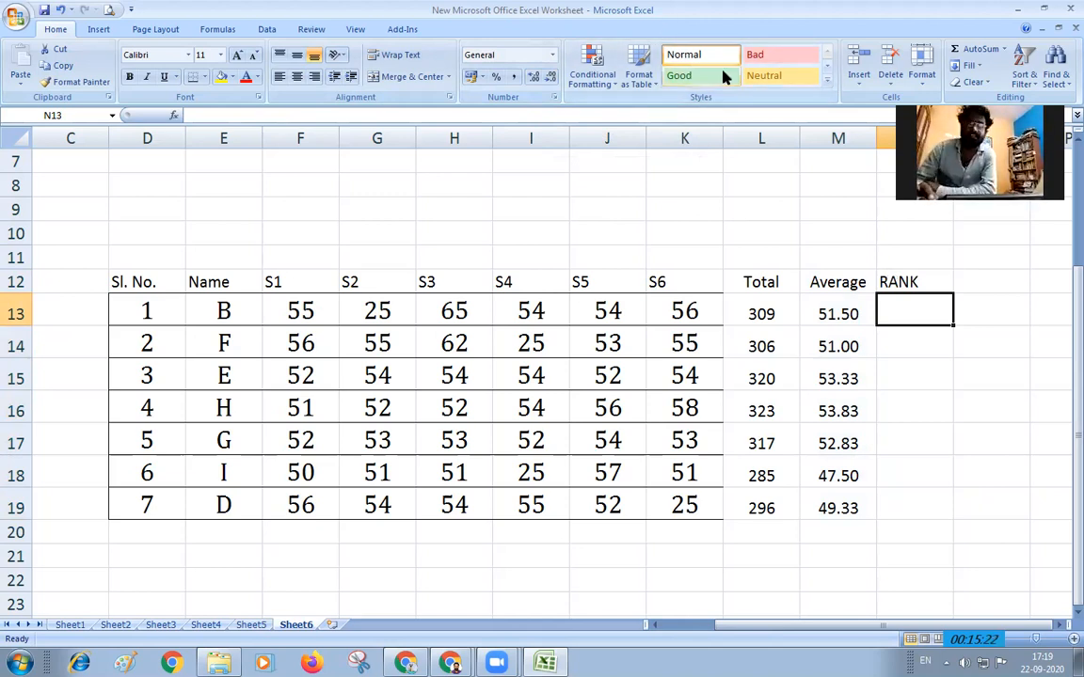
Enter the formula =RANK(L13,L13:L19) in N13 to rank the first student's total against all totals
double_click(915, 311)
type("=RAV")
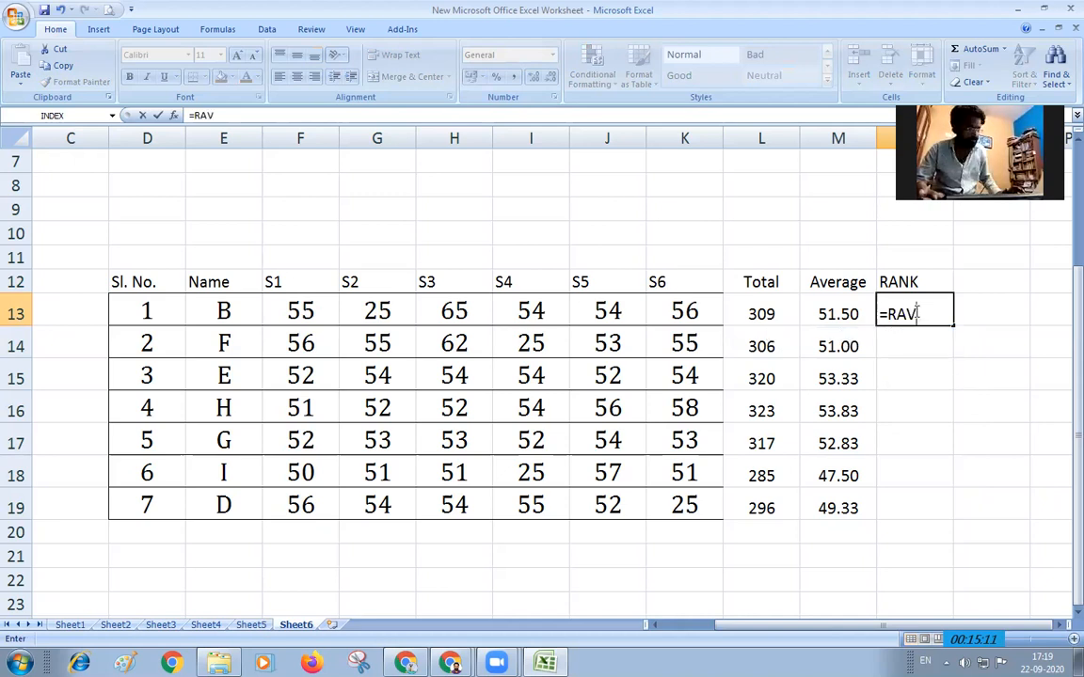
key("BackSpace")
type("NK")
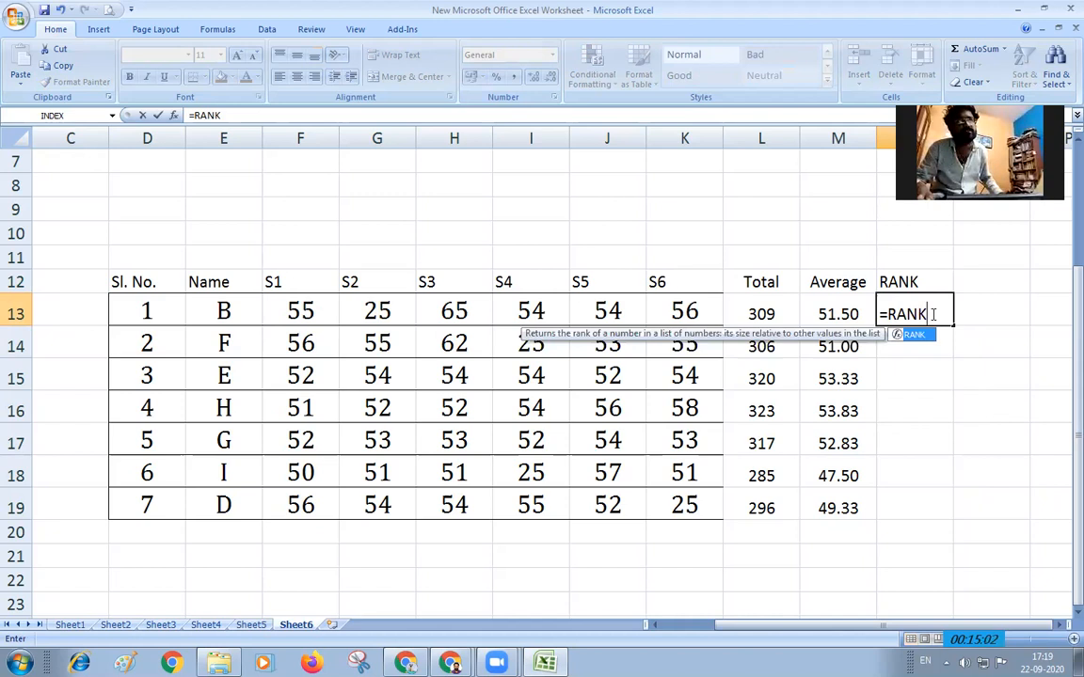
type("(")
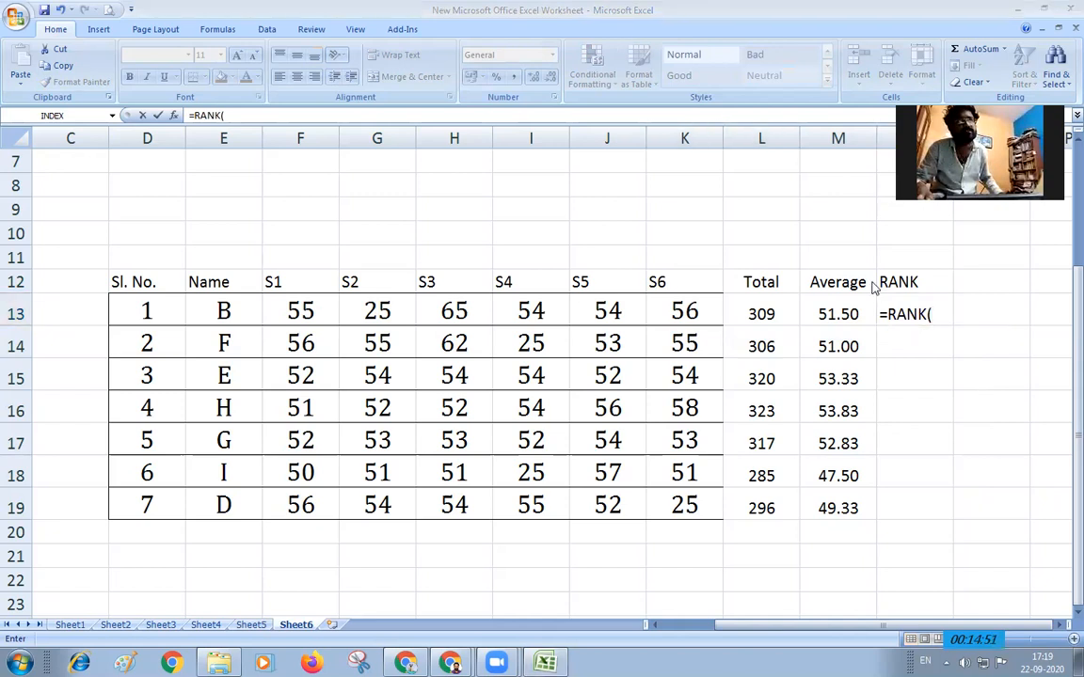
left_click(938, 314)
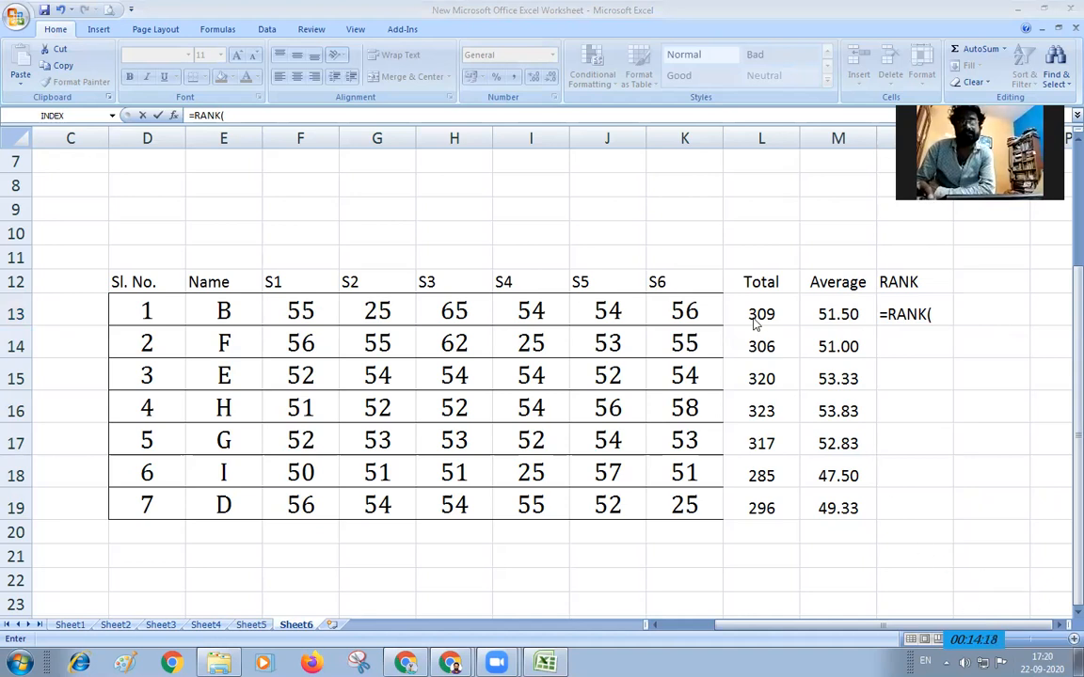
left_click(933, 317)
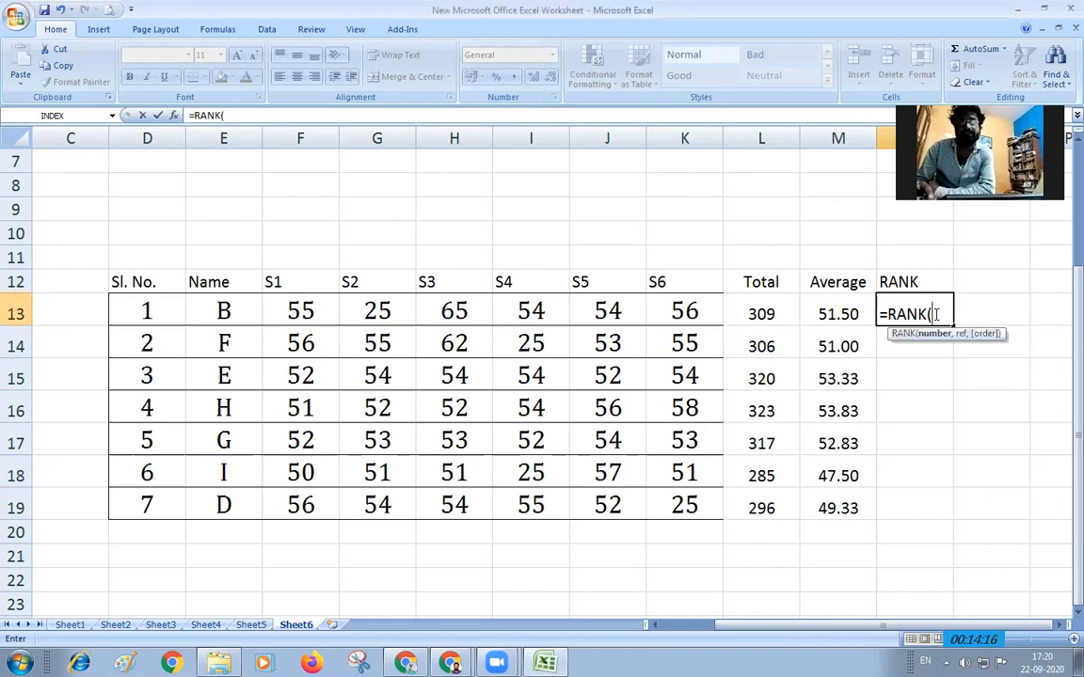
left_click(773, 312)
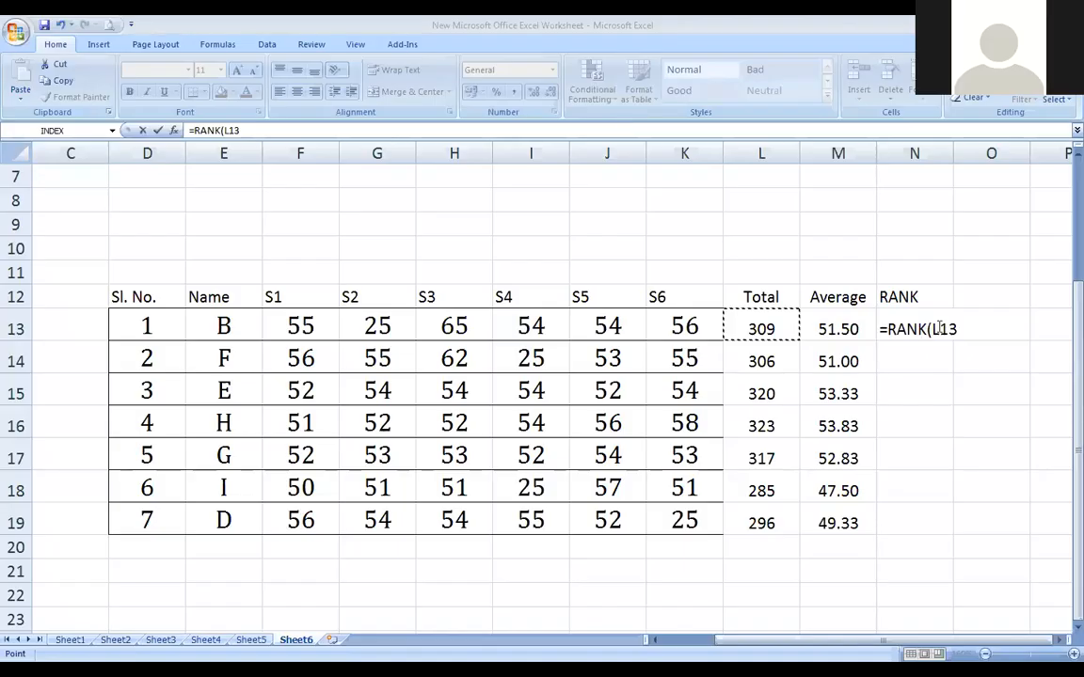
left_click(939, 329)
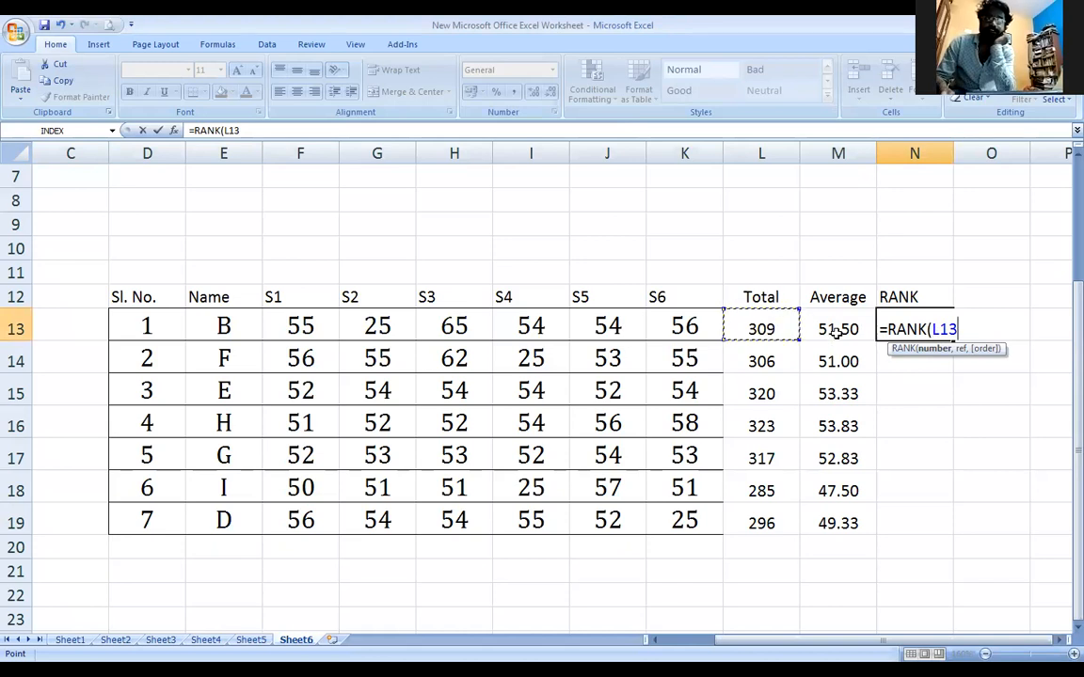
type(",")
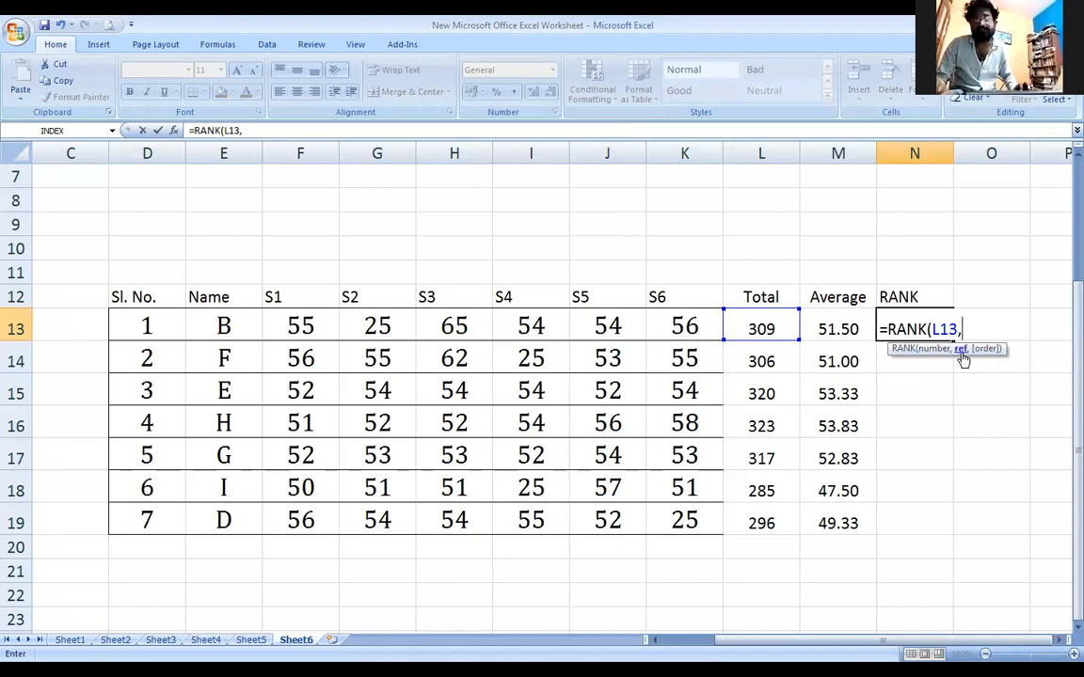
left_click(771, 325)
left_click_drag(774, 344, 779, 516)
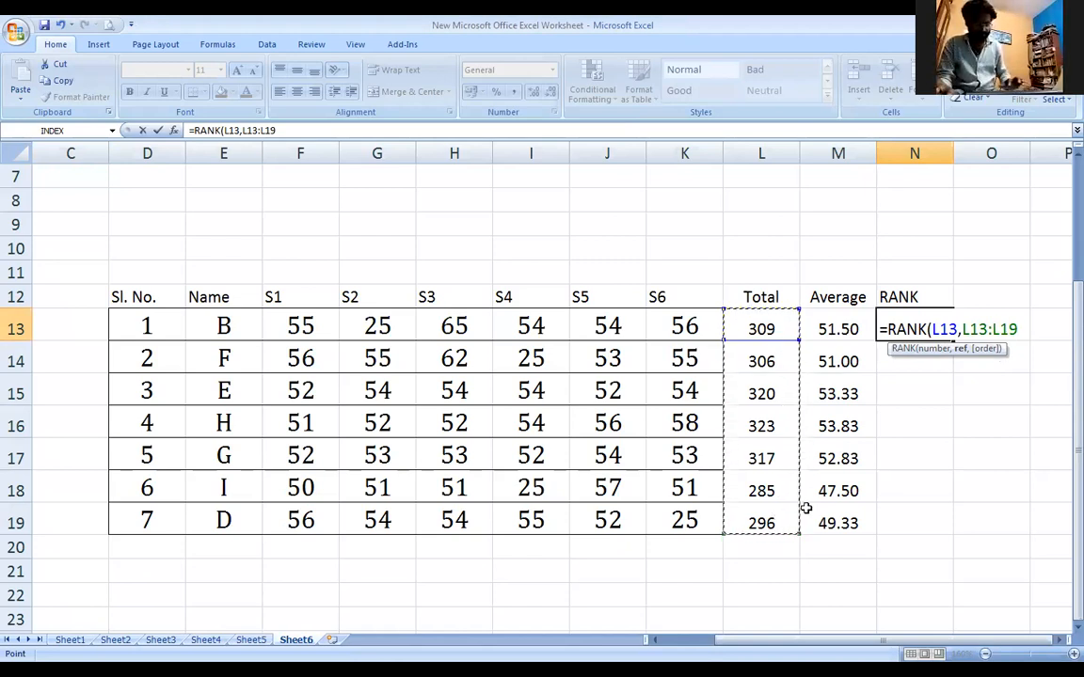
type(")")
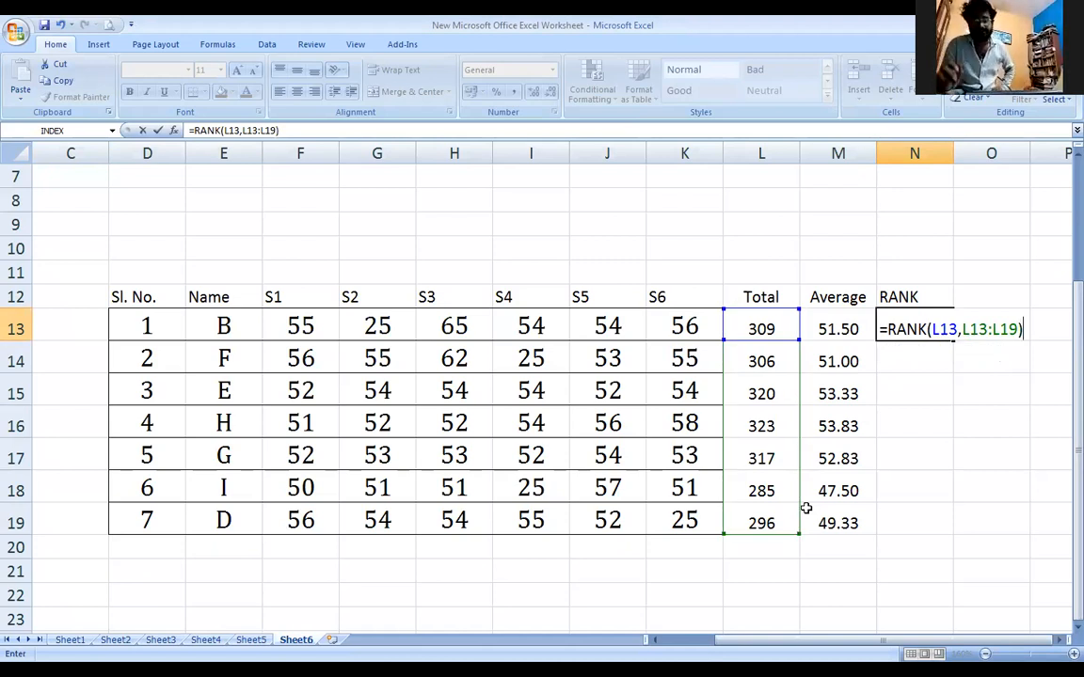
key("Return")
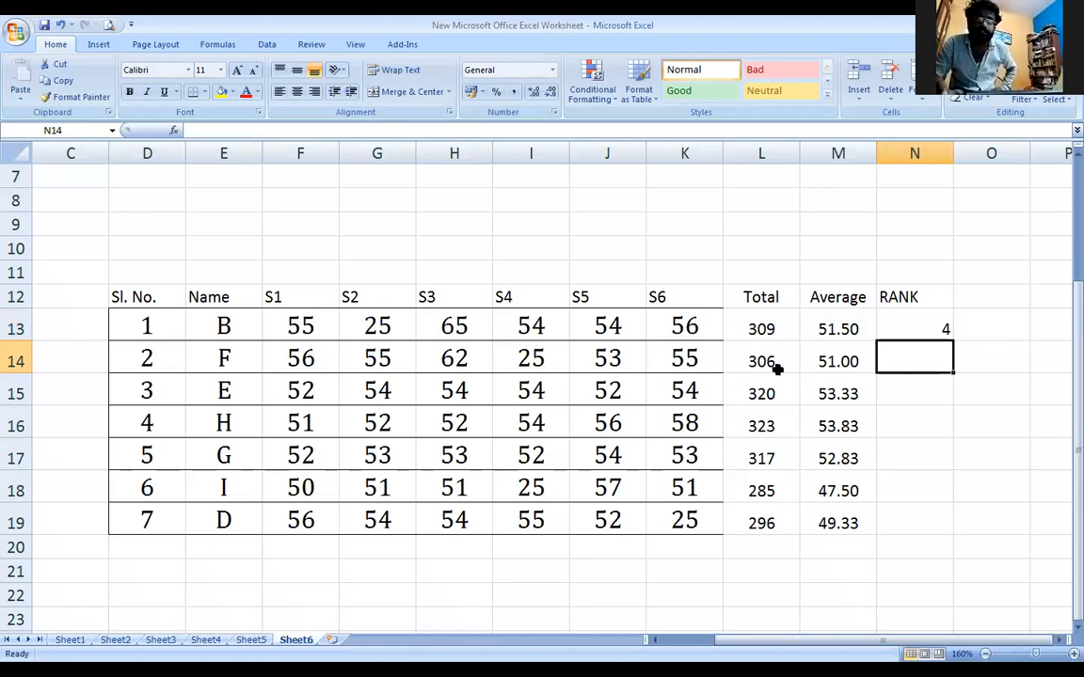
Fill the N13 rank formula with its relative range down through N19
left_click(940, 335)
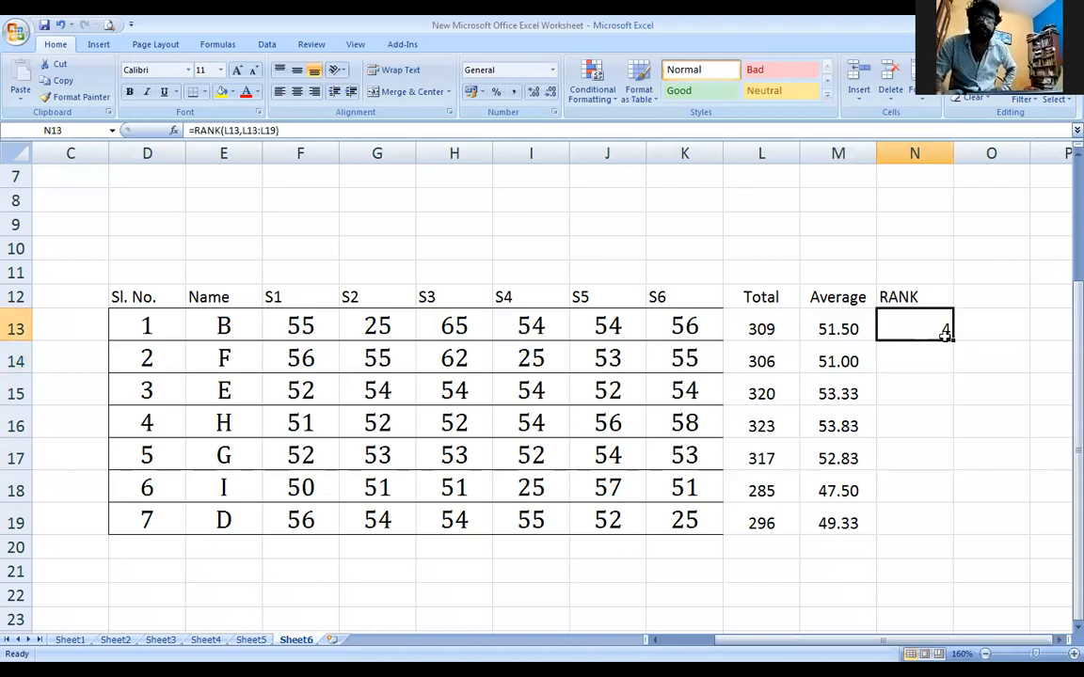
left_click_drag(953, 351, 953, 523)
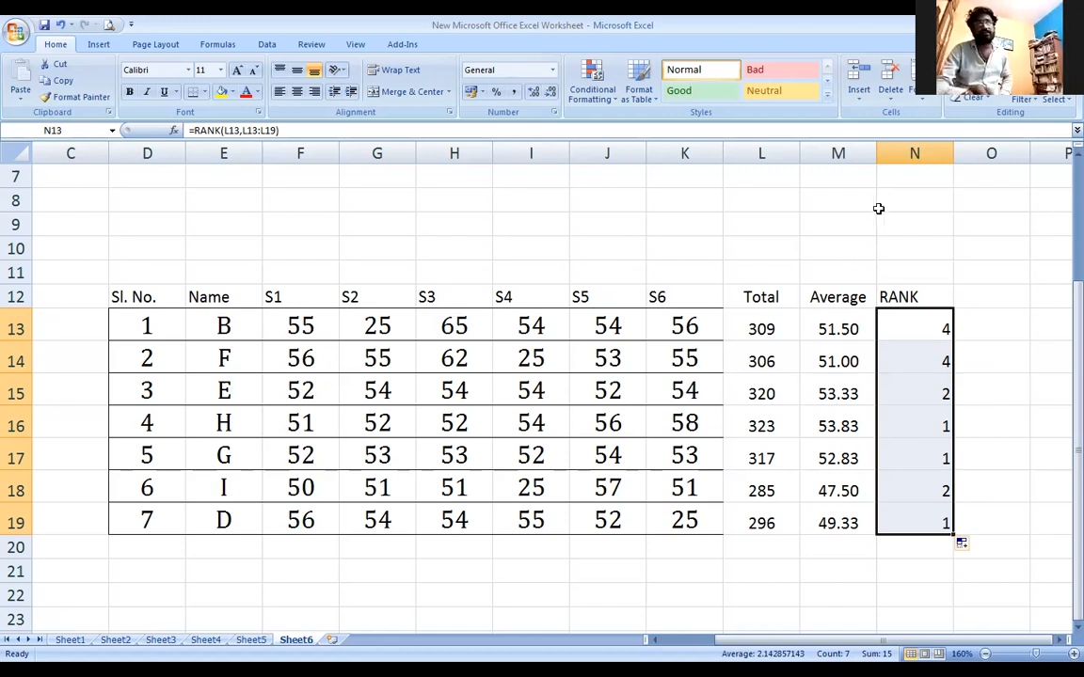
Examine the reference ranges used by the RANK formulas in N13, N14 and N15, leaving the formulas as they are
left_click(922, 329)
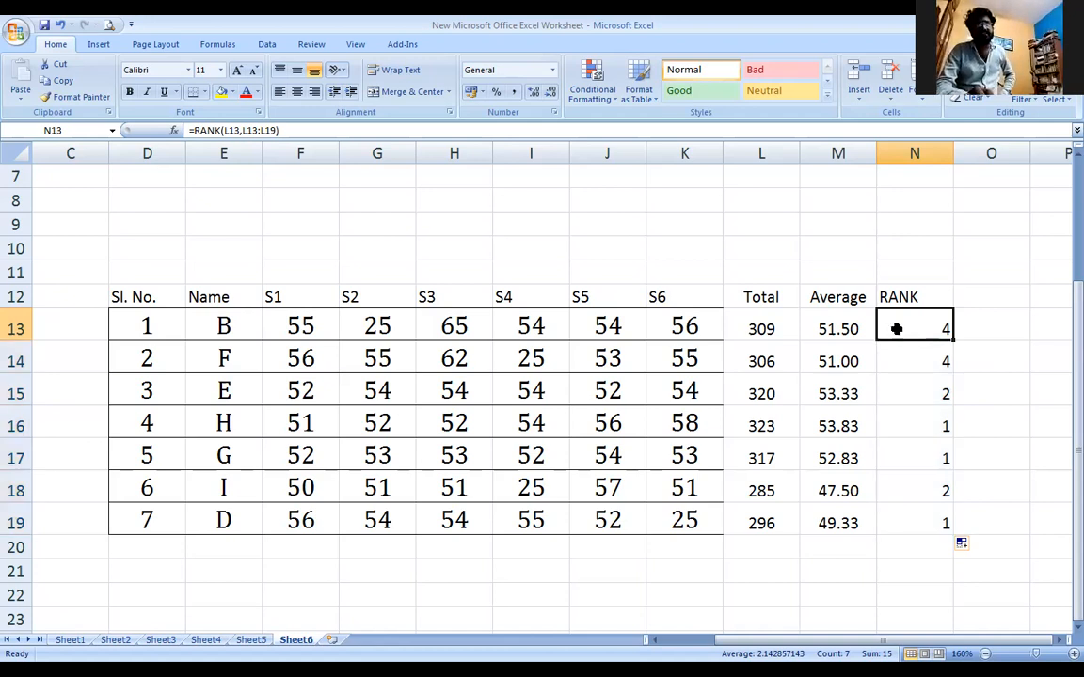
left_click_drag(242, 131, 278, 130)
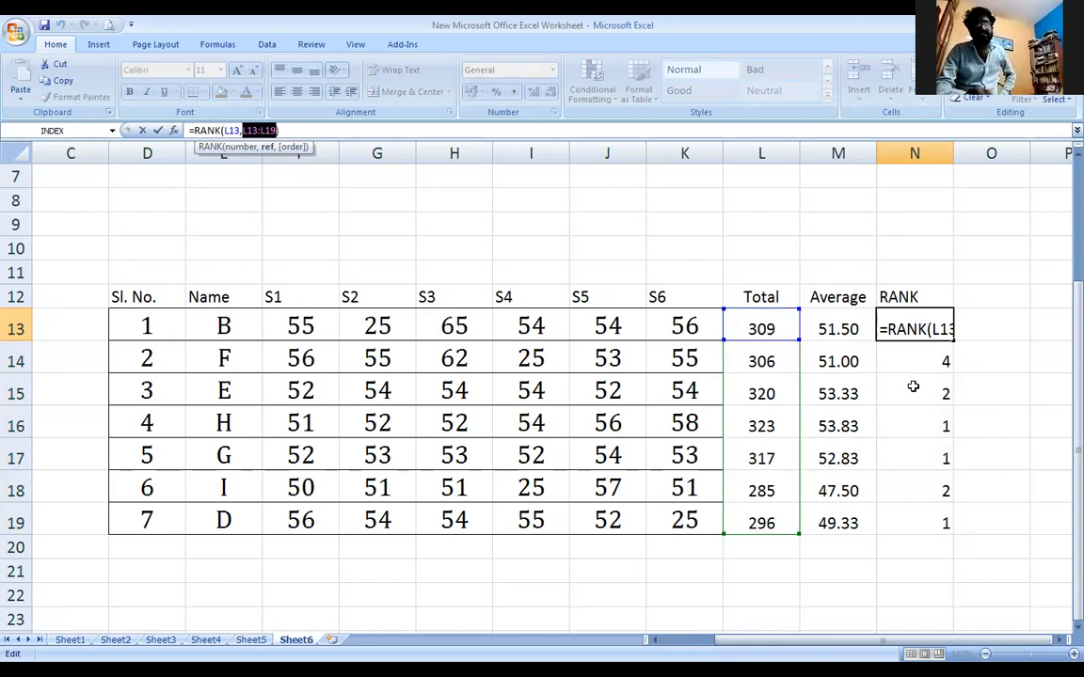
left_click(917, 355)
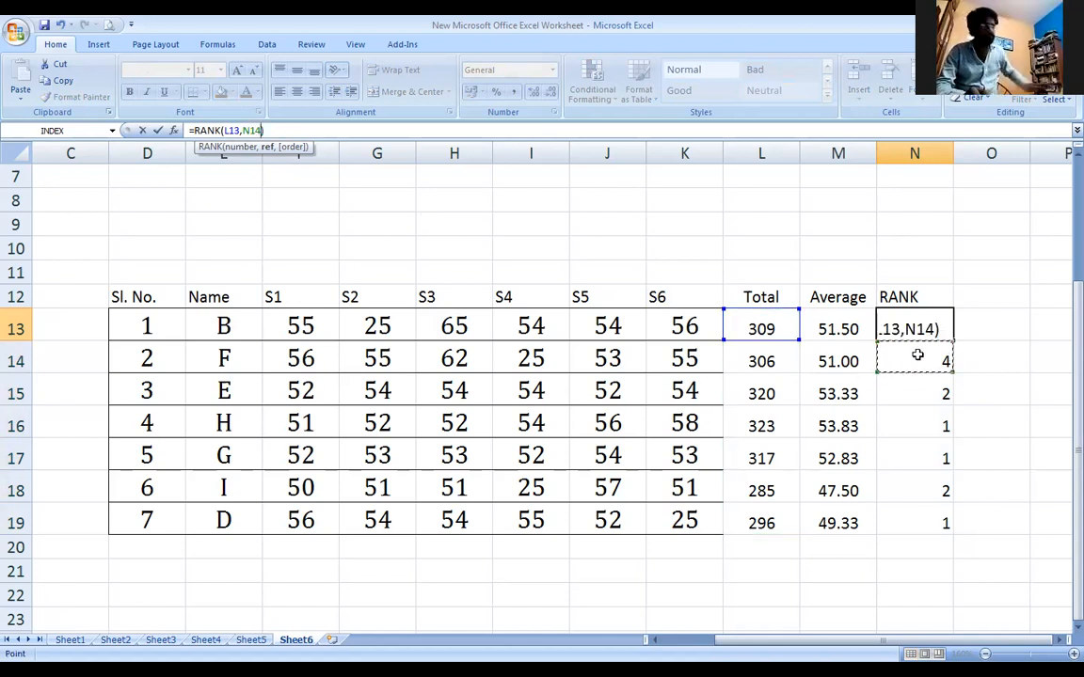
key("Return")
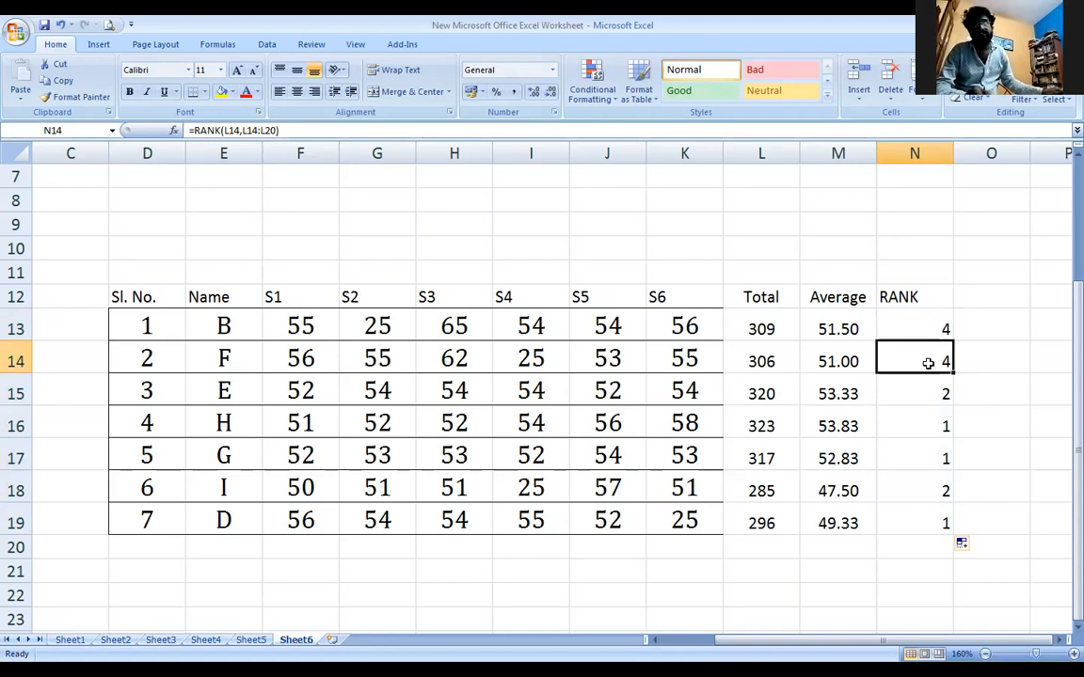
left_click(259, 130)
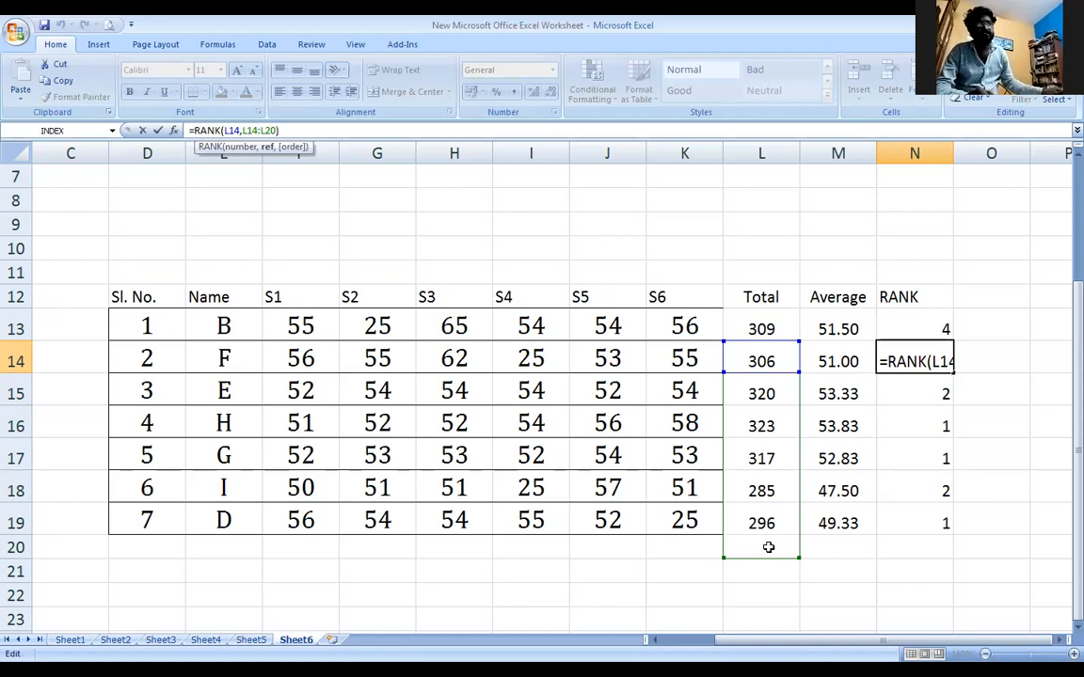
key("Escape")
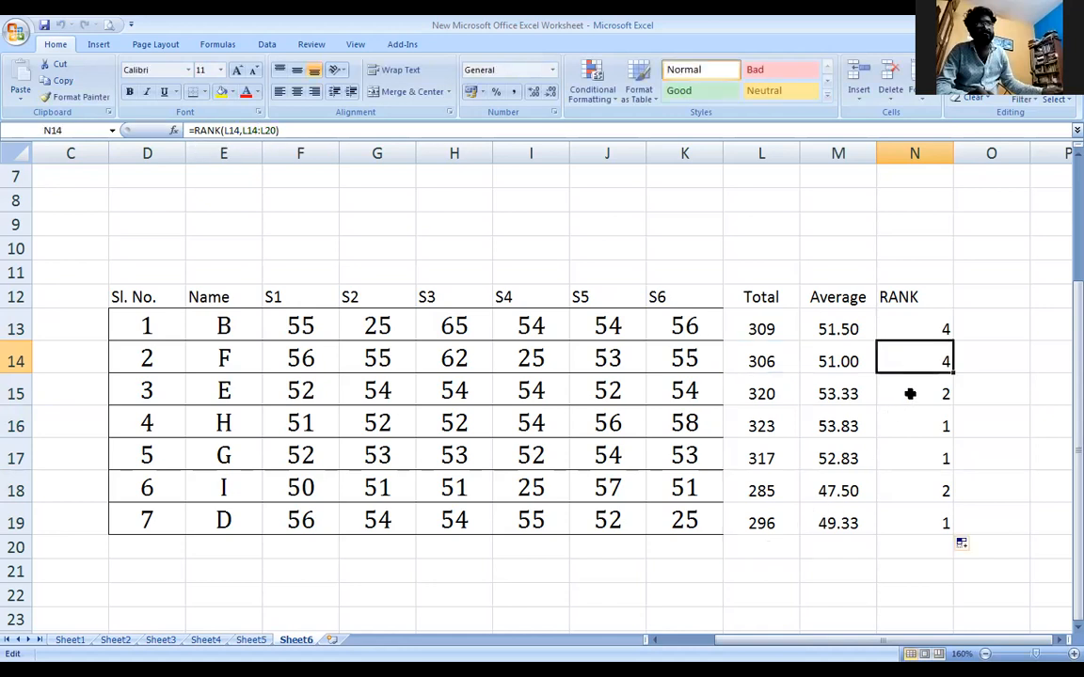
left_click(909, 394)
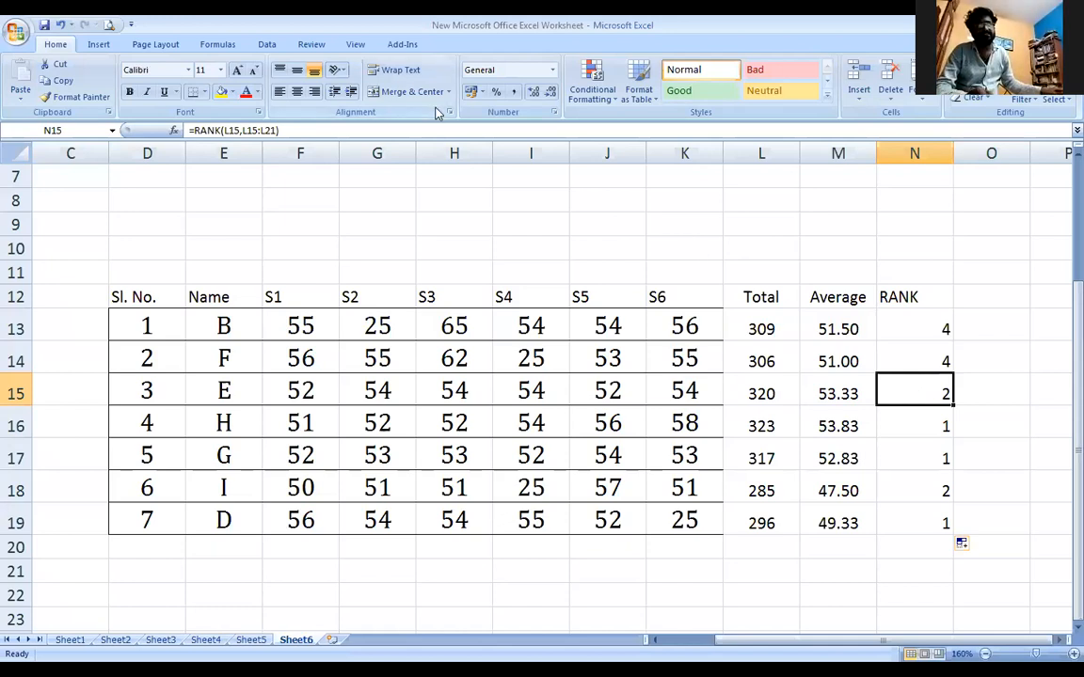
left_click_drag(246, 130, 276, 130)
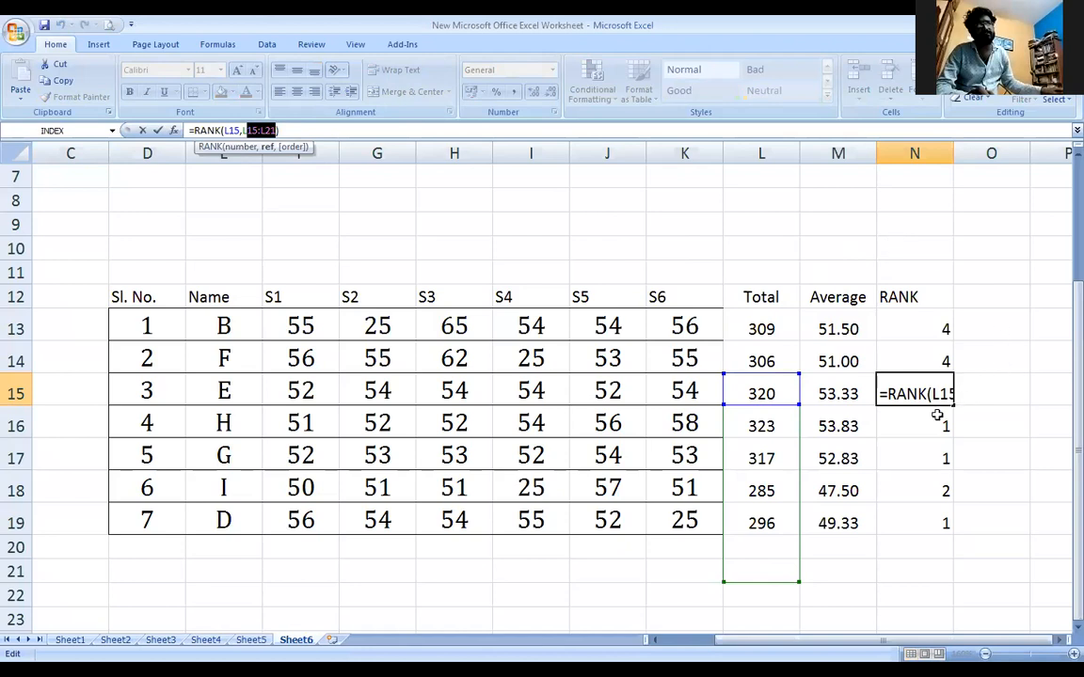
key("ctrl+Return")
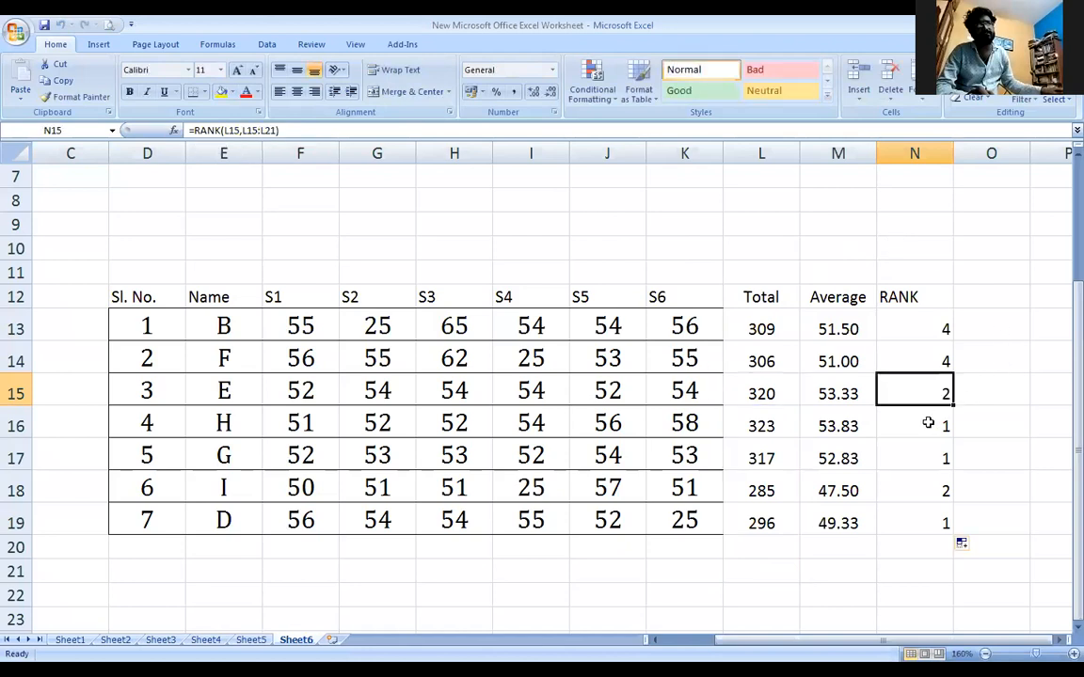
Check the RANK formulas in N16 and N19, tracing the N19 reference range in the Total column, and cancel any edit
left_click(928, 423)
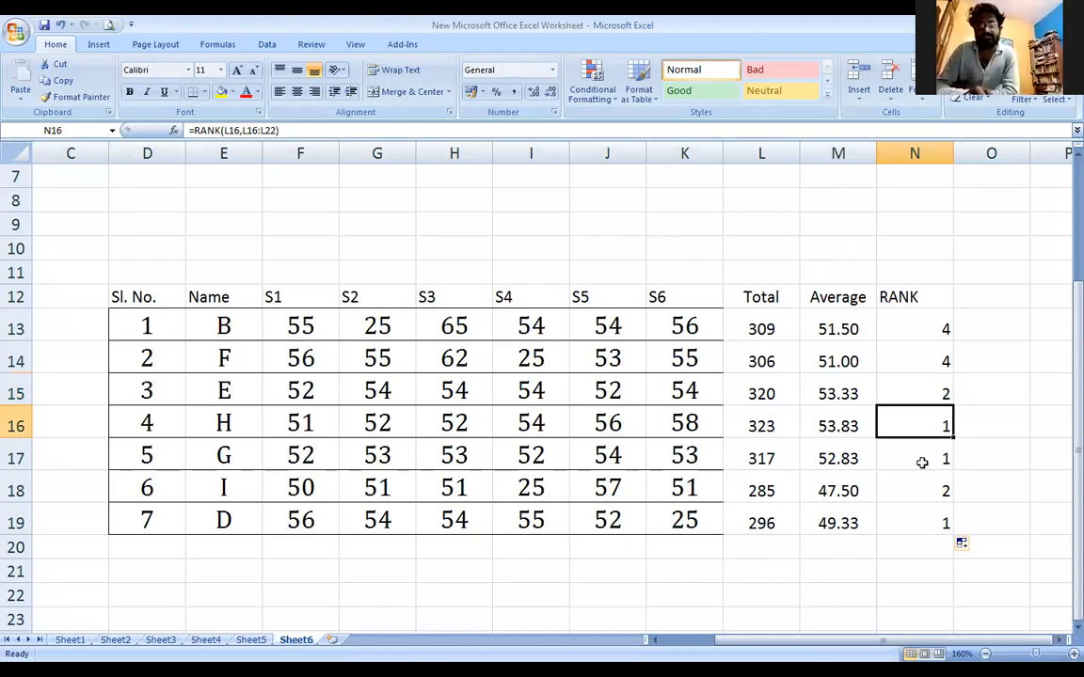
left_click(913, 521)
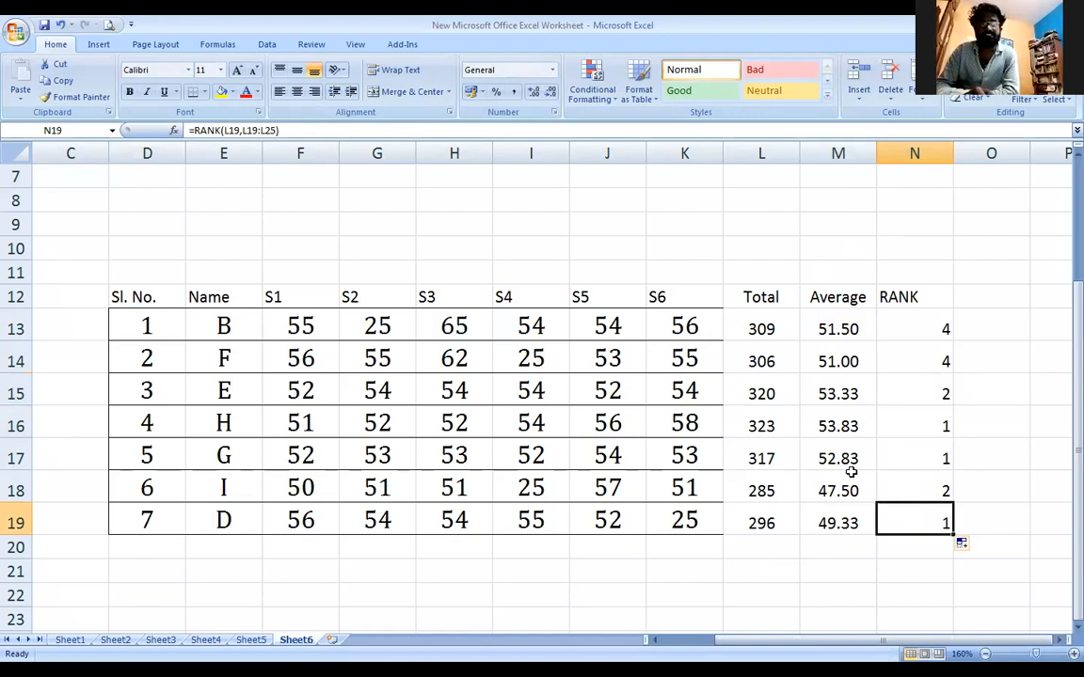
left_click(241, 131)
double_click(243, 131)
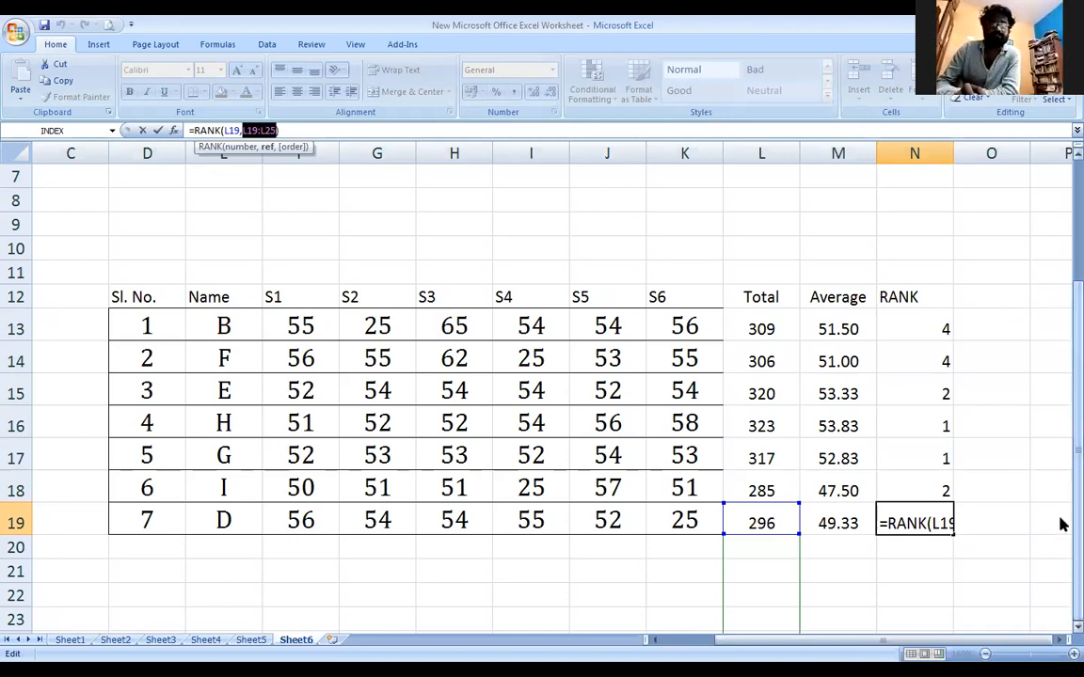
left_click(1077, 627)
left_click(1077, 627)
left_click(1077, 627)
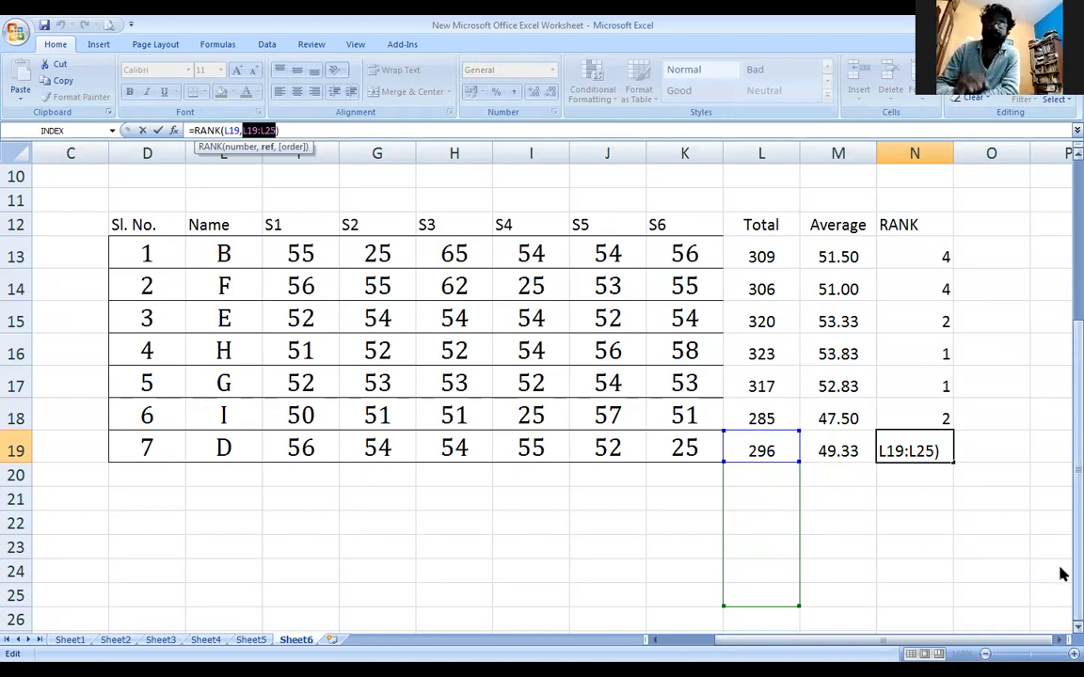
left_click(917, 248)
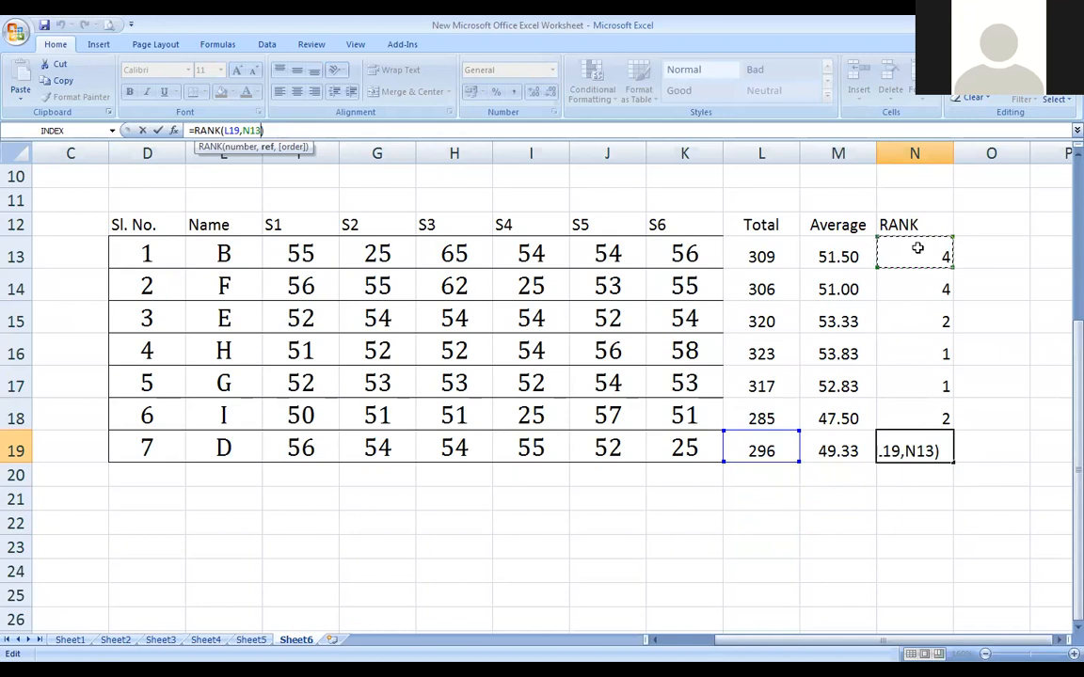
key("Escape")
Lock the range rows in the N13 rank formula so it reads =RANK(L13,L$13:L$19)
left_click(927, 252)
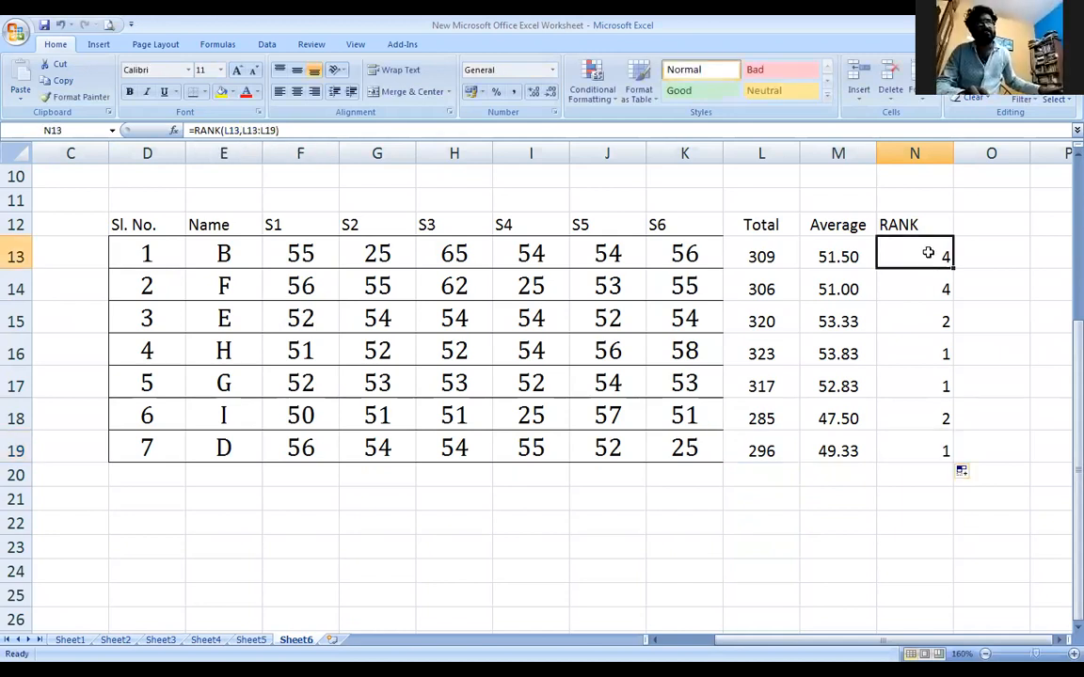
left_click(248, 131)
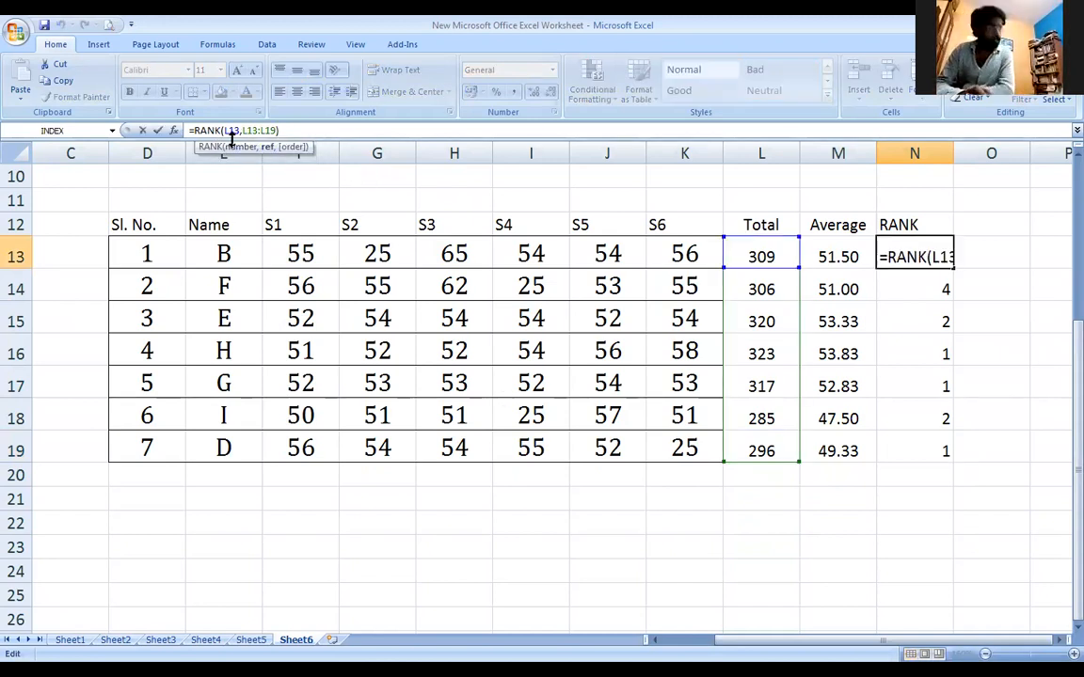
key("Right")
type("$")
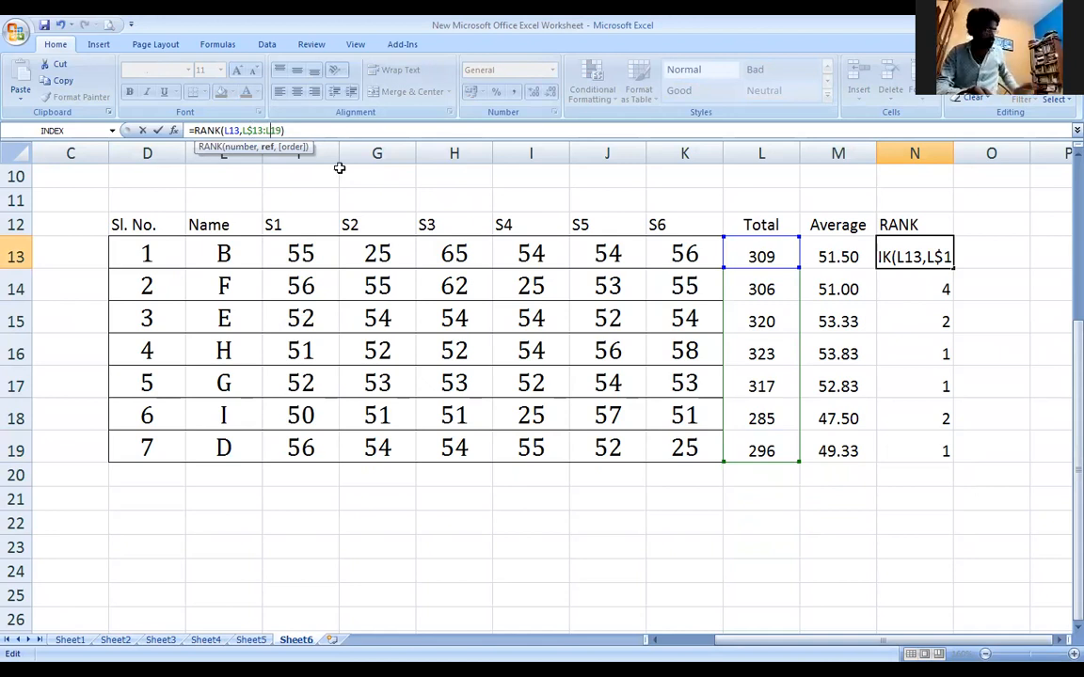
type("$")
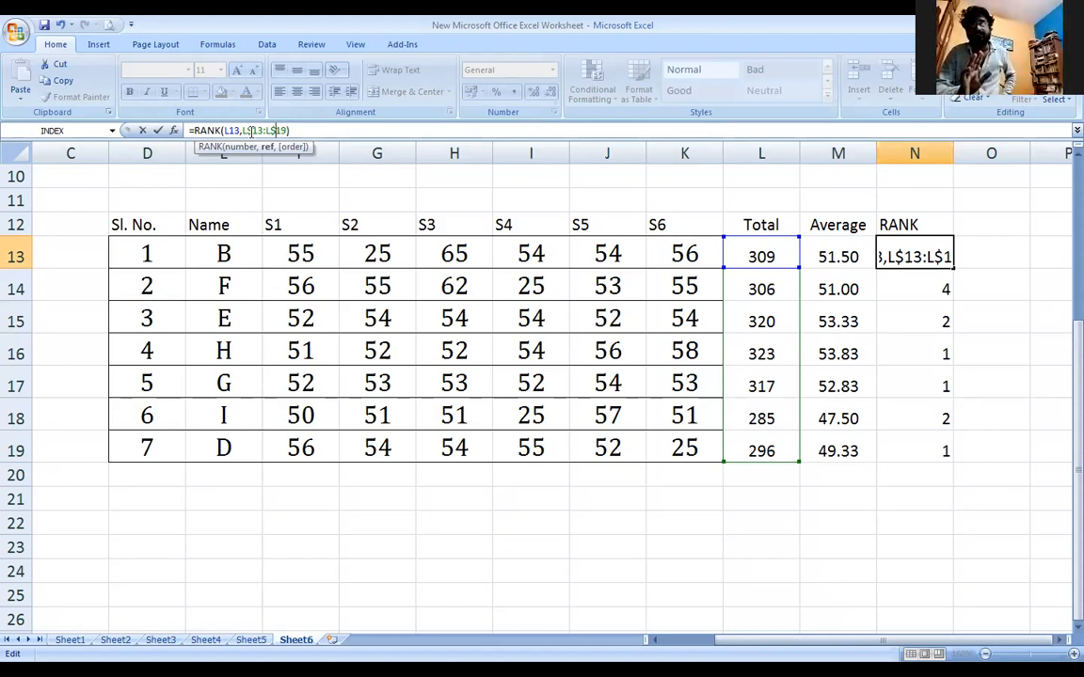
left_click(307, 131)
key("Return")
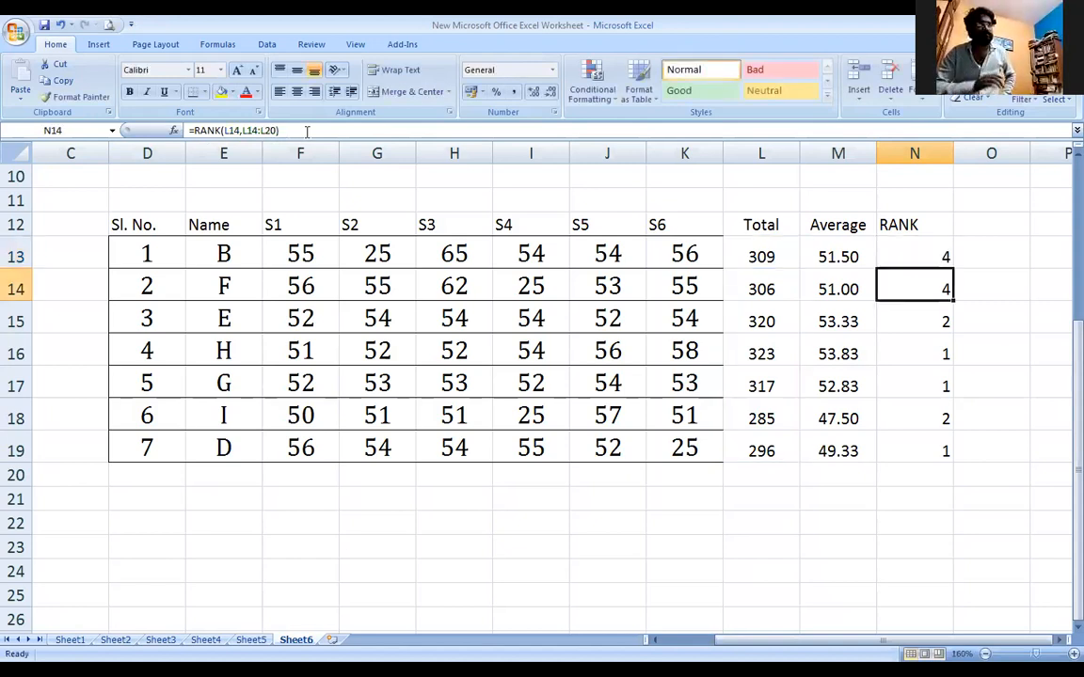
Fill the N13 rank formula with the locked range down through N19 and check the copied formula in N14
left_click(943, 250)
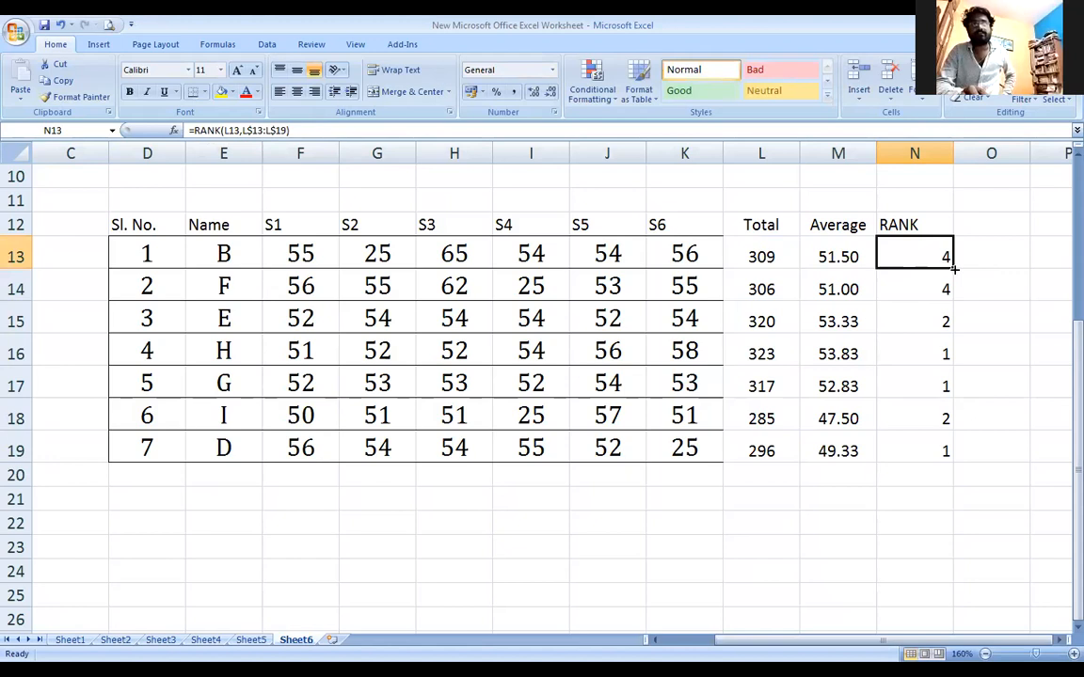
left_click_drag(953, 269, 952, 461)
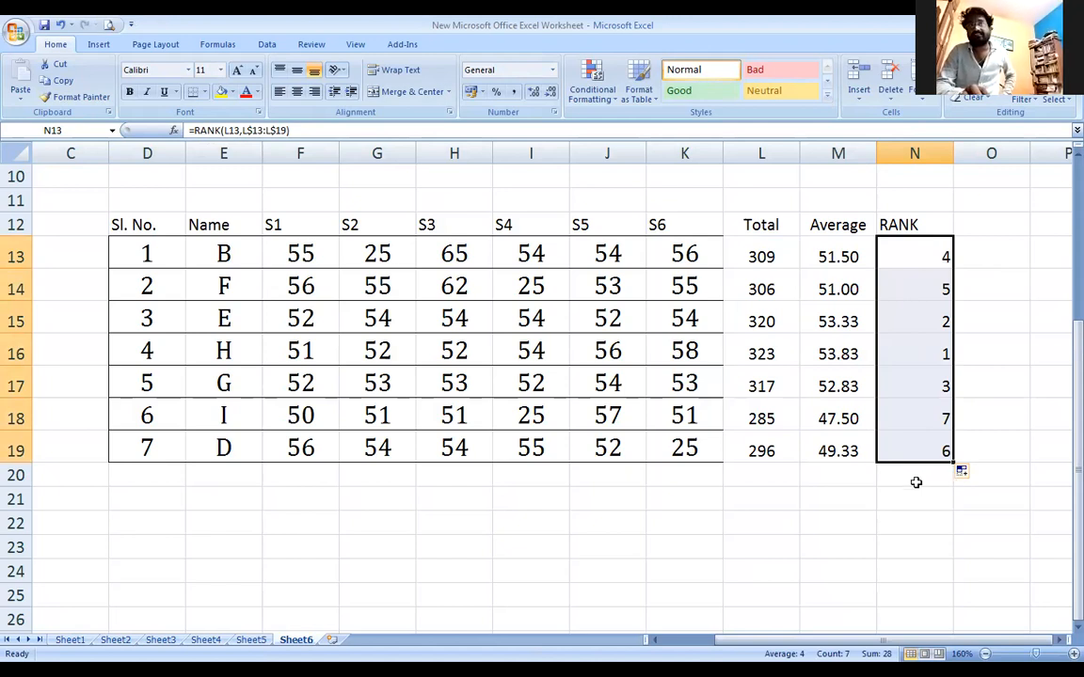
left_click(905, 289)
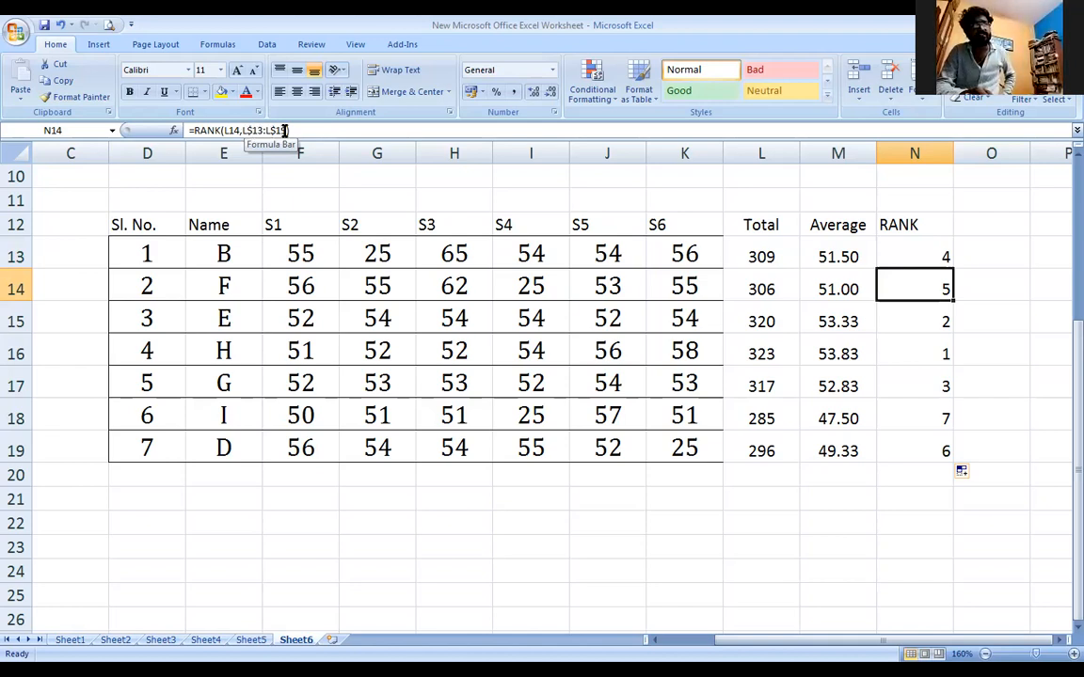
Check the copied RANK formulas in N16, N18 and N19 for the locked reference range
left_click(913, 352)
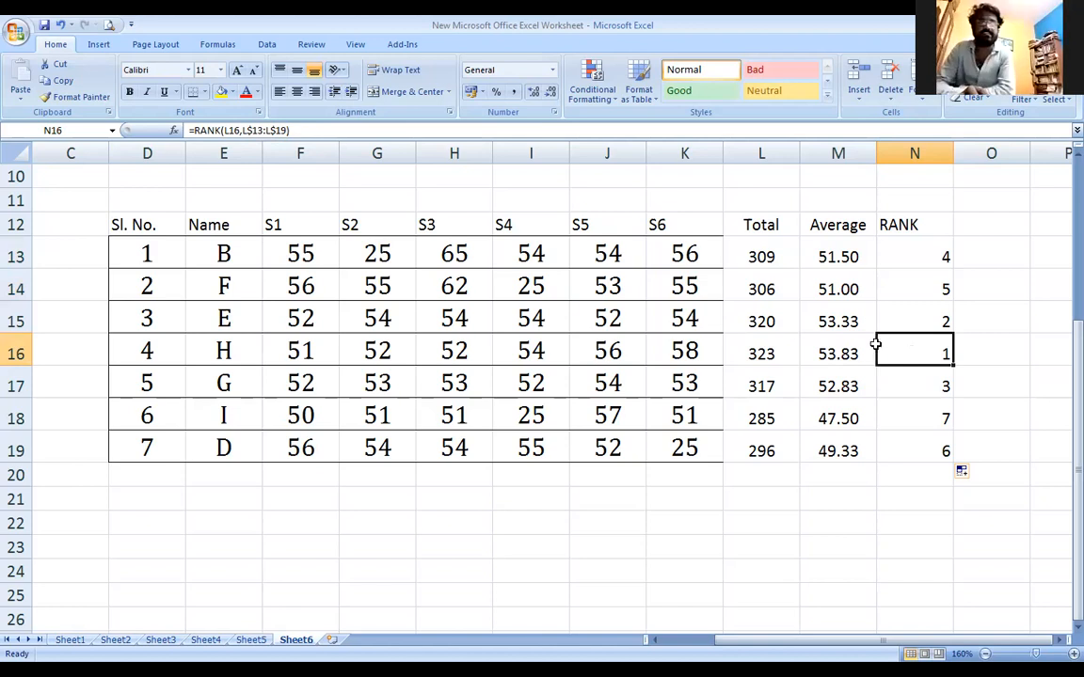
left_click(927, 422)
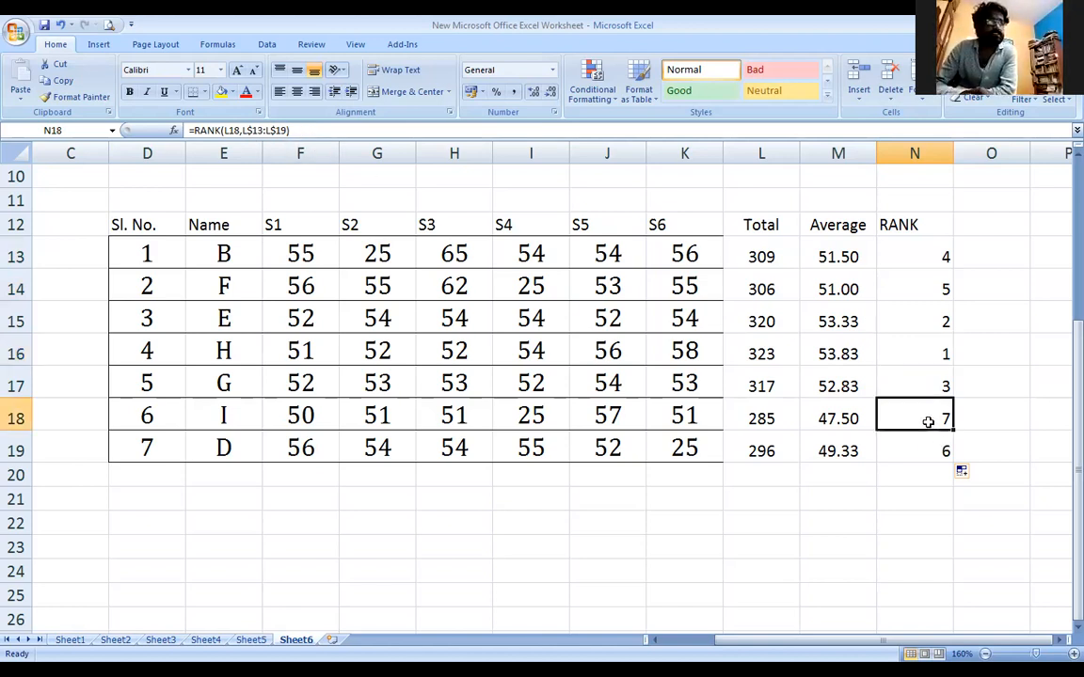
left_click(894, 459)
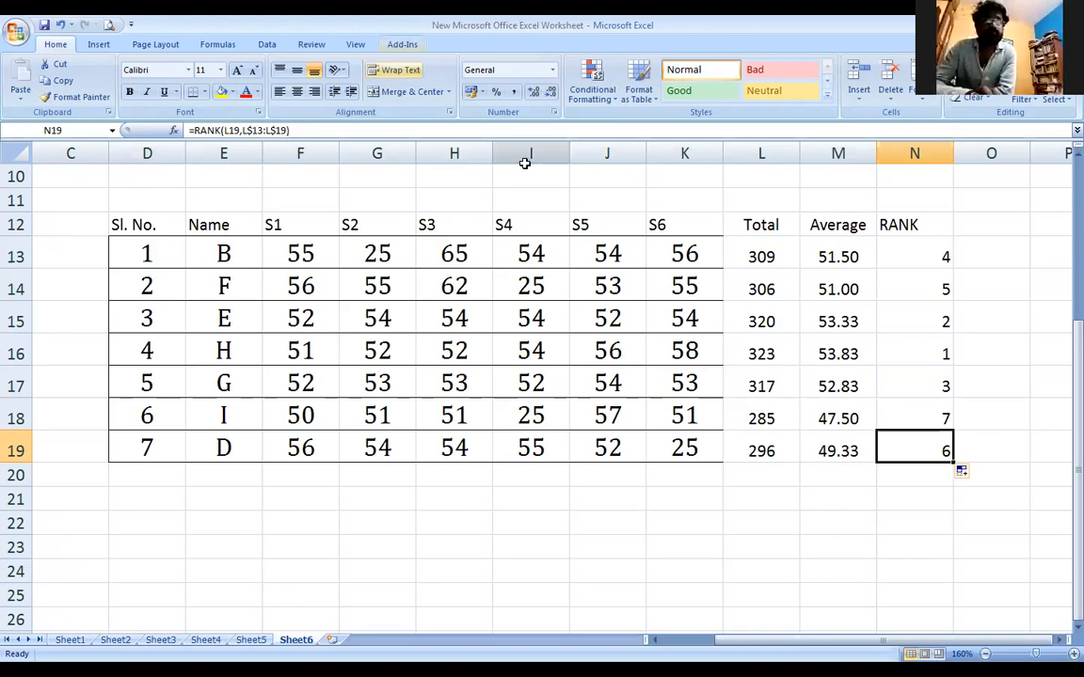
Center the contents of column N and enter a second RANK heading in O12
left_click(913, 152)
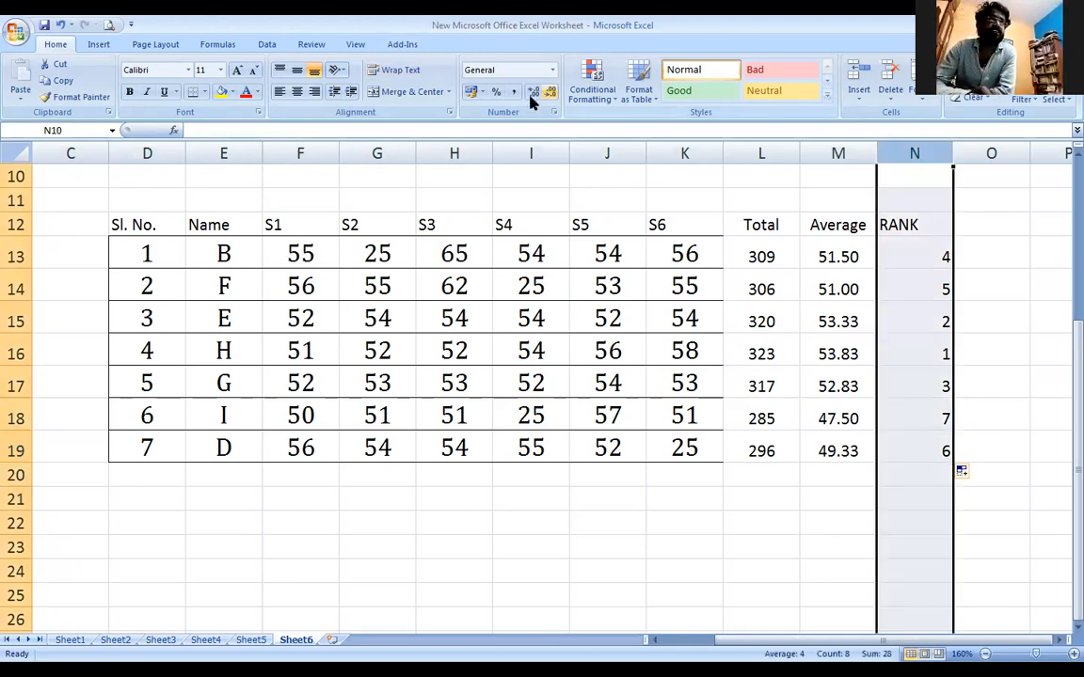
left_click(296, 92)
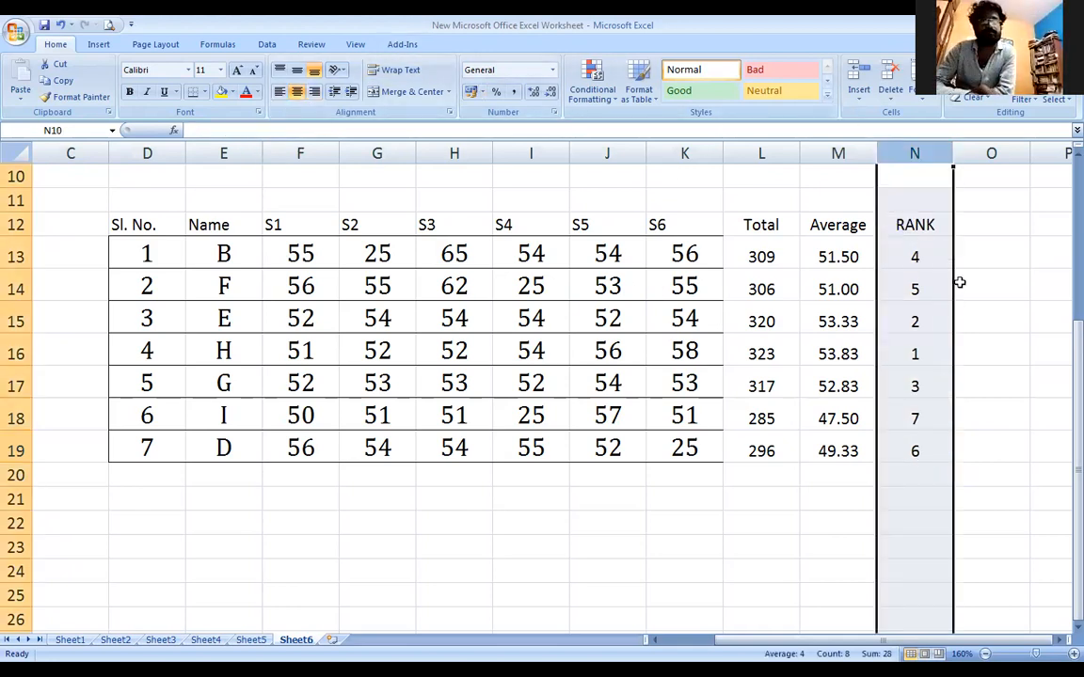
left_click(983, 227)
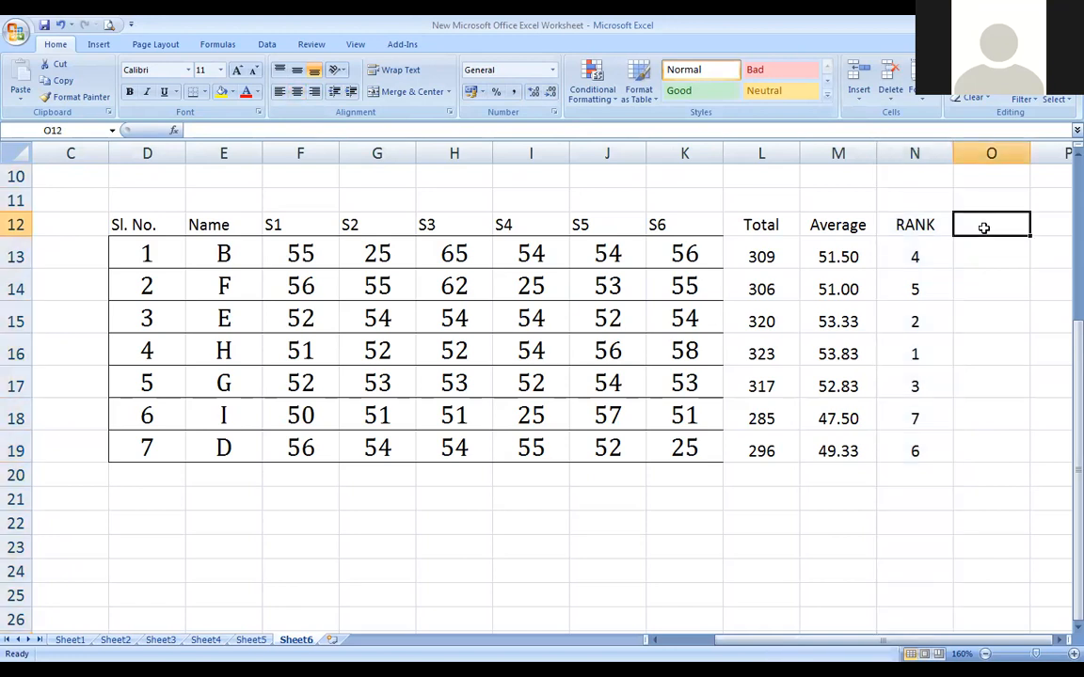
type("RANK")
key("Return")
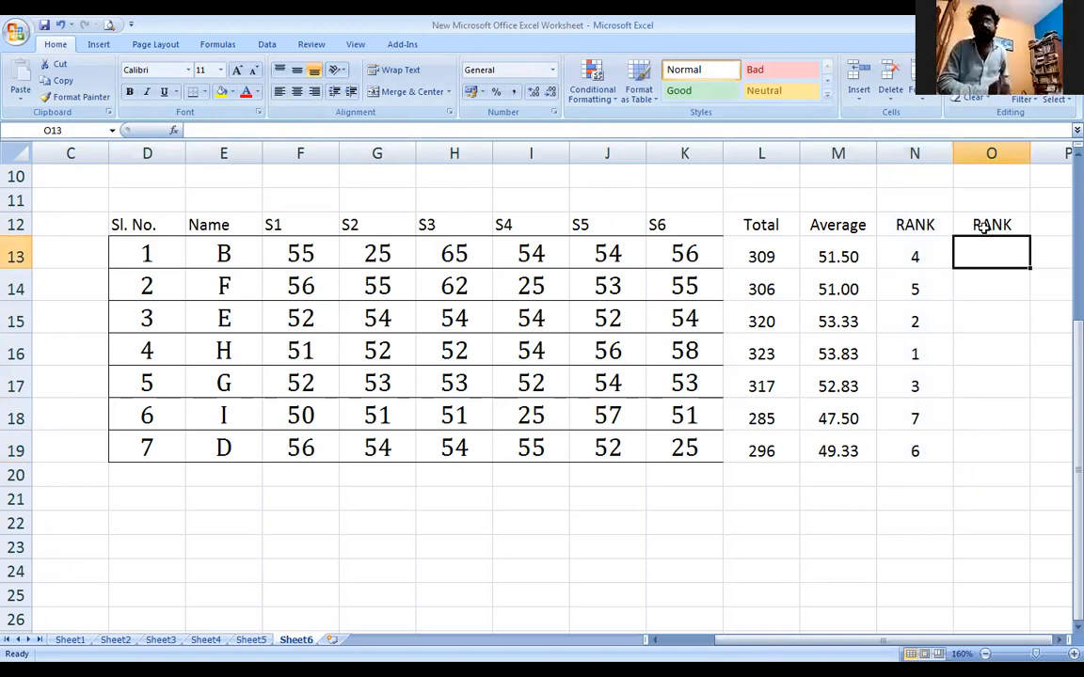
Enter the formula =RANK(L13,L13:L19) in O13 to rank the first student's total
type("=")
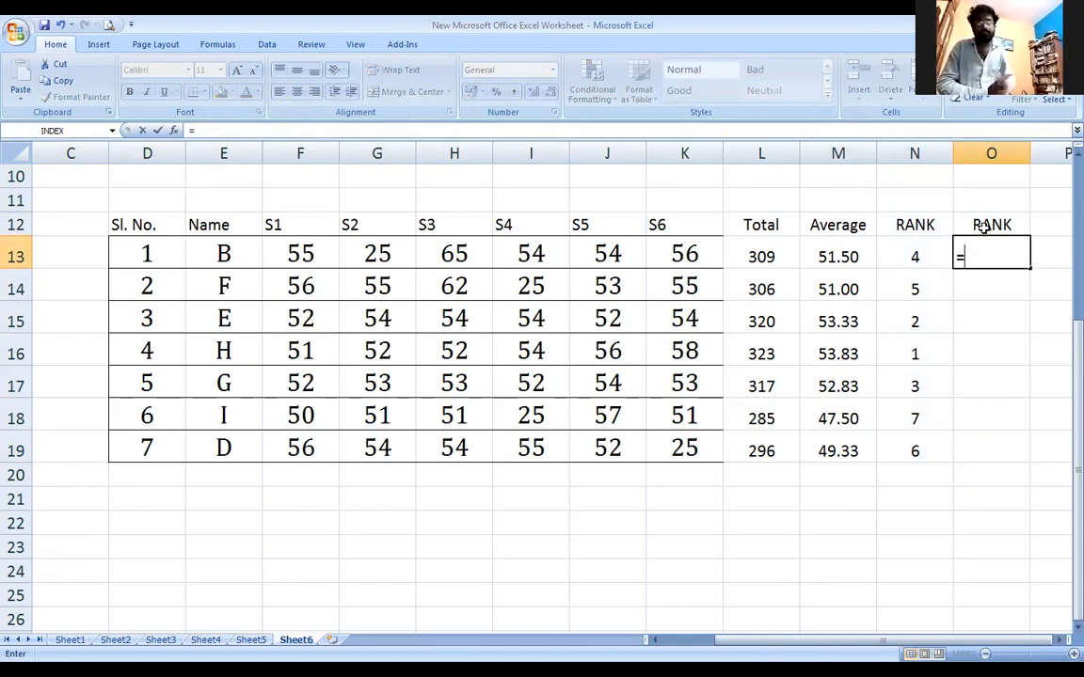
type("ra")
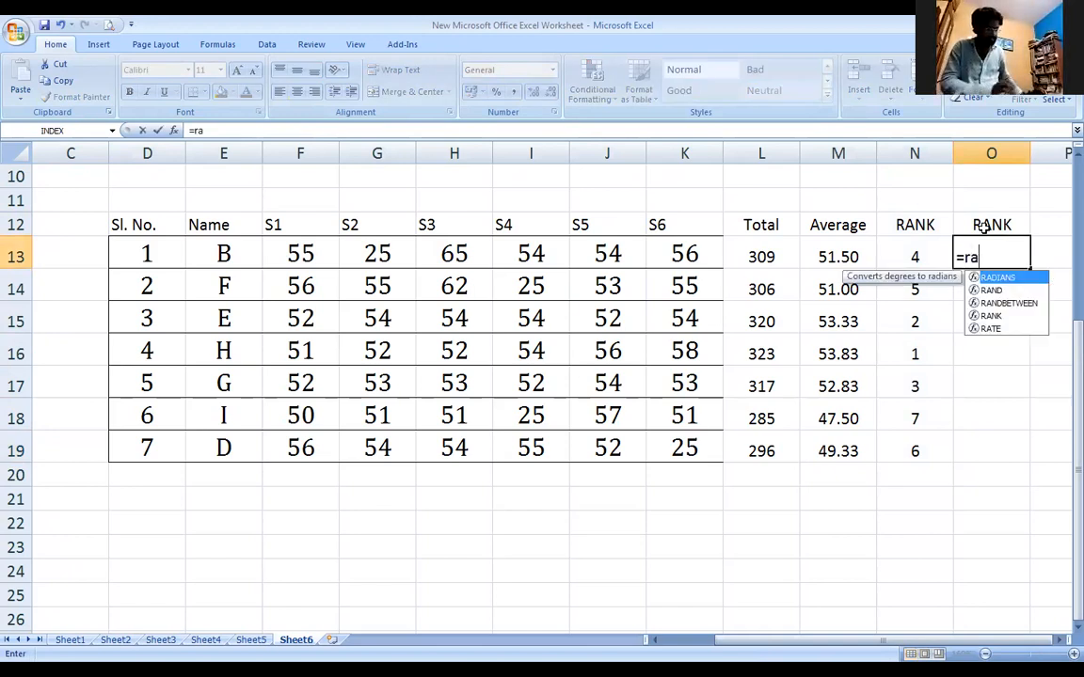
type("nk(")
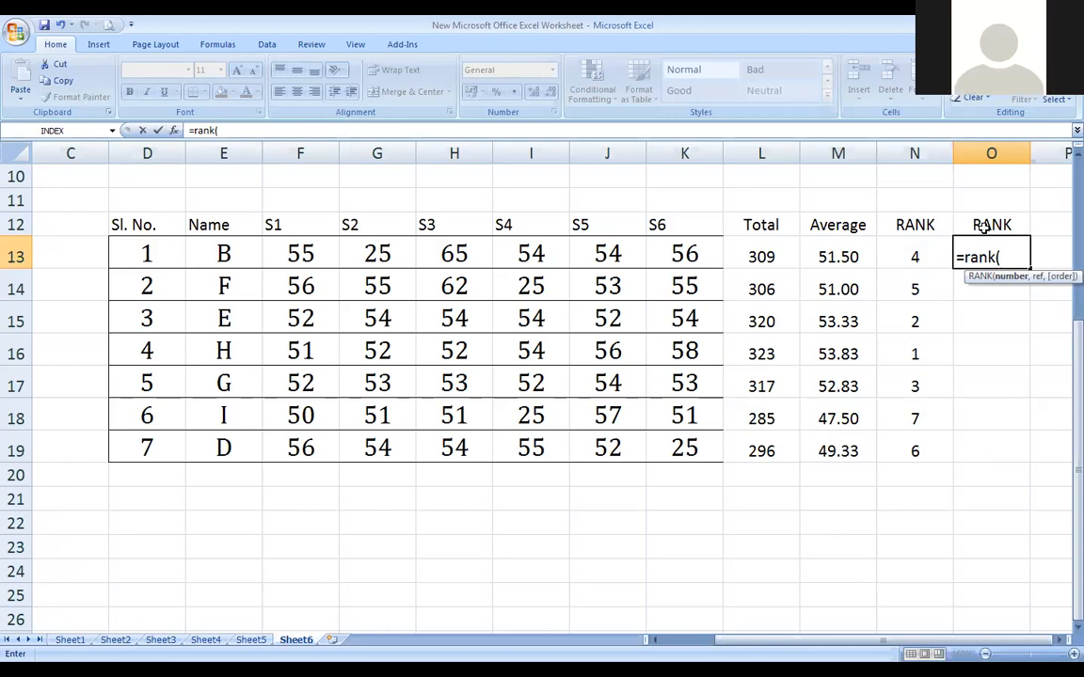
left_click(765, 256)
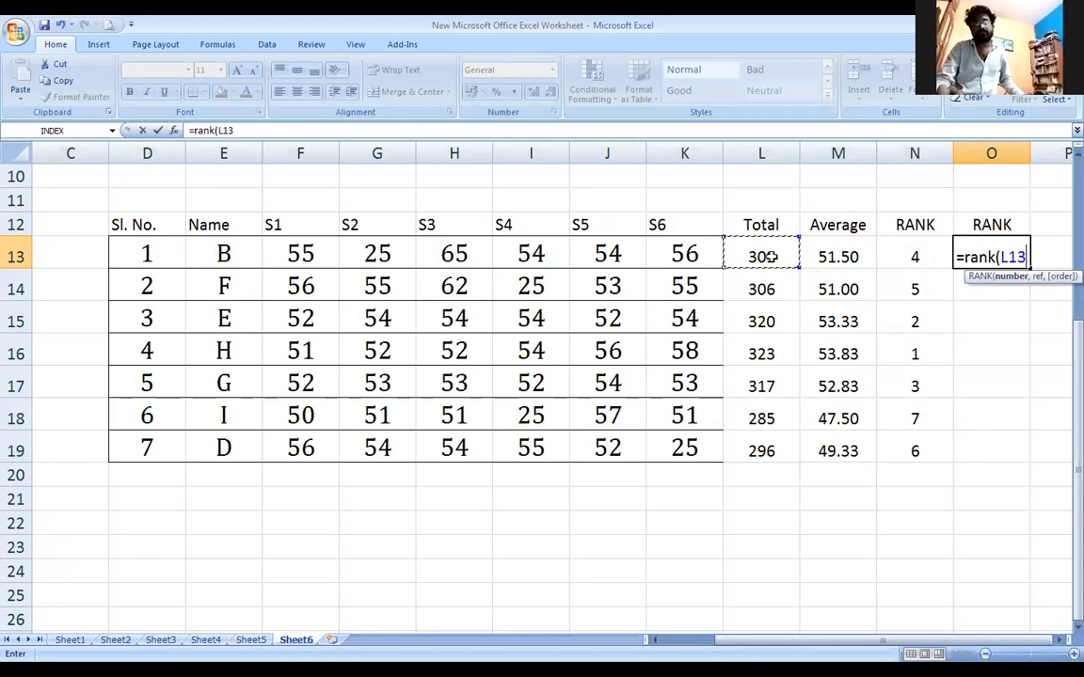
type(",")
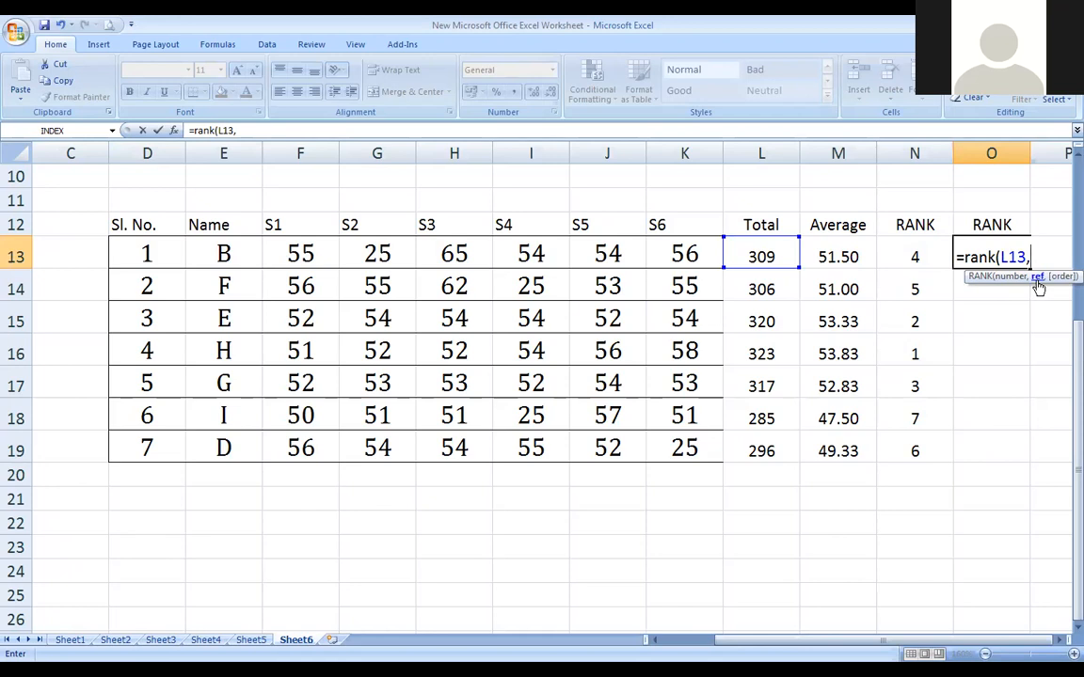
left_click_drag(762, 256, 774, 443)
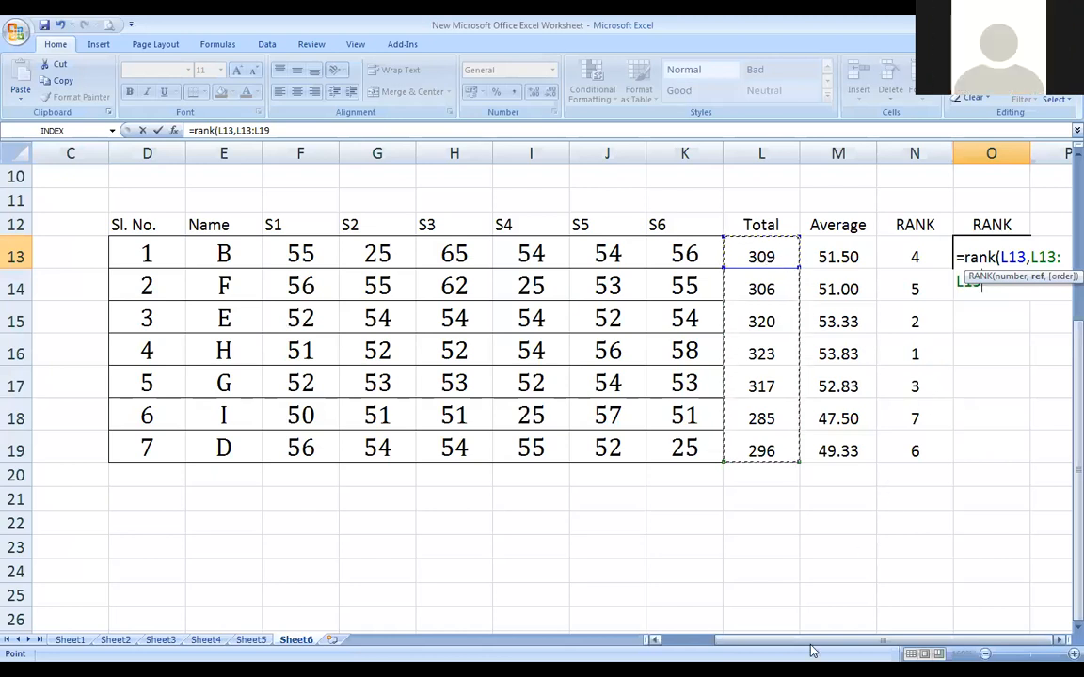
left_click(1059, 639)
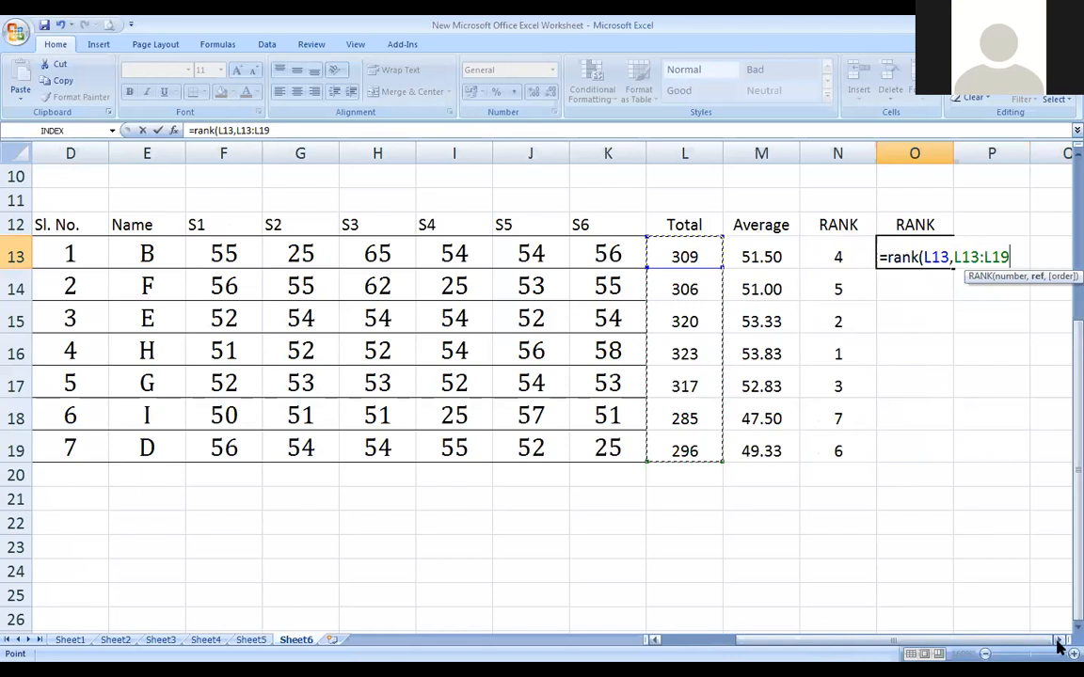
double_click(1059, 640)
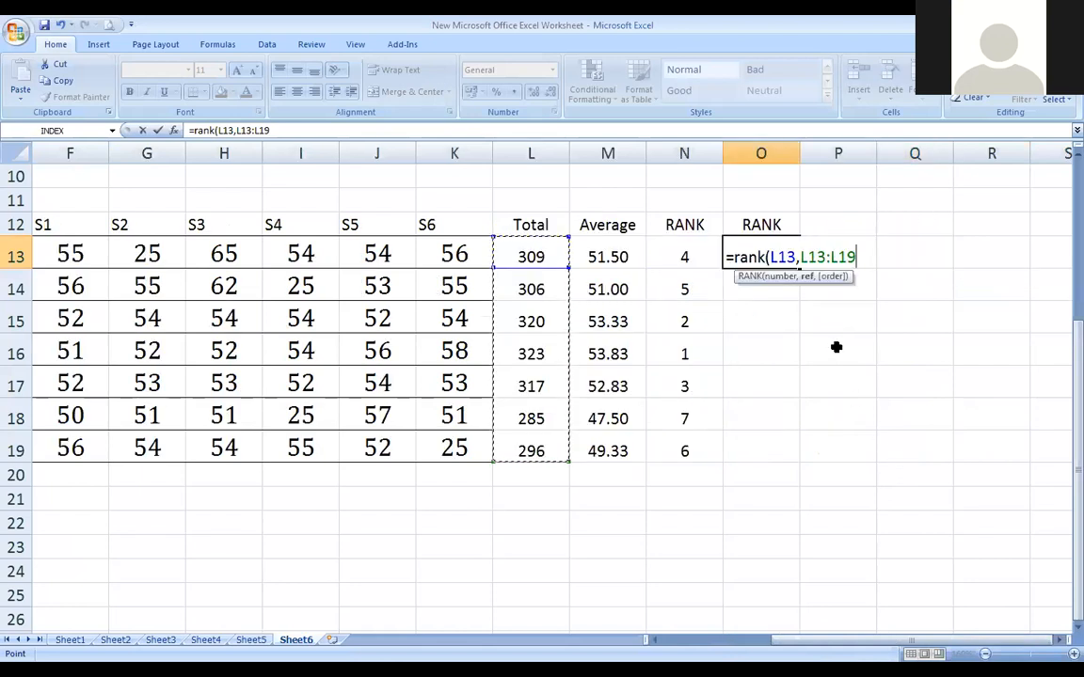
type(")")
key("Return")
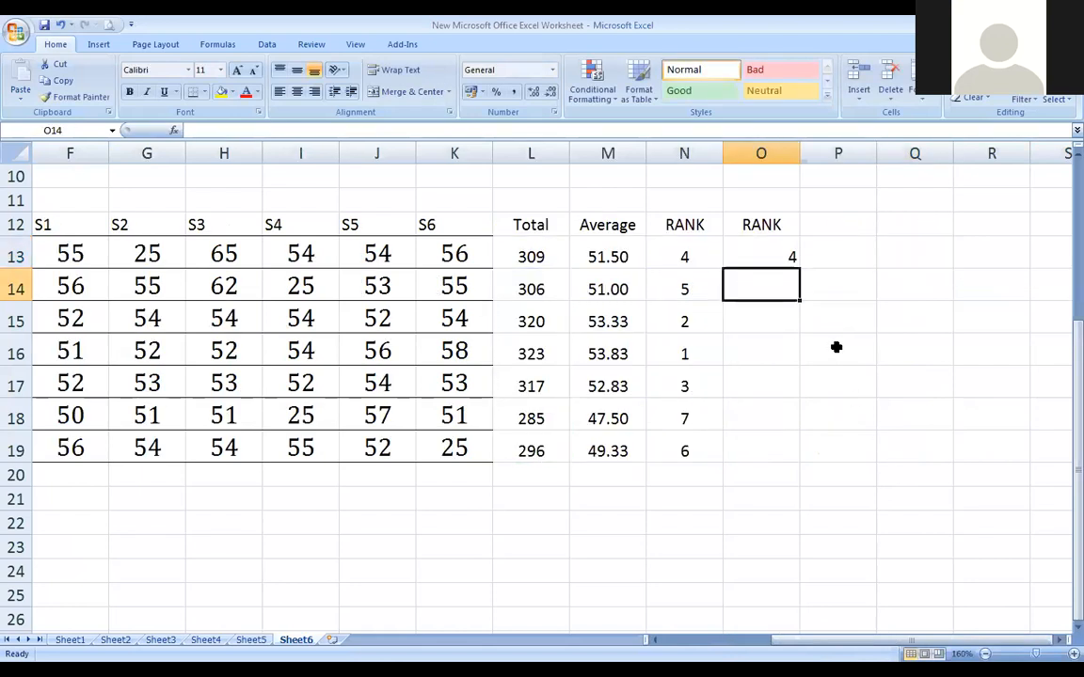
Fill the unlocked O13 rank formula down through O19 and check the formulas in O13 and O14
left_click(786, 254)
double_click(798, 268)
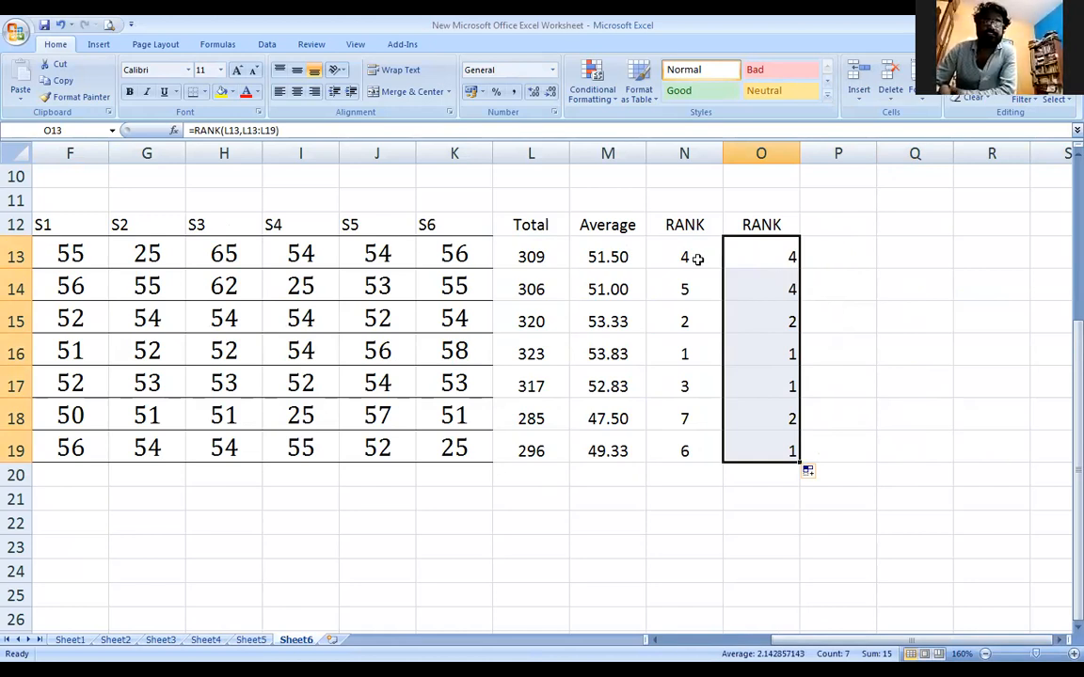
left_click(779, 254)
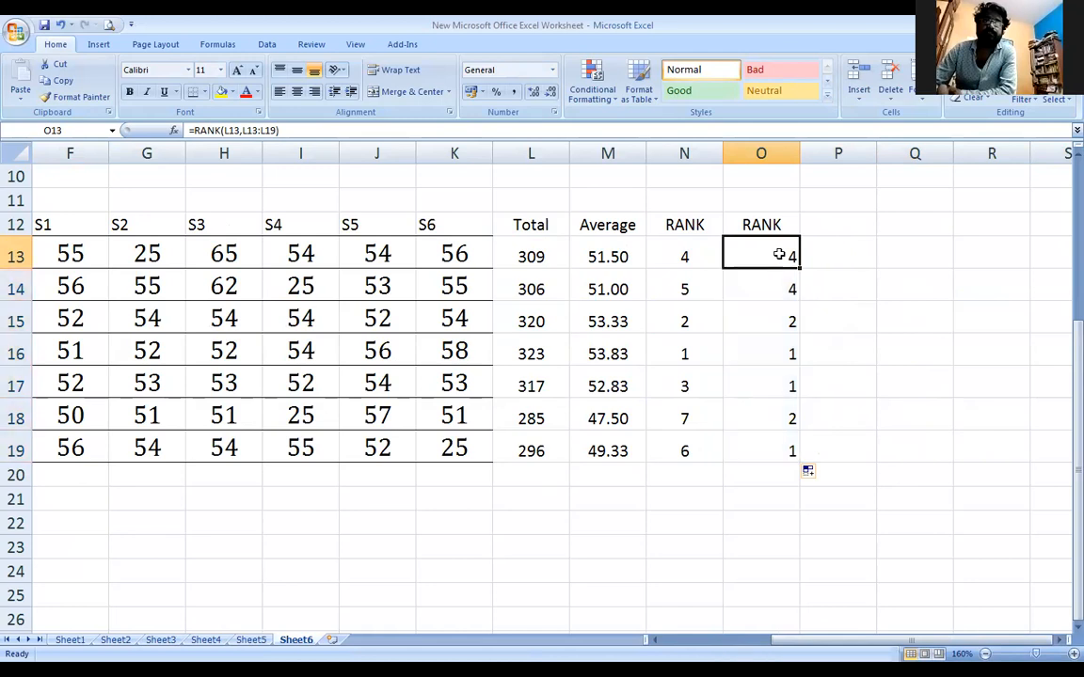
left_click(764, 284)
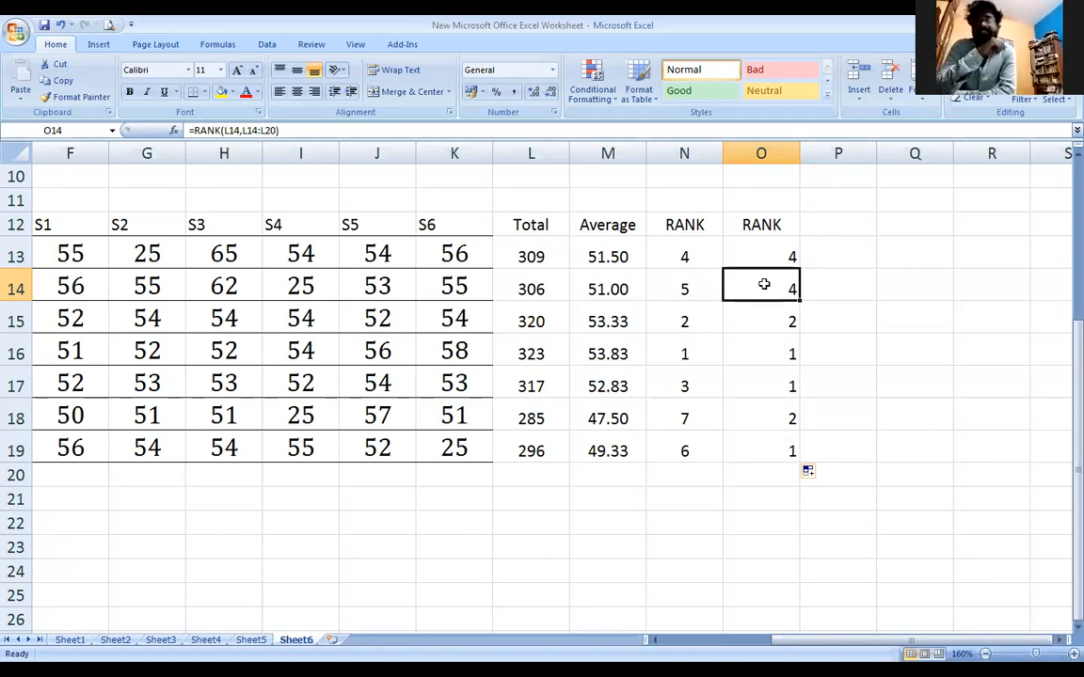
Lock the range rows in the O13 rank formula so it reads =RANK(L13,L$13:L$19)
left_click(768, 252)
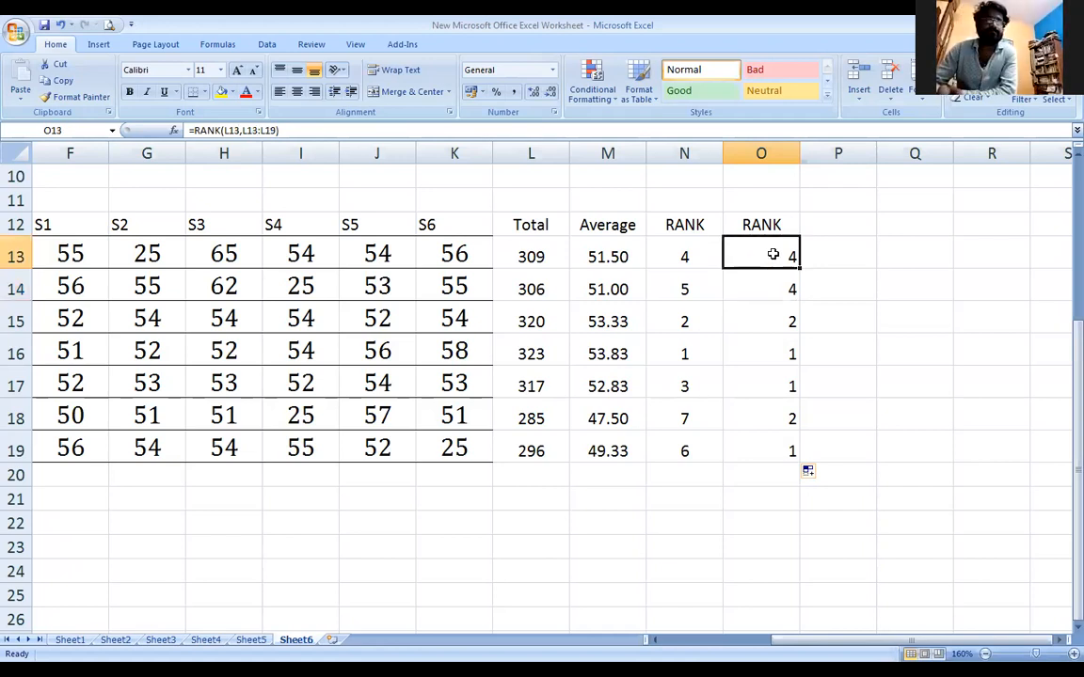
left_click(231, 131)
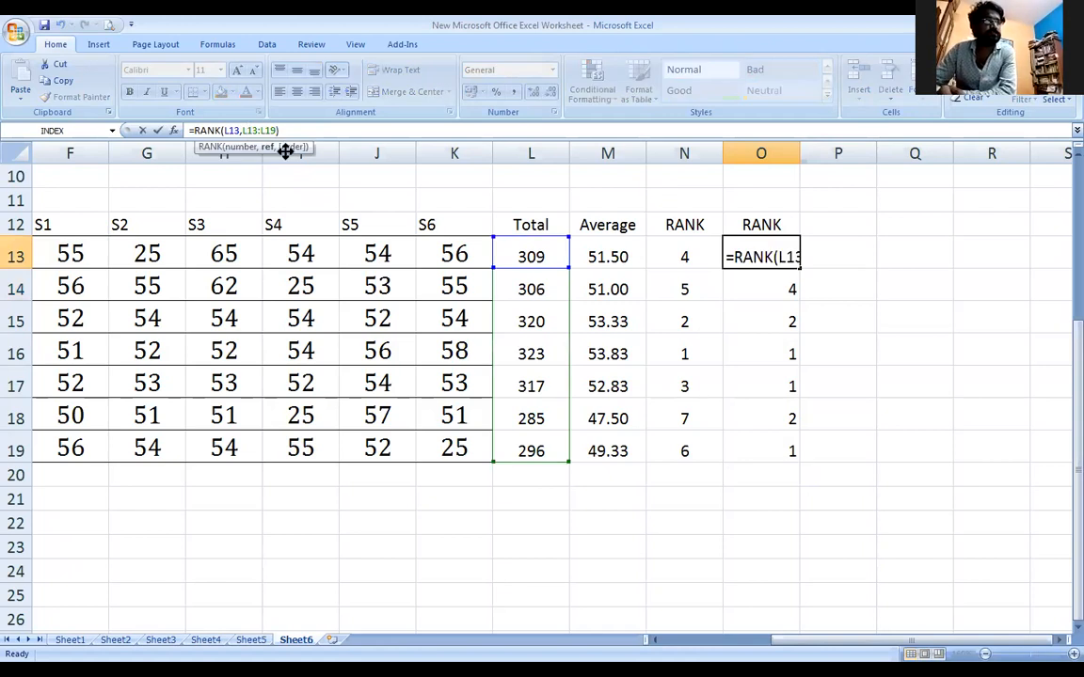
key("Right")
key("Right")
type("$13:L$")
left_click(298, 133)
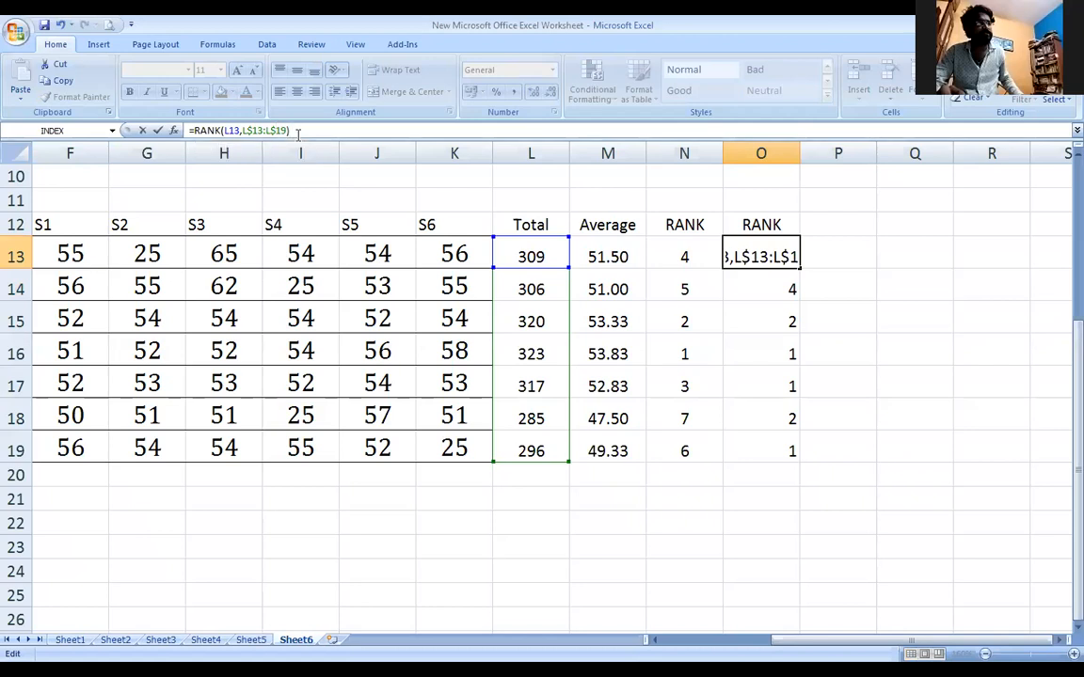
key("Return")
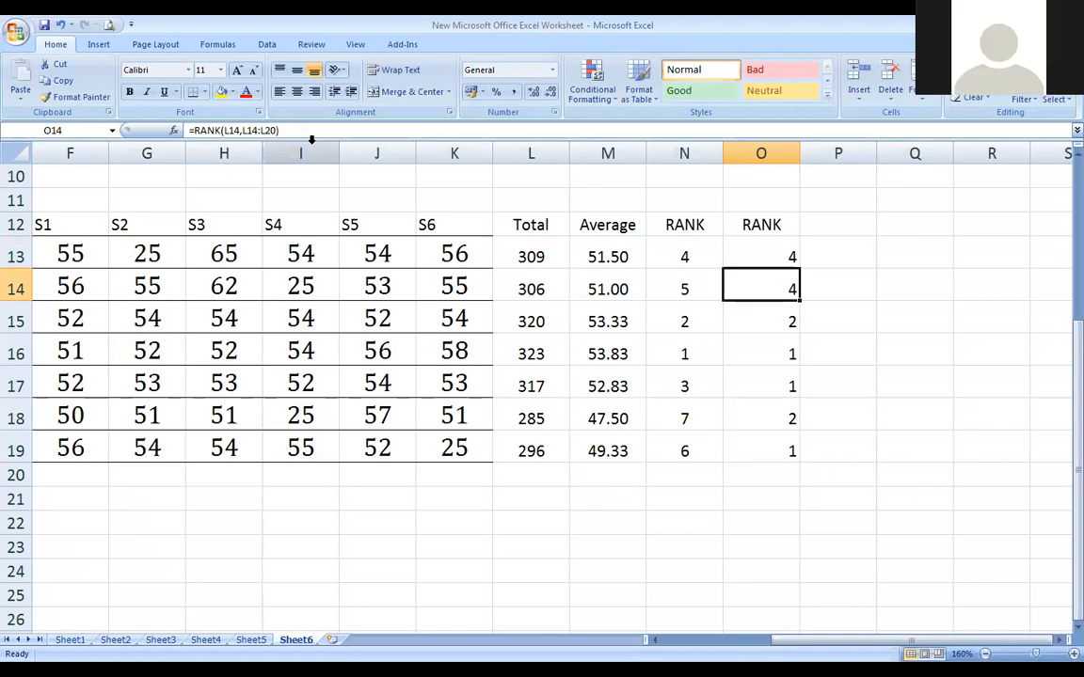
Fill the O13 rank formula with the locked range down through O19
left_click(783, 259)
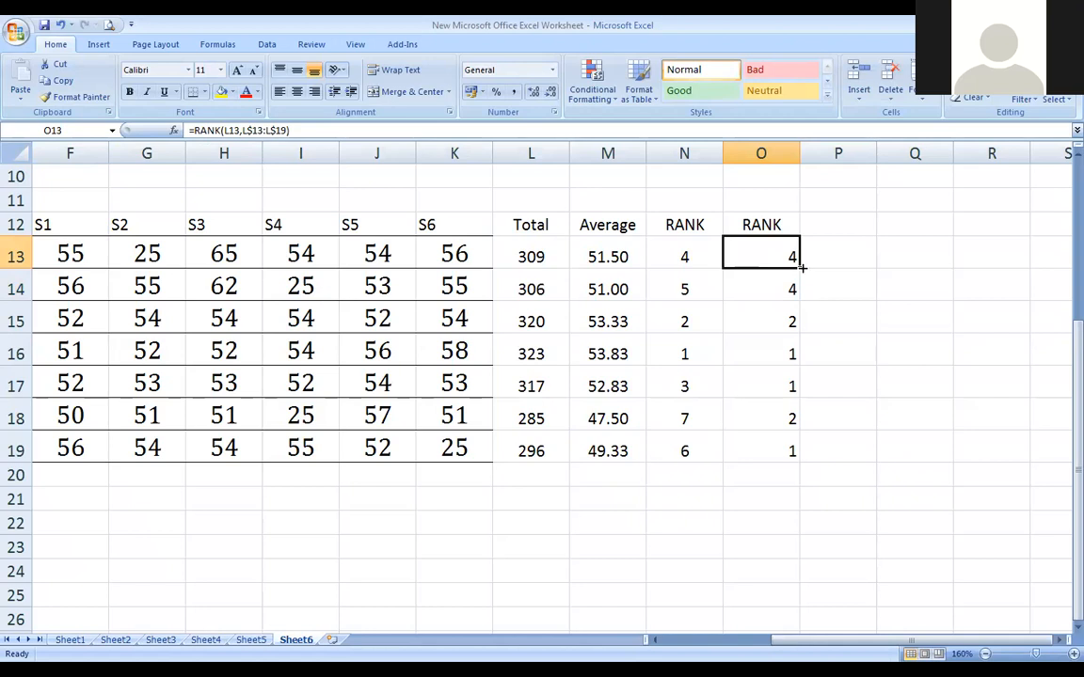
left_click_drag(799, 268, 800, 453)
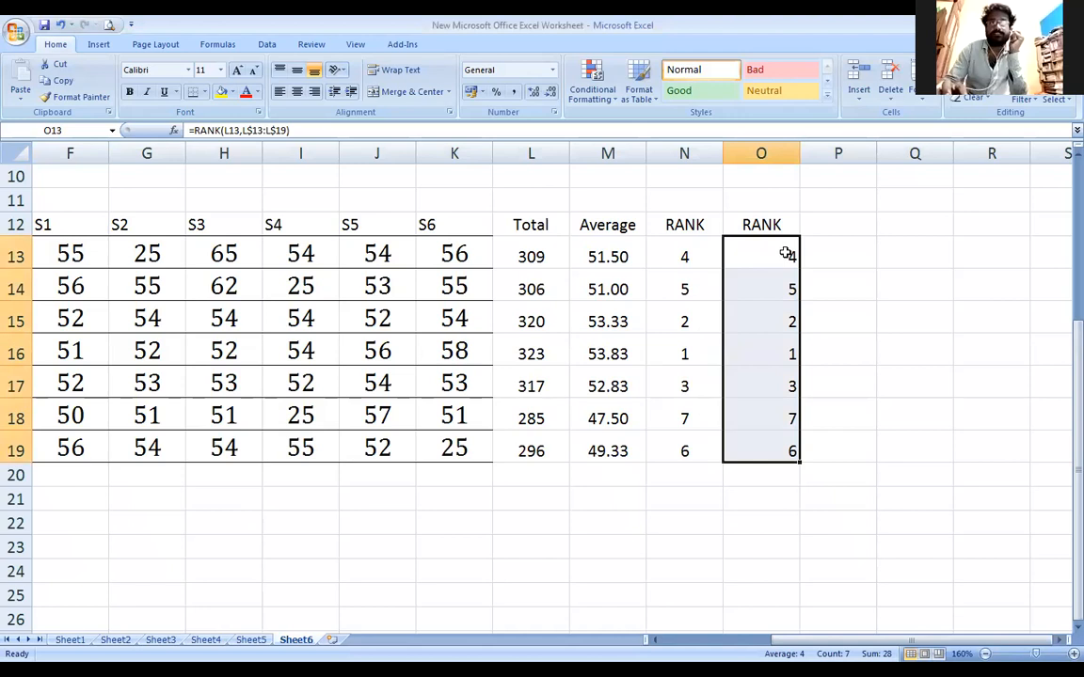
left_click(785, 254)
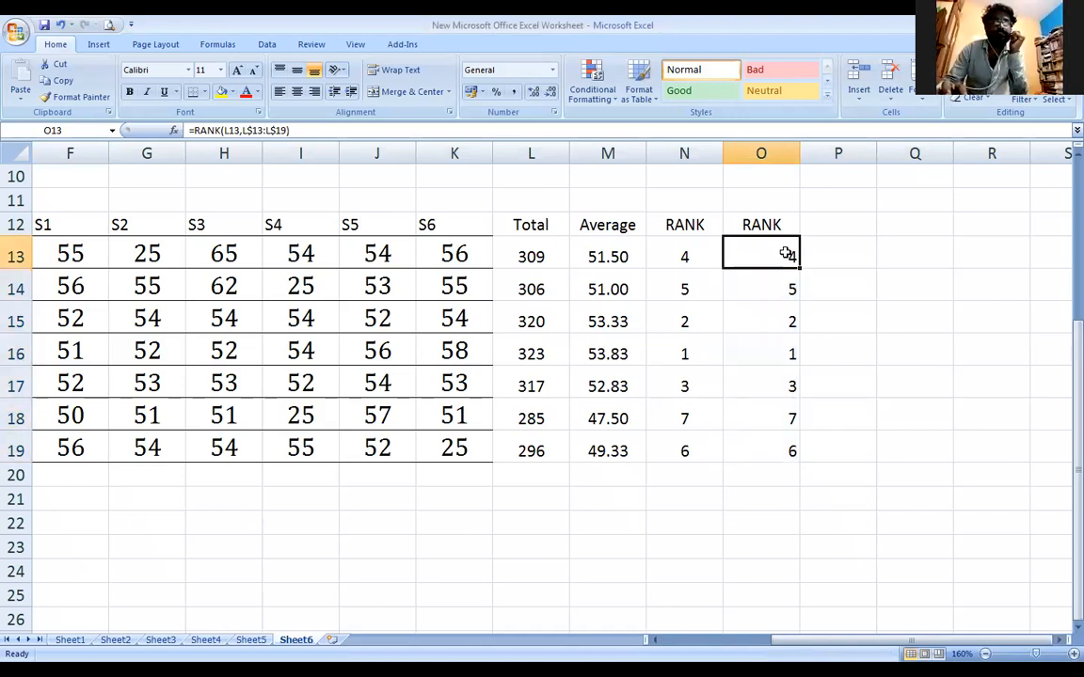
left_click(824, 225)
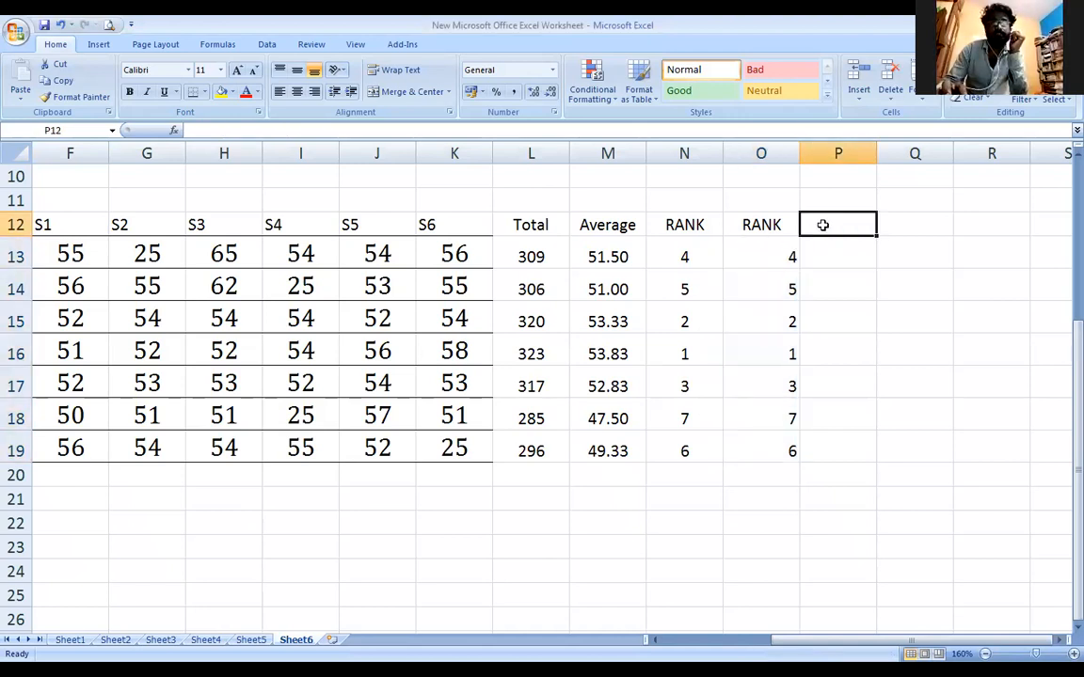
type("=r")
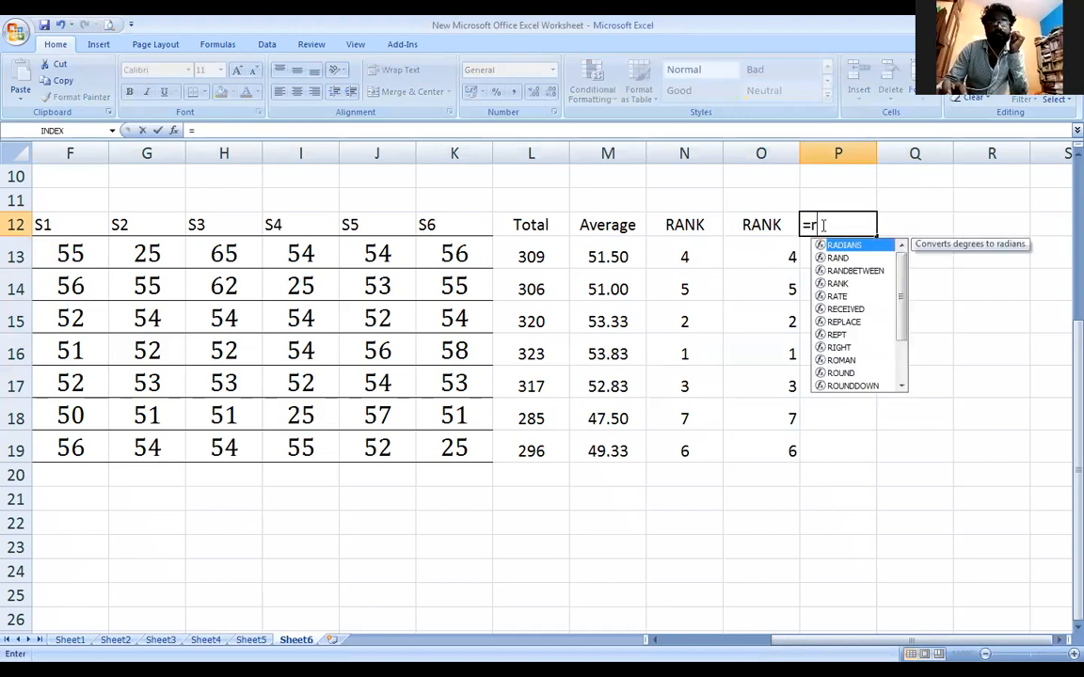
type("ank")
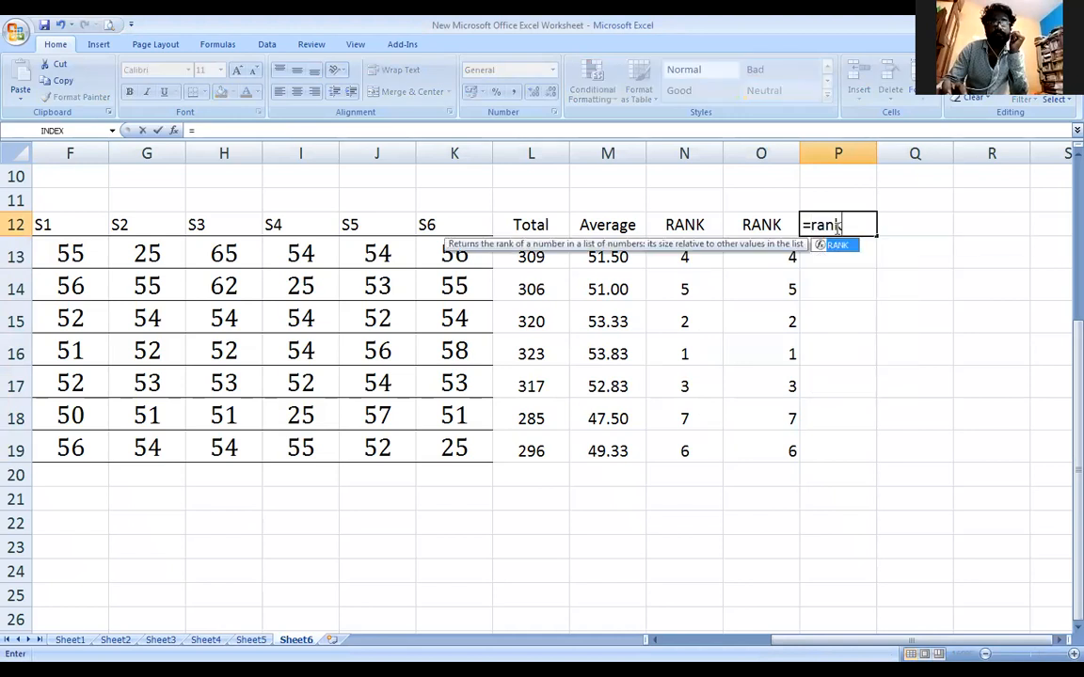
type("(")
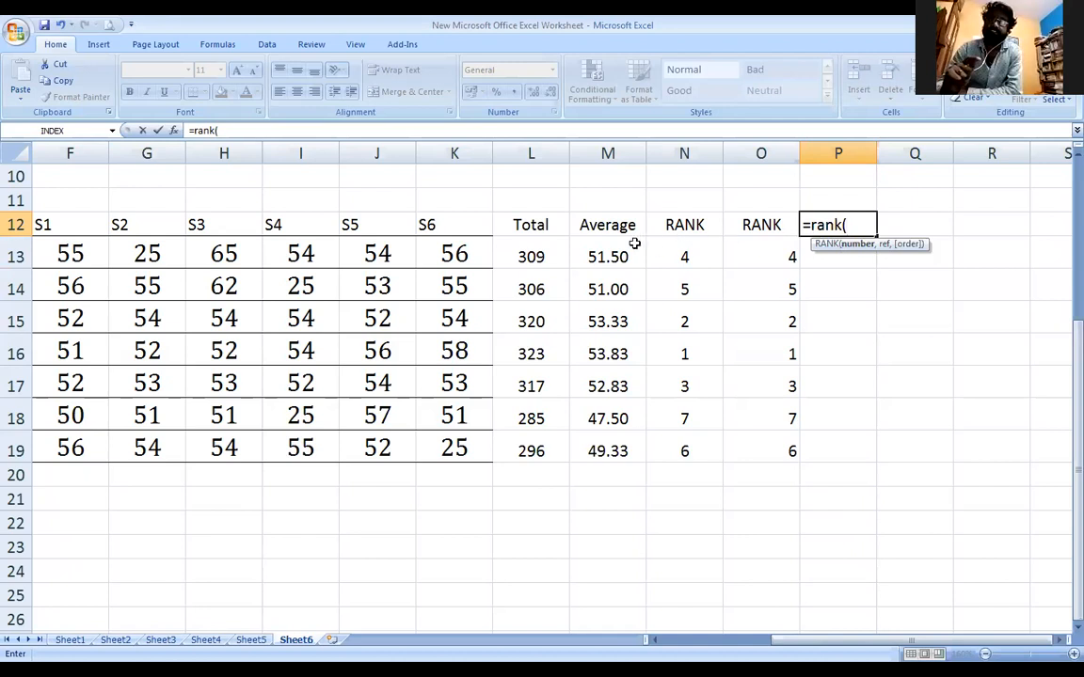
key("BackSpace")
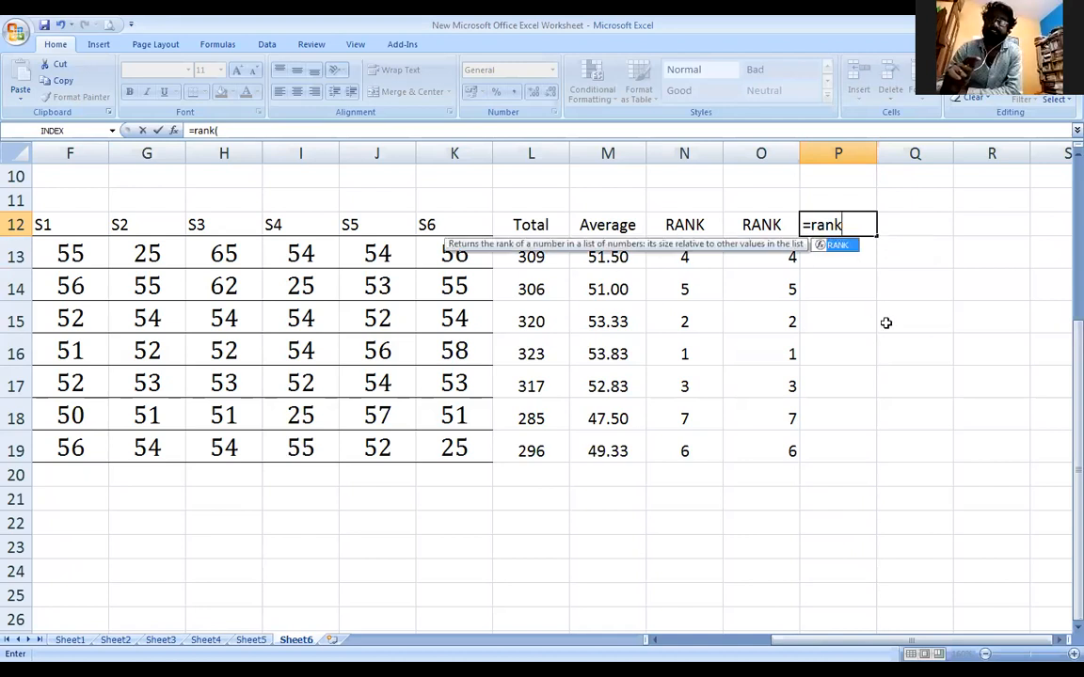
key("Escape")
Begin a RANK formula in P13 for L13 against the totals L13:L19, with the order argument 0 for descending
left_click(857, 255)
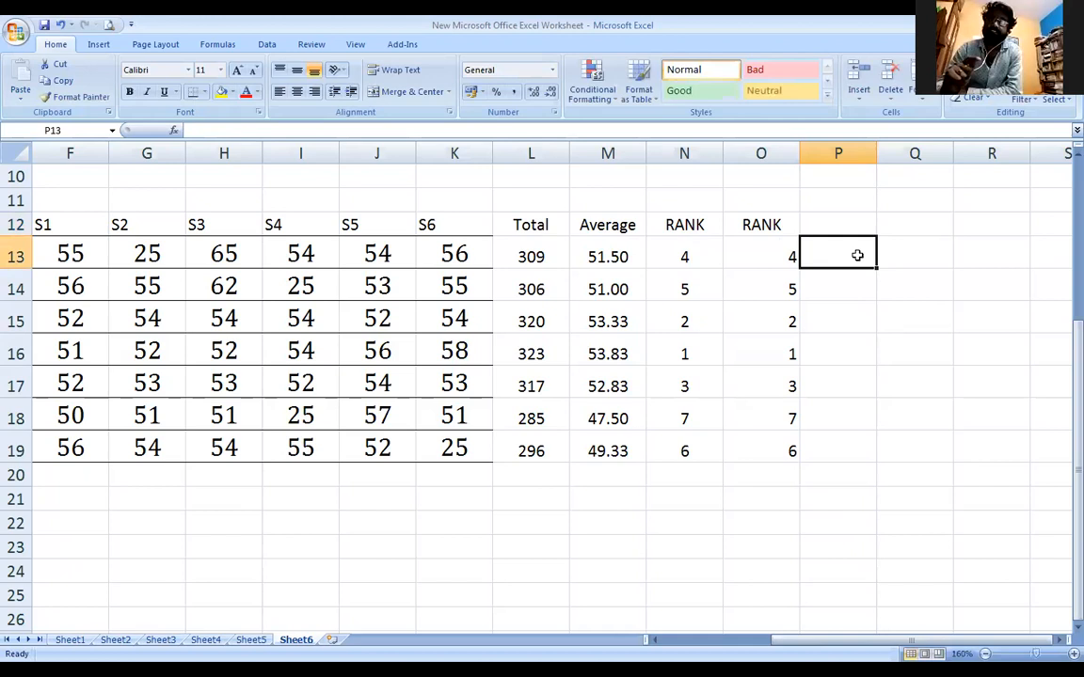
type("=RANK(")
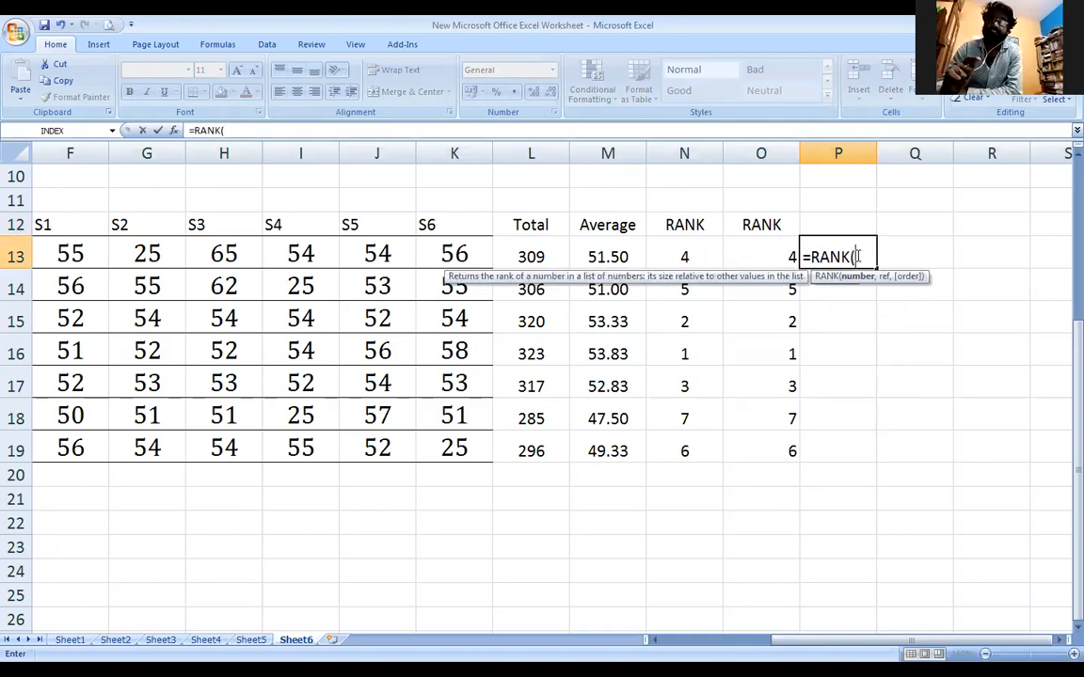
left_click(541, 249)
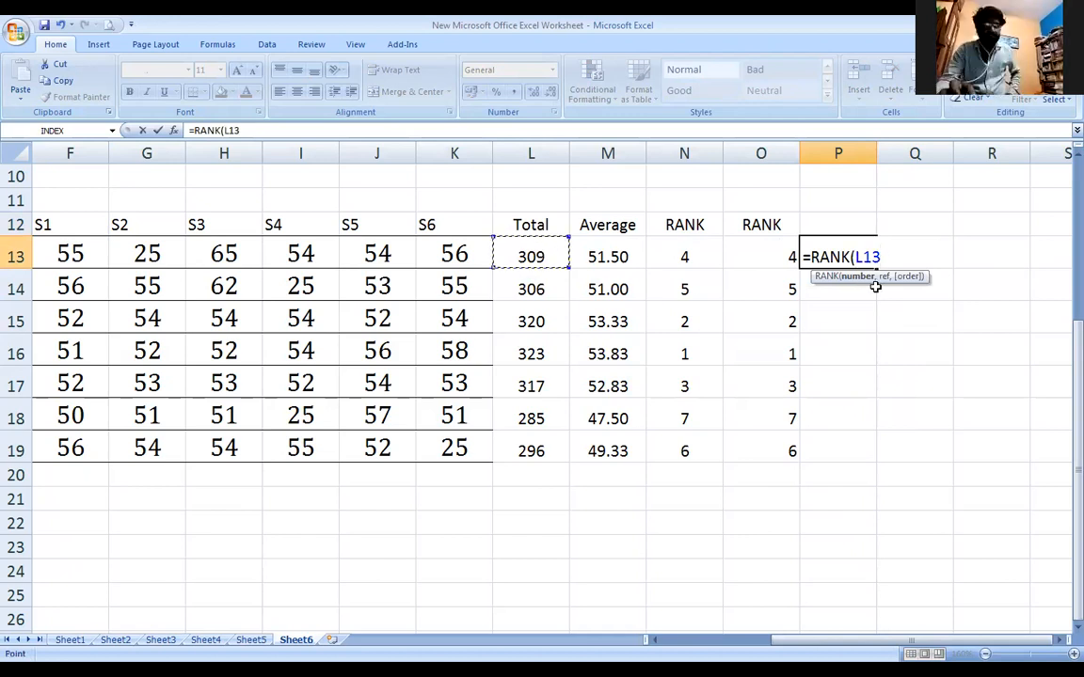
type(",")
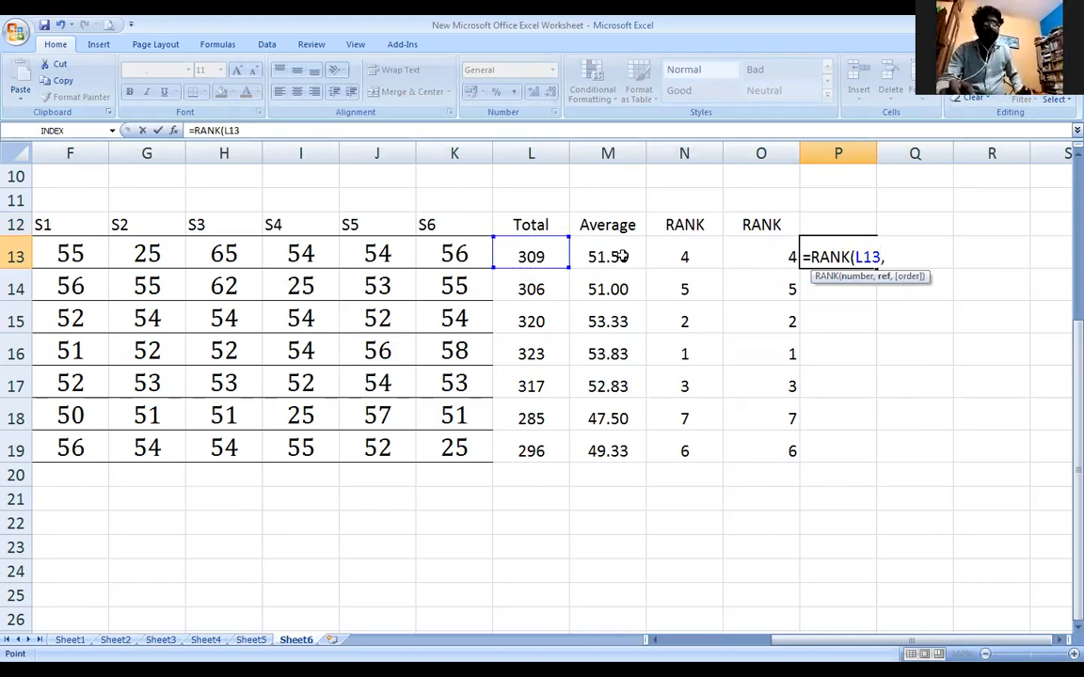
left_click_drag(560, 261, 550, 454)
type(",")
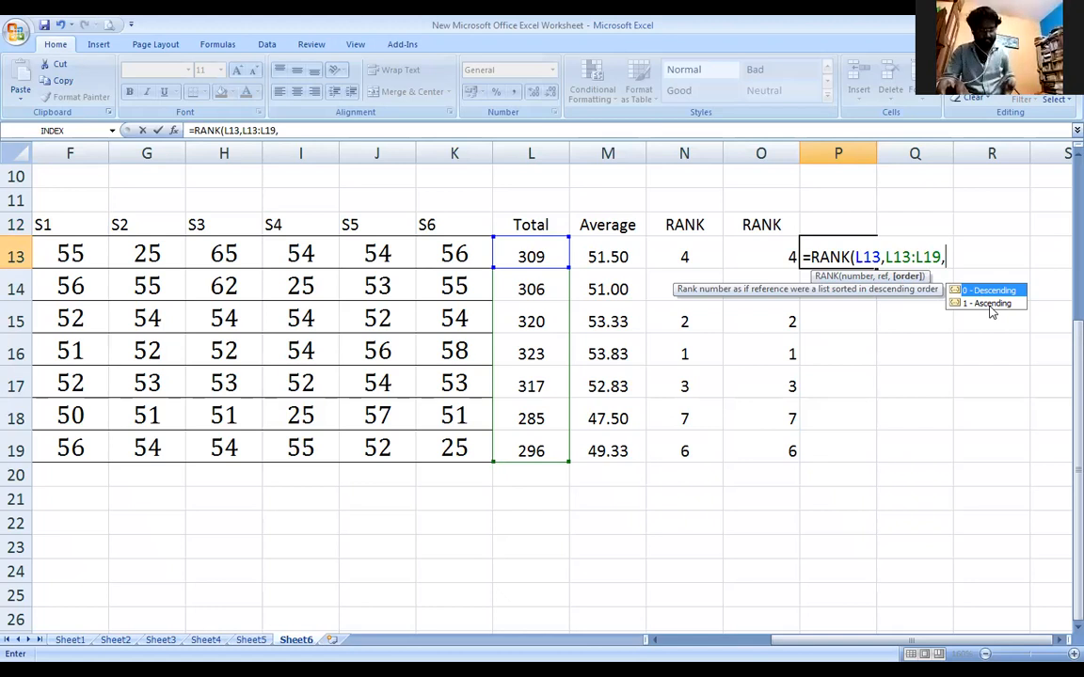
type("0")
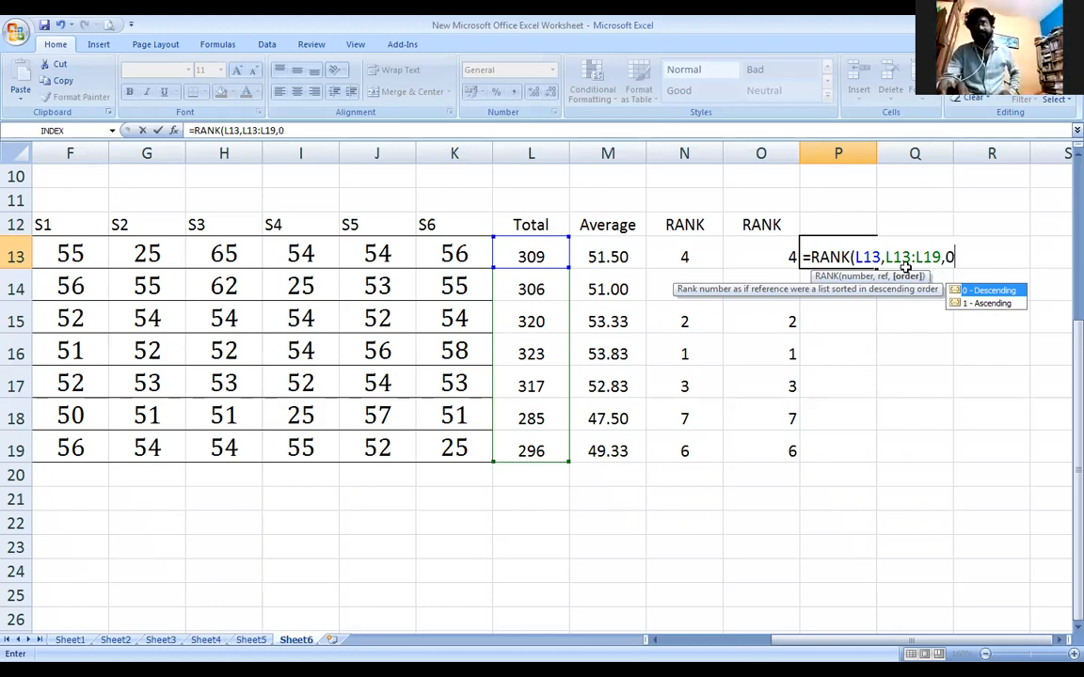
Lock the range rows in the P13 formula and complete it as =RANK(L13,L$13:L$19,0)
left_click(893, 257)
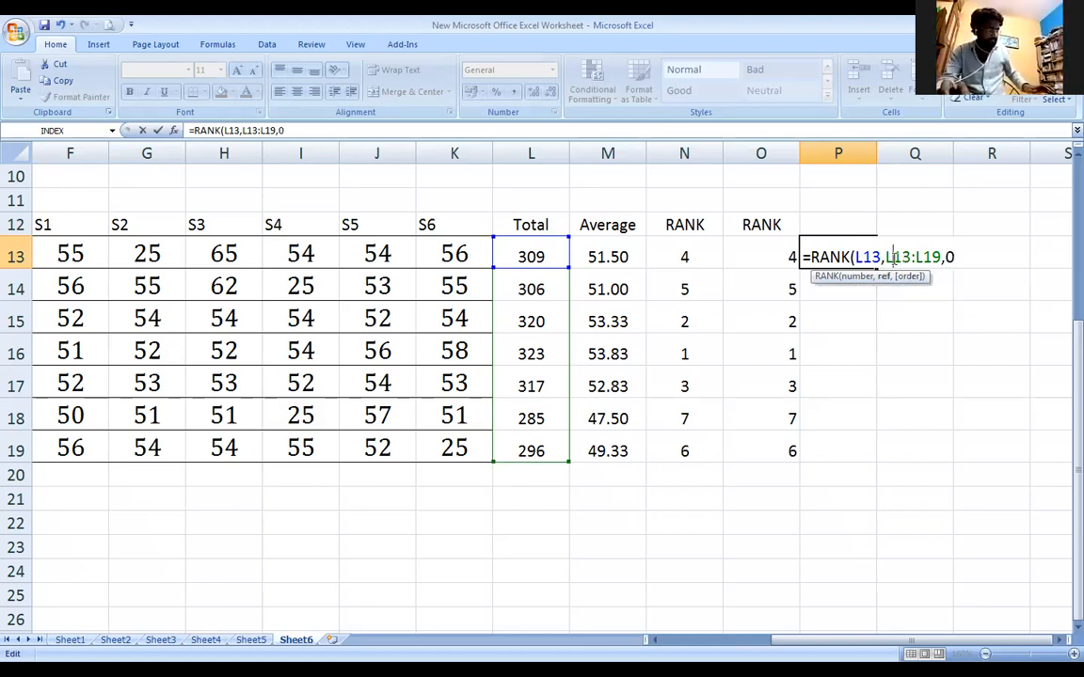
type("$")
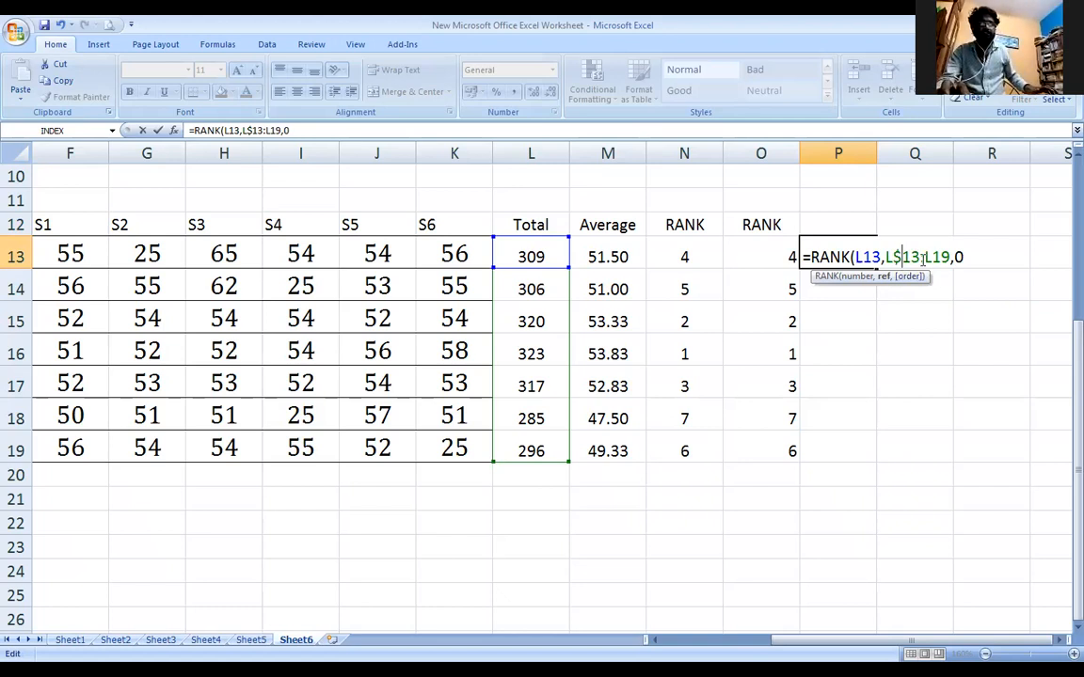
left_click(934, 257)
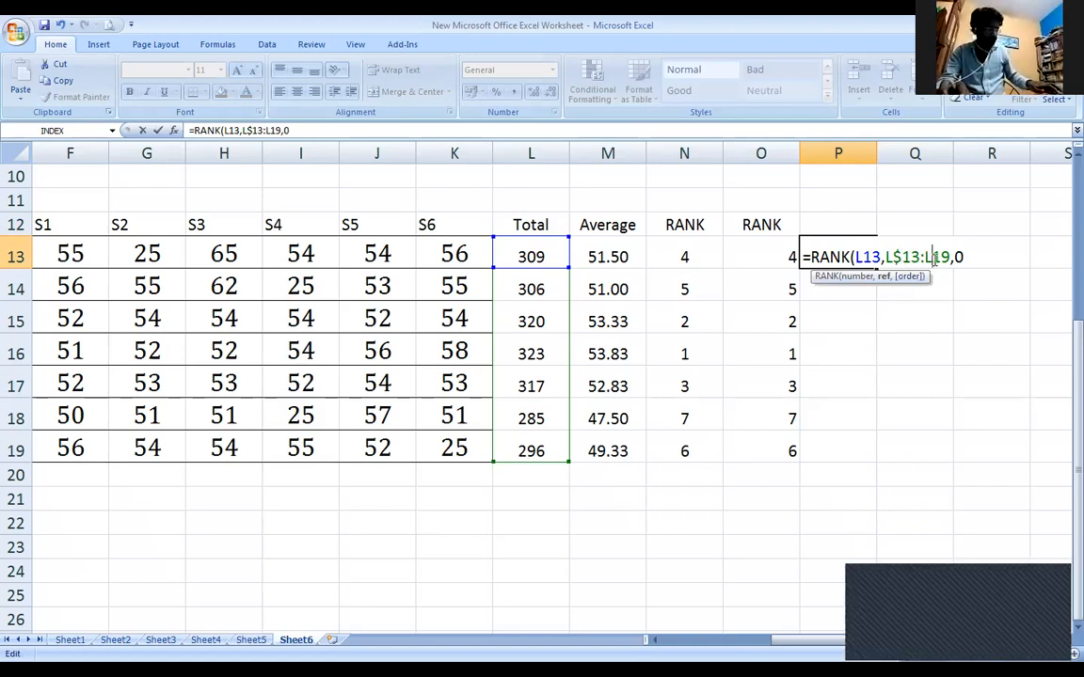
type("$)")
key("Return")
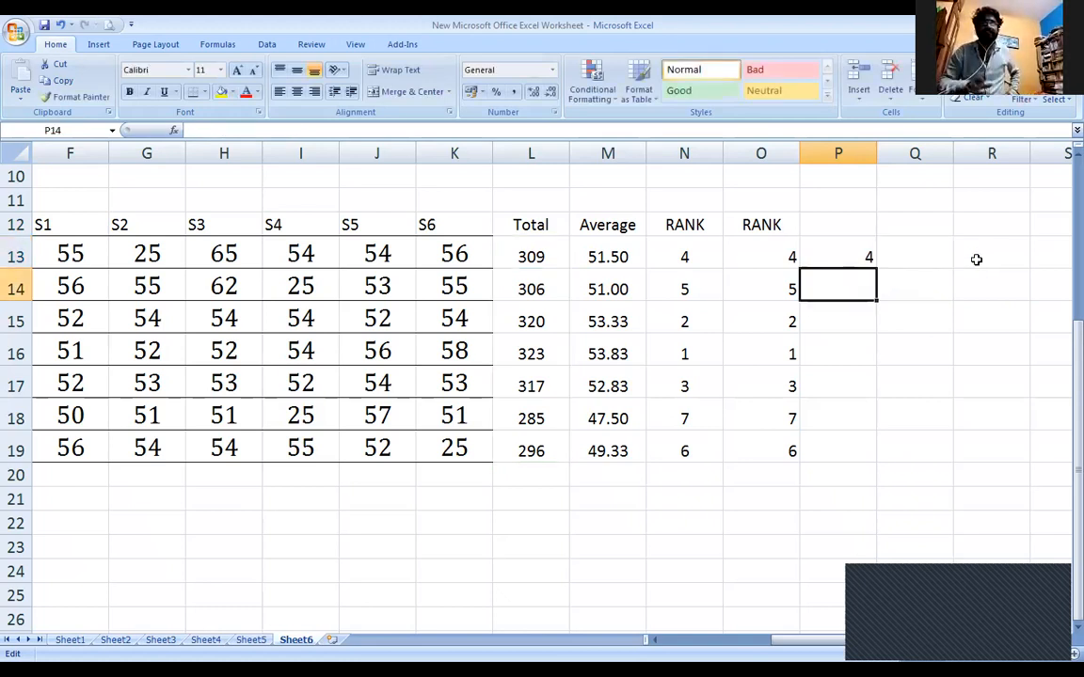
Fill the descending rank formula from P13 down through P19
left_click(824, 252)
double_click(874, 271)
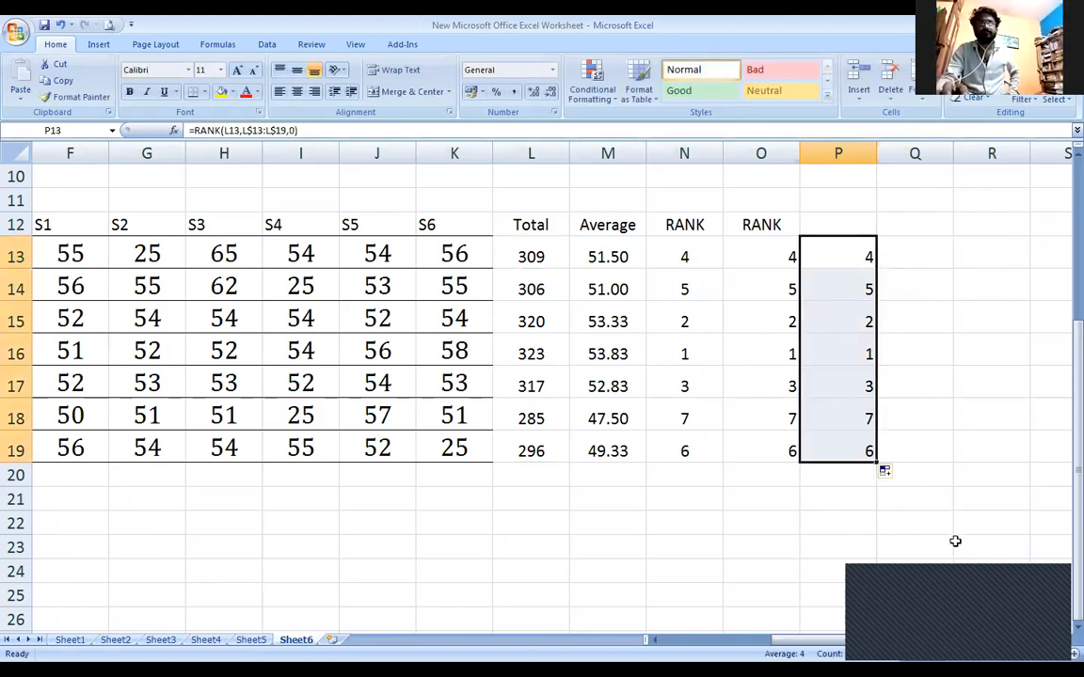
left_click(1025, 649)
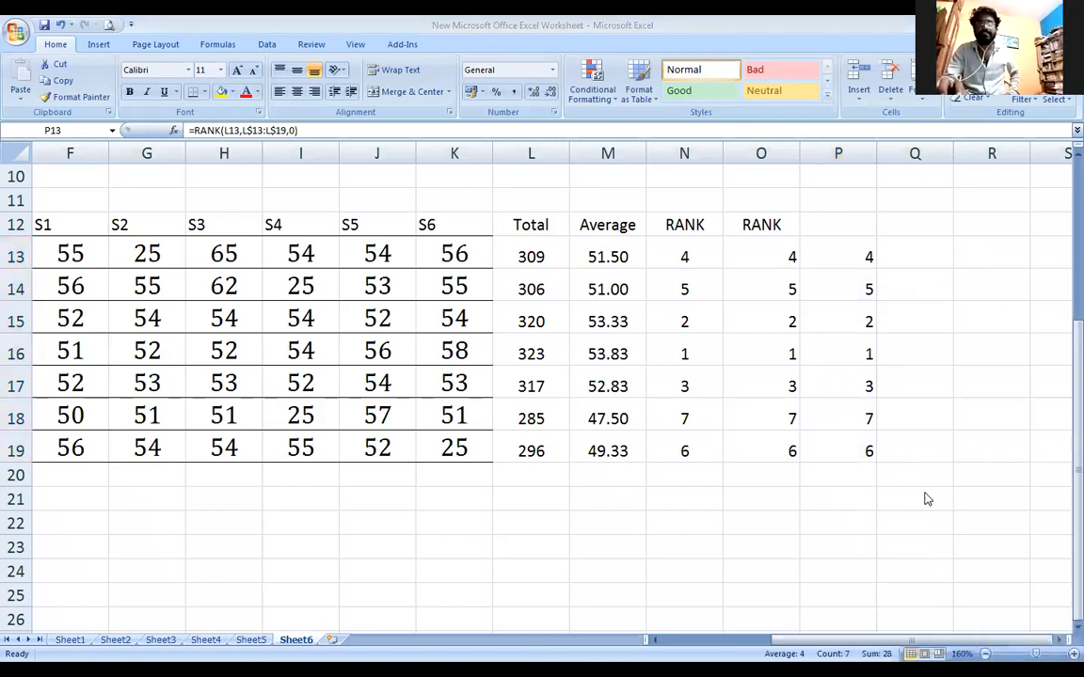
Begin another RANK formula in Q13 with the first student's total in L13 as the number
left_click(905, 255)
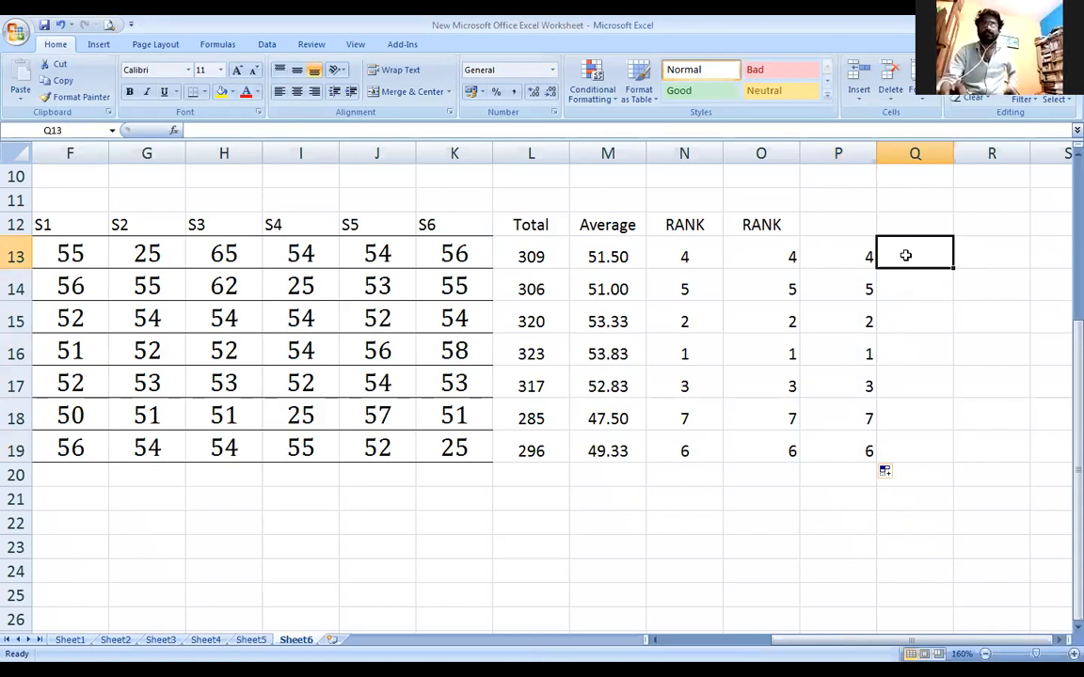
type("=Rank")
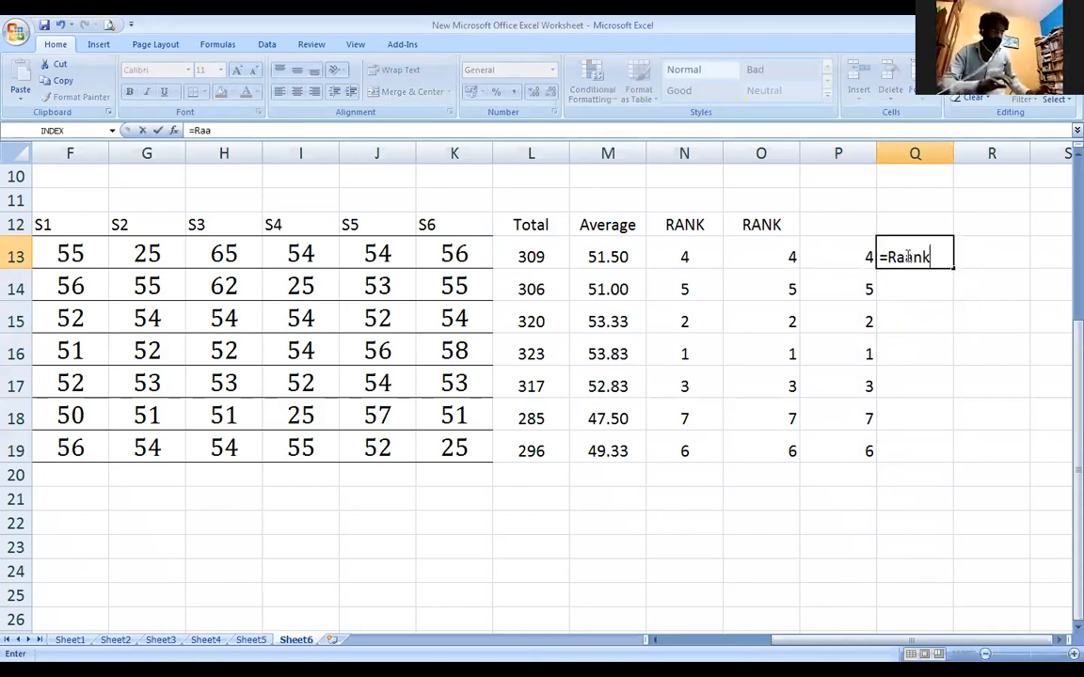
key("BackSpace")
key("BackSpace")
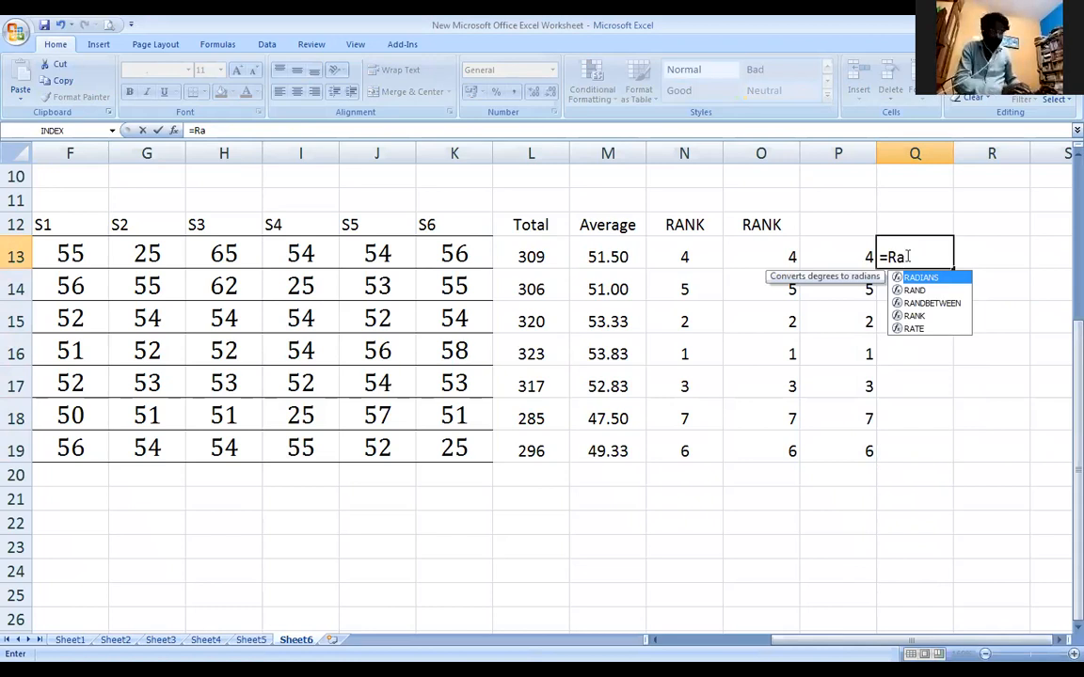
type("nk(")
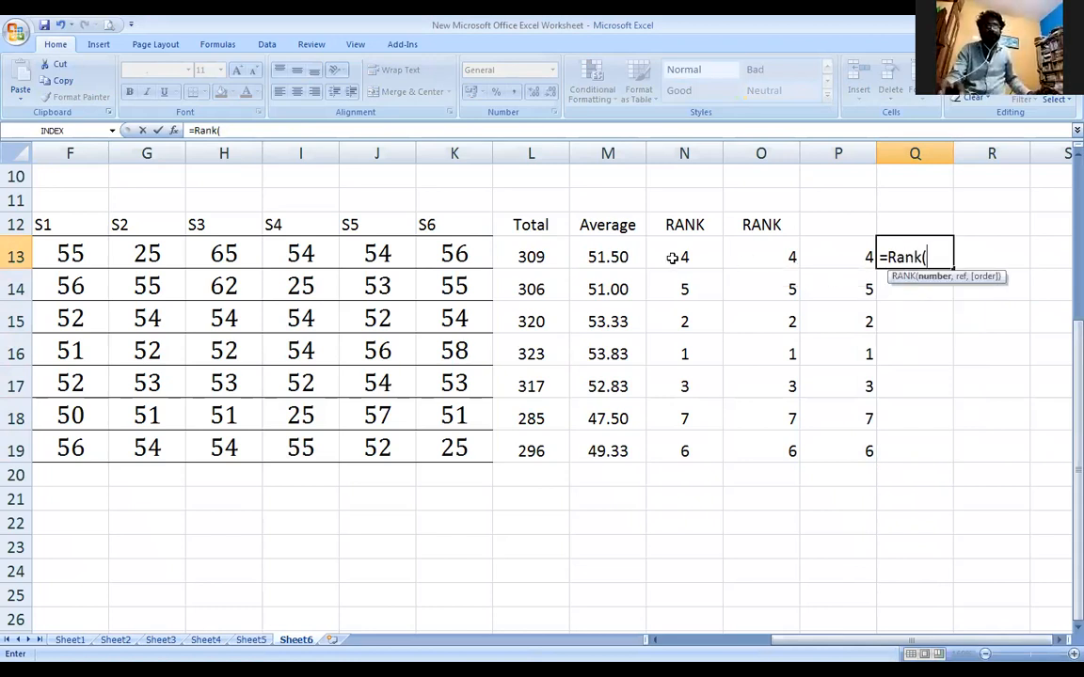
left_click(533, 258)
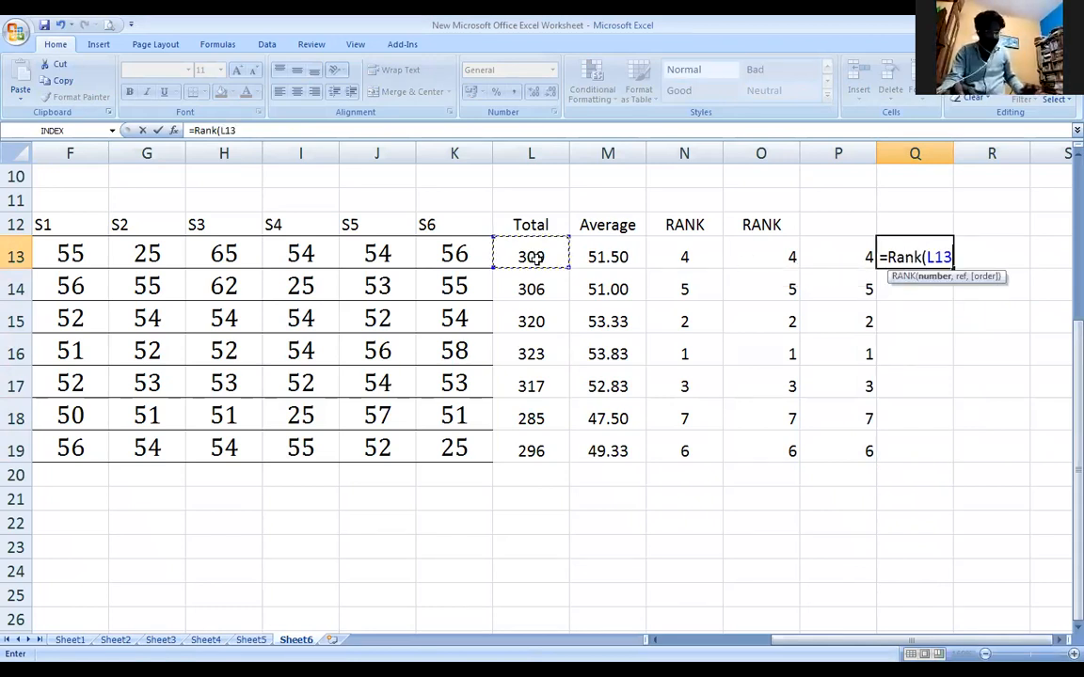
Complete Q13 as =RANK(L13,L13:L19,1) to rank the totals in ascending order, and fill the formula down to Q19
type(",")
left_click_drag(549, 252, 551, 442)
type(",")
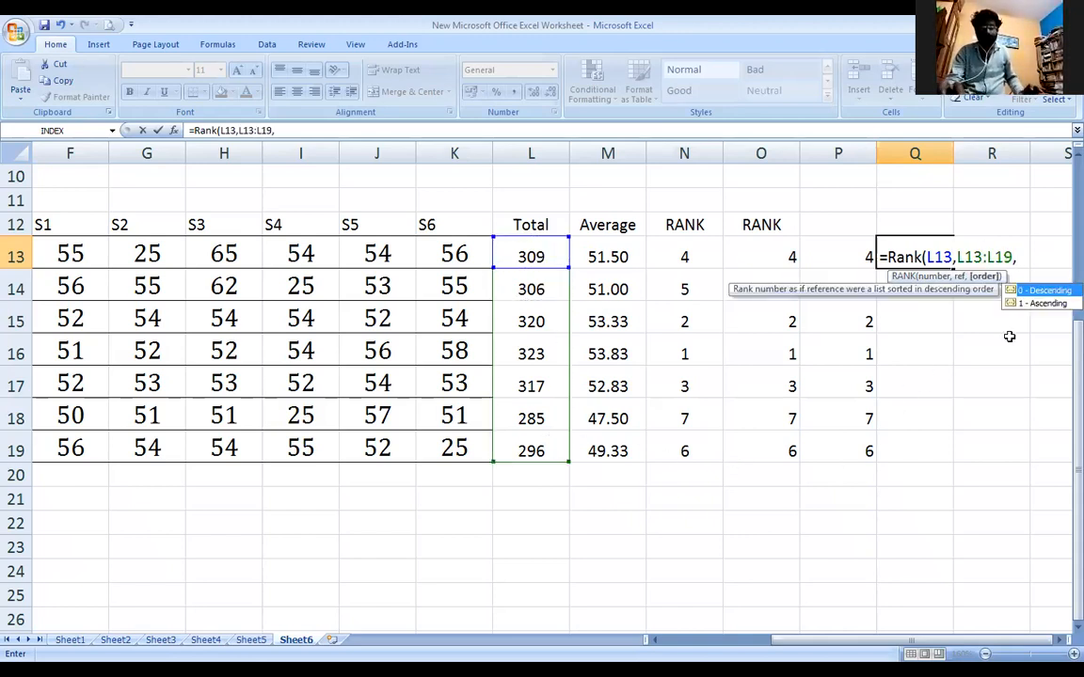
type("1")
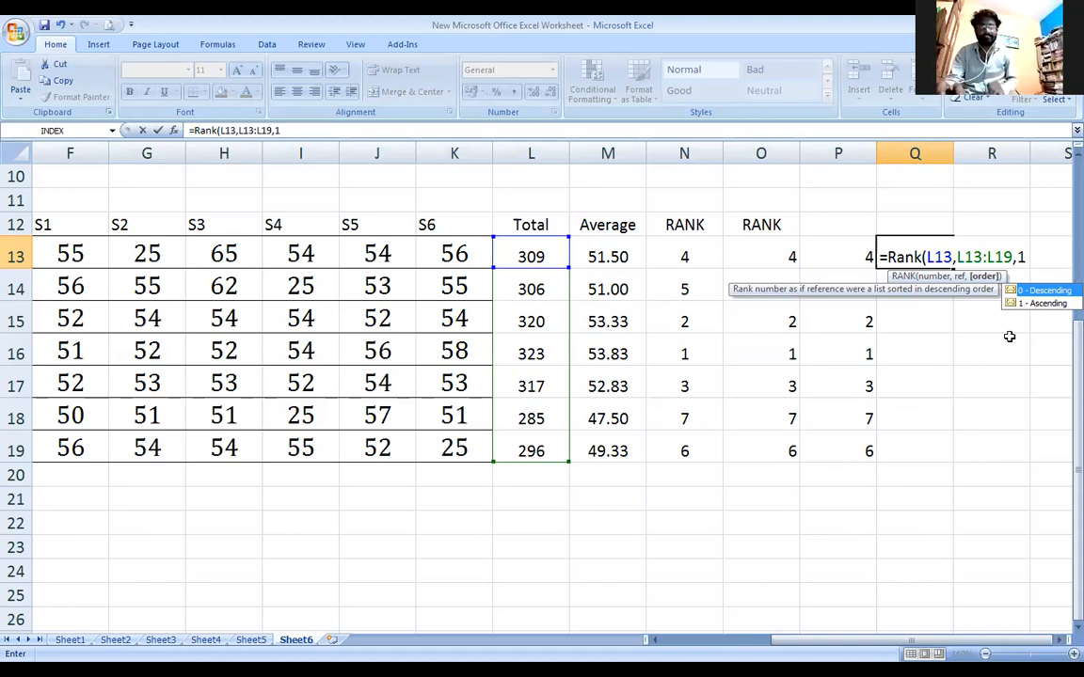
type(")")
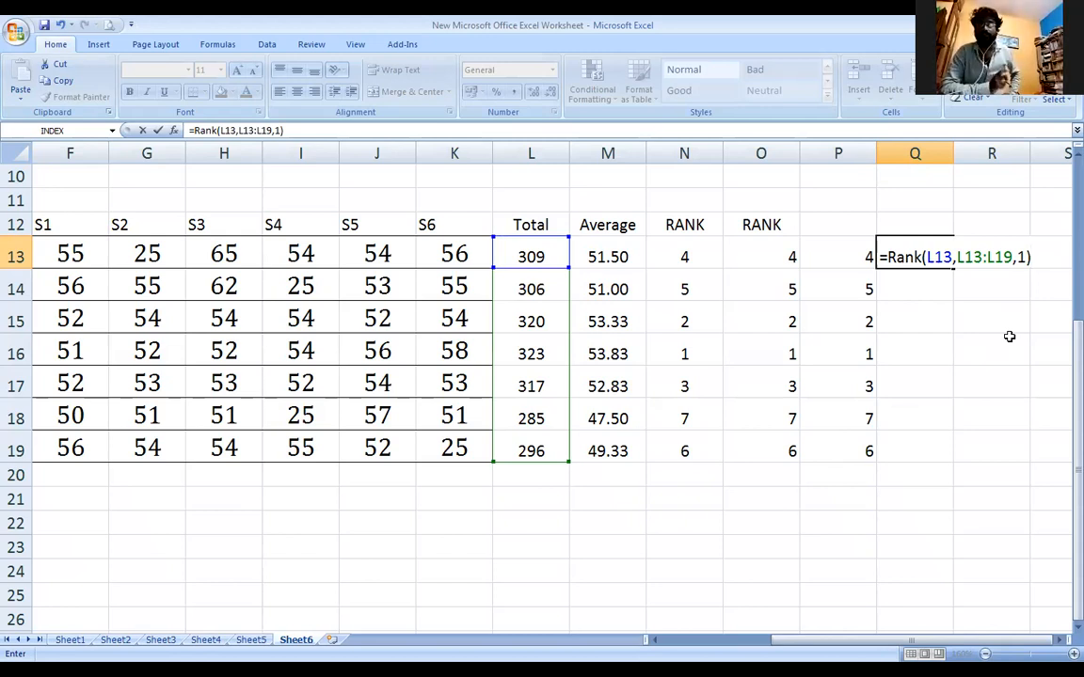
key("Return")
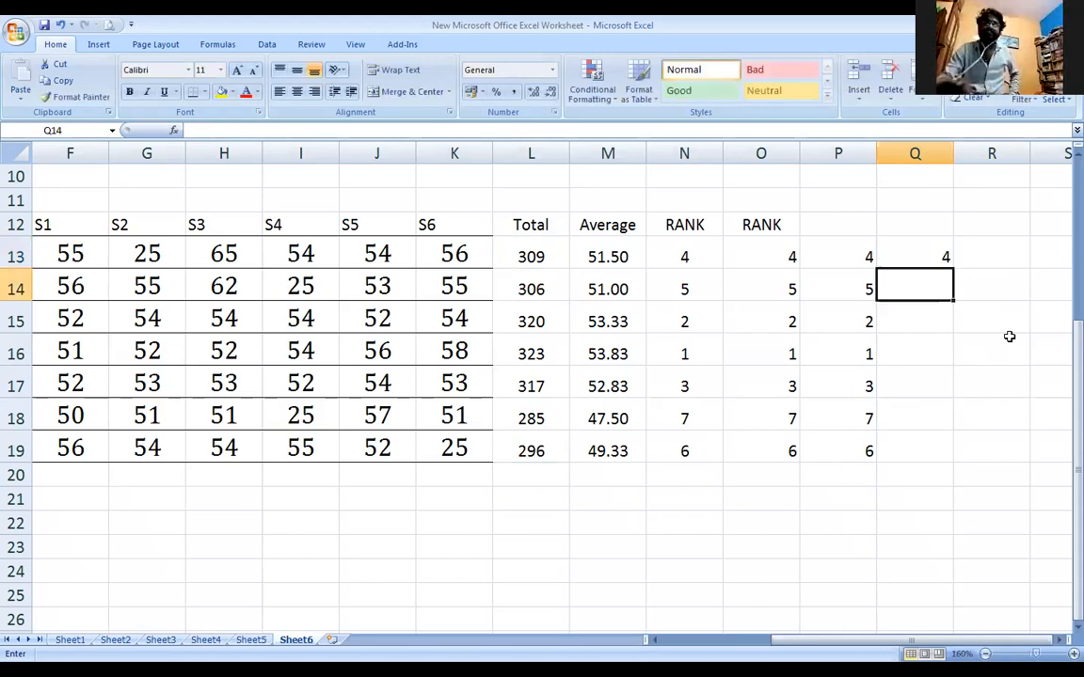
left_click(935, 258)
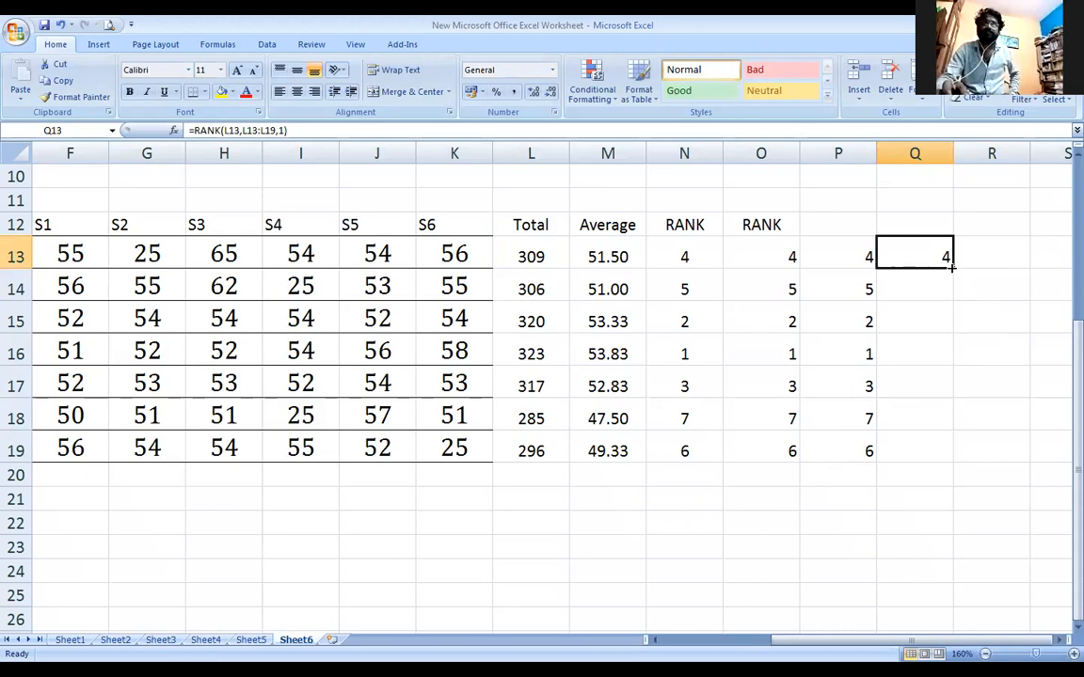
double_click(951, 270)
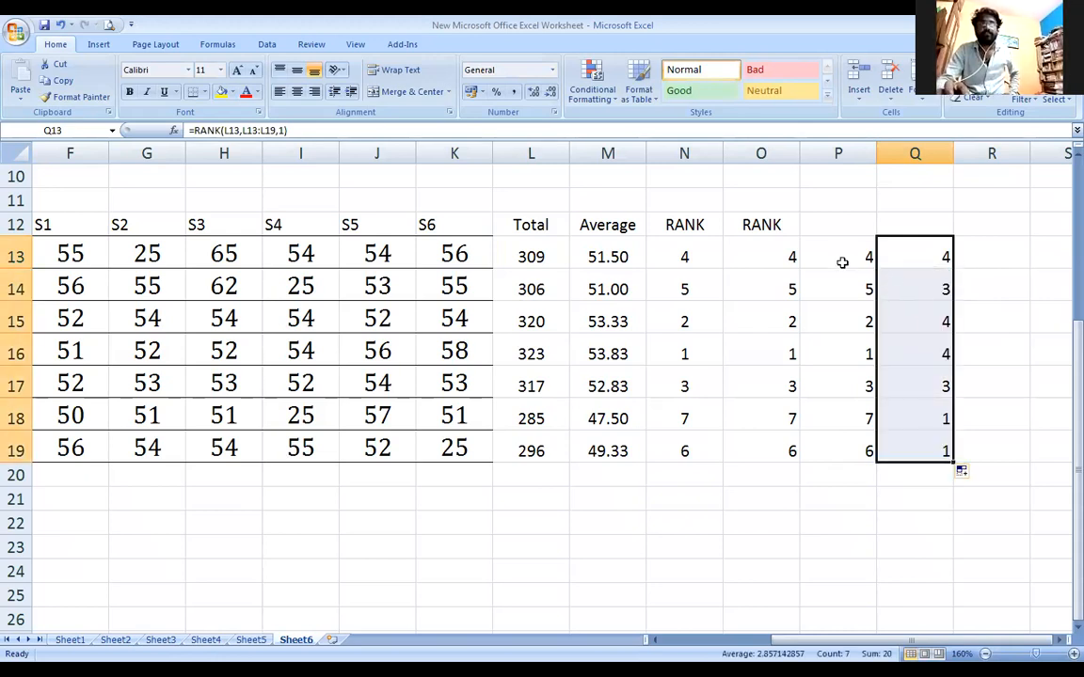
Lock the reference range rows in Q13's rank formula as L$13:L$19 and fill it down to Q19 again
left_click(856, 290)
left_click(929, 289)
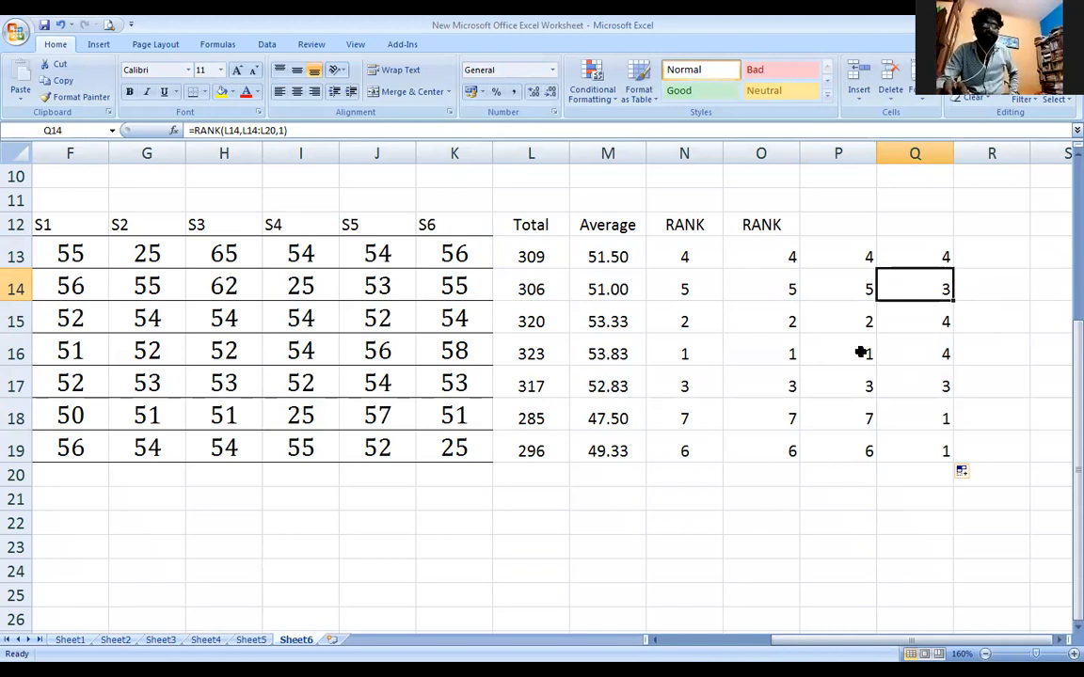
left_click(921, 414)
left_click(924, 266)
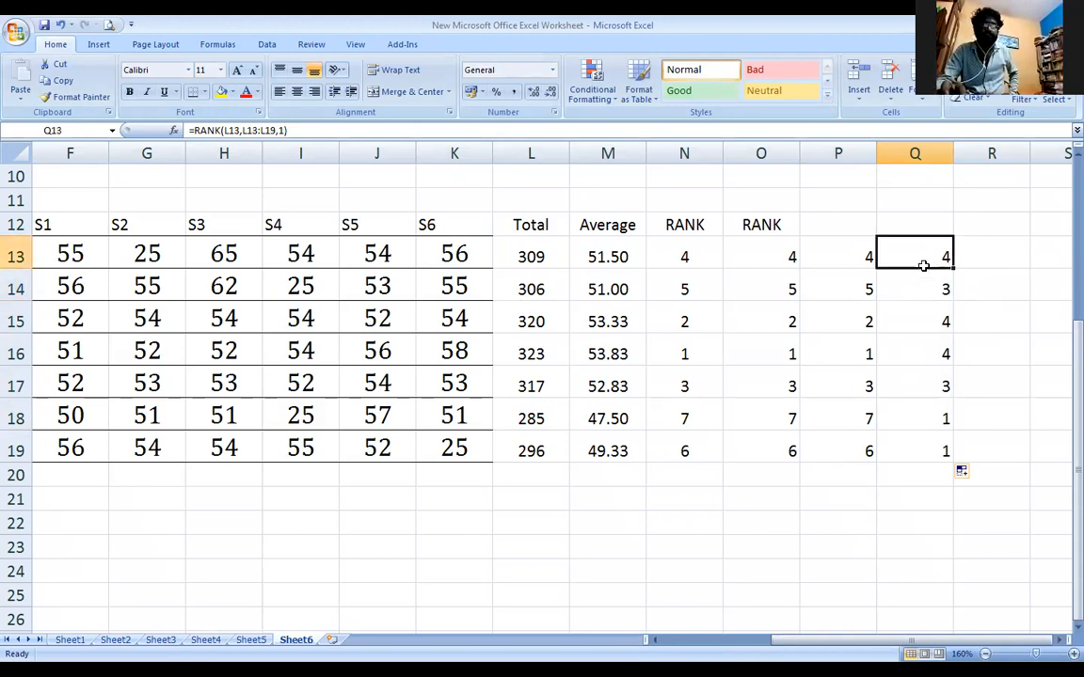
double_click(929, 256)
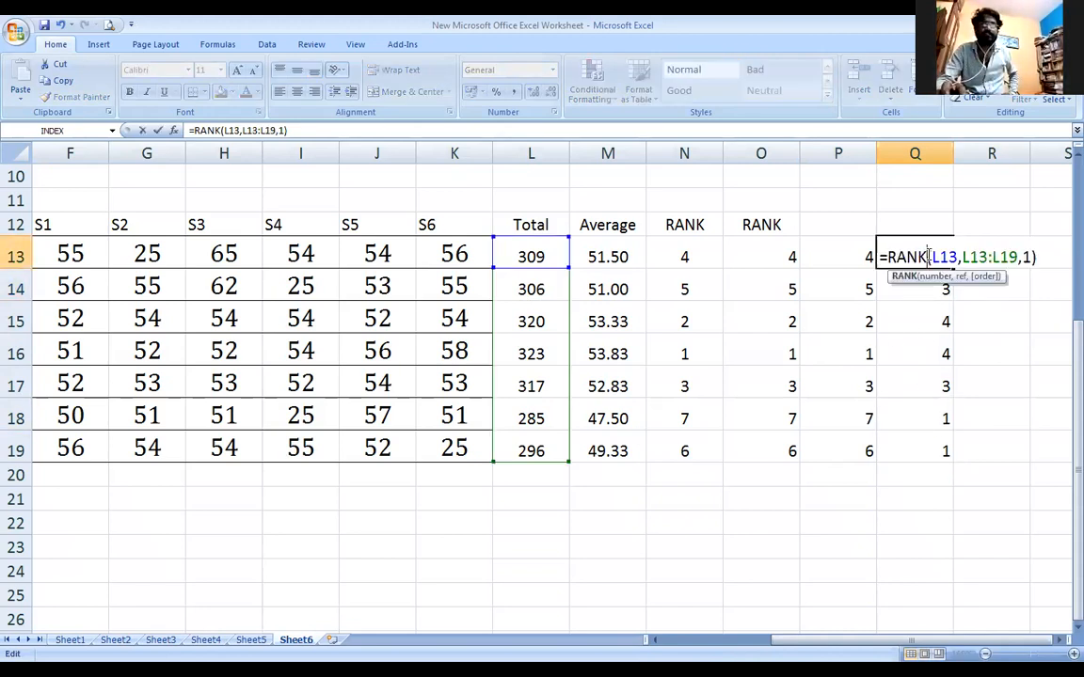
left_click(976, 257)
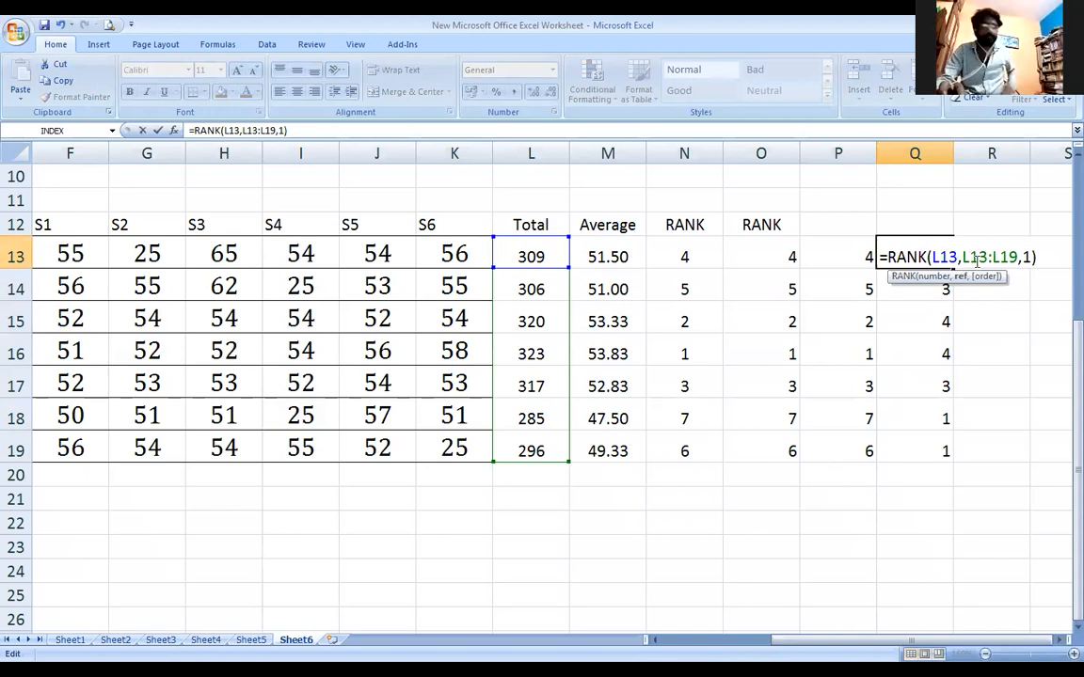
type("$")
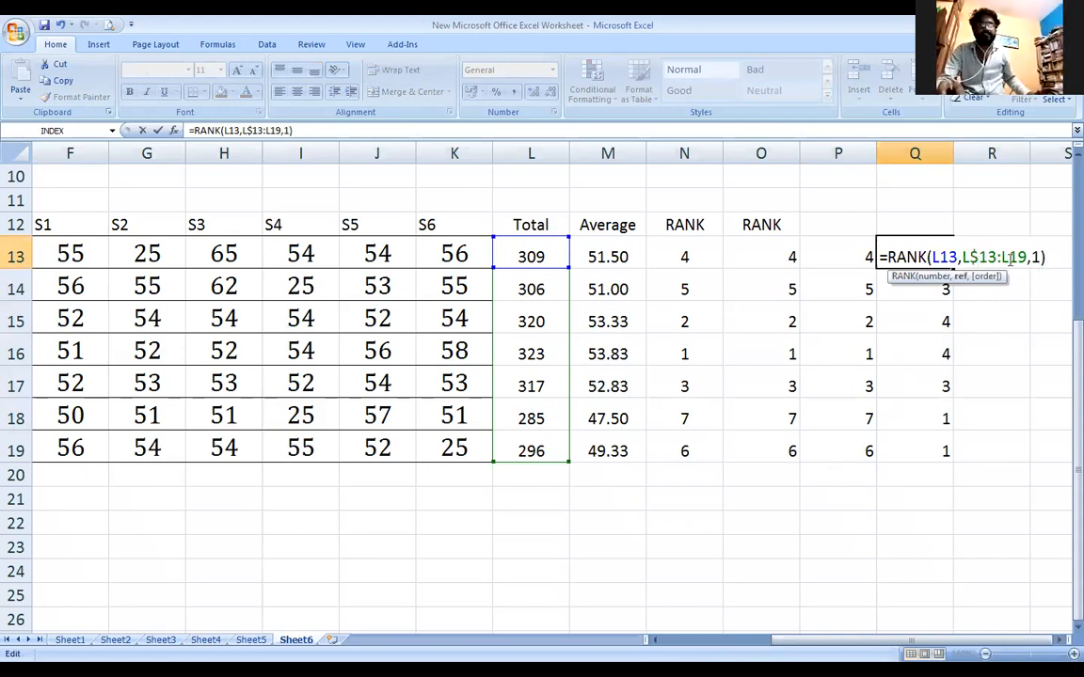
left_click(1009, 257)
type("$")
key("Return")
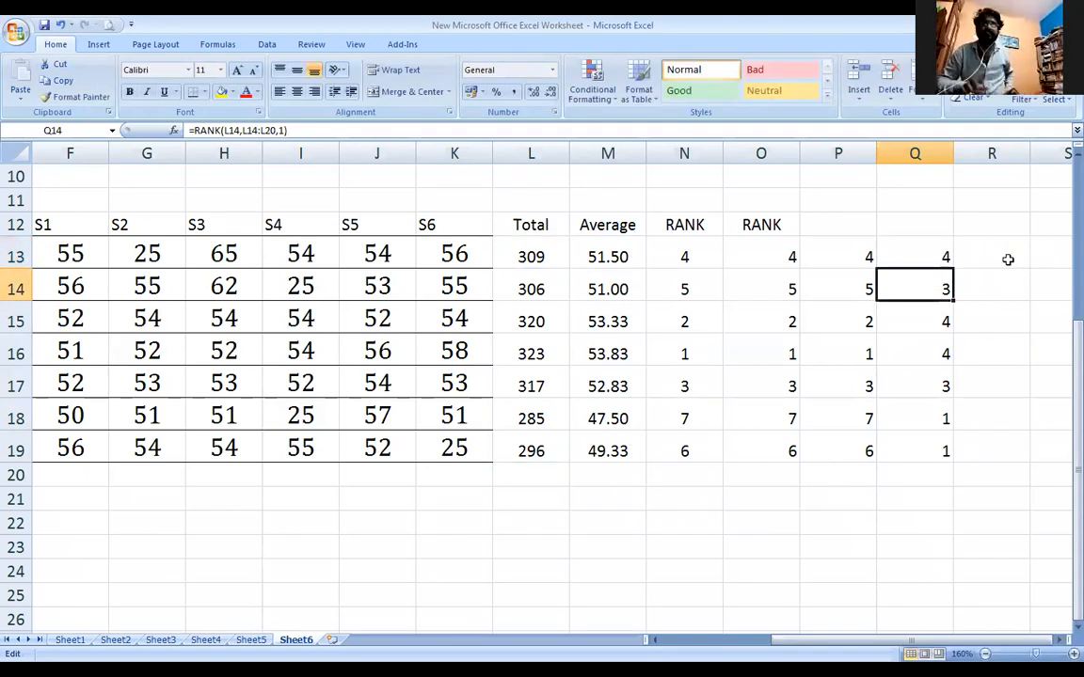
left_click(948, 257)
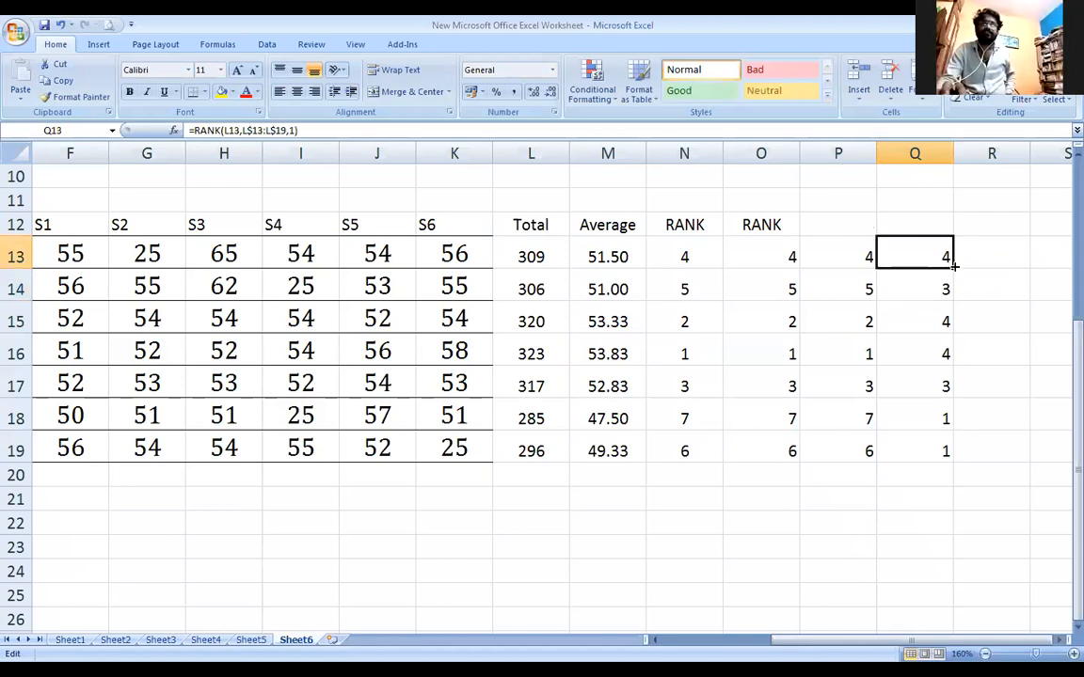
double_click(953, 267)
Compare the descending and ascending ranks of the totals in rows 16 and 18
left_click(982, 348)
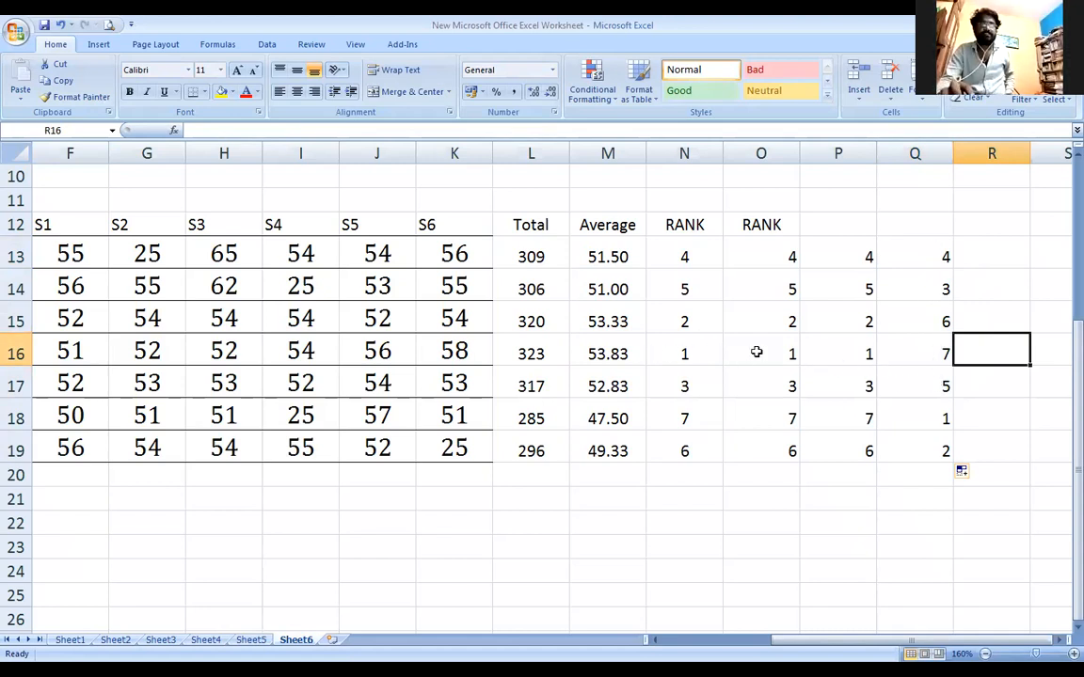
left_click(685, 354)
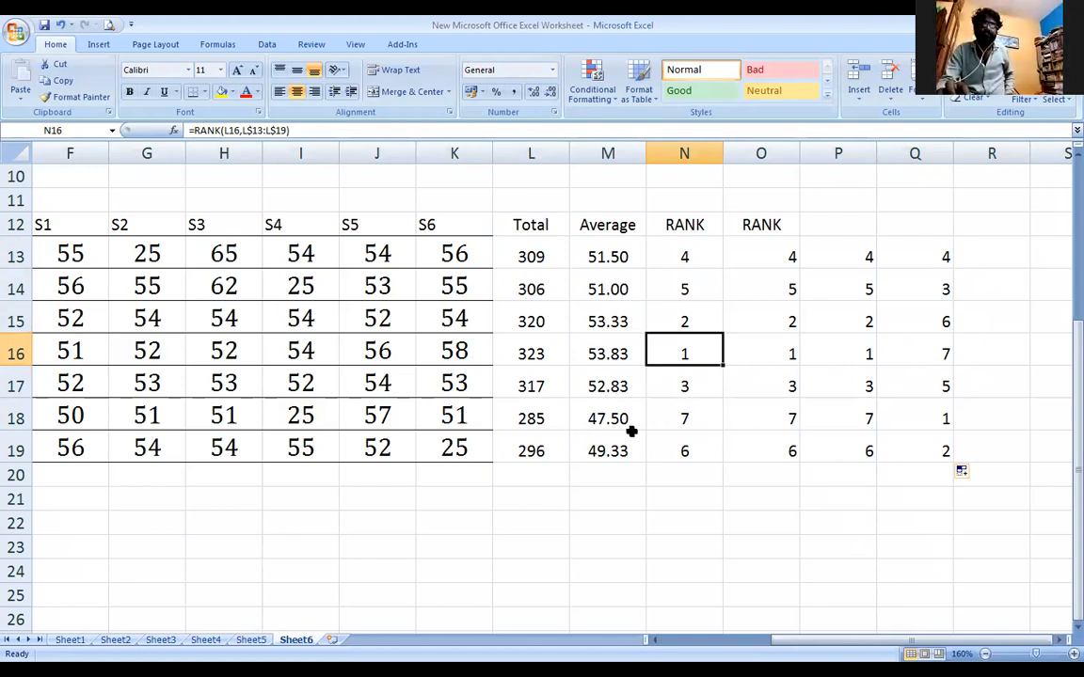
left_click_drag(515, 415, 917, 418)
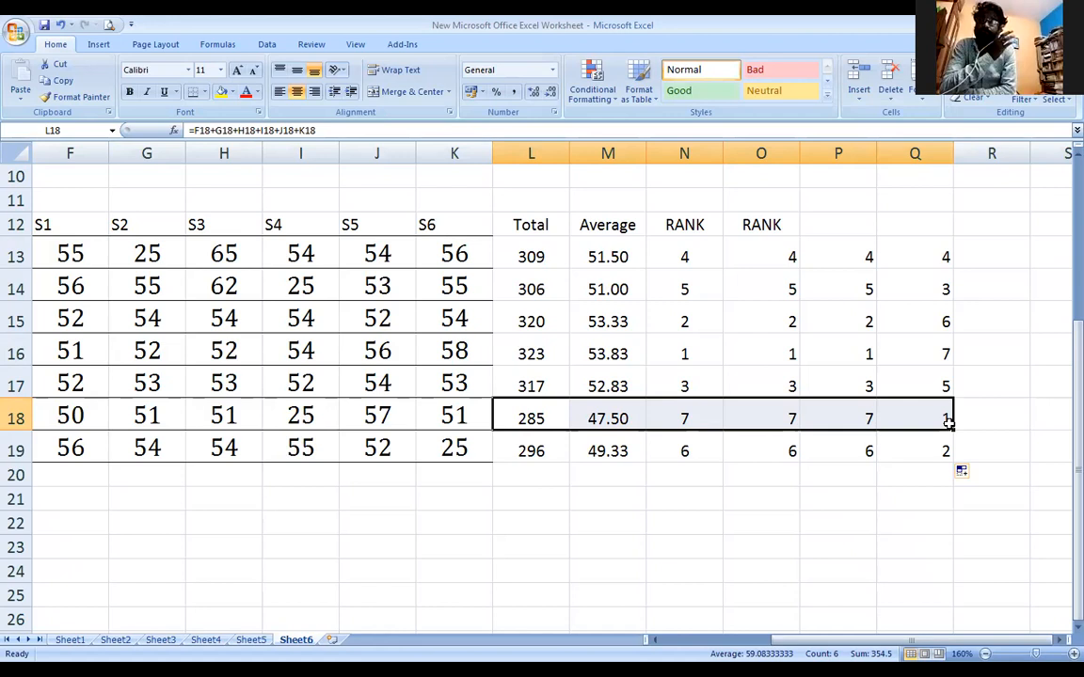
left_click(825, 516)
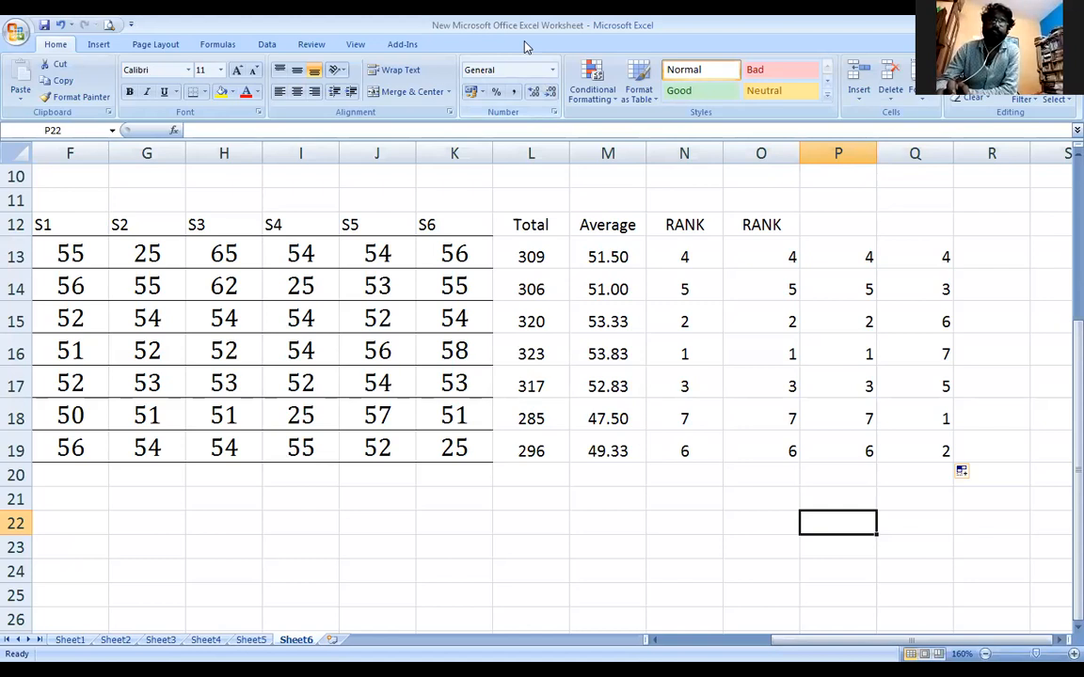
Delete columns O and P with the duplicate ranks, and clear out the adjacent ascending rank column
left_click(749, 150)
left_click_drag(749, 150, 834, 150)
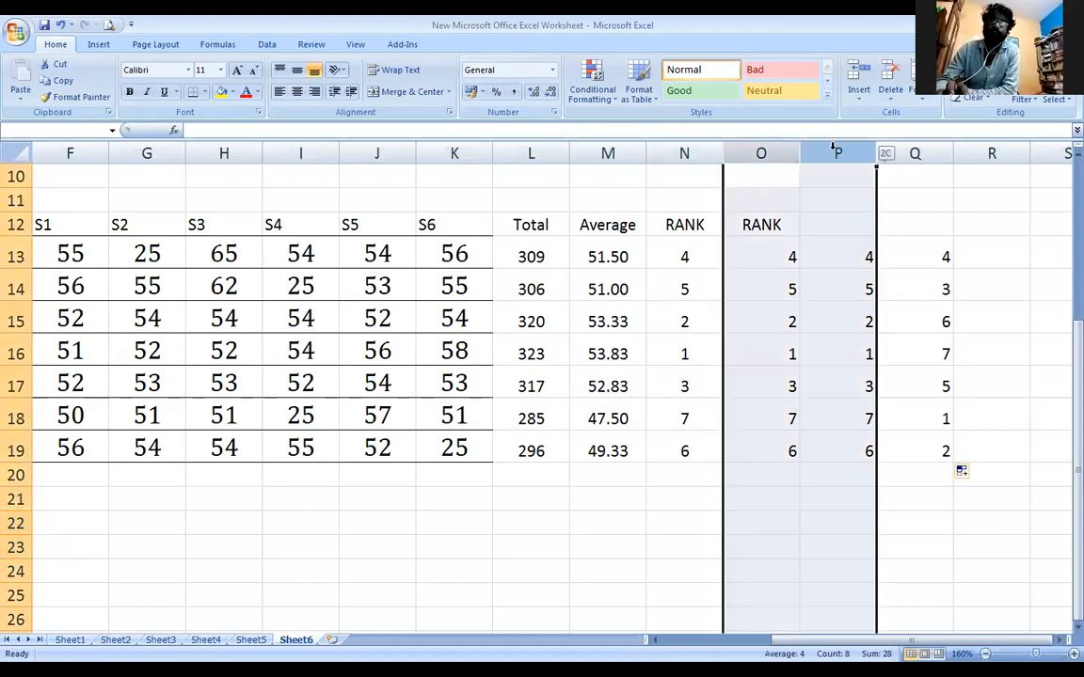
right_click(835, 152)
left_click(871, 244)
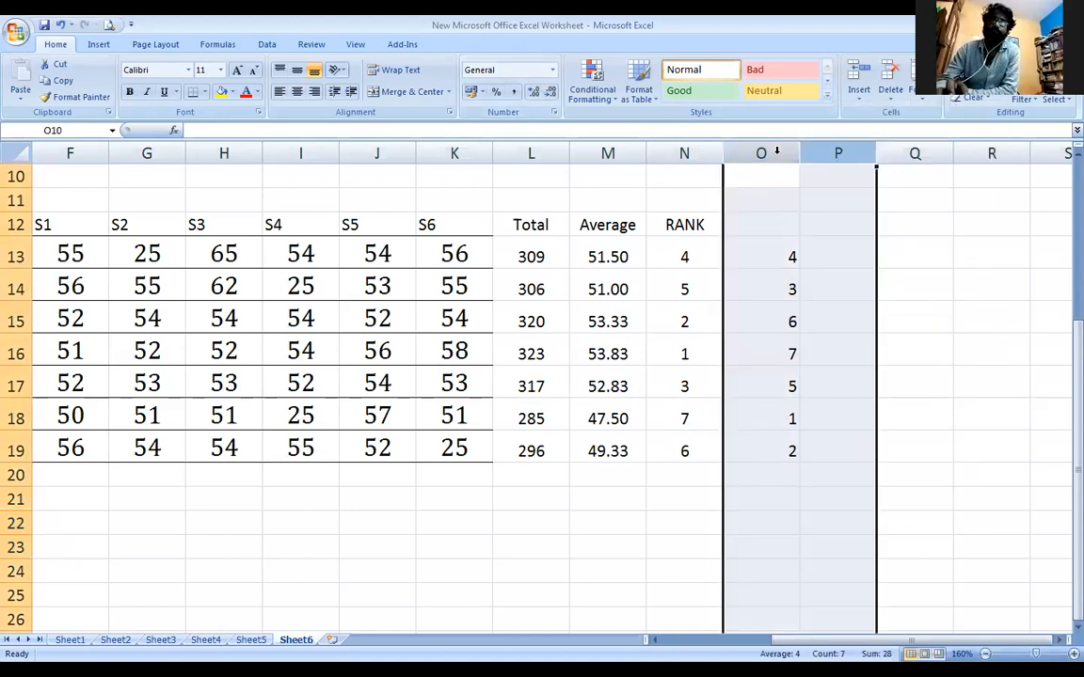
key("Delete")
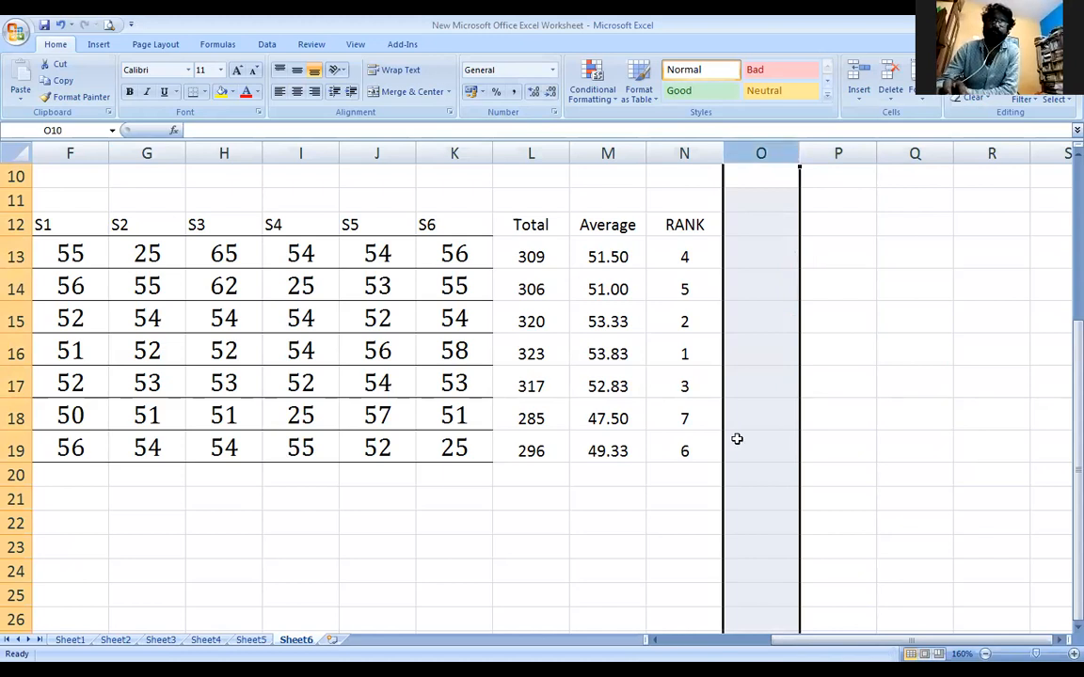
Copy the Name and Total columns, rows 12 to 19, and paste them at A1 of a new worksheet
left_click(656, 641)
left_click(654, 641)
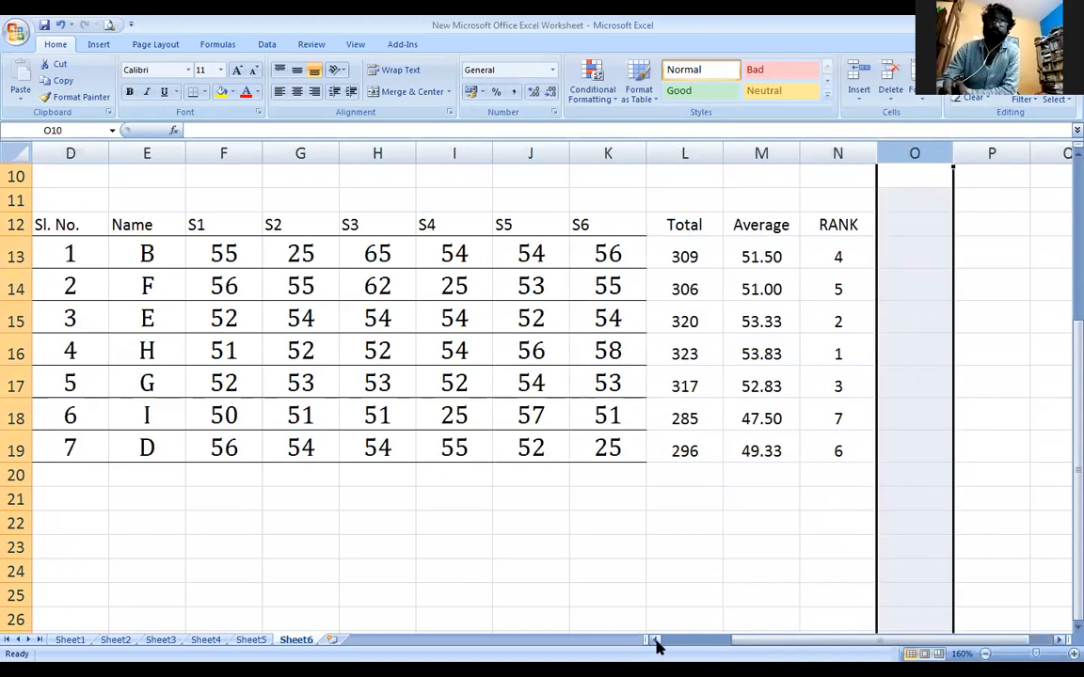
left_click(684, 520)
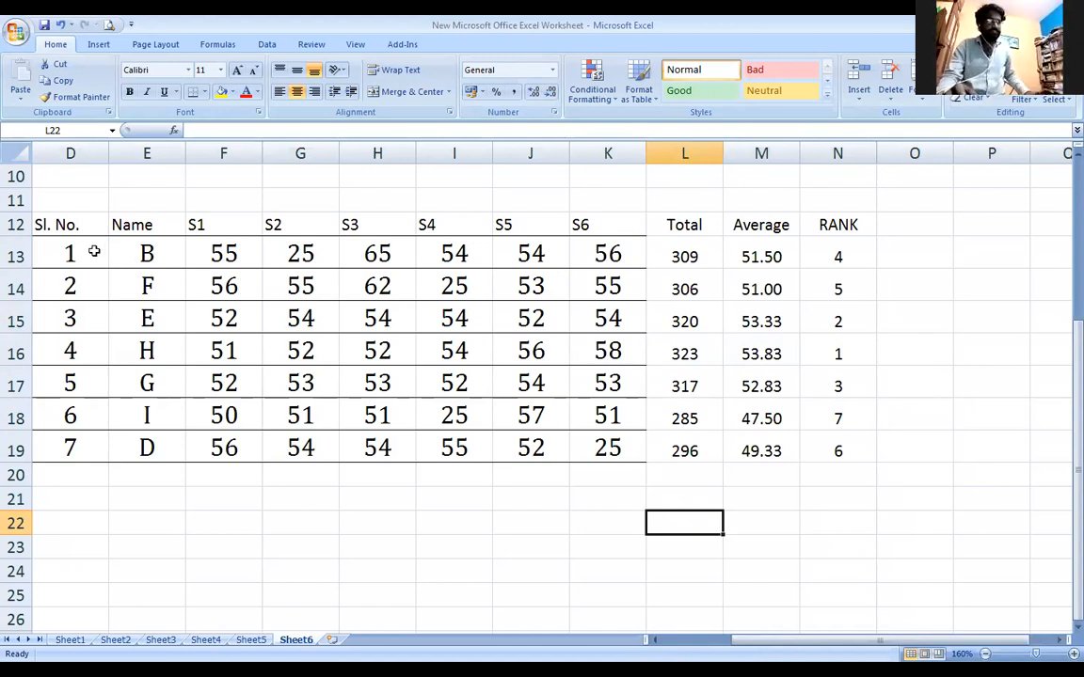
left_click(126, 249)
left_click_drag(136, 226, 183, 442)
left_click_drag(694, 234, 694, 446)
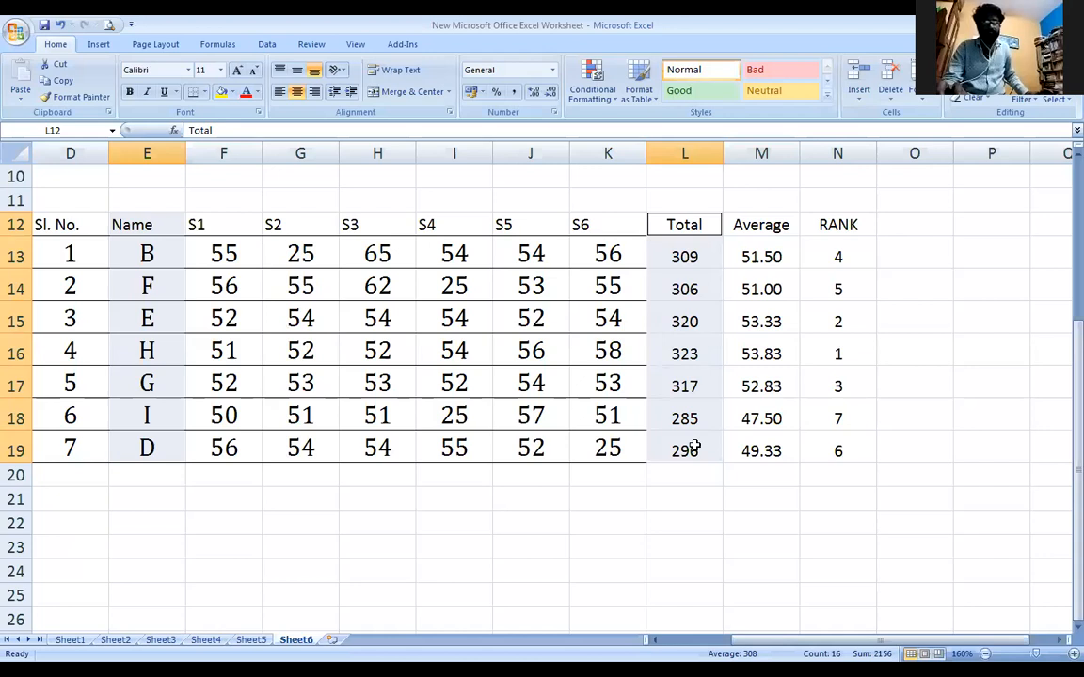
key("ctrl+c")
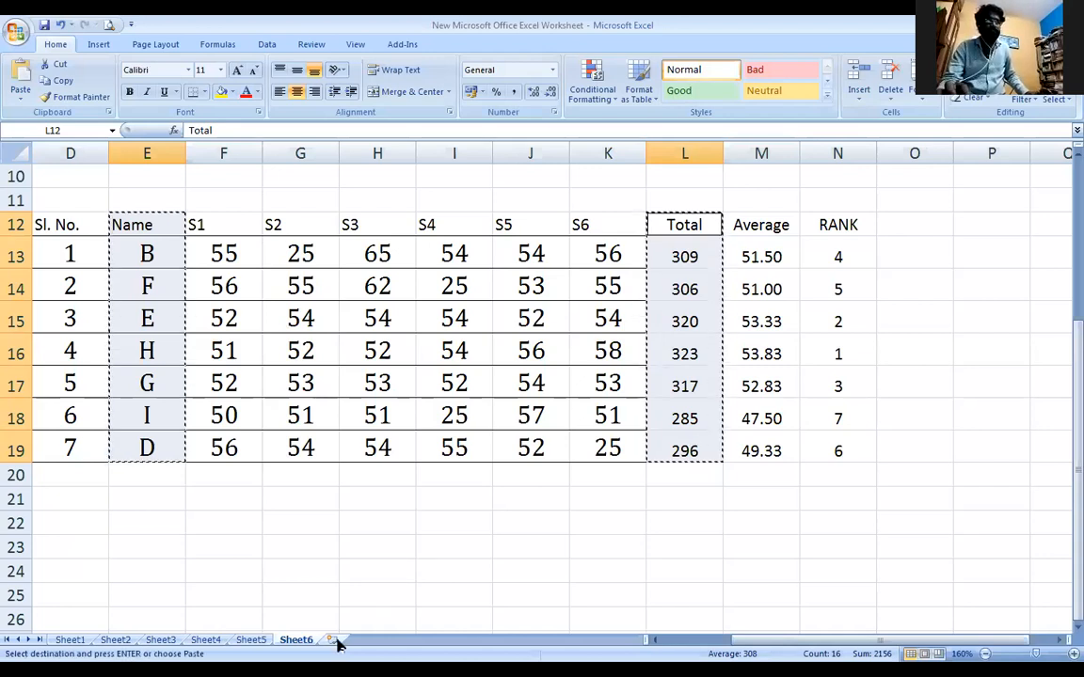
left_click(336, 640)
key("ctrl+v")
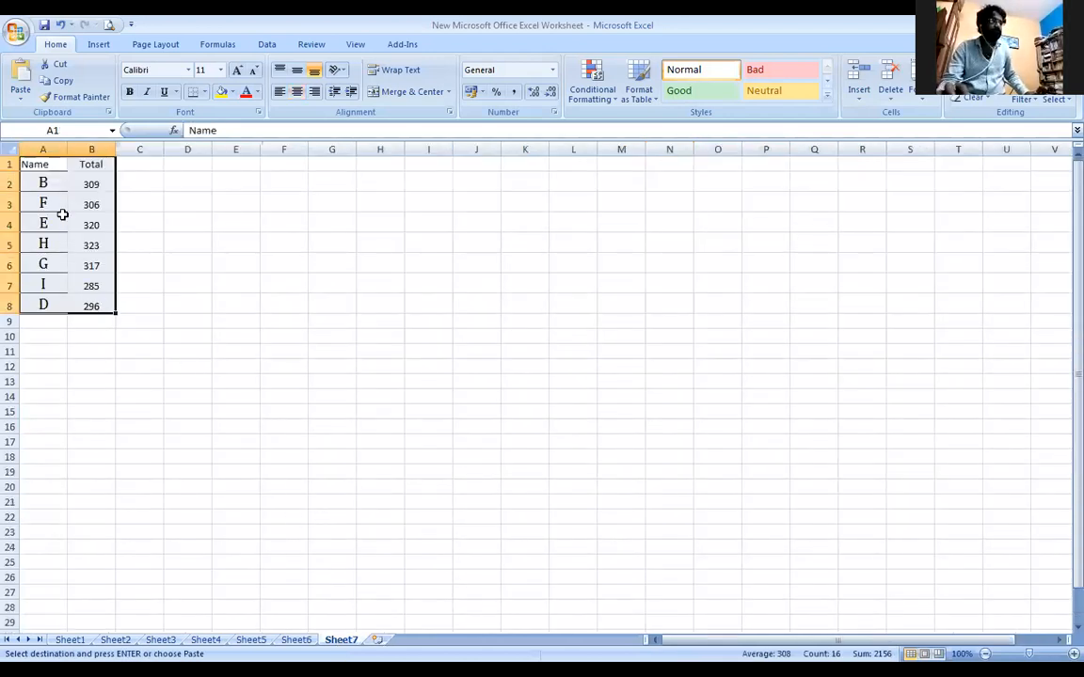
Insert a 2-D clustered column chart of the Name and Total data and position it beside the table
left_click_drag(47, 205, 92, 302)
scroll(92, 301, "up", 5)
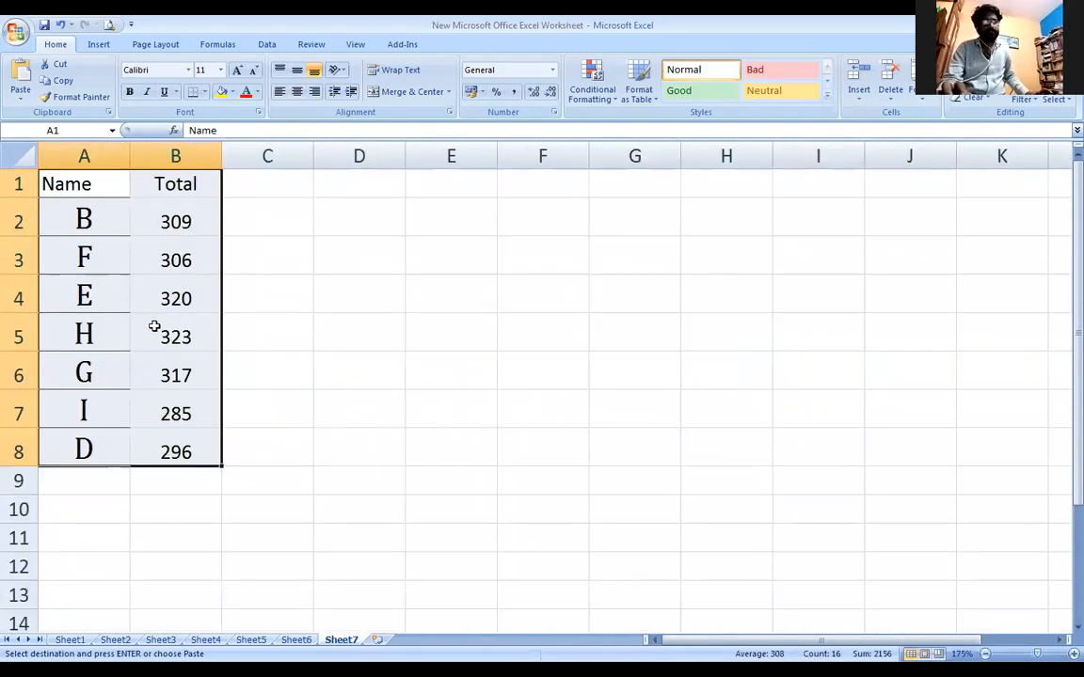
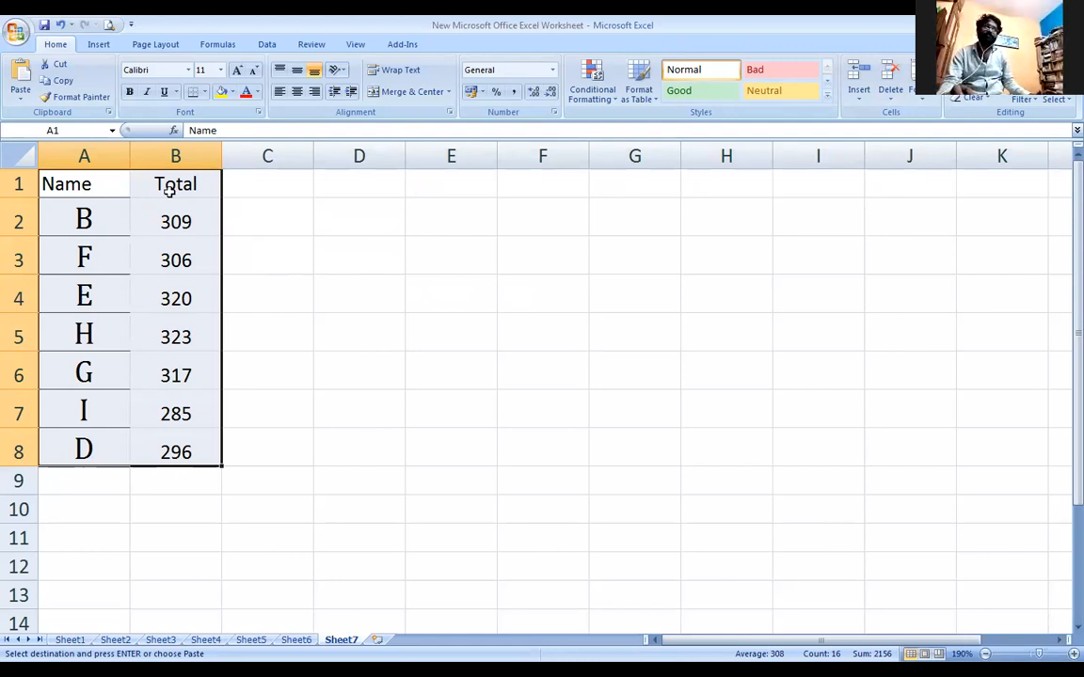
left_click(99, 45)
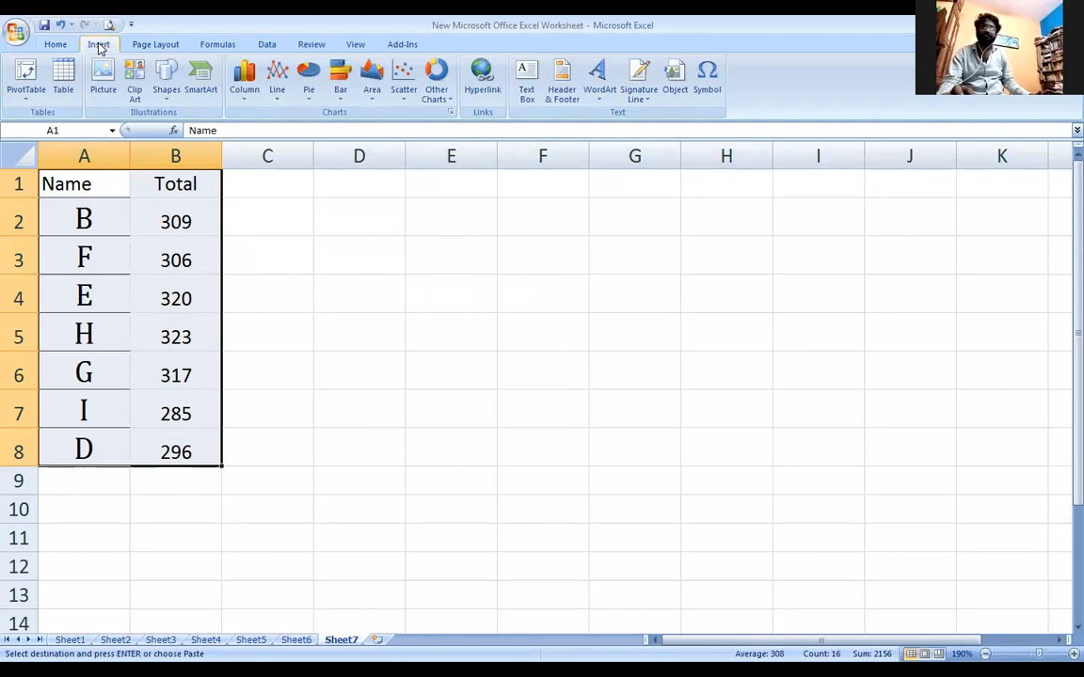
left_click(247, 89)
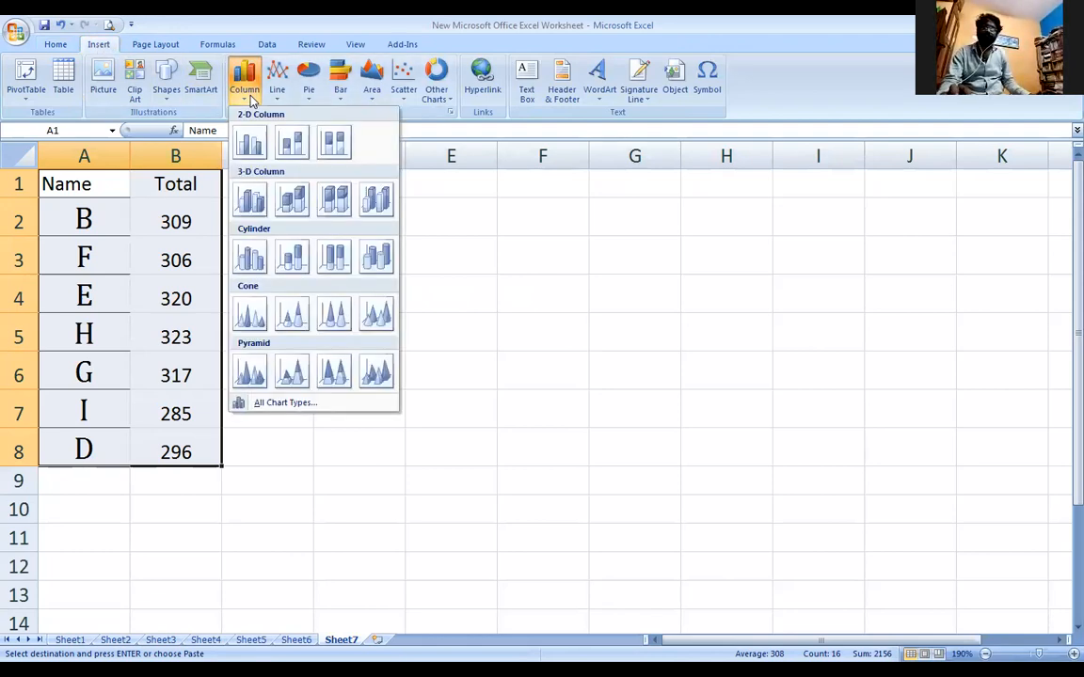
left_click(250, 143)
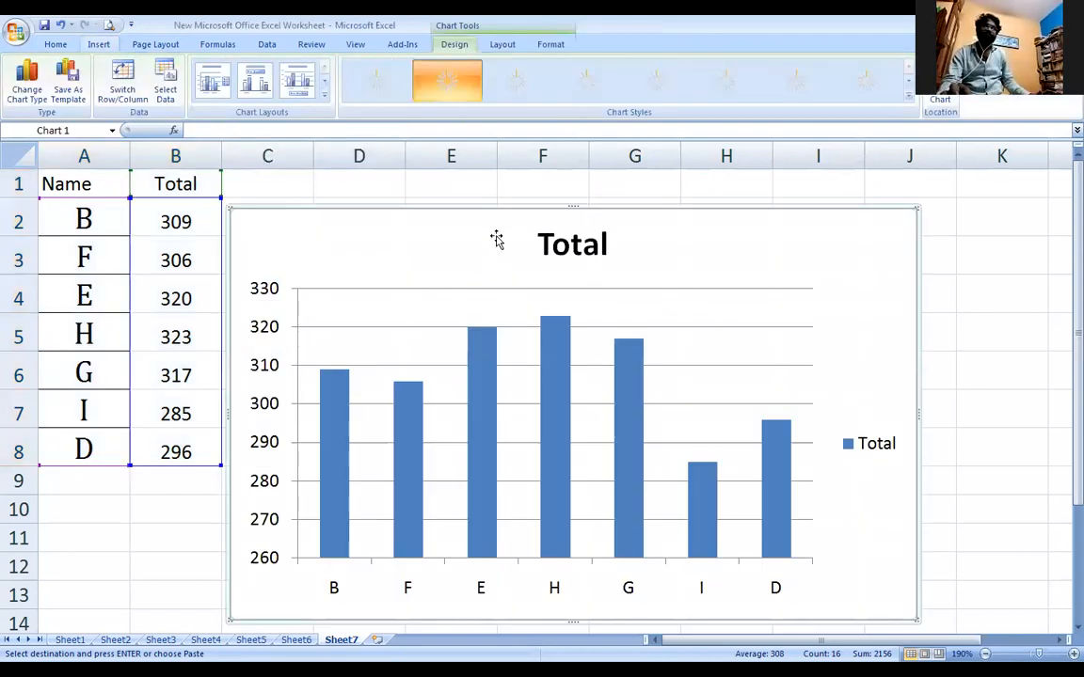
left_click_drag(520, 210, 567, 206)
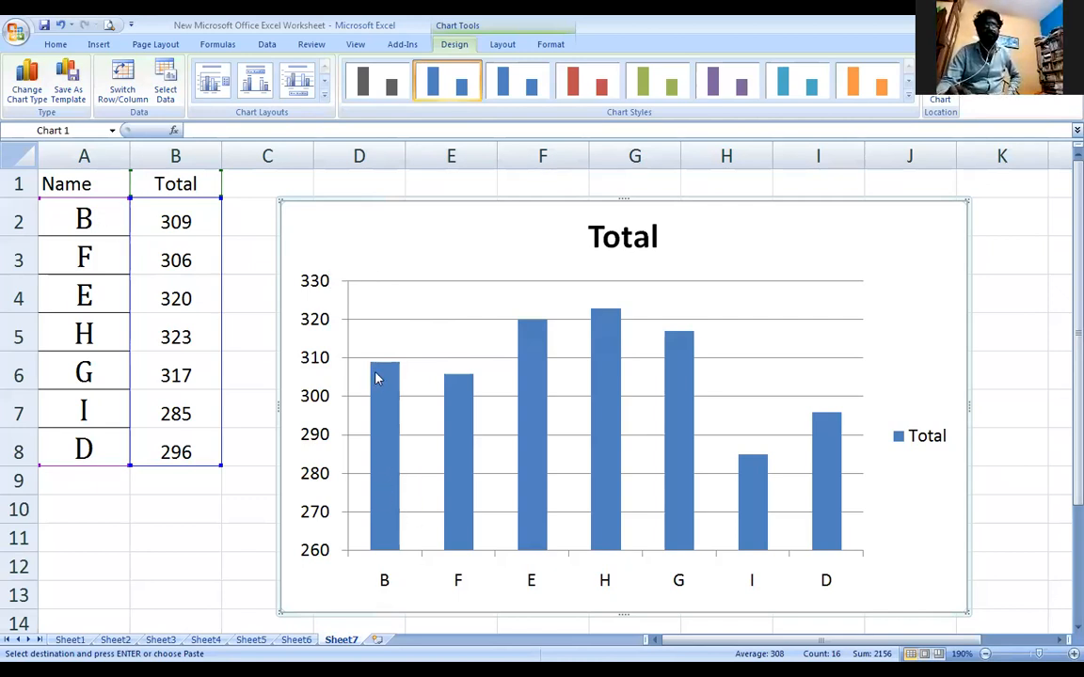
Change the chart title to "Students Performance"
mouse_move(378, 375)
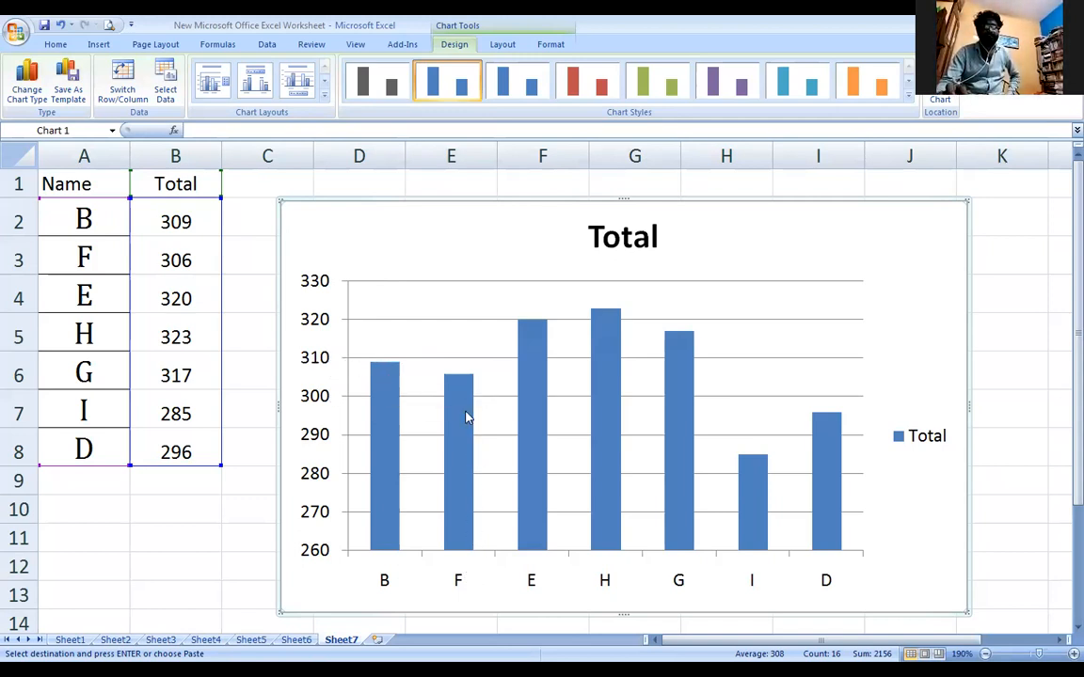
mouse_move(463, 382)
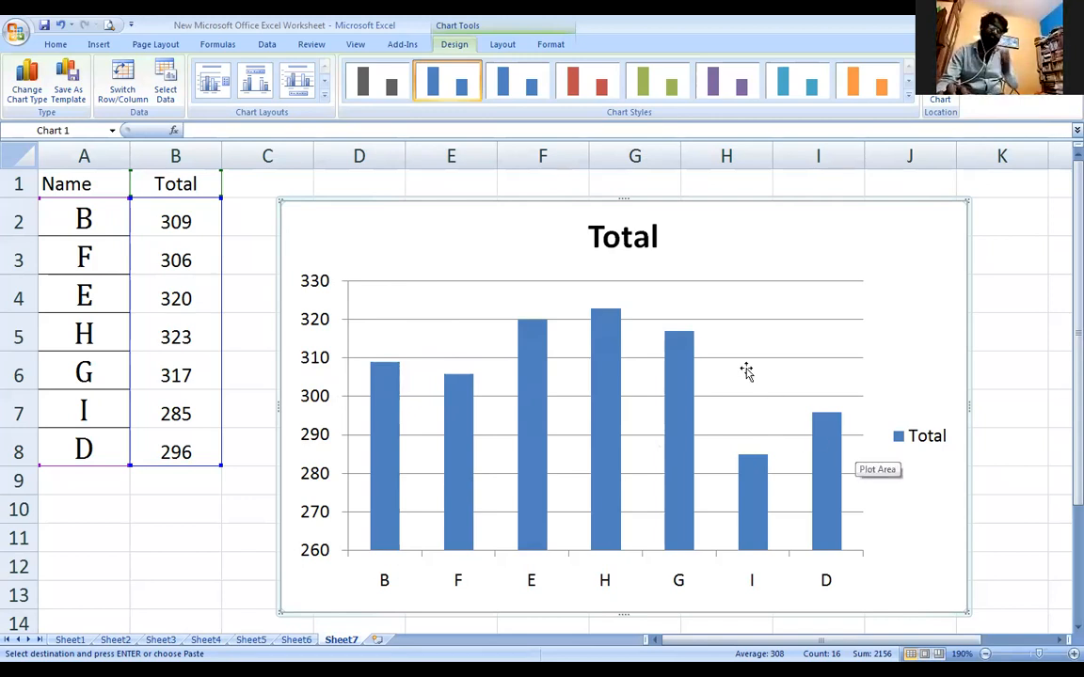
left_click(611, 236)
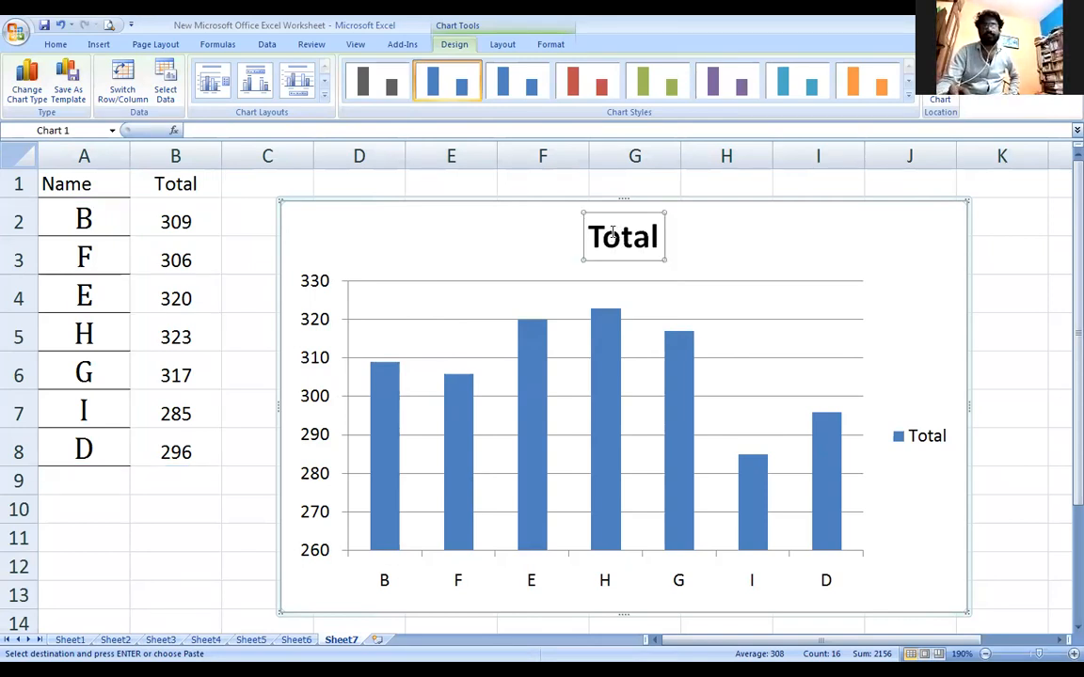
left_click_drag(593, 237, 663, 241)
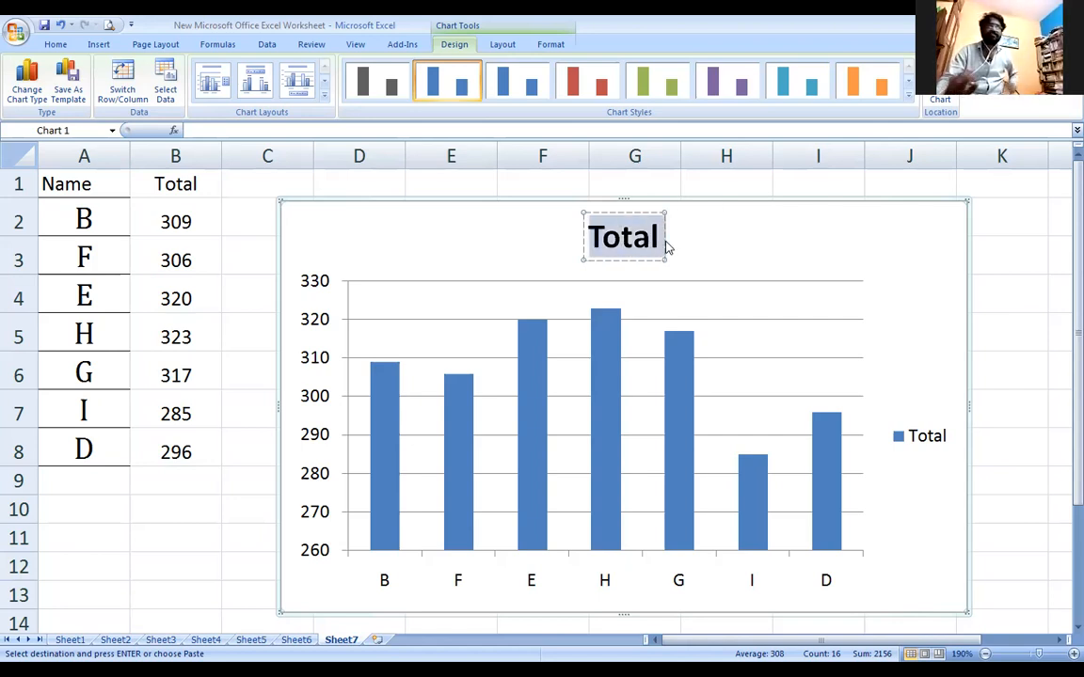
type("Students Par")
key("BackSpace")
key("BackSpace")
key("BackSpace")
key("BackSpace")
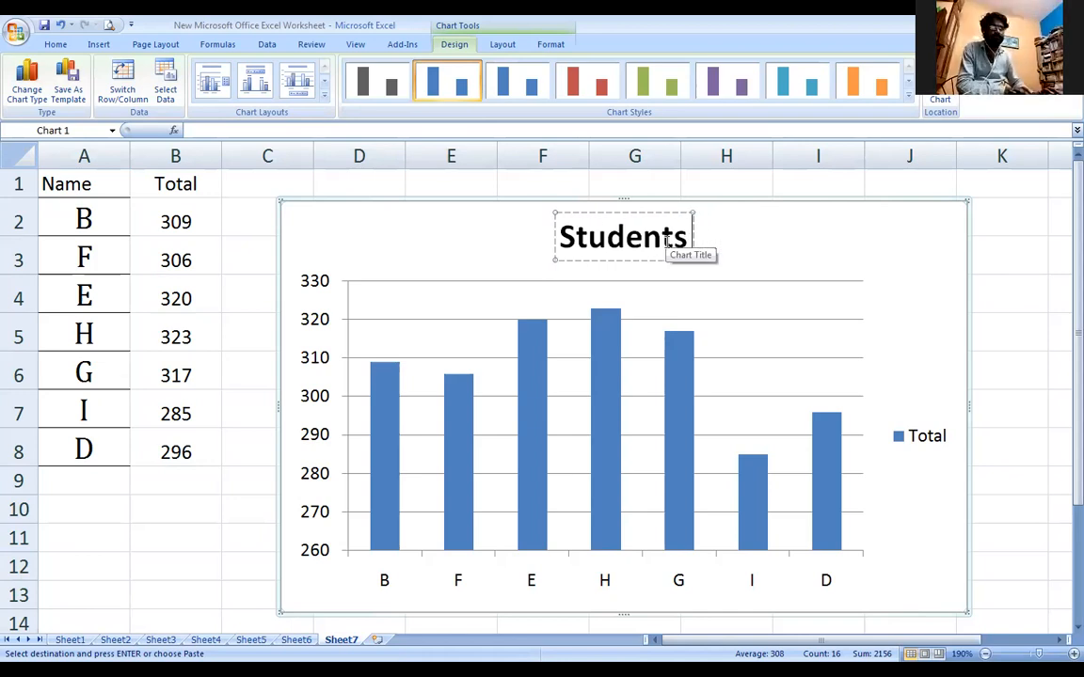
type("\\")
key("BackSpace")
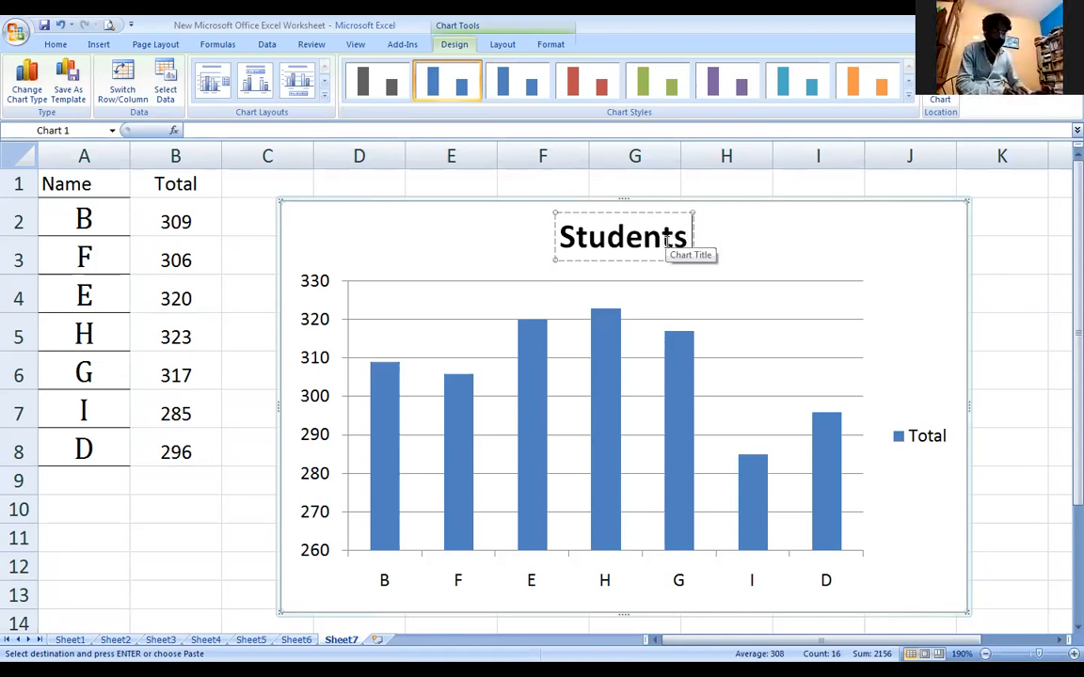
type("Perfromance")
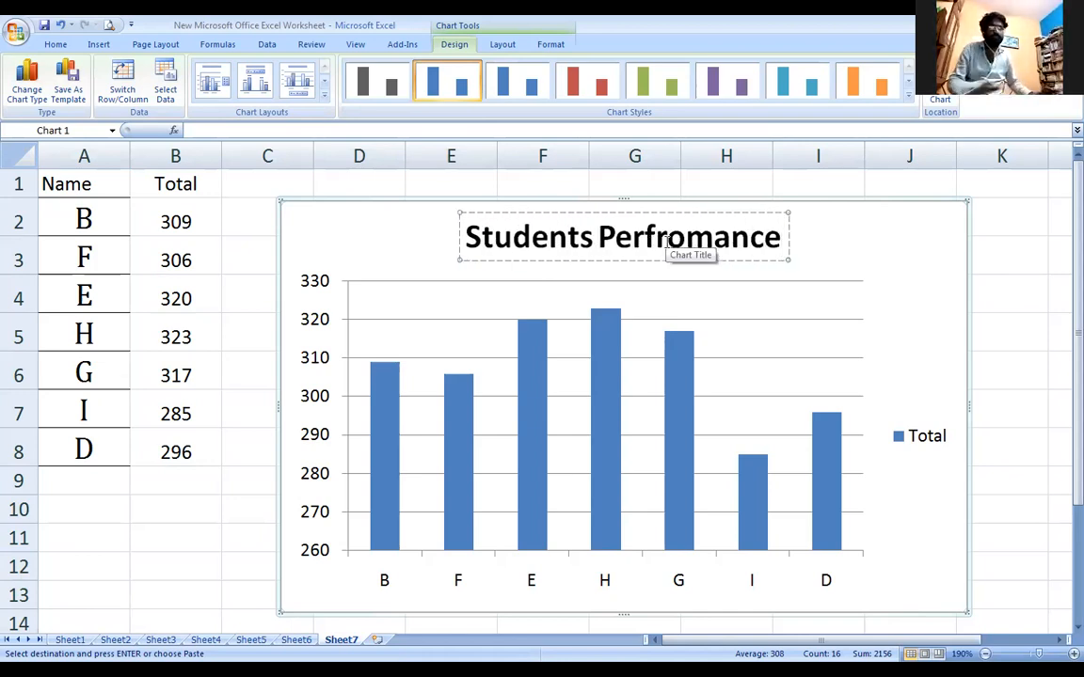
left_click(665, 240)
key("BackSpace")
left_click(665, 241)
type("r")
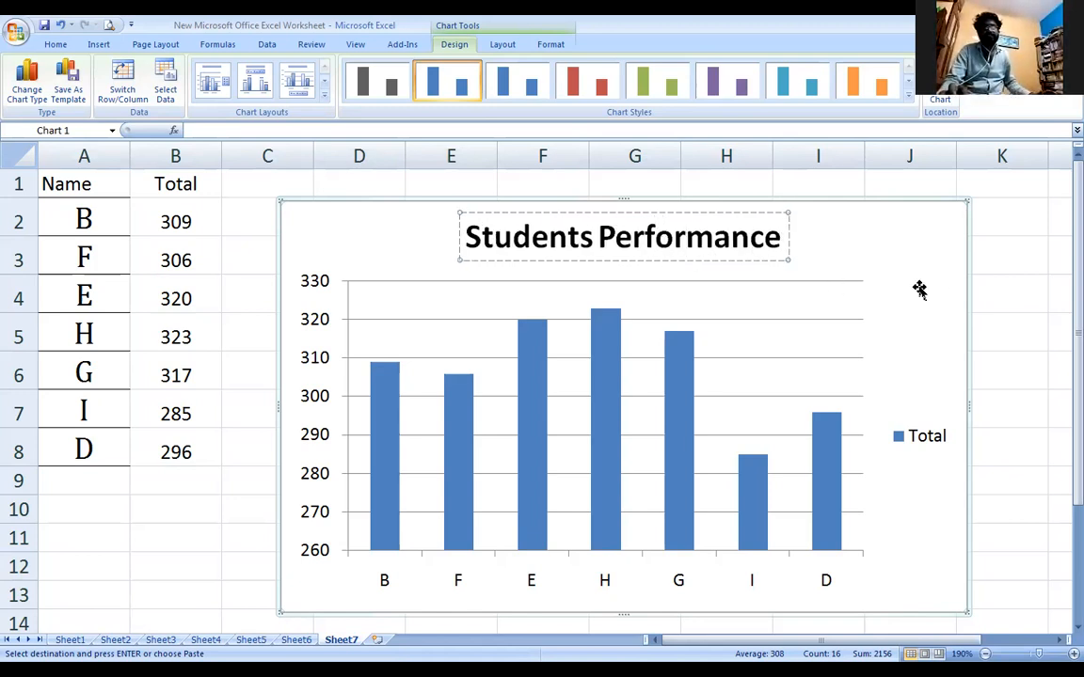
left_click(1024, 302)
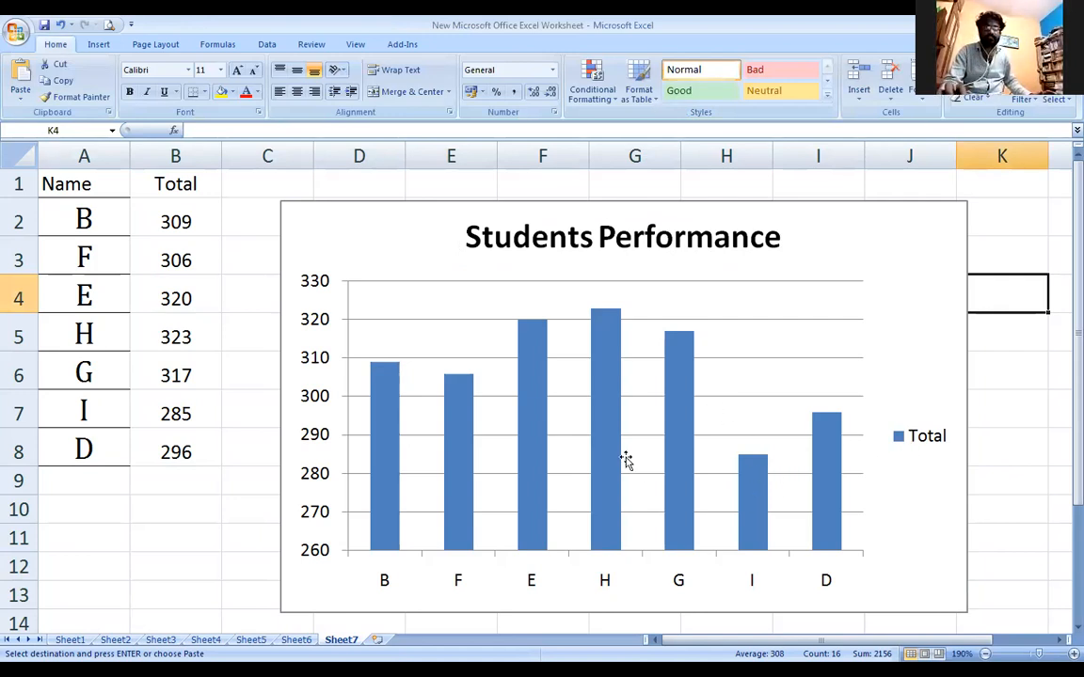
Add data labels to the columns of the Total series
left_click(899, 440)
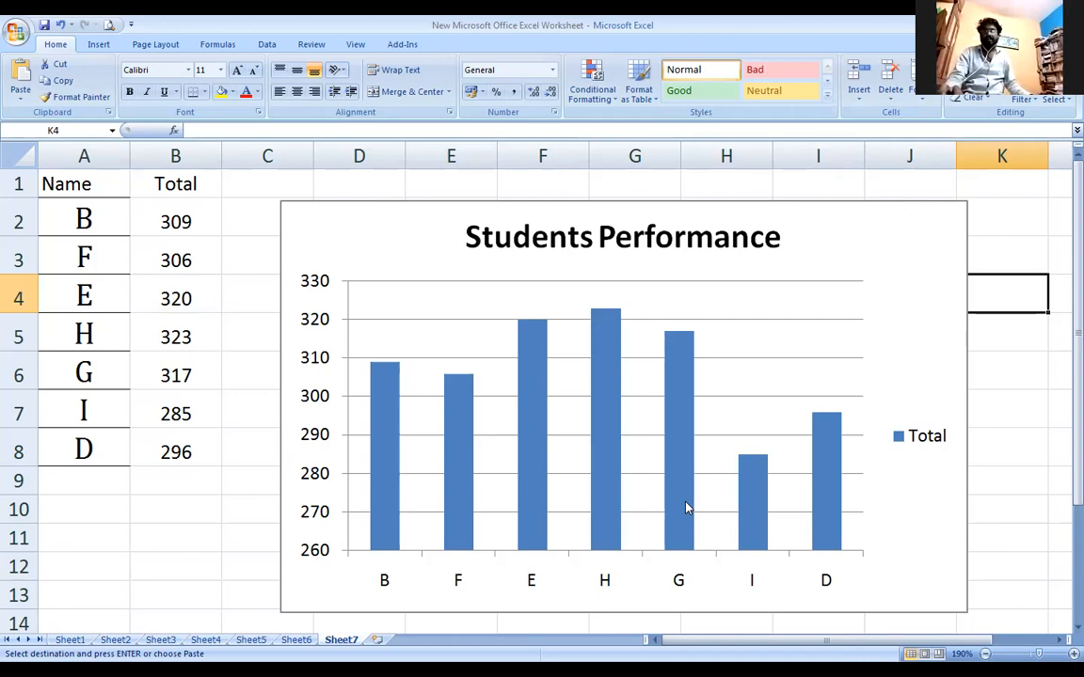
left_click(387, 430)
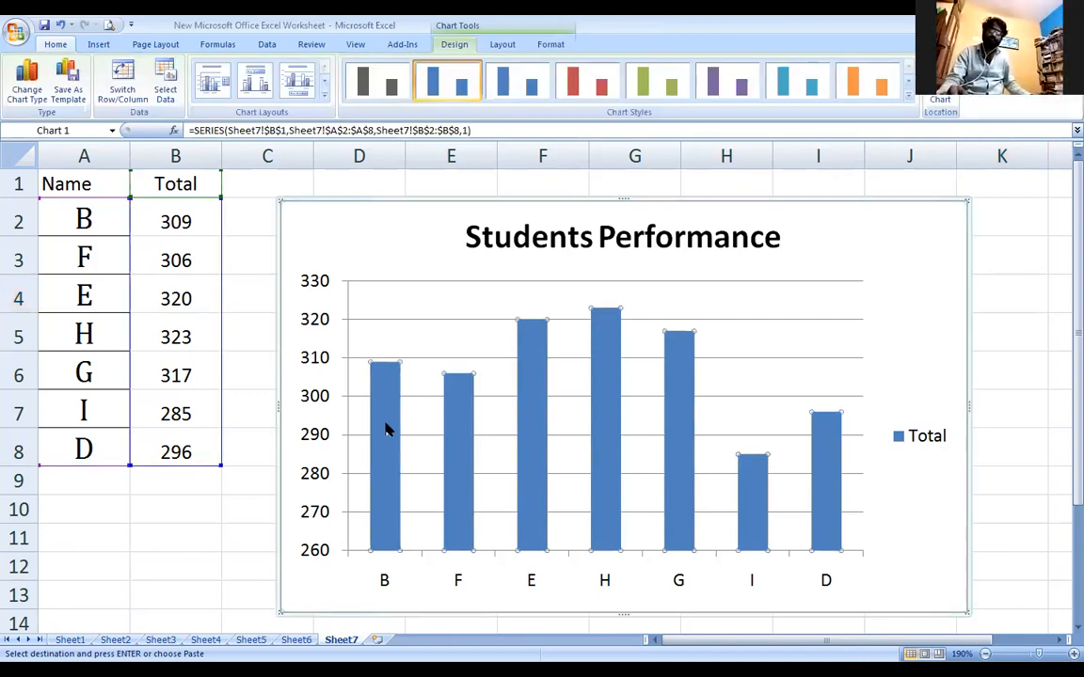
mouse_move(386, 430)
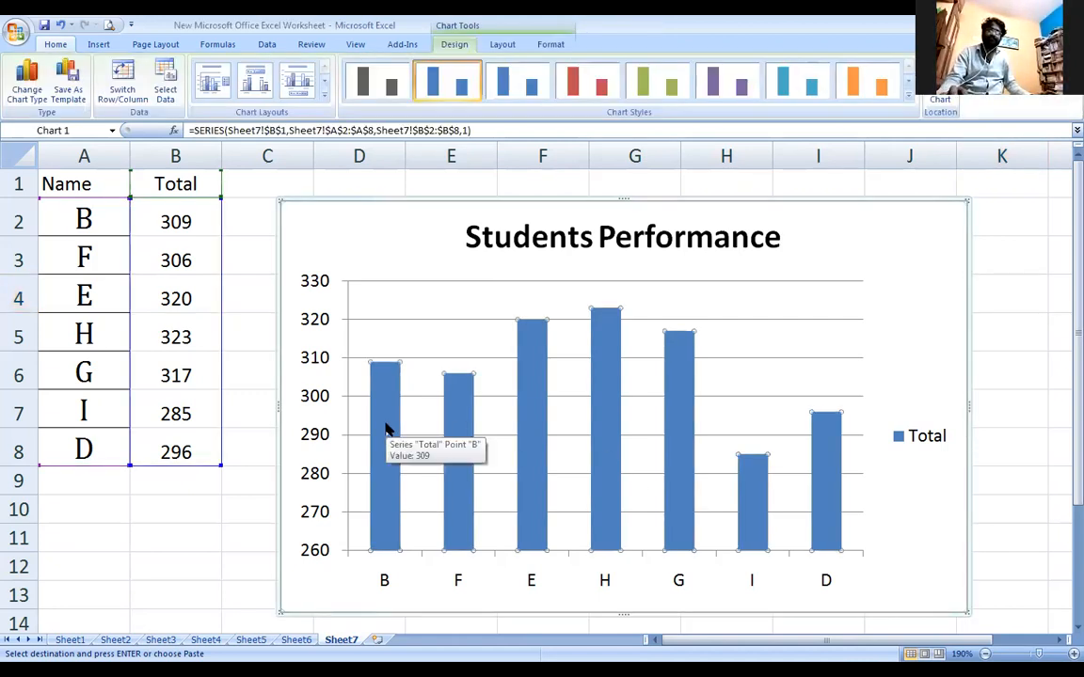
right_click(386, 430)
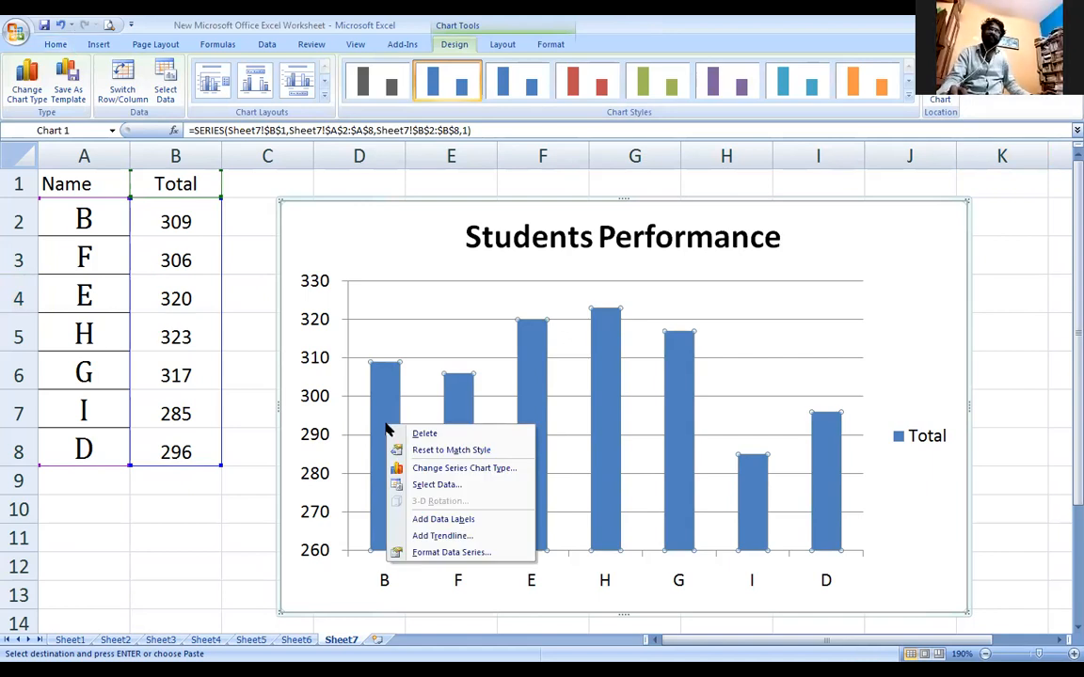
left_click(475, 523)
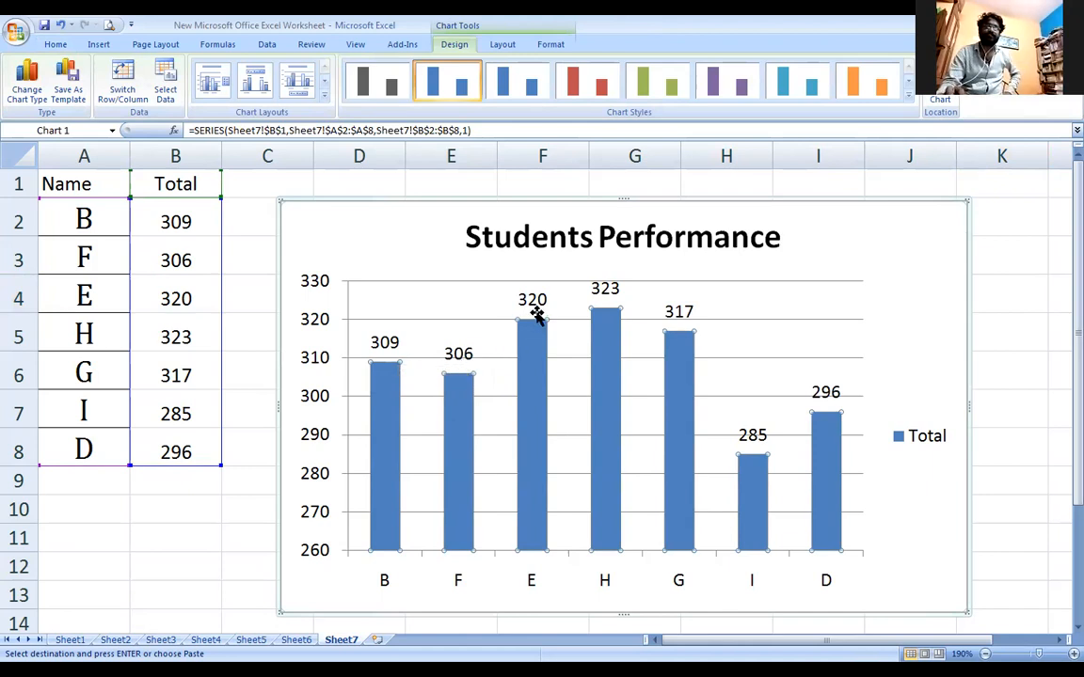
Try an exponential trendline on the Total series and undo it
right_click(827, 449)
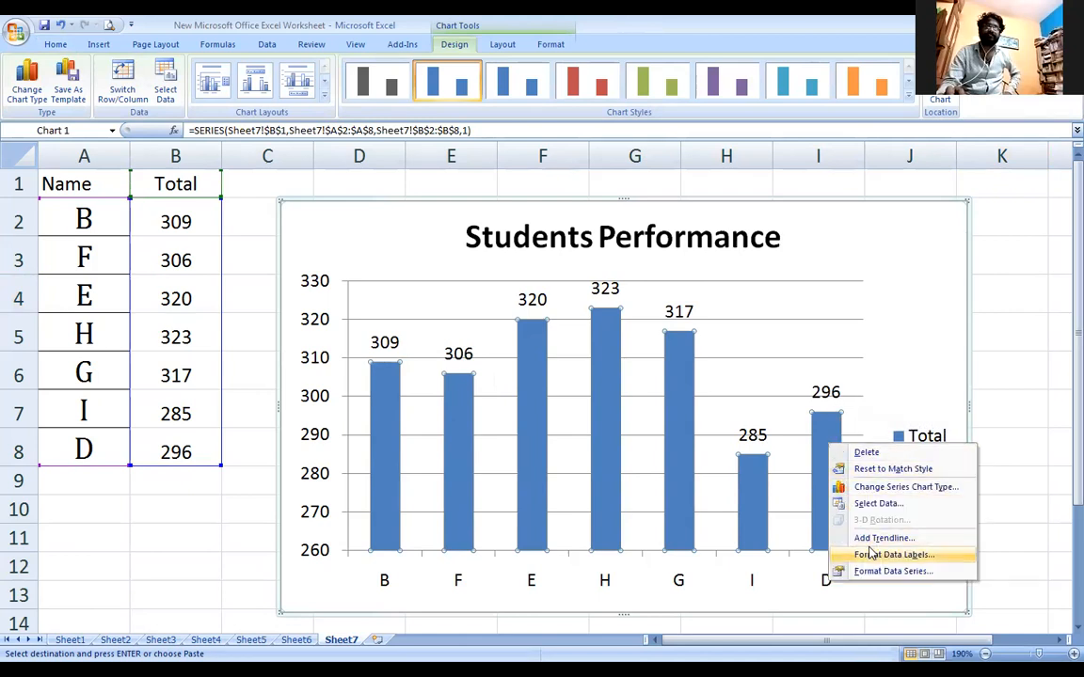
left_click(873, 539)
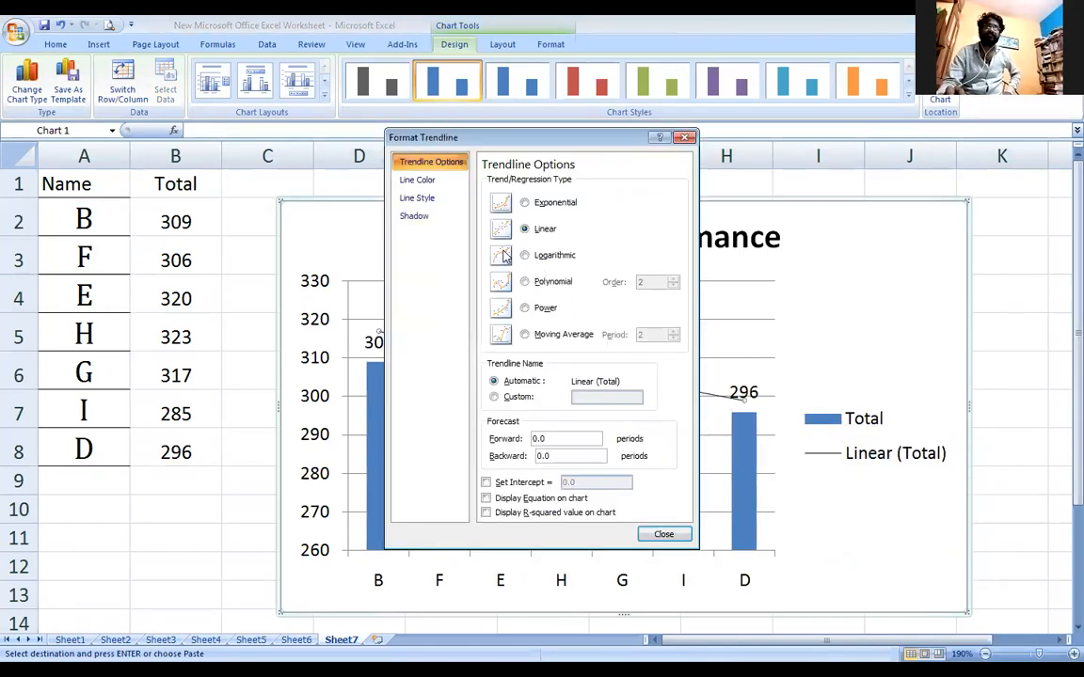
left_click(525, 204)
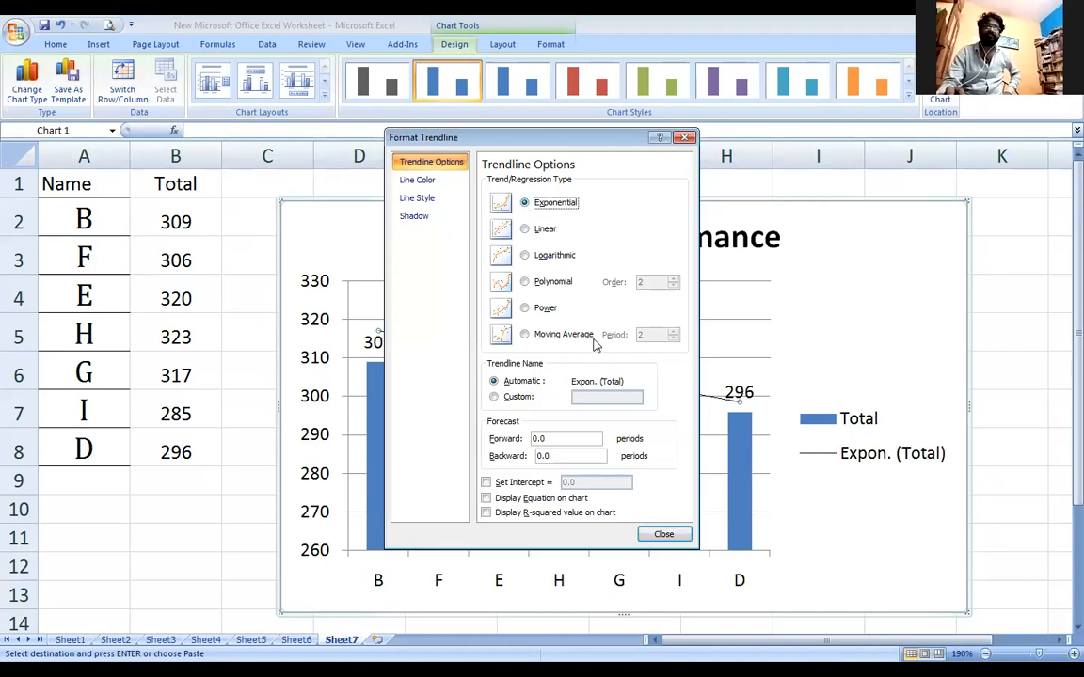
left_click(673, 538)
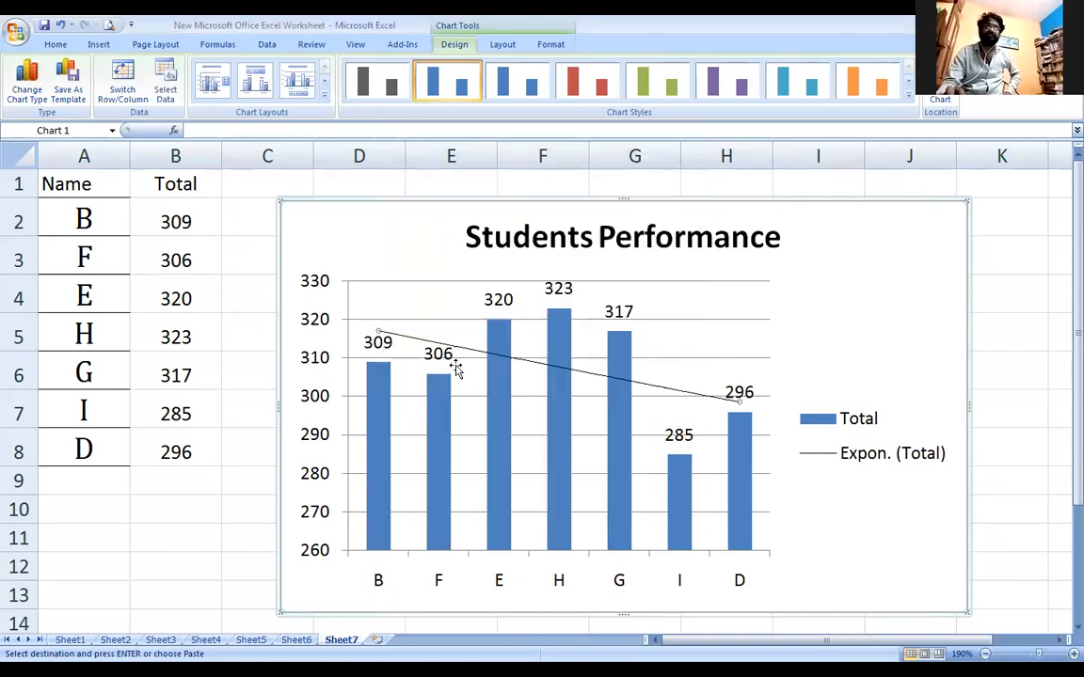
left_click(423, 341)
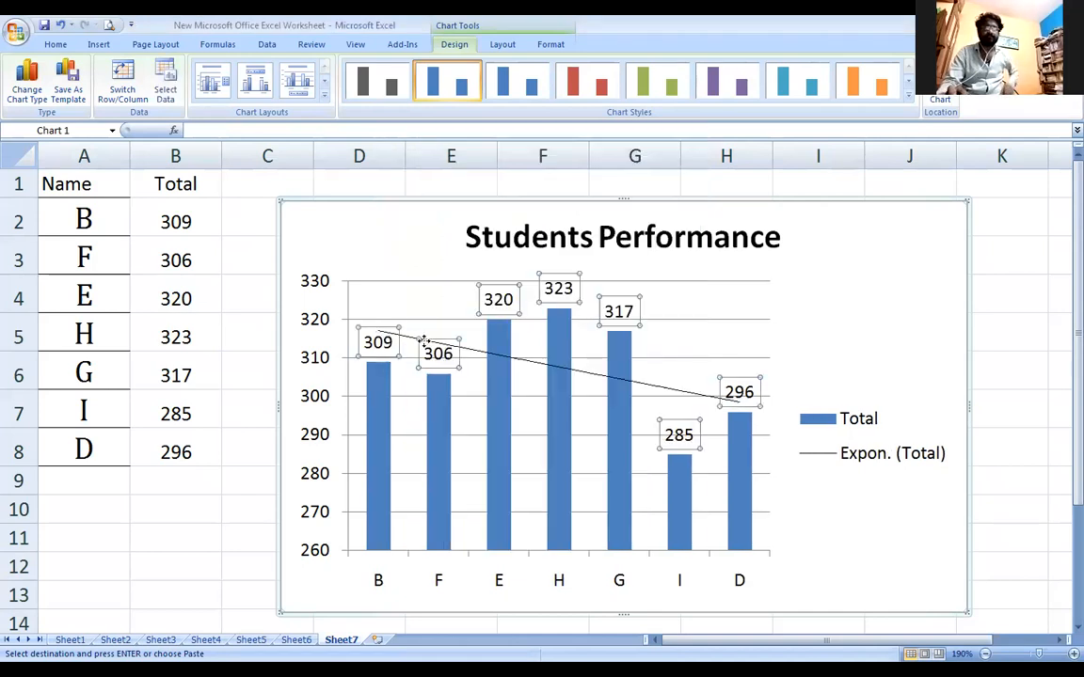
key("ctrl+z")
key("ctrl+z")
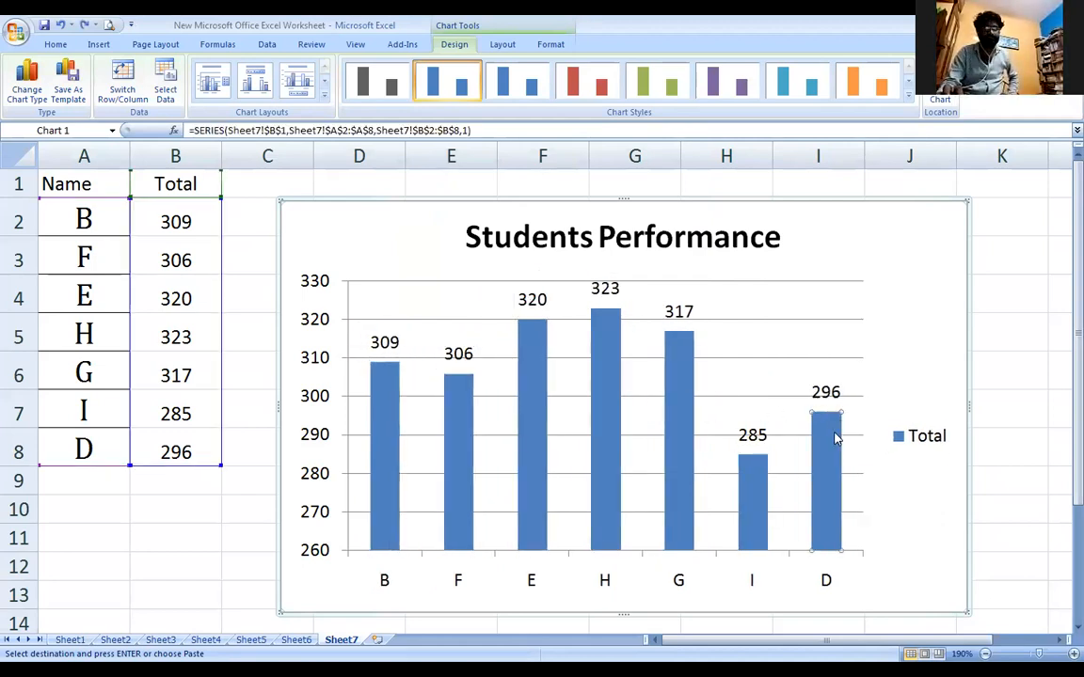
Try the category name and series name in student D's data label, and return it to showing only the value
right_click(834, 434)
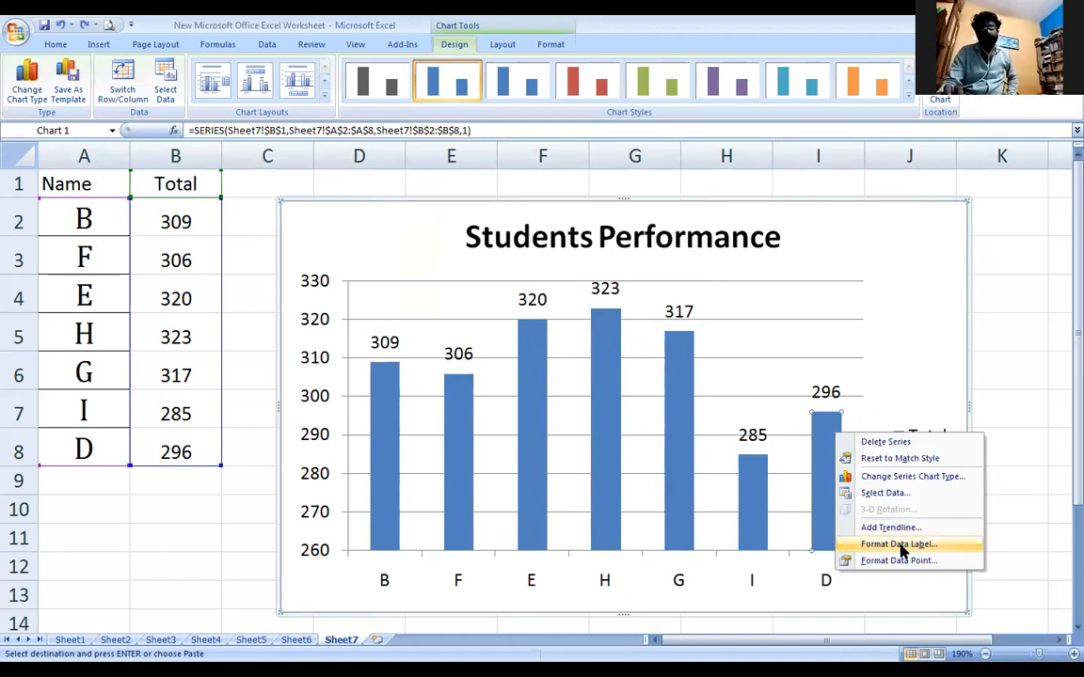
left_click(900, 545)
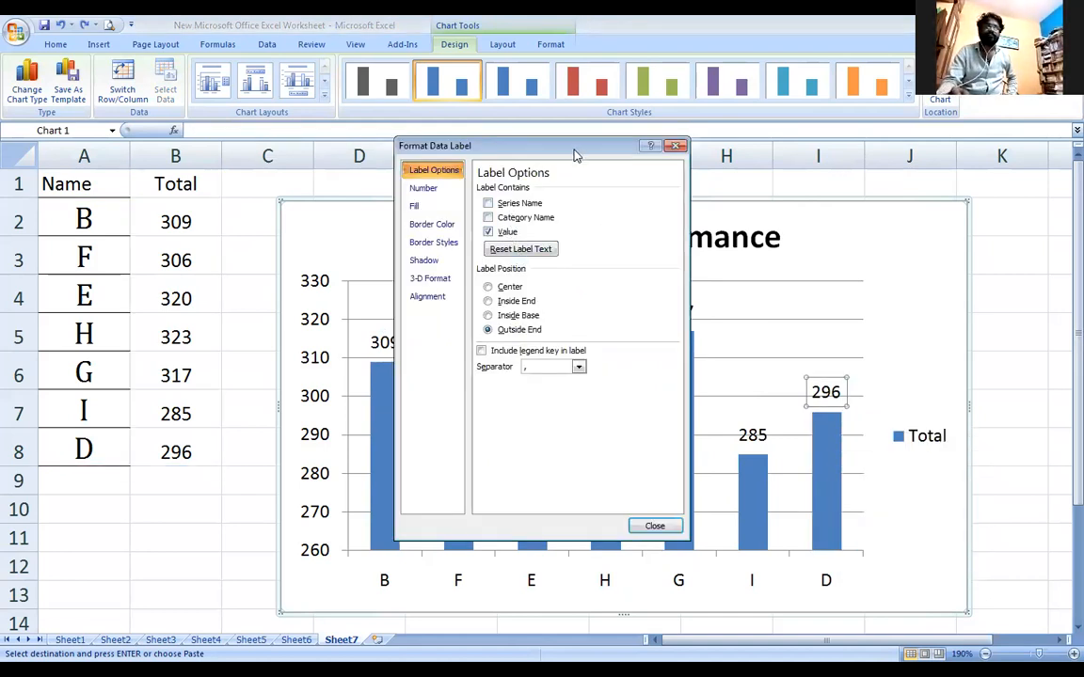
left_click_drag(577, 153, 212, 162)
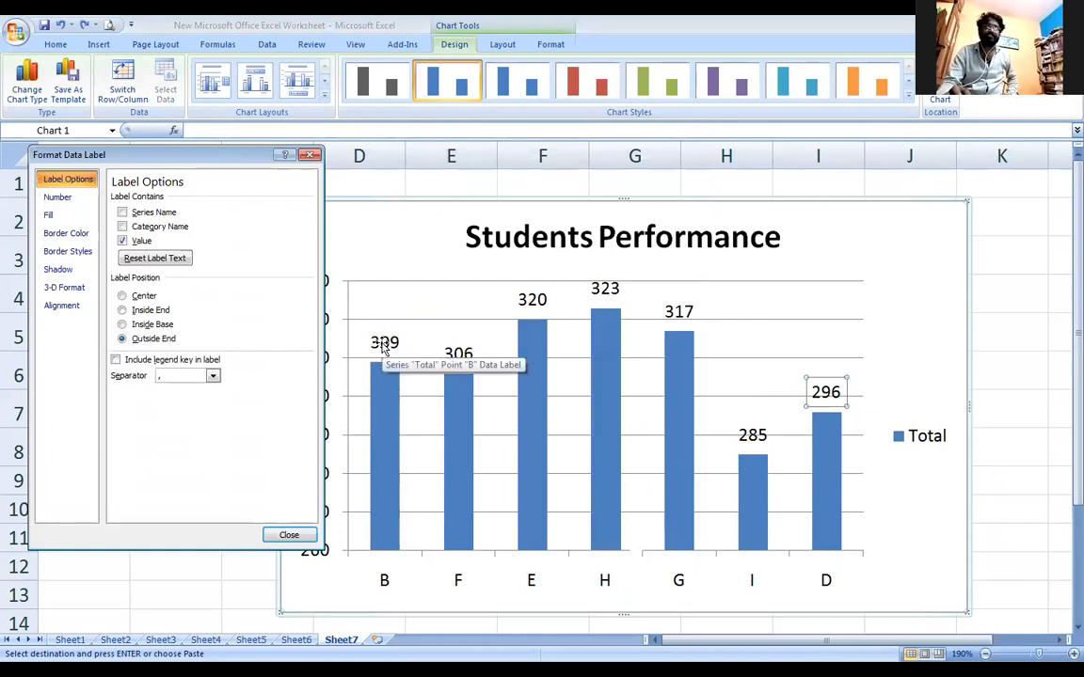
left_click(122, 226)
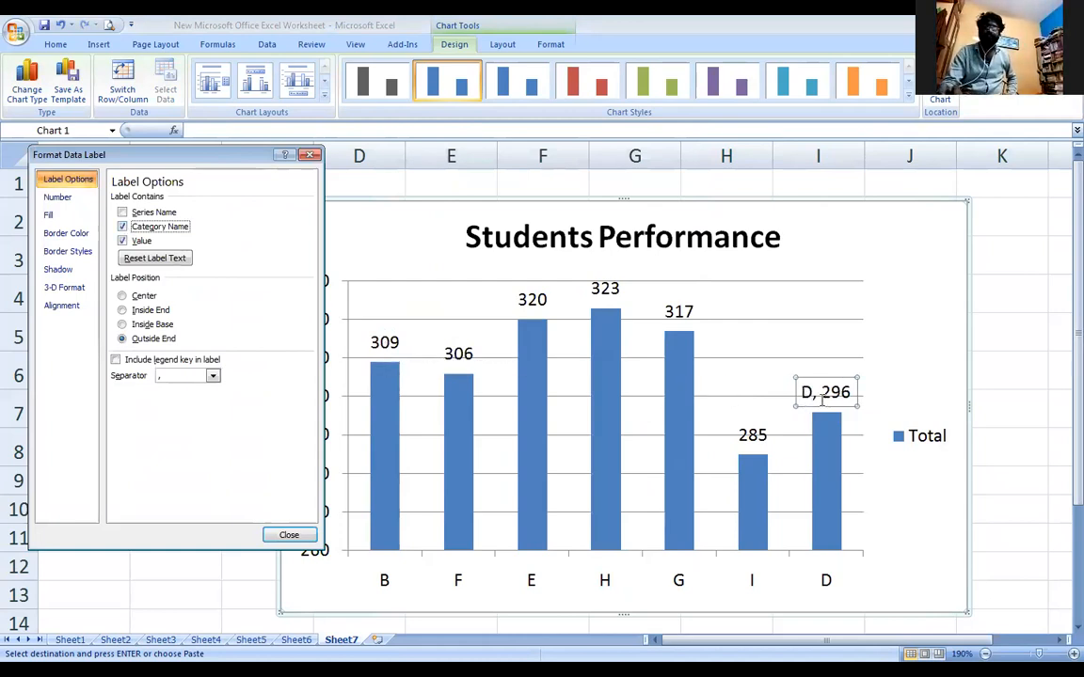
left_click(122, 241)
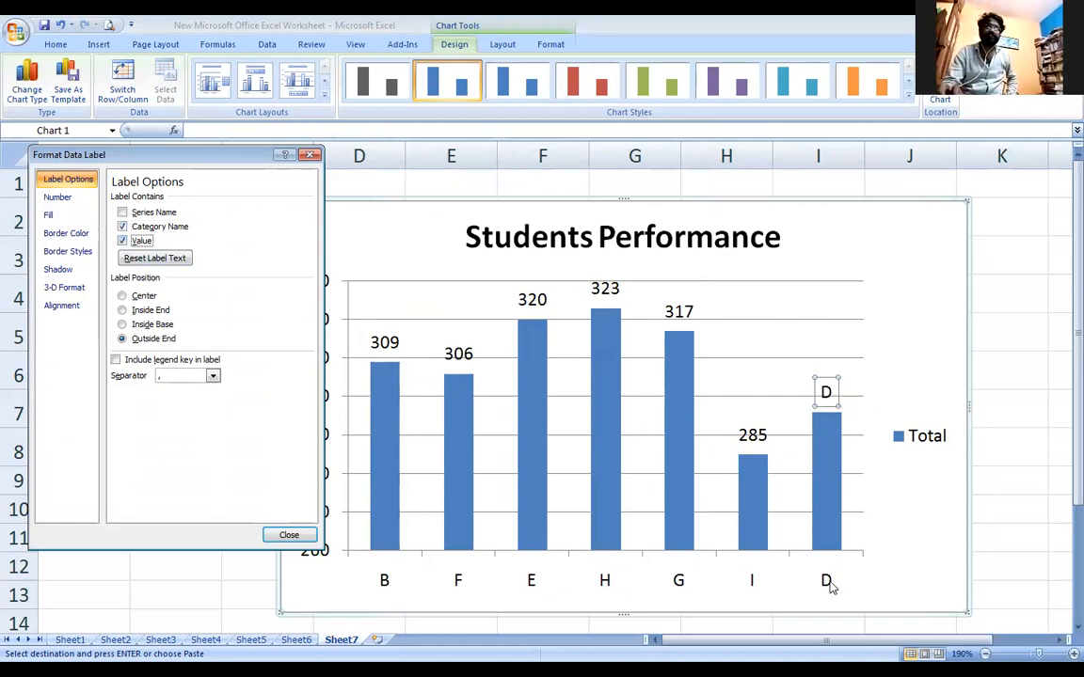
left_click(125, 230)
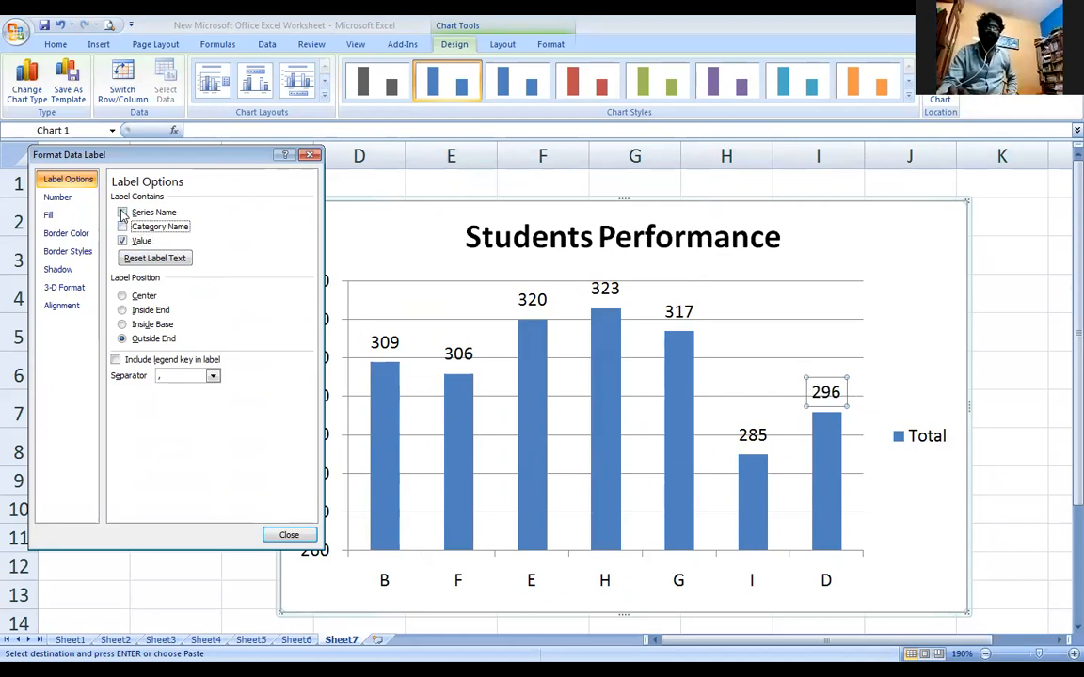
left_click(123, 214)
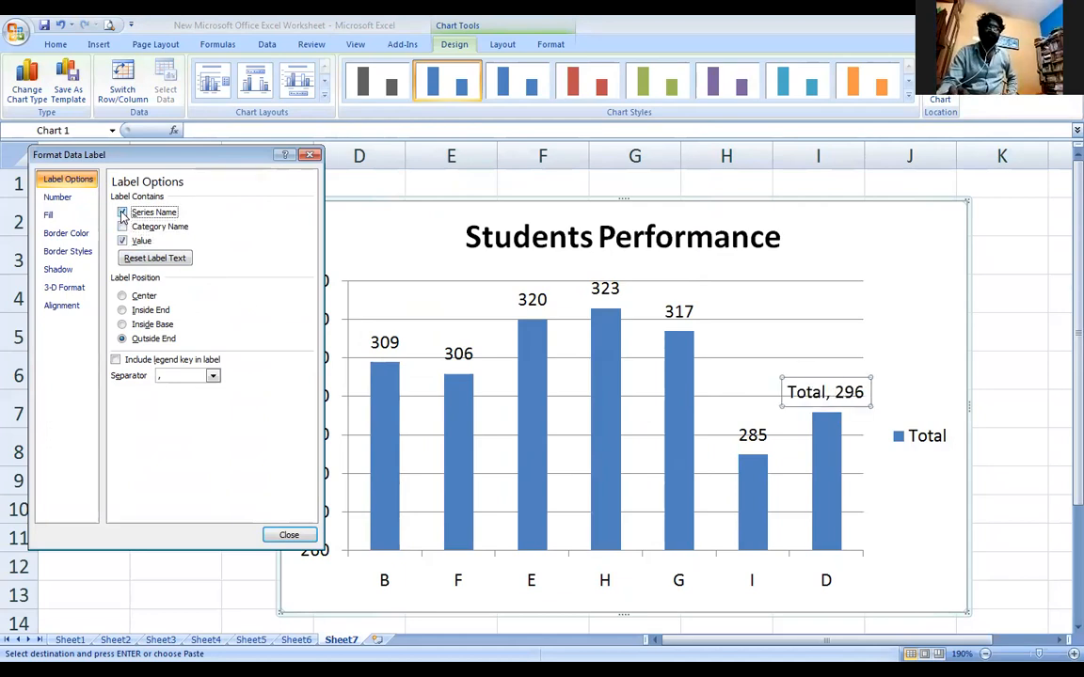
left_click(122, 213)
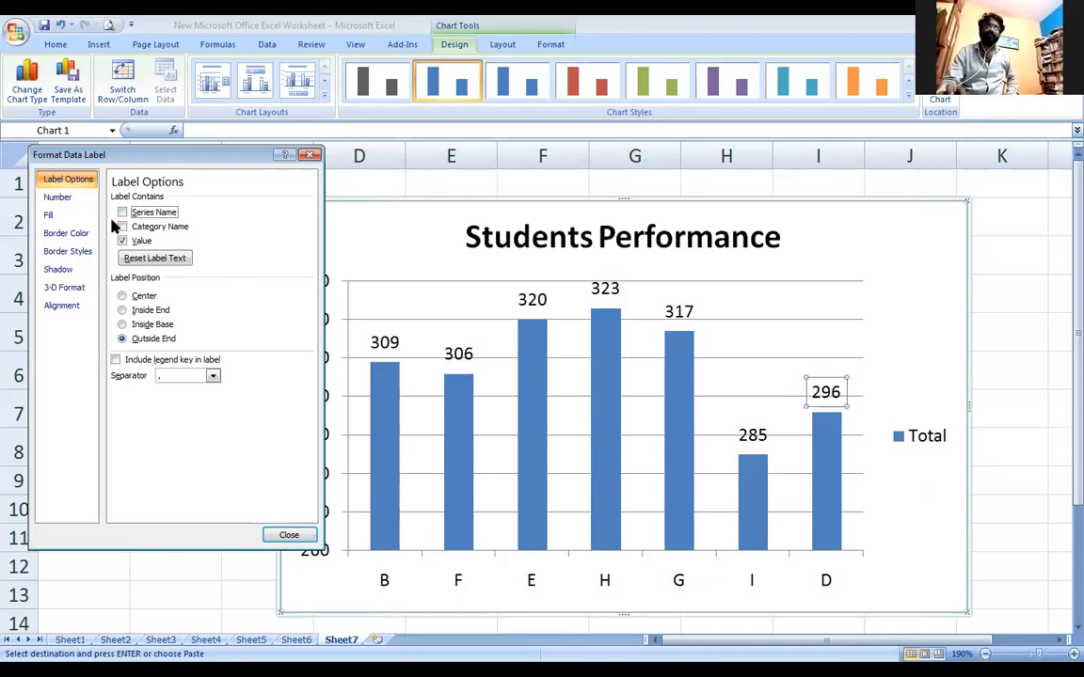
Try the Center, Inside End and Inside Base positions for student D's data label, and return it to Outside End
left_click(124, 297)
left_click(122, 311)
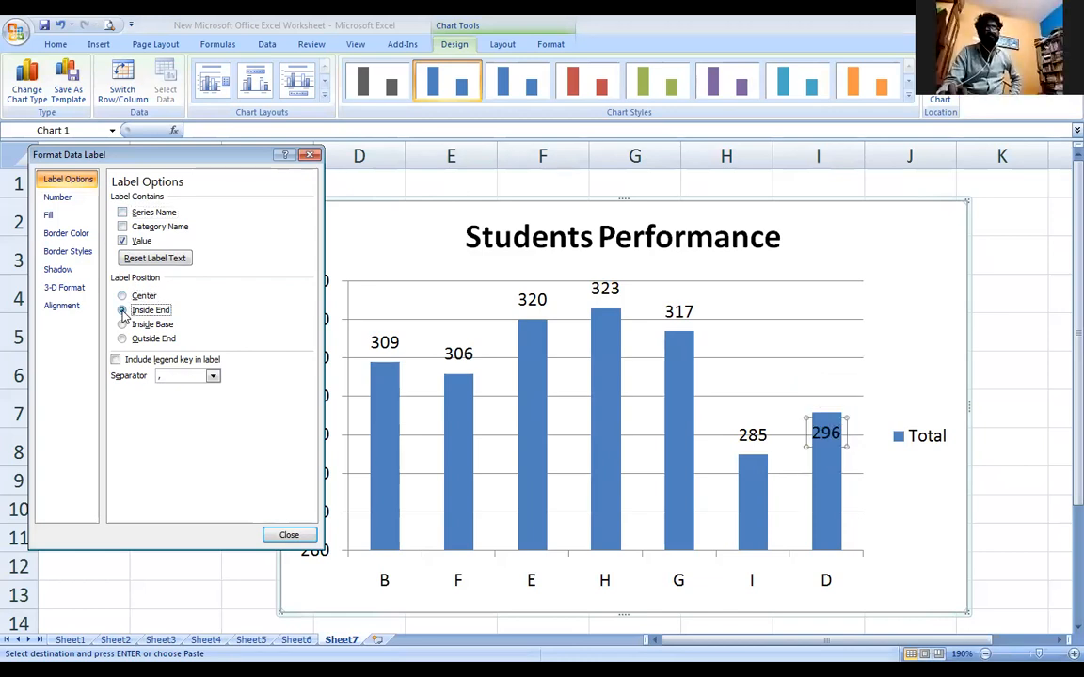
left_click(122, 324)
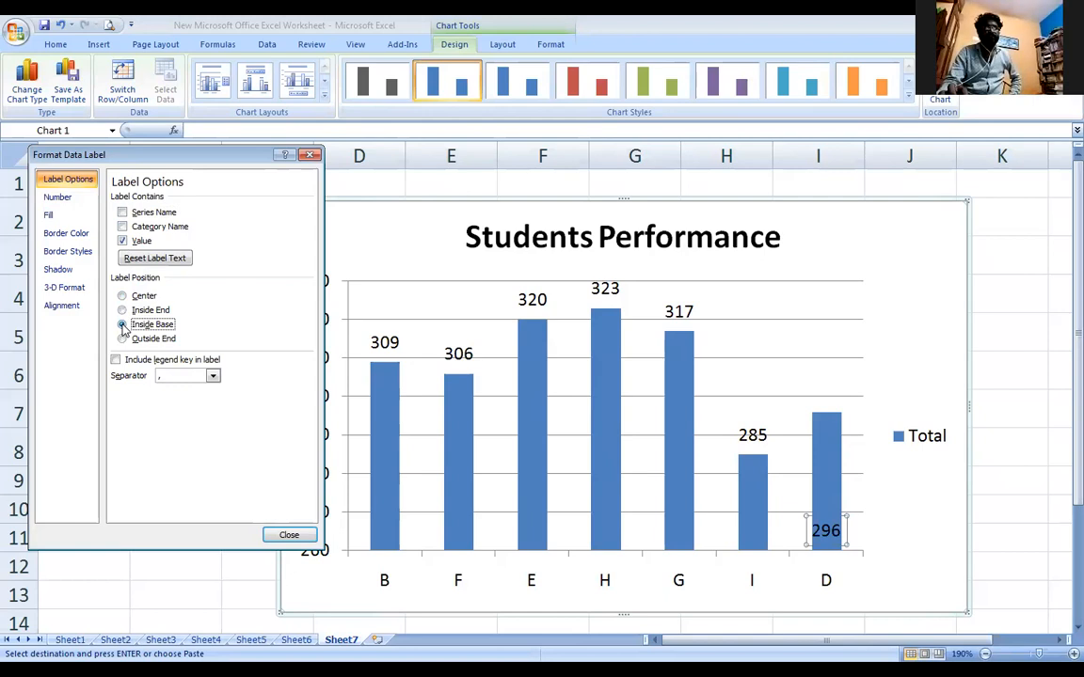
left_click(122, 338)
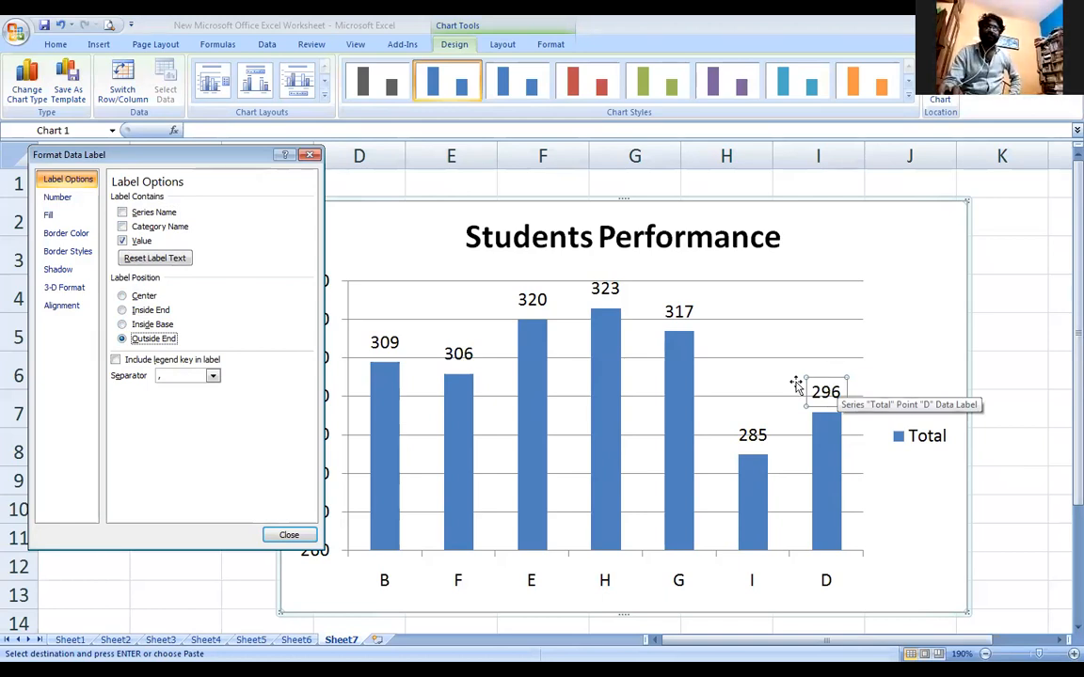
left_click(309, 156)
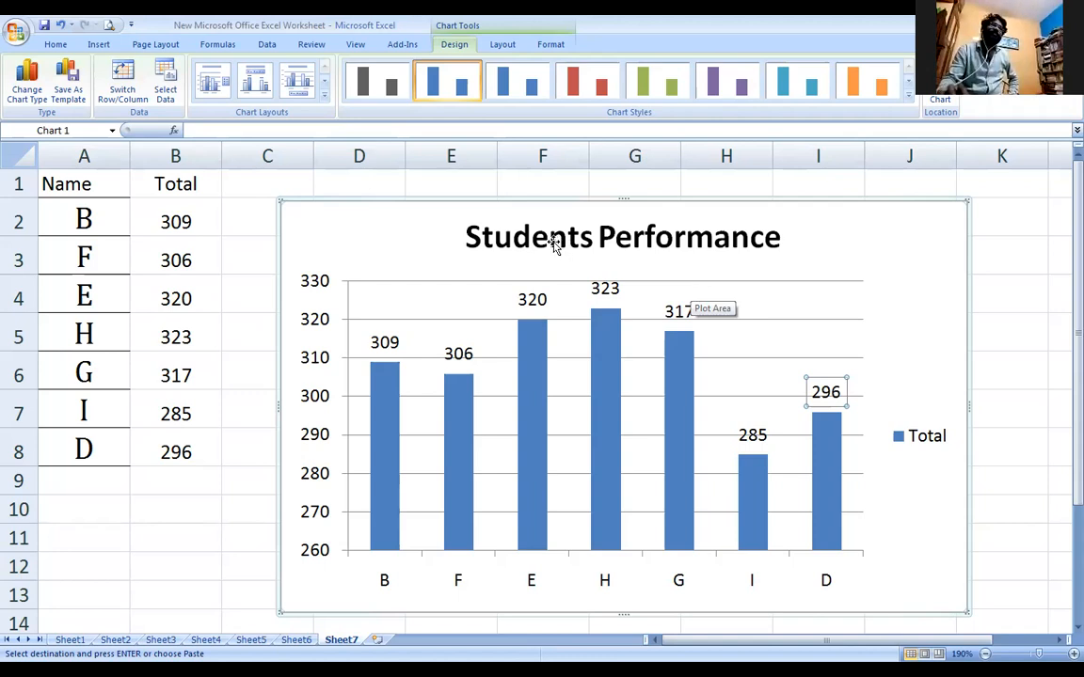
Change the Students Performance chart to the clustered cylinder column type
left_click(98, 44)
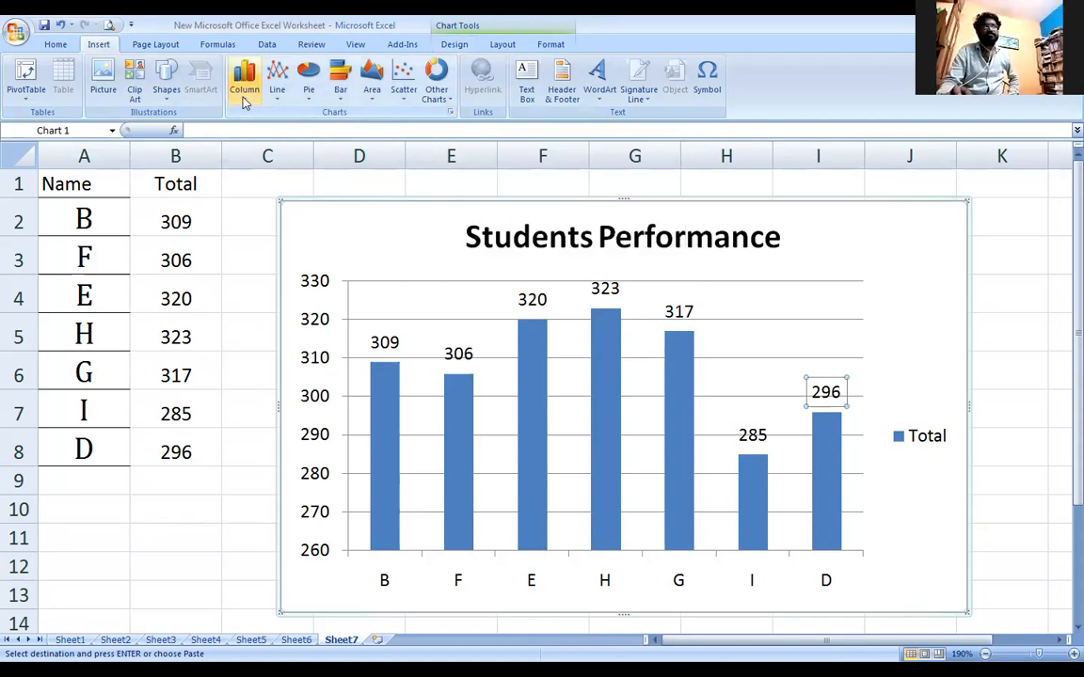
left_click(245, 90)
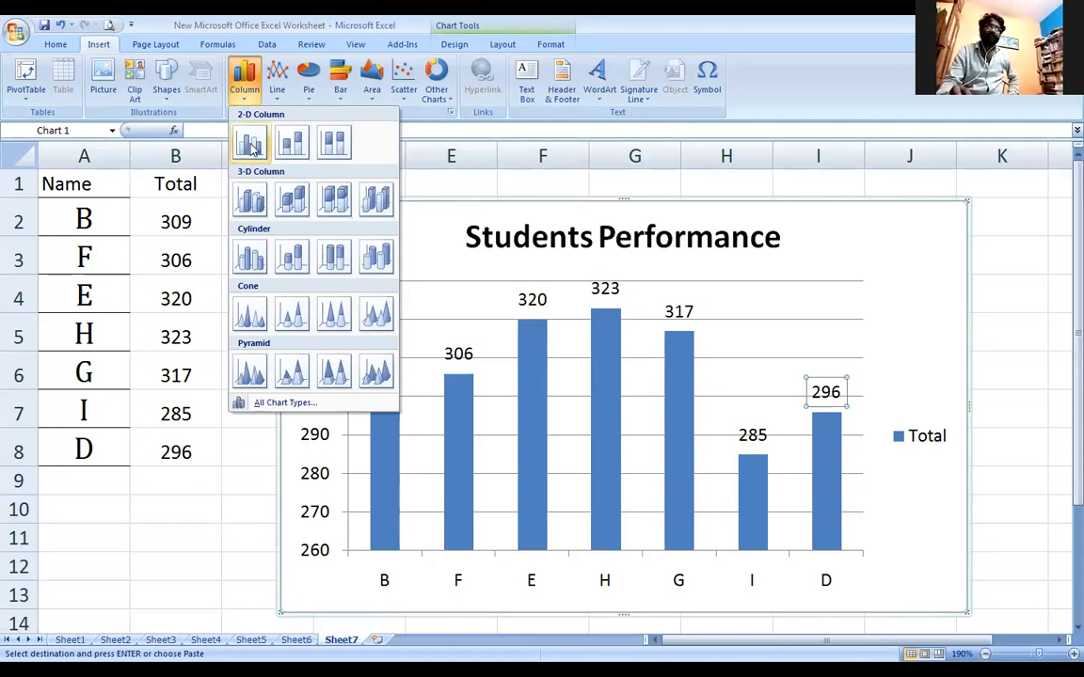
left_click(249, 256)
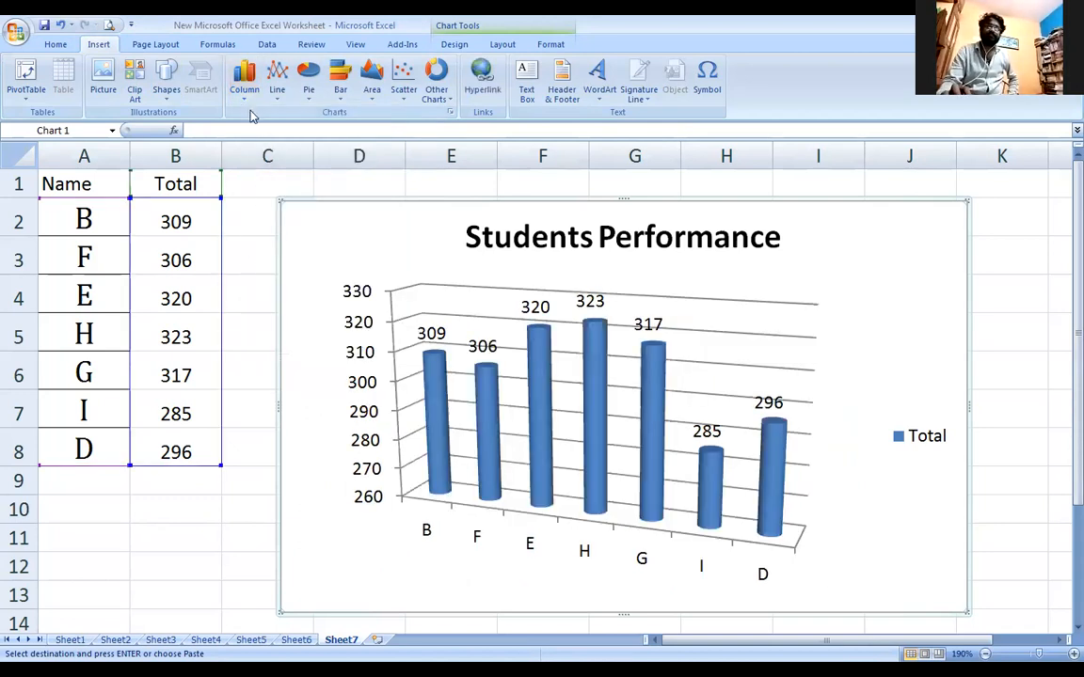
Try the stacked cone, stacked pyramid and clustered cone types on the Students Performance chart
left_click(243, 94)
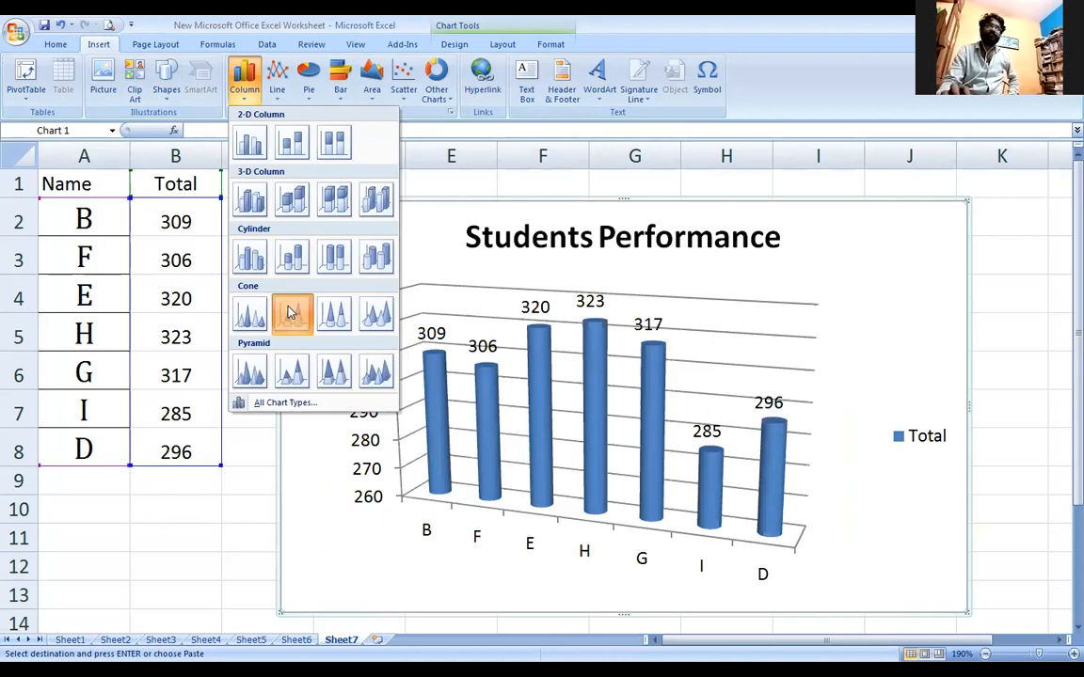
left_click(291, 313)
left_click(246, 94)
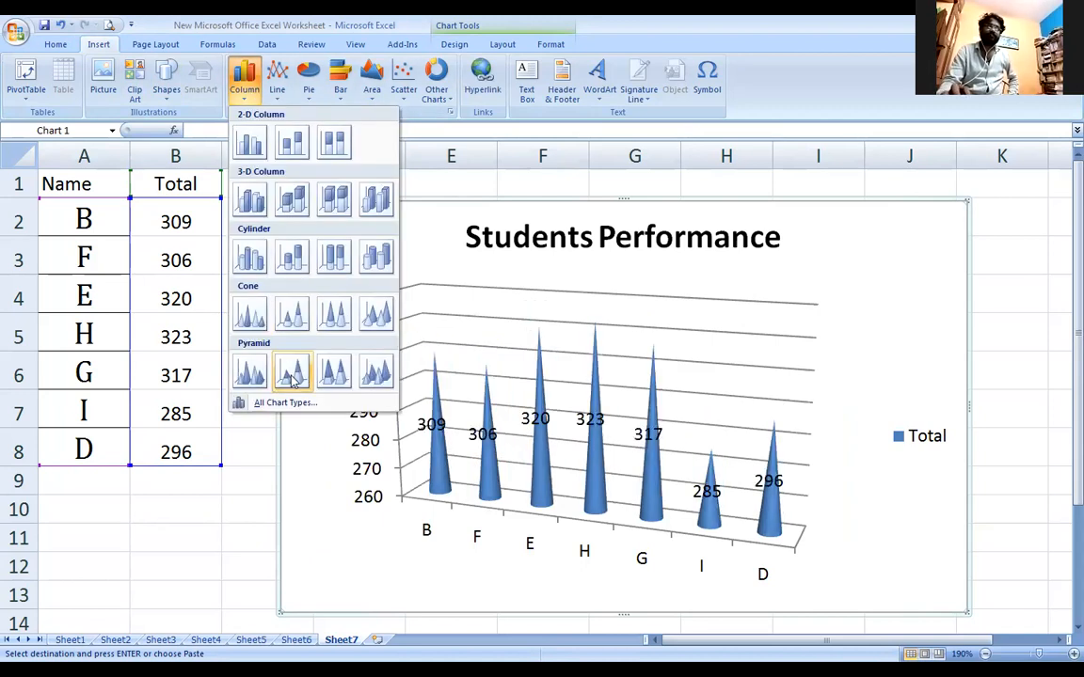
left_click(294, 376)
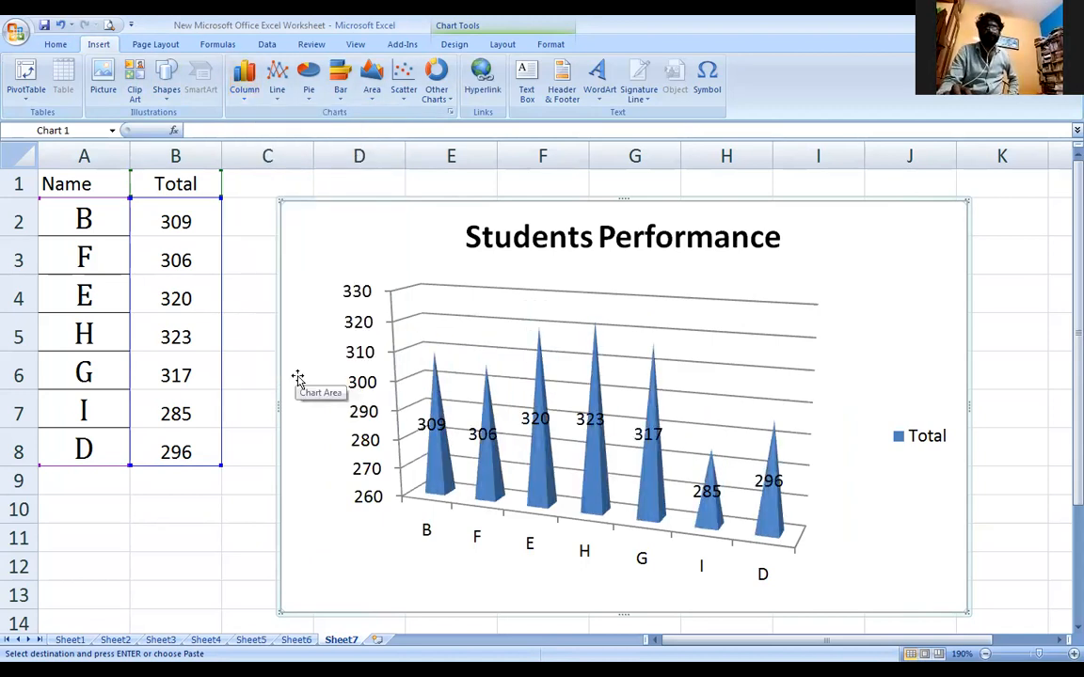
left_click(243, 98)
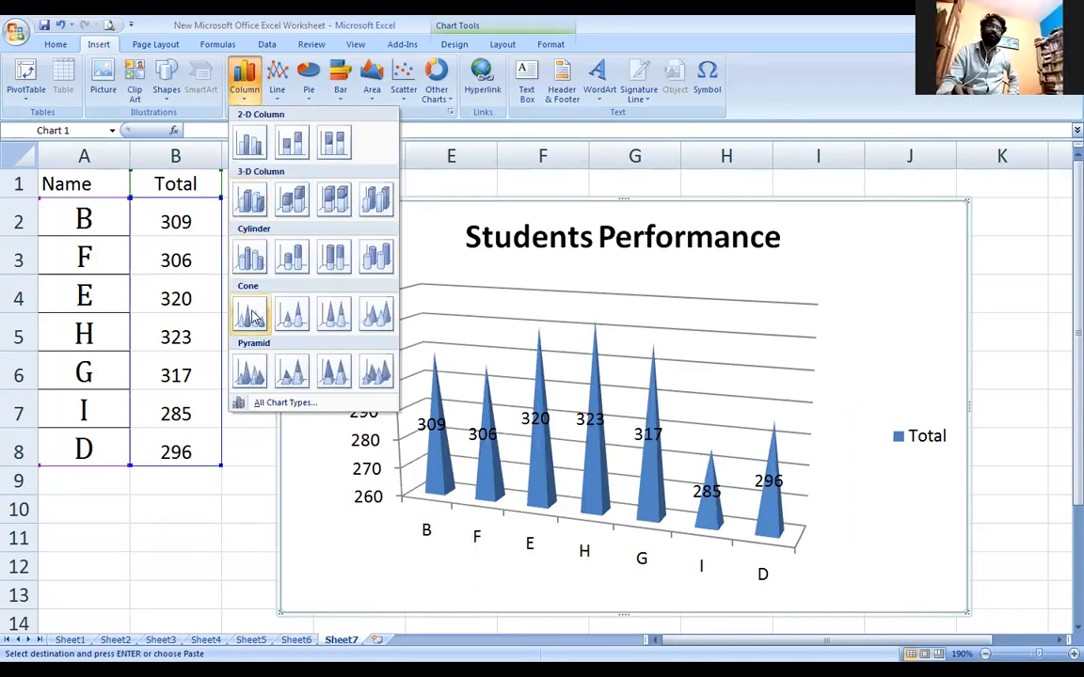
left_click(252, 320)
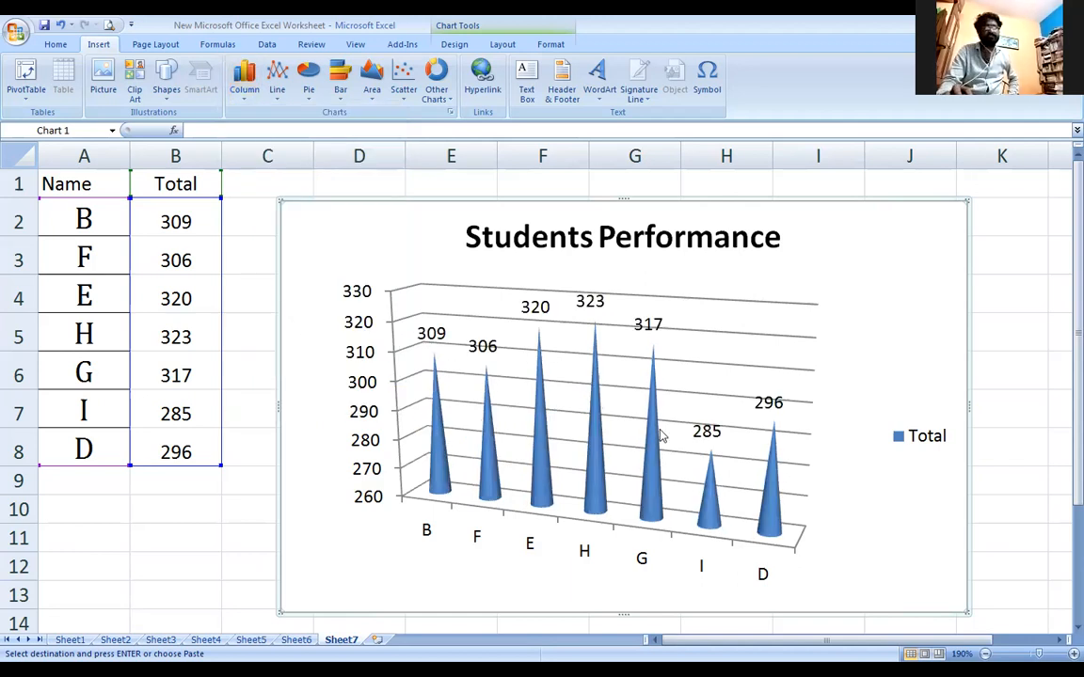
Try the 3-D and 2-D clustered column types on the chart, and return it to clustered cylinder
left_click(243, 82)
left_click(262, 200)
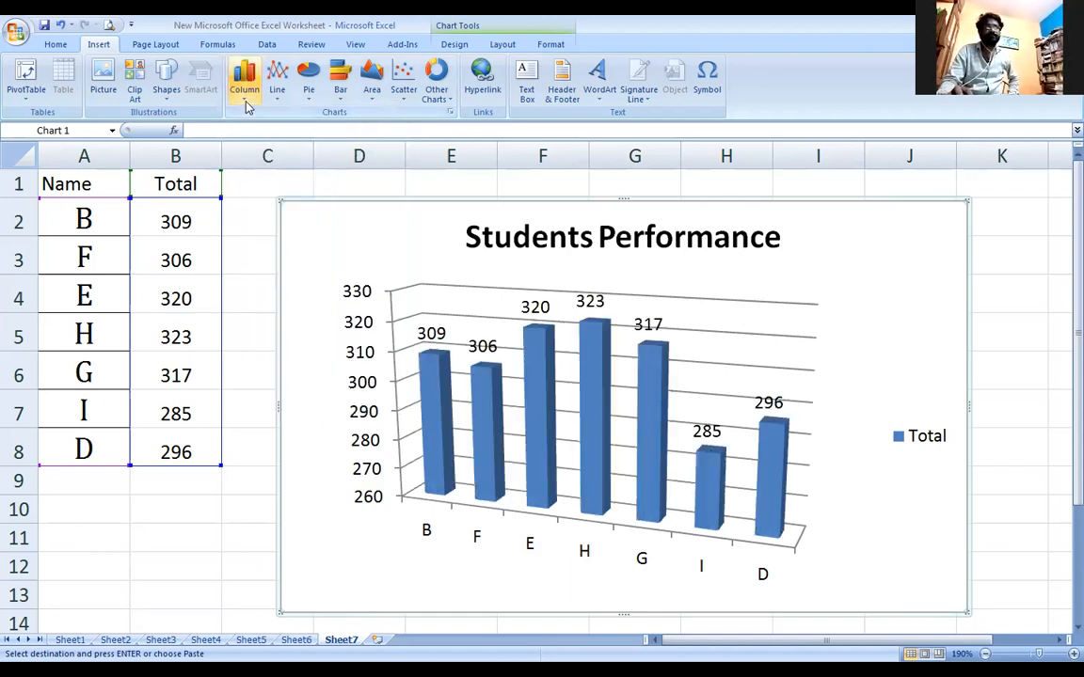
left_click(246, 94)
left_click(249, 142)
left_click(243, 83)
left_click(252, 259)
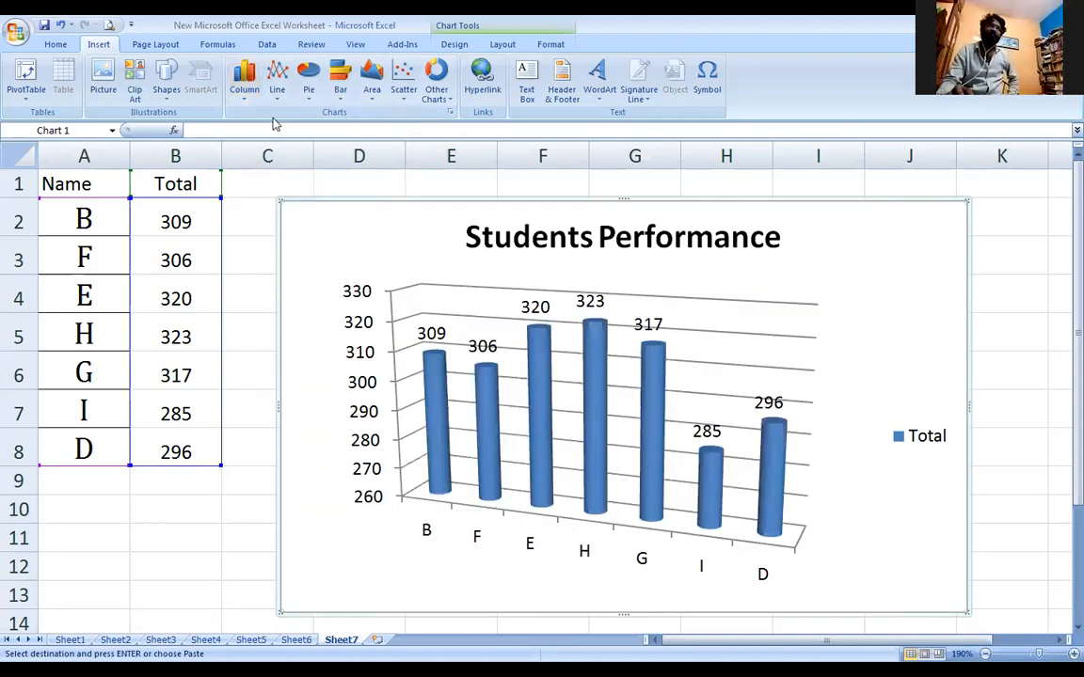
Look through all available chart types, from column, line and pie down to radar, and leave without applying one
left_click(251, 98)
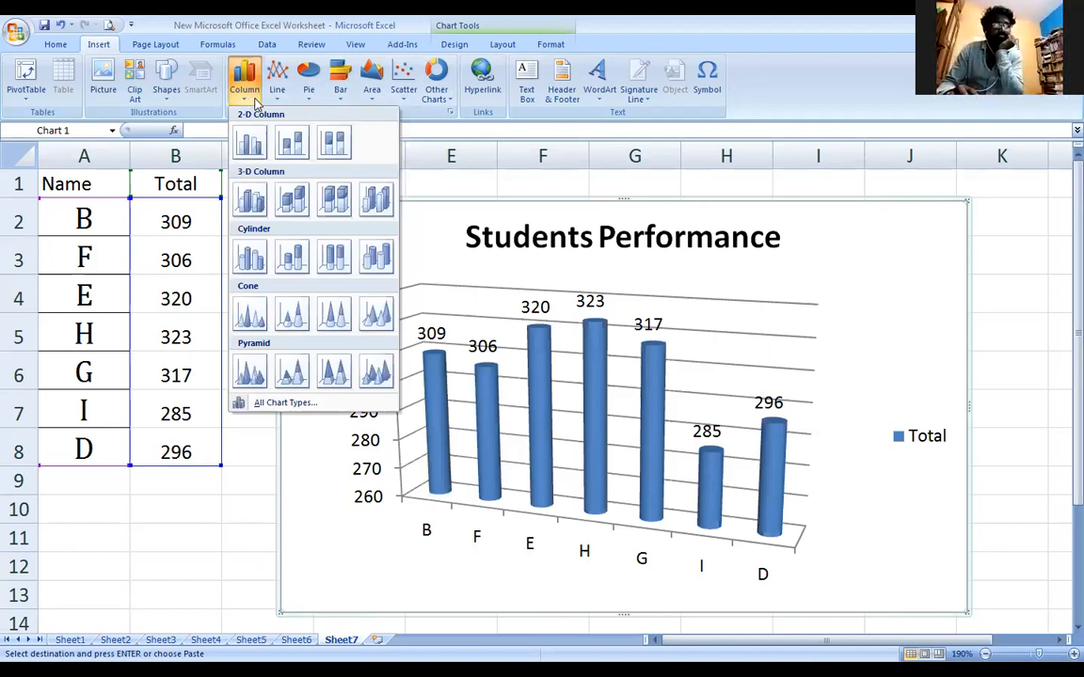
left_click(294, 404)
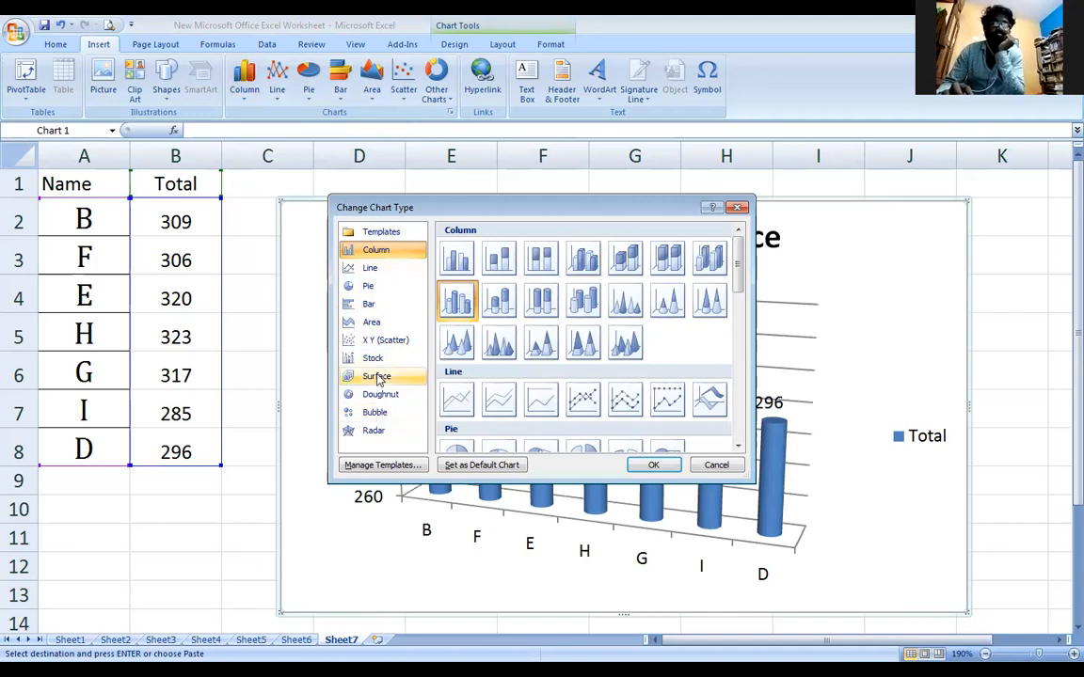
left_click(392, 273)
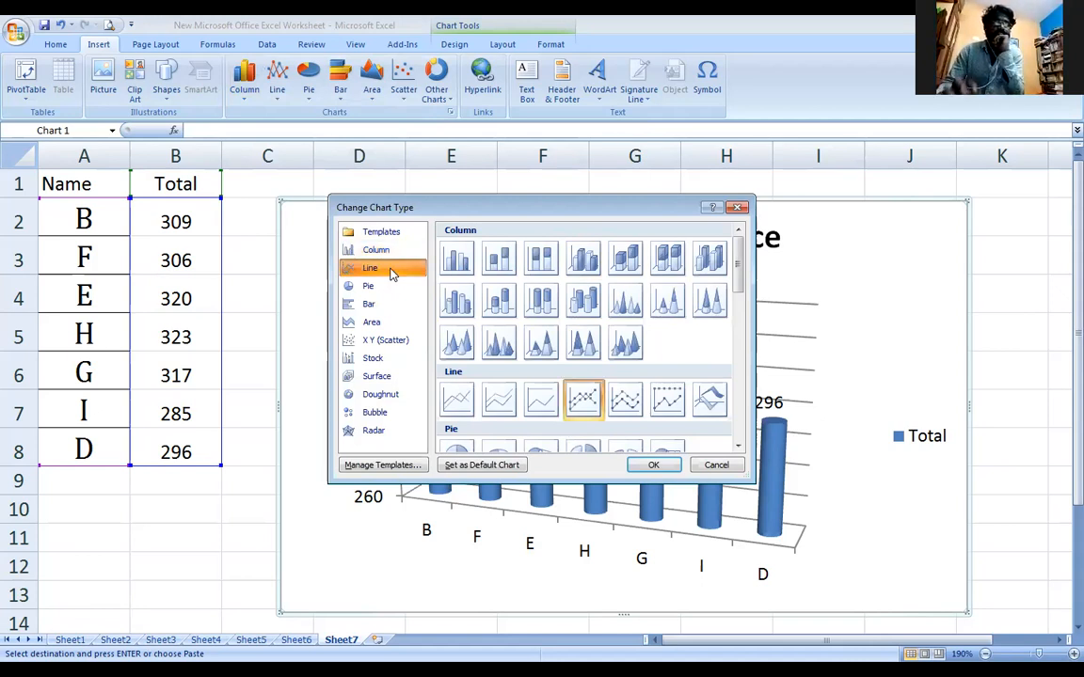
scroll(739, 306, "down", 2)
scroll(739, 306, "down", 1)
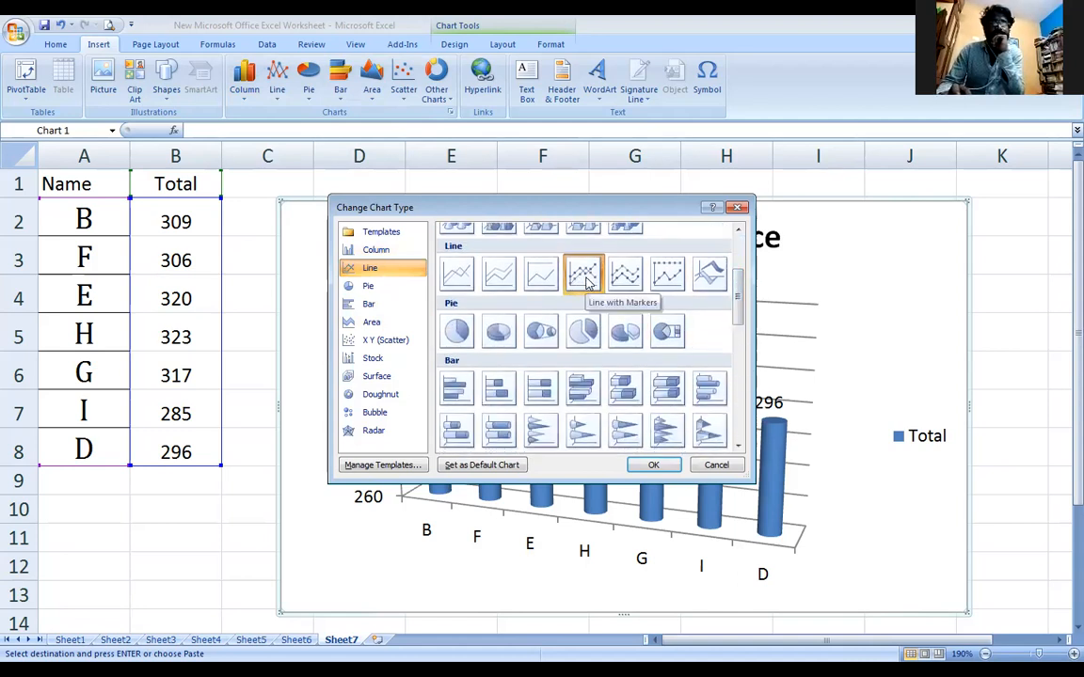
left_click(457, 279)
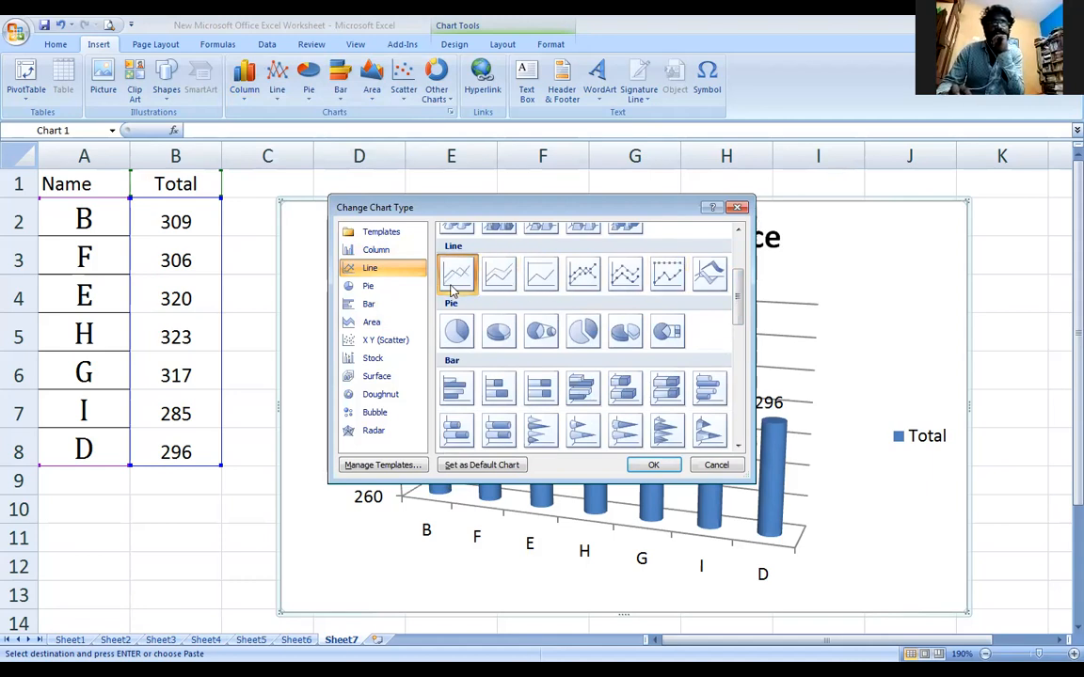
left_click(371, 286)
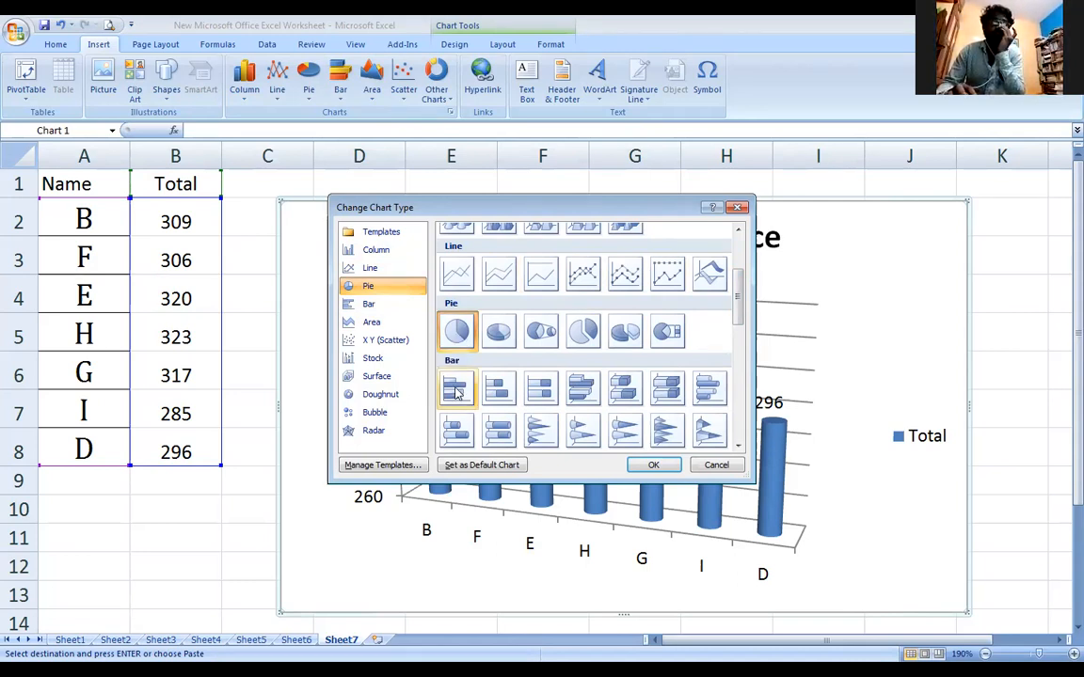
left_click(738, 448)
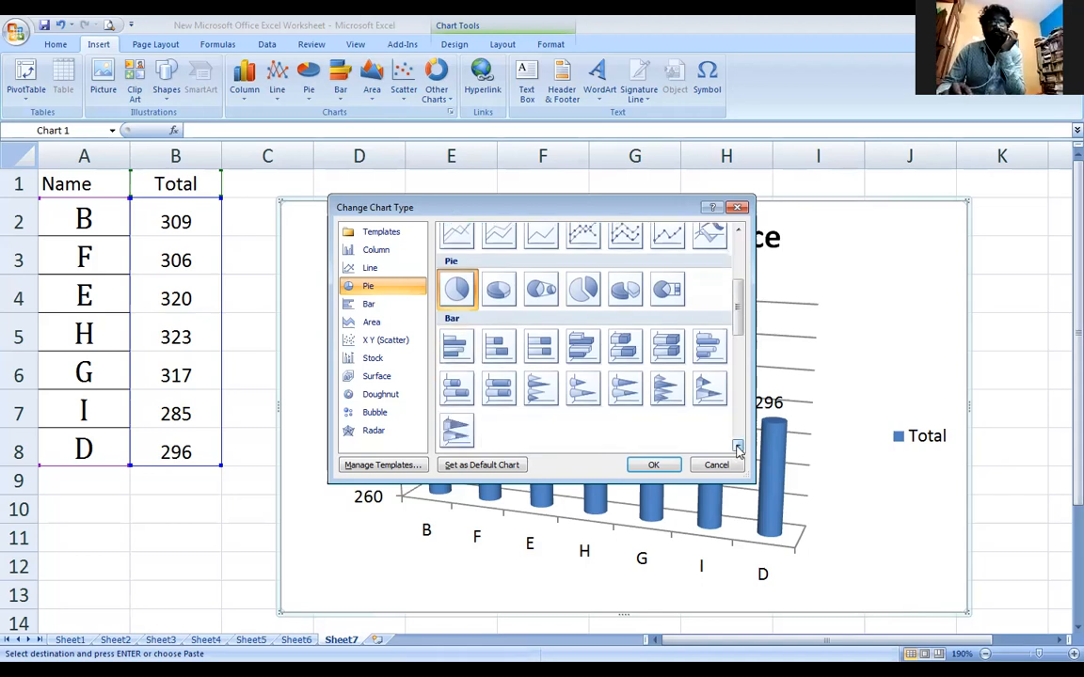
left_click(738, 448)
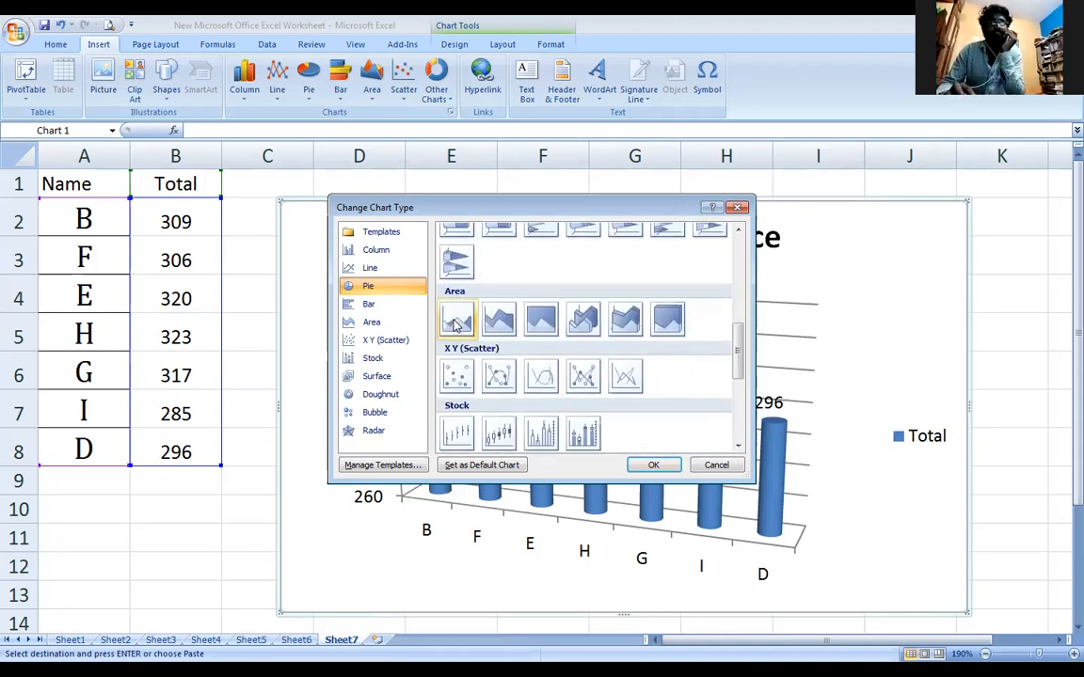
left_click(739, 448)
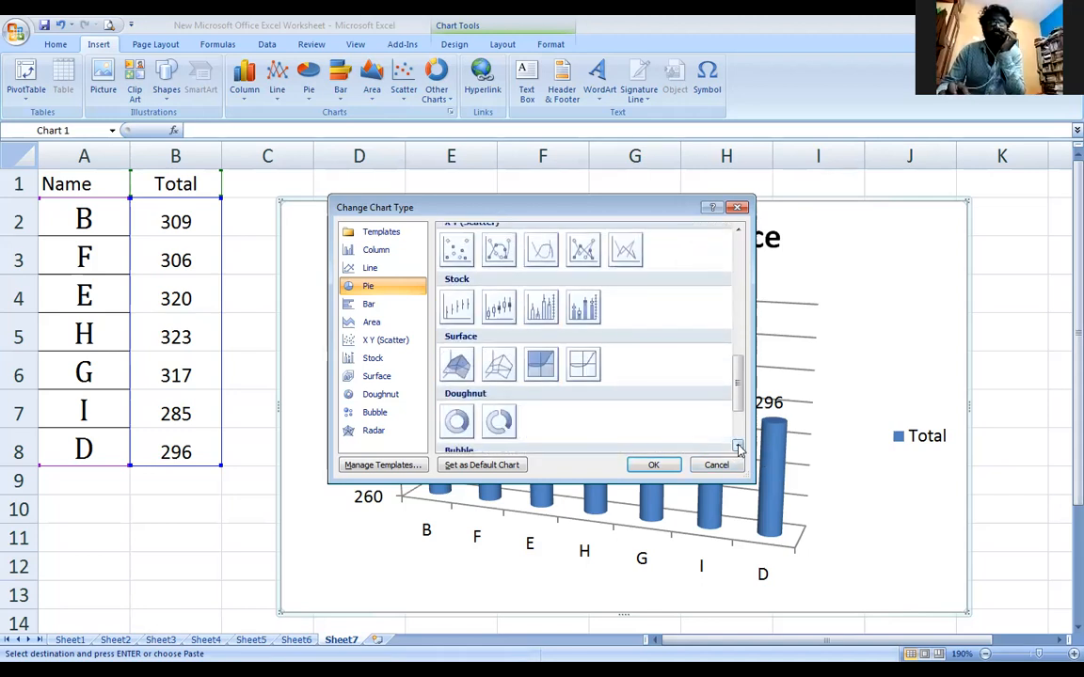
left_click(738, 448)
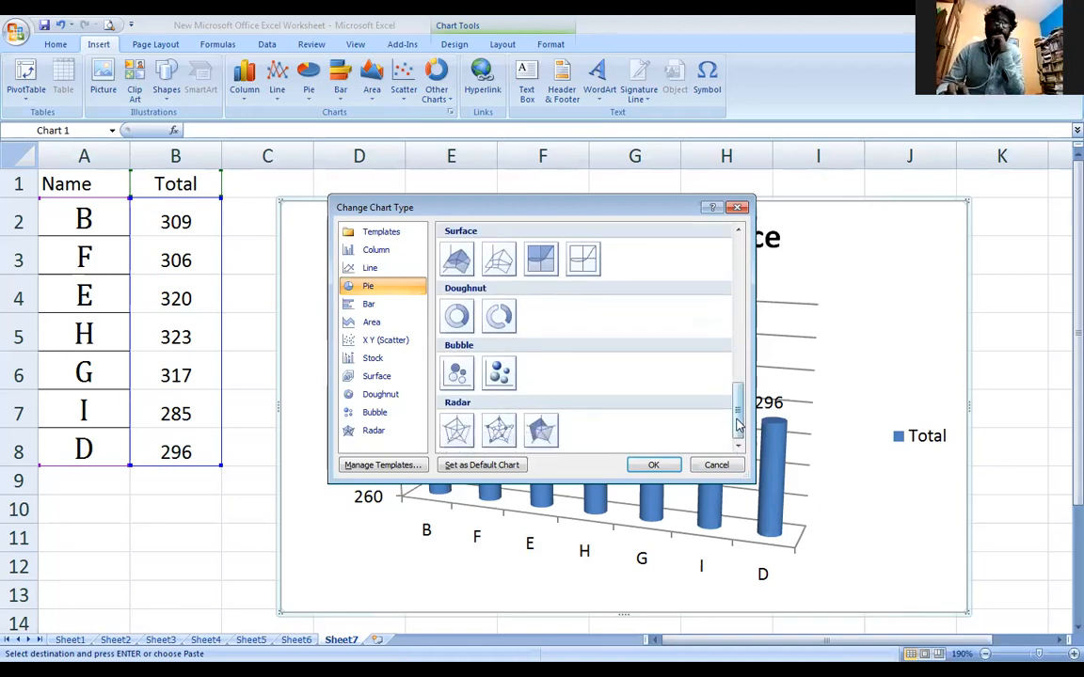
left_click_drag(738, 429, 744, 274)
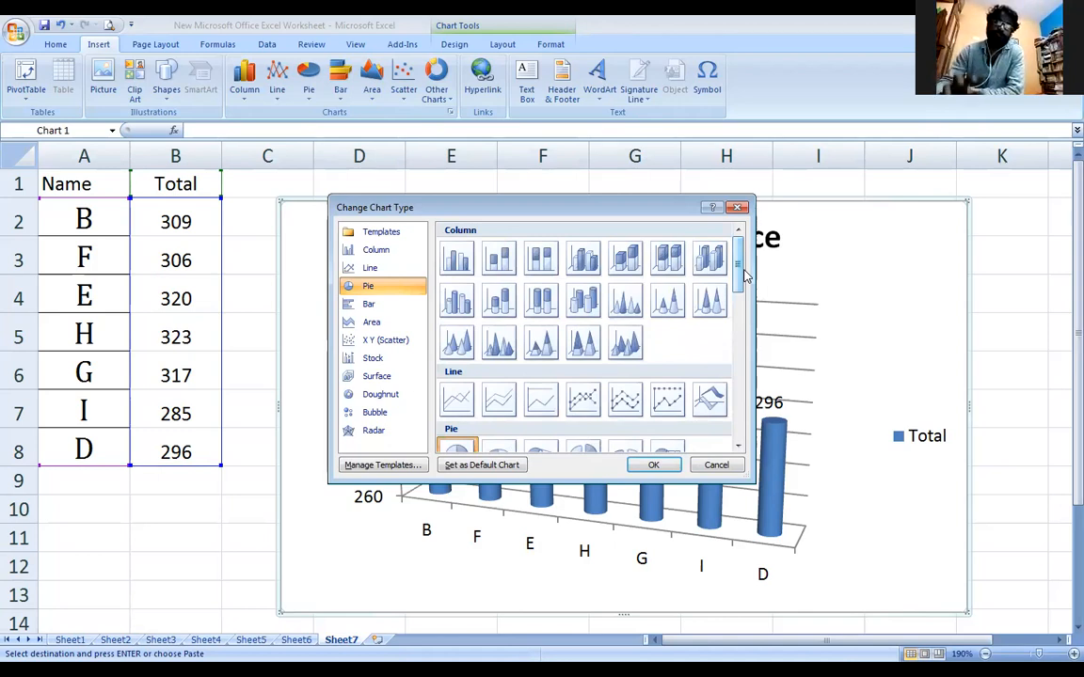
left_click(737, 211)
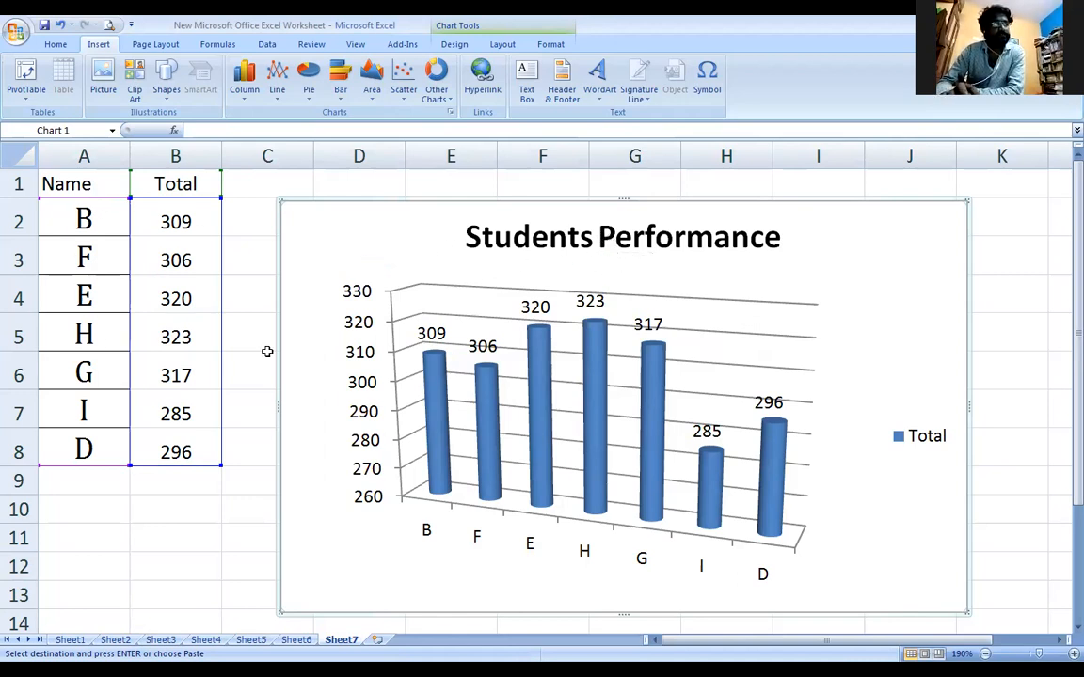
Change the Students Performance chart to the Line with Markers type
right_click(343, 218)
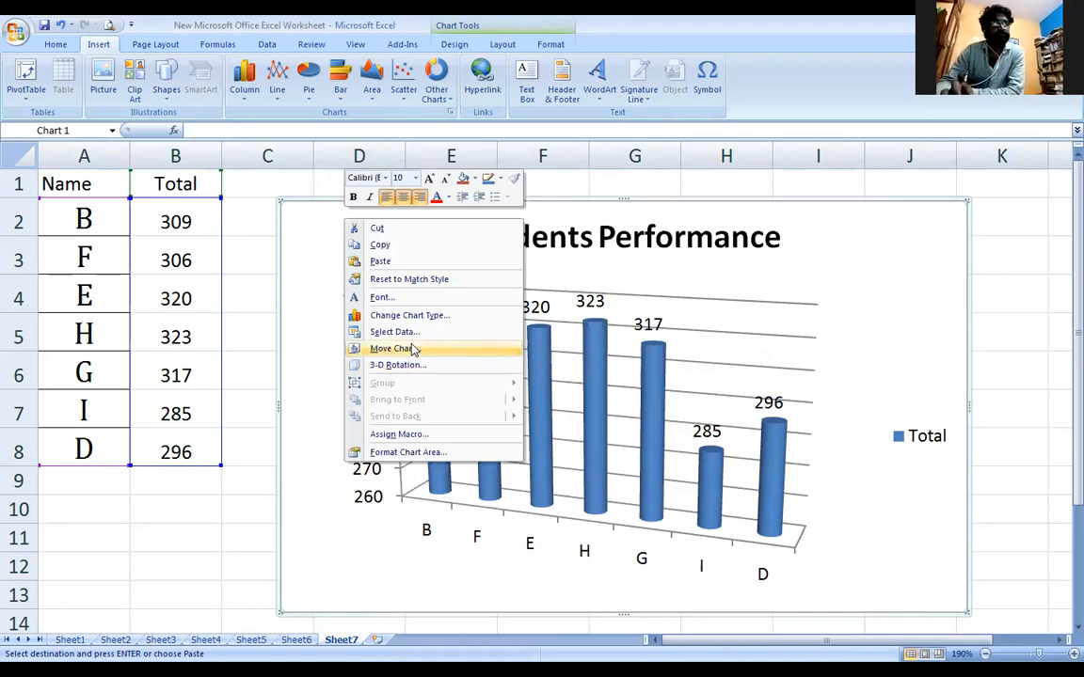
left_click(406, 317)
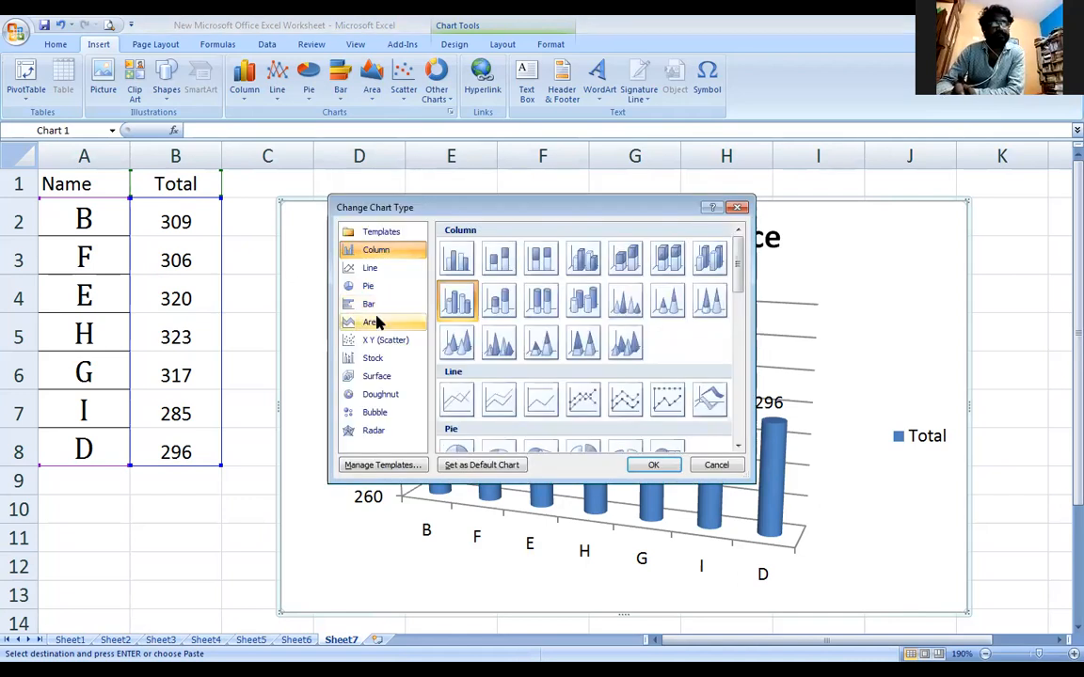
left_click(584, 399)
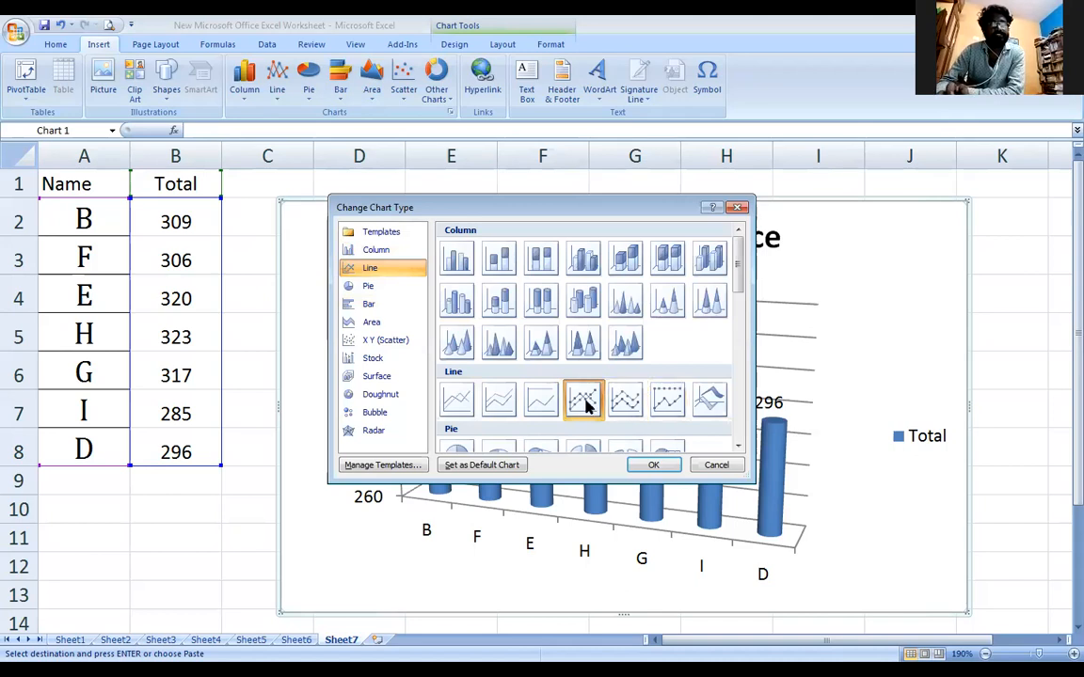
left_click(654, 466)
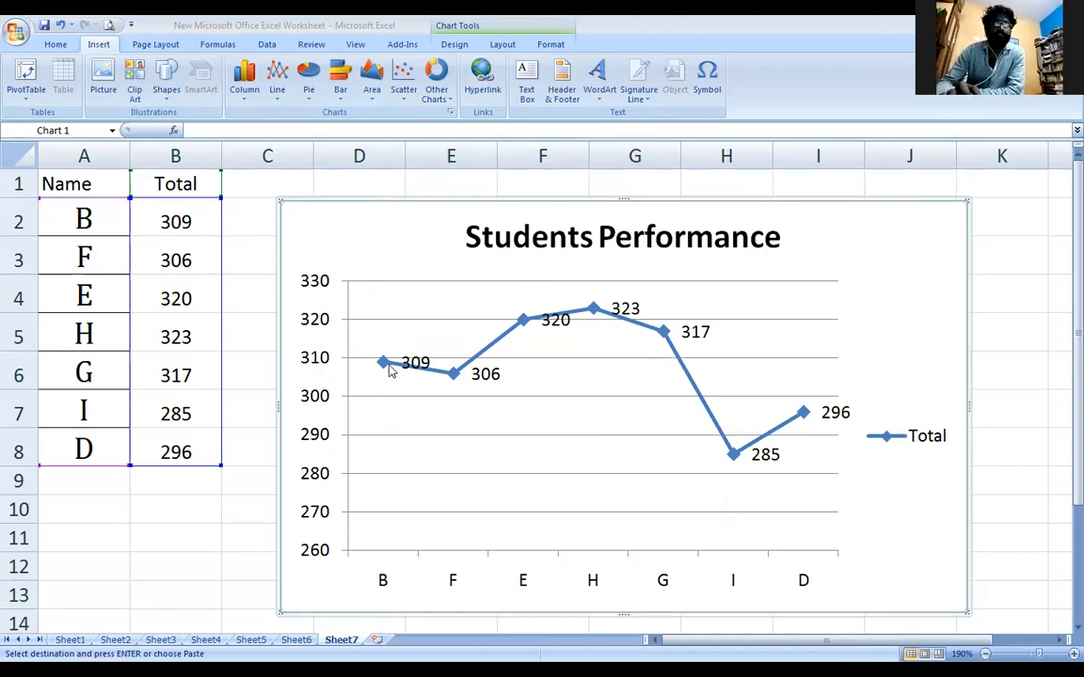
Open the formatting options for the Total series' data labels, and turn their values off and on again
mouse_move(383, 372)
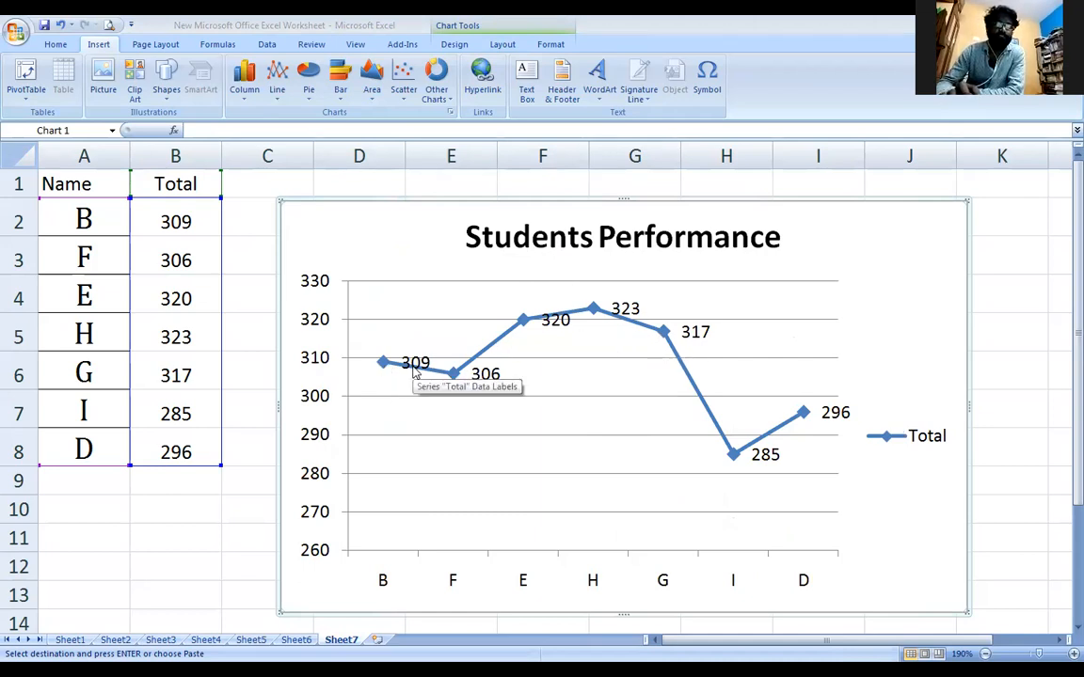
left_click(418, 365)
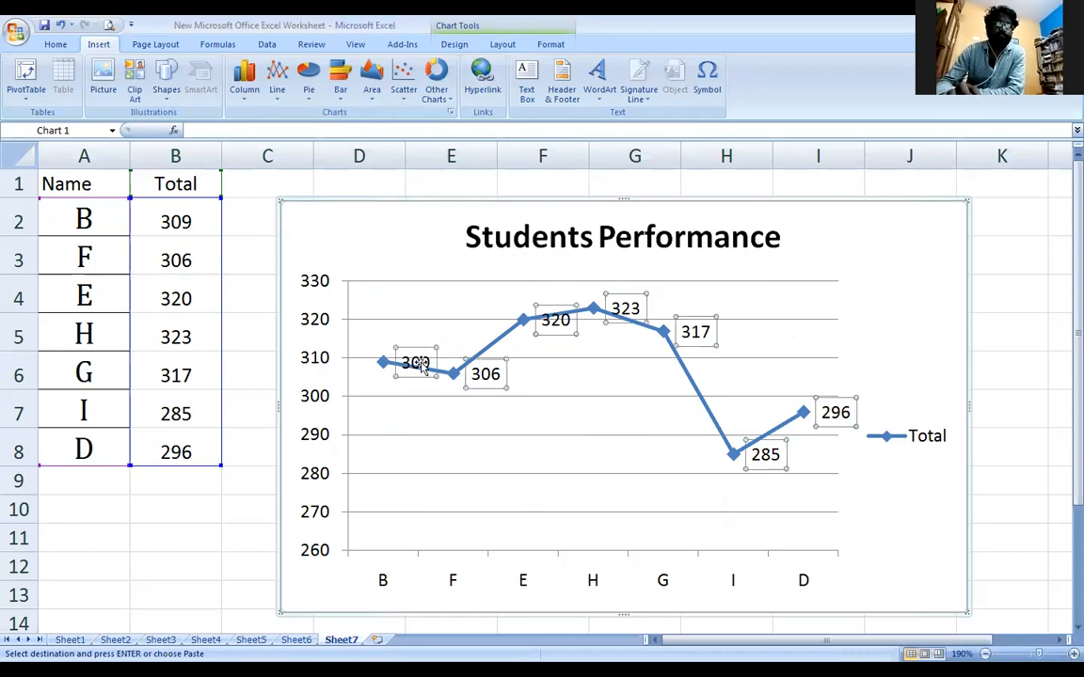
right_click(421, 368)
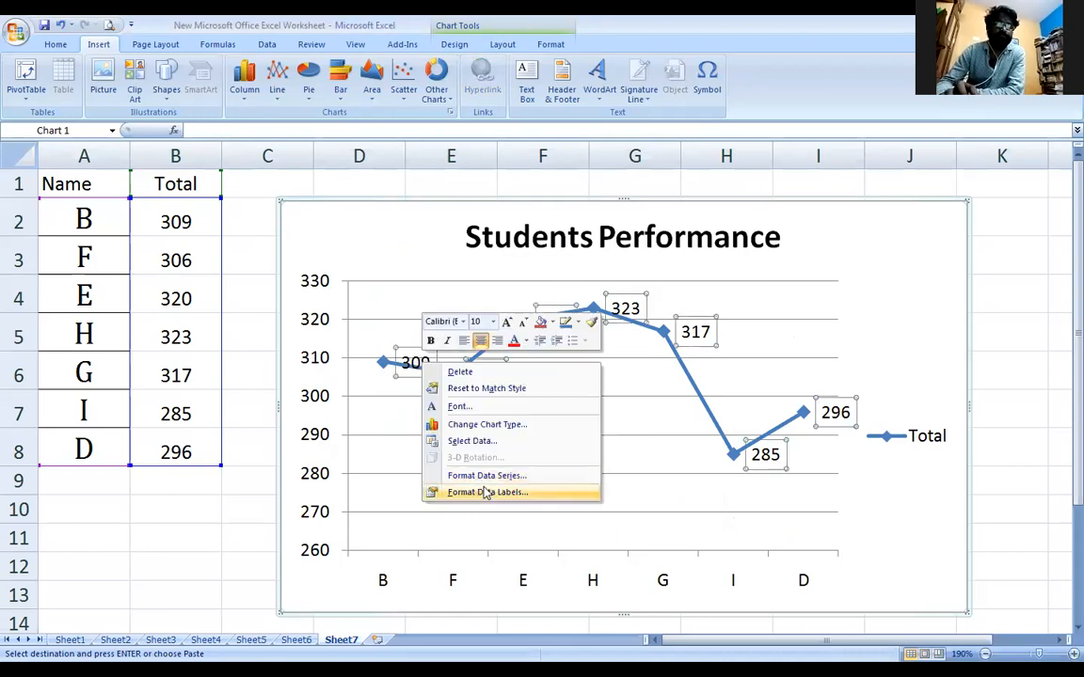
left_click(486, 493)
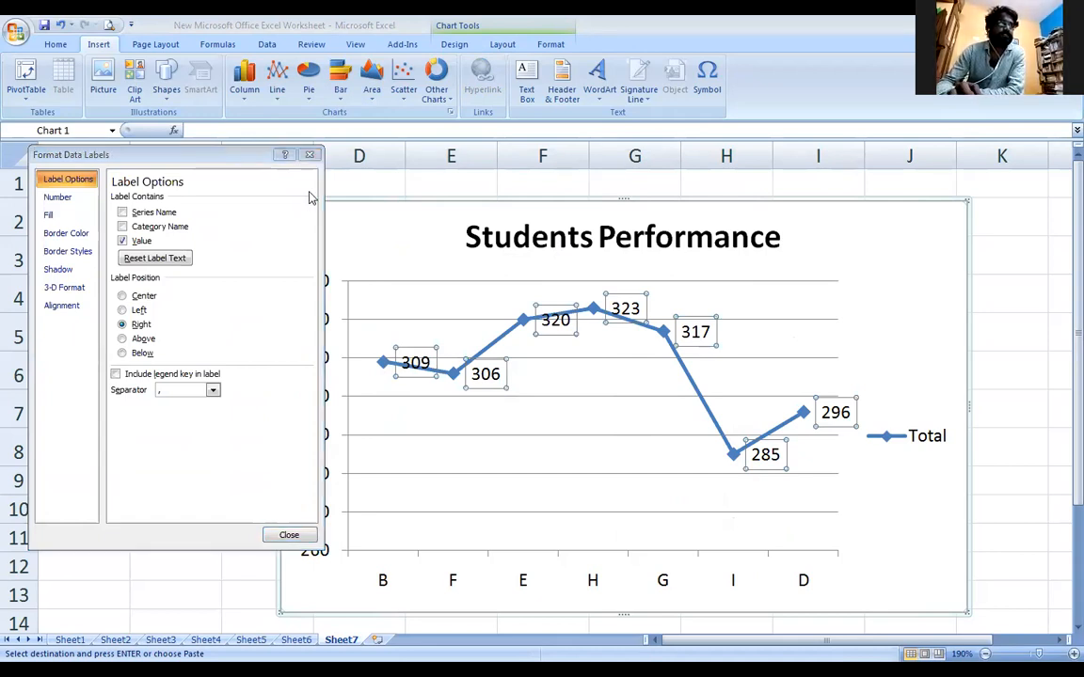
left_click(121, 243)
left_click(121, 242)
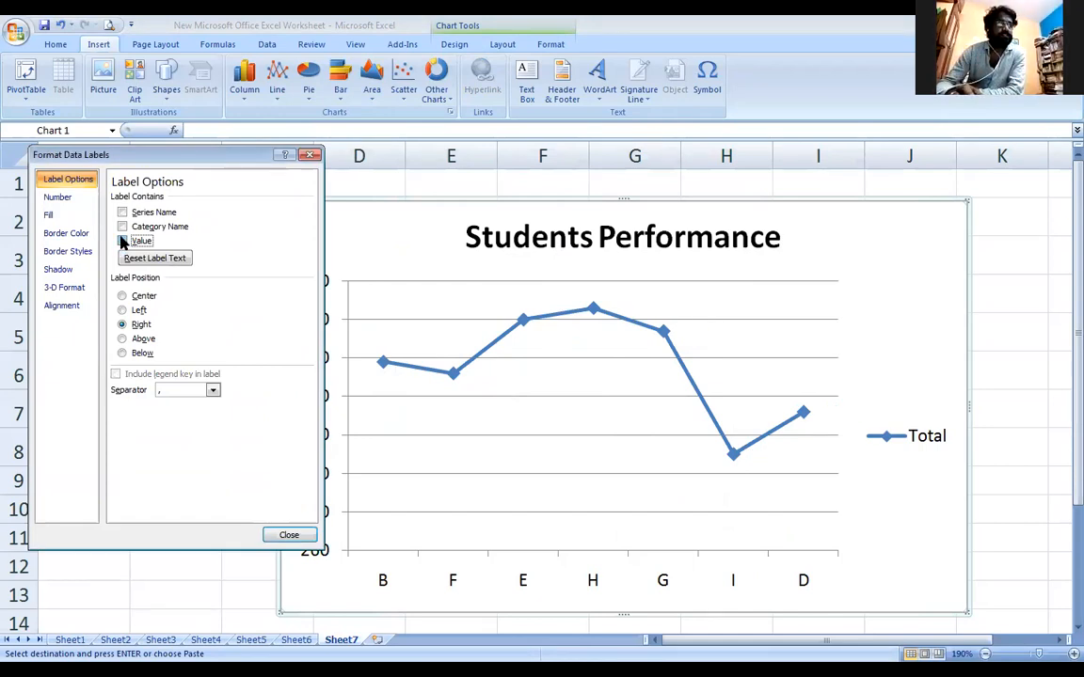
left_click(121, 242)
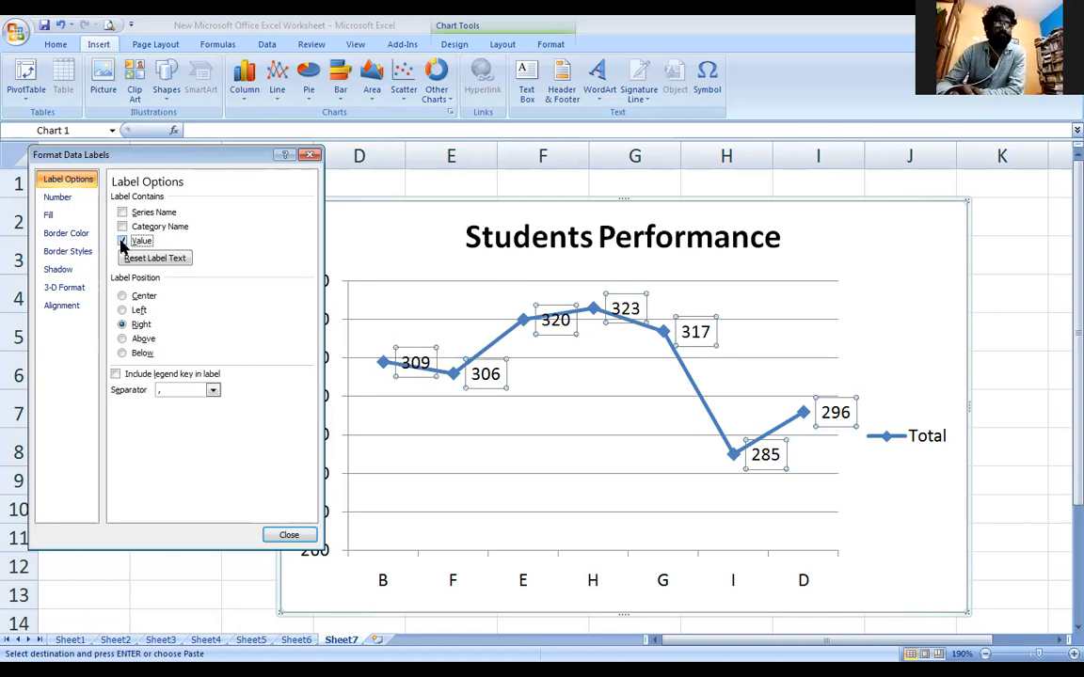
Try the category name and series name in the Total series' data labels, and return them to showing only the value
left_click(121, 241)
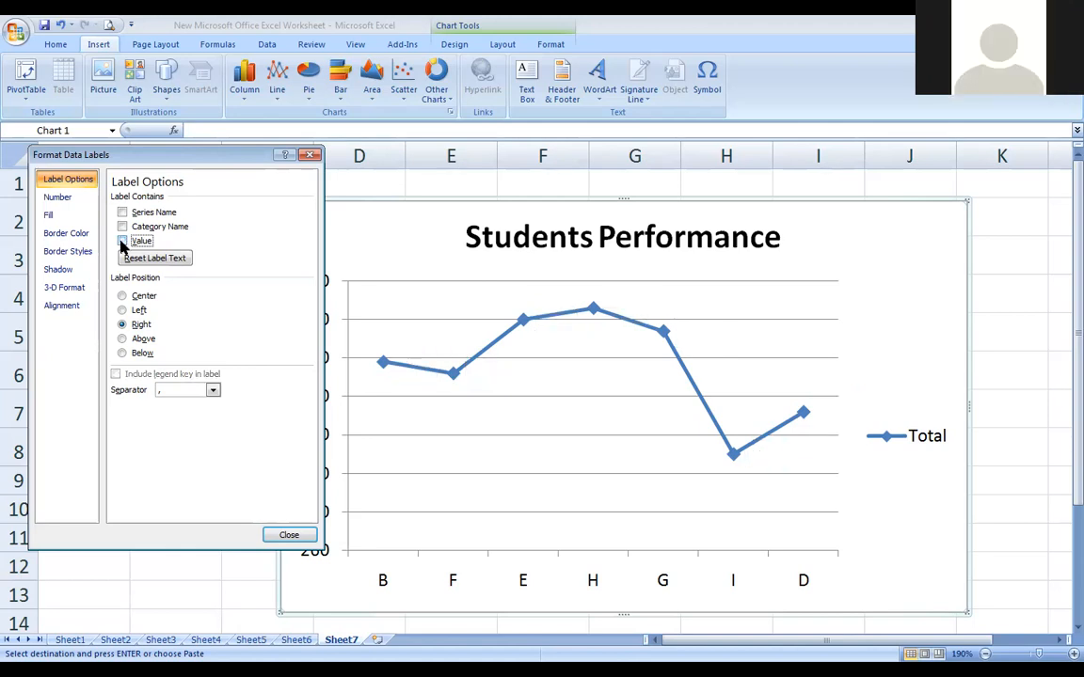
left_click(121, 227)
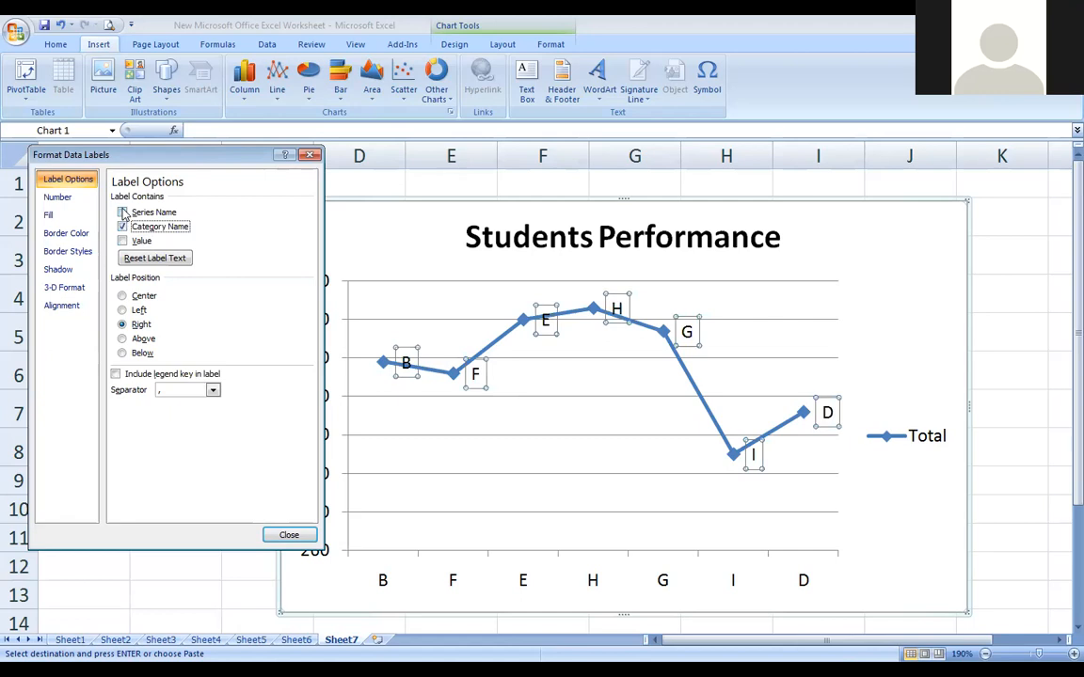
left_click(123, 213)
left_click(122, 227)
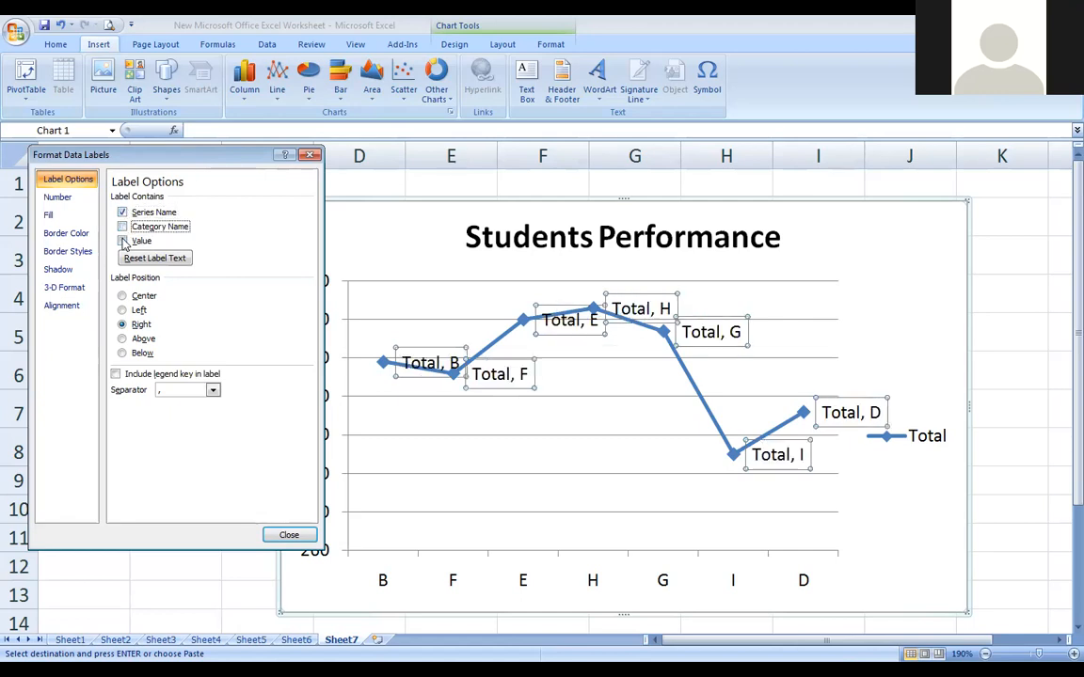
left_click(122, 241)
left_click(122, 227)
left_click(122, 212)
left_click(121, 227)
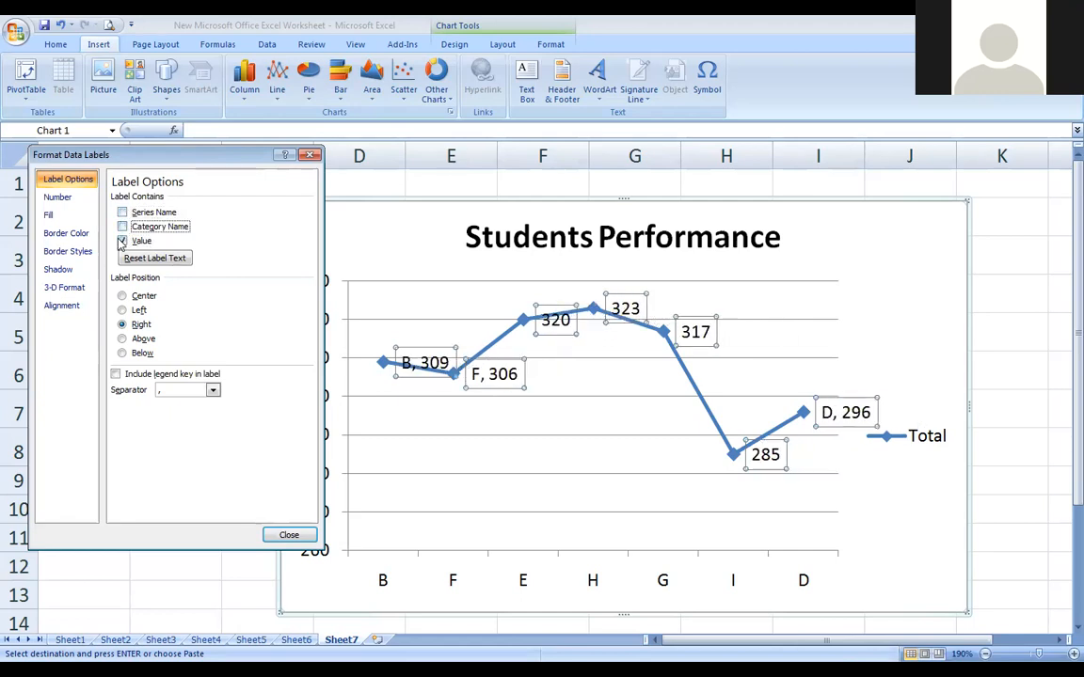
Try the Center, Left and Right positions for the Total series' data labels, and set them to Above
left_click(121, 296)
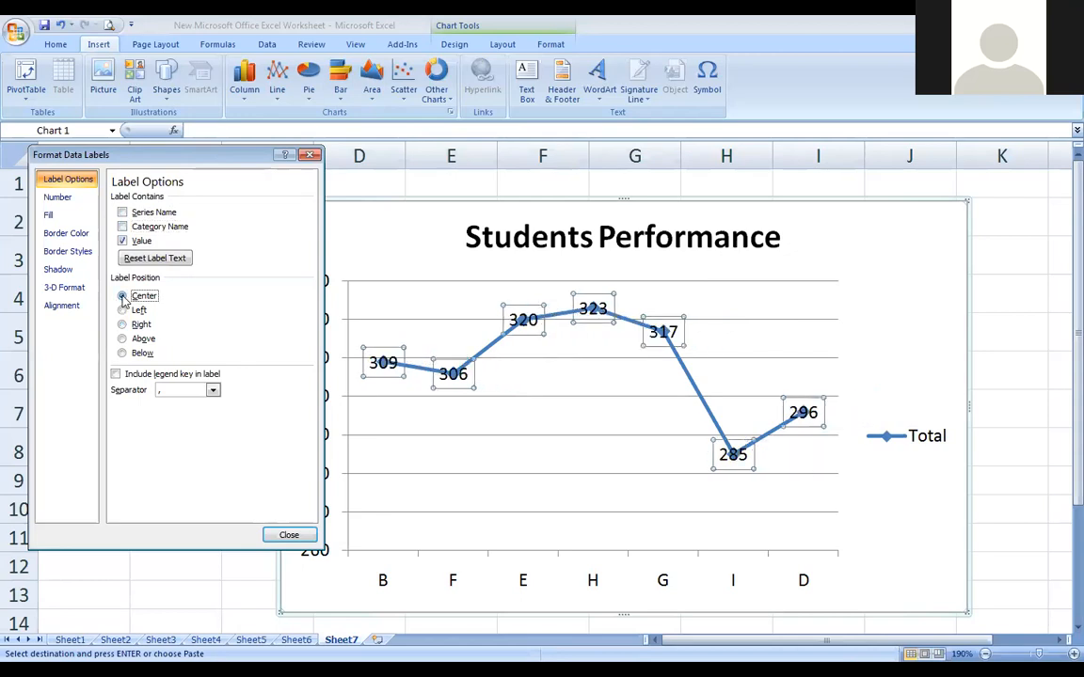
left_click(122, 309)
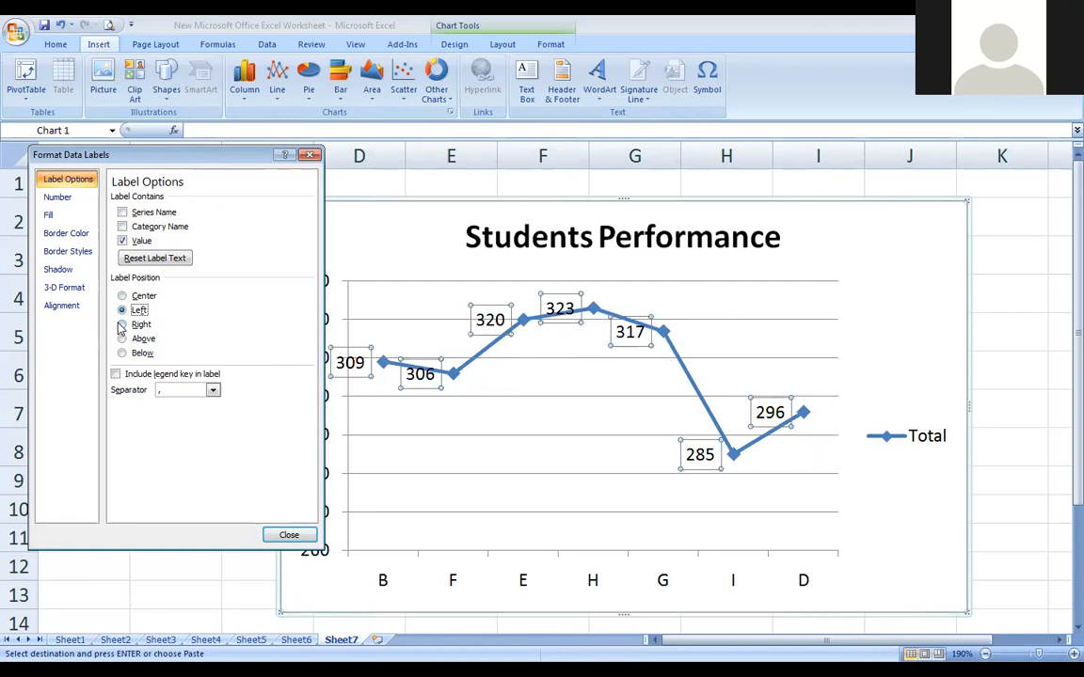
left_click(121, 324)
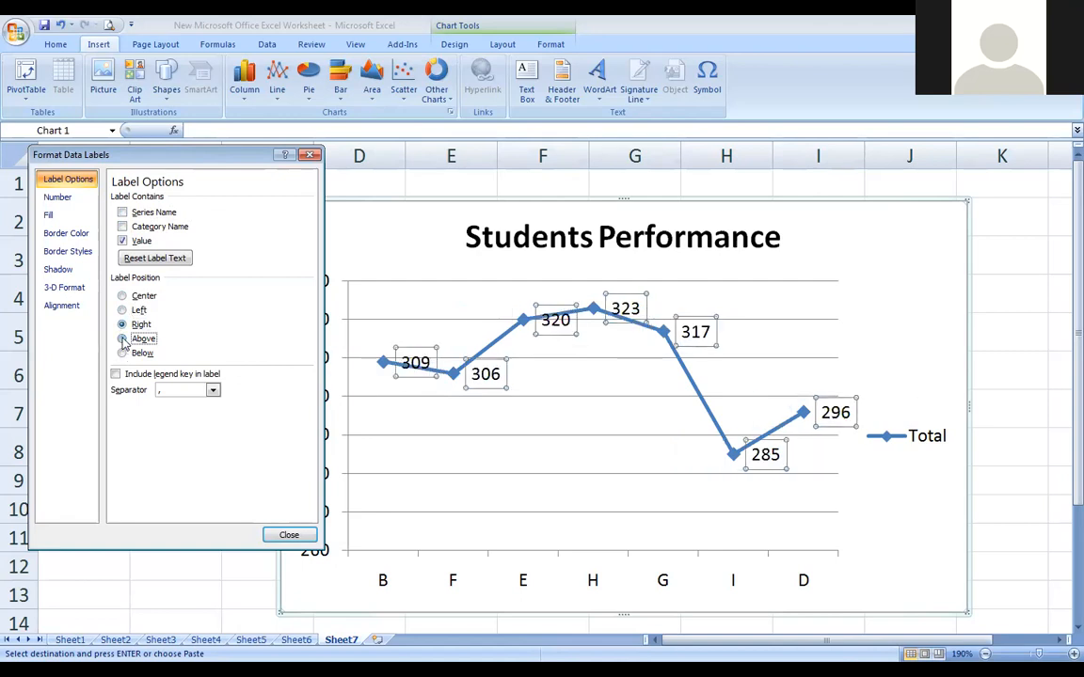
left_click(121, 338)
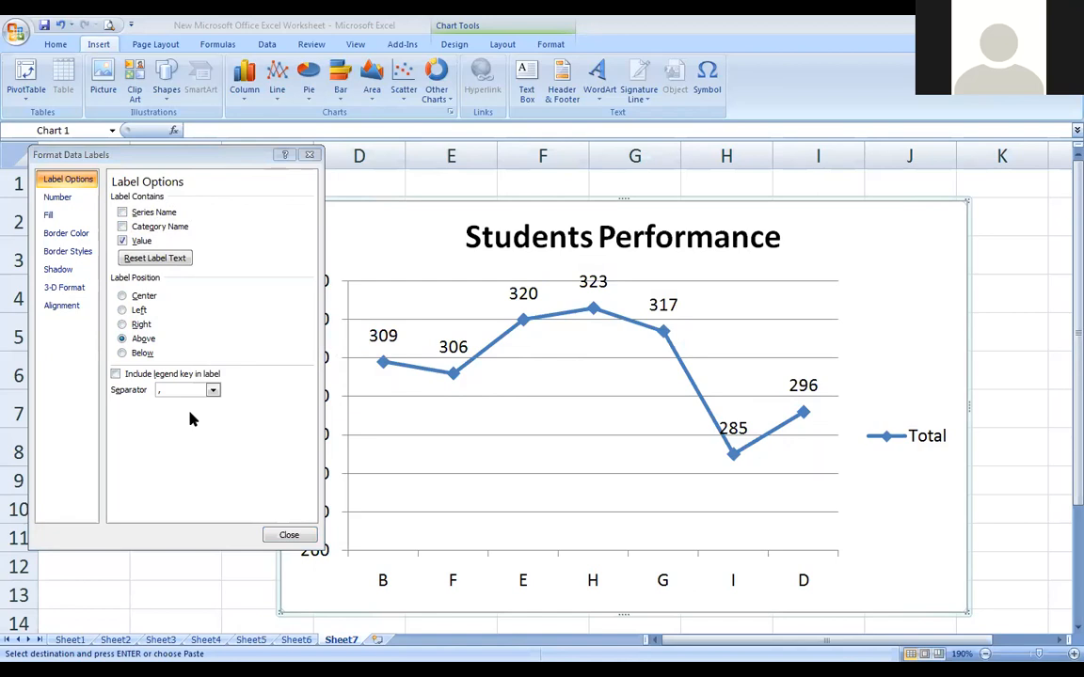
left_click(291, 536)
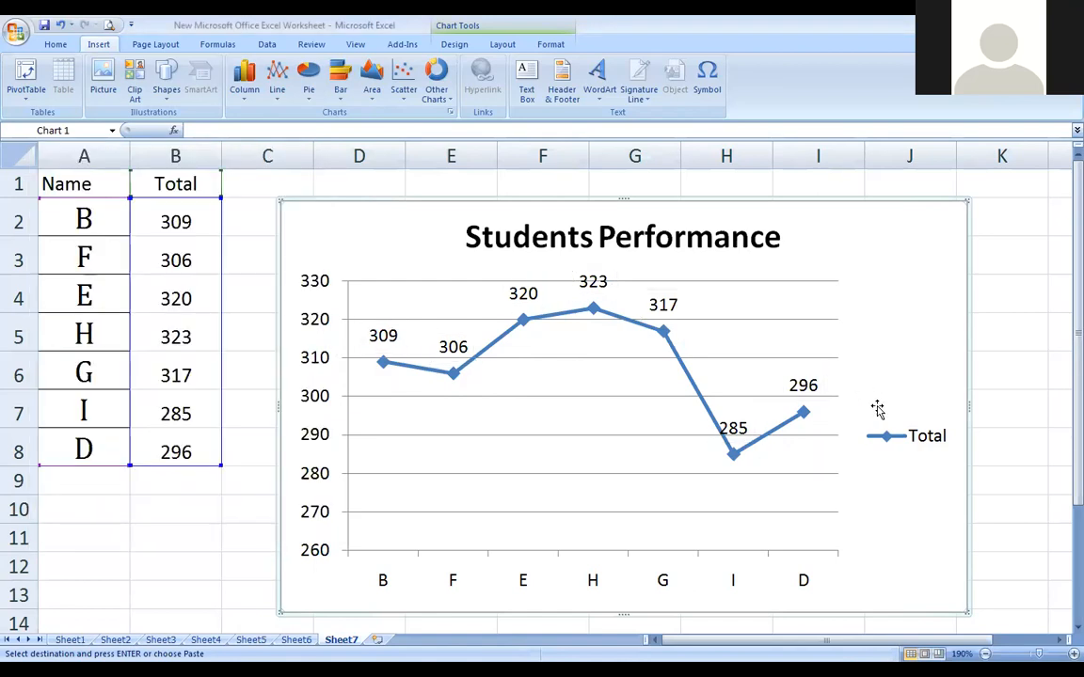
left_click(924, 440)
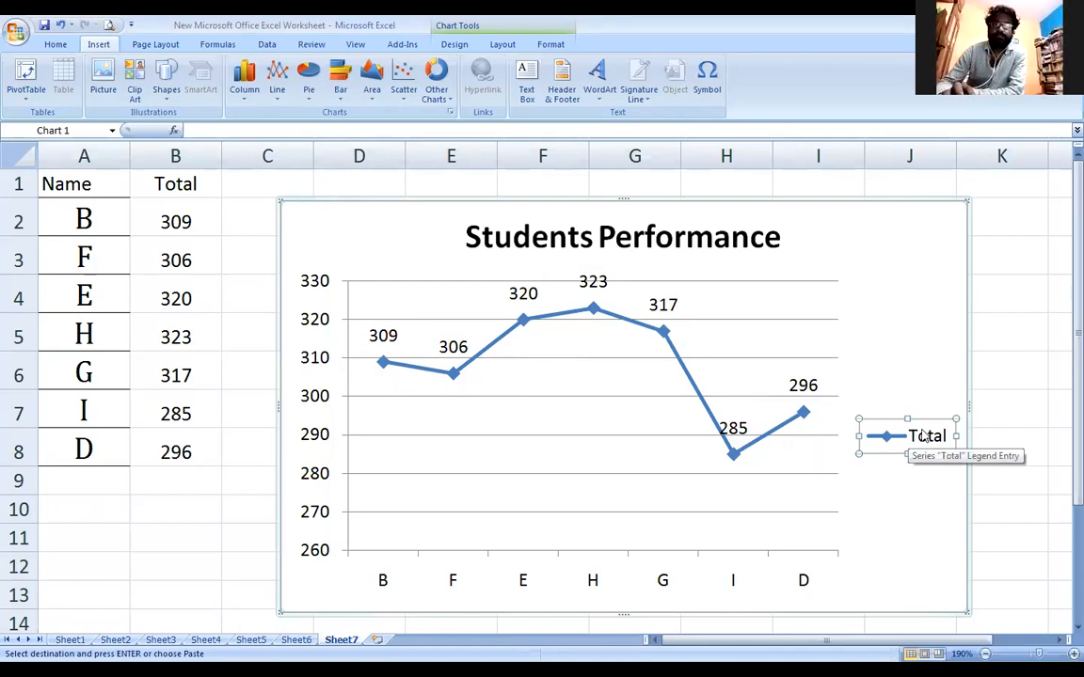
right_click(923, 435)
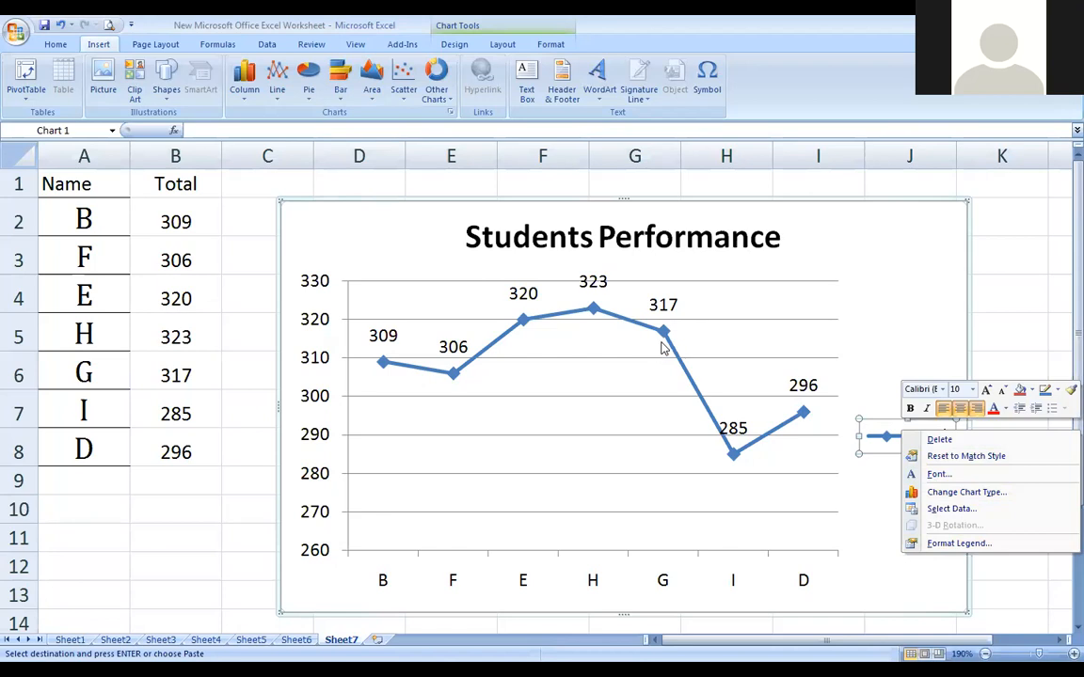
key("Escape")
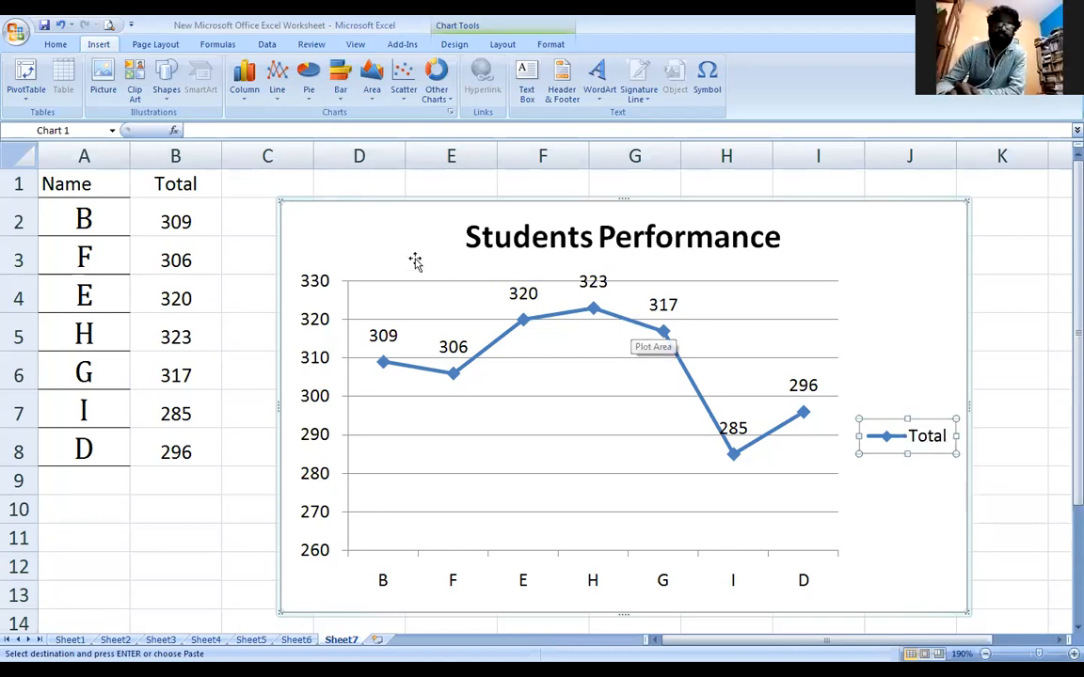
left_click(399, 292)
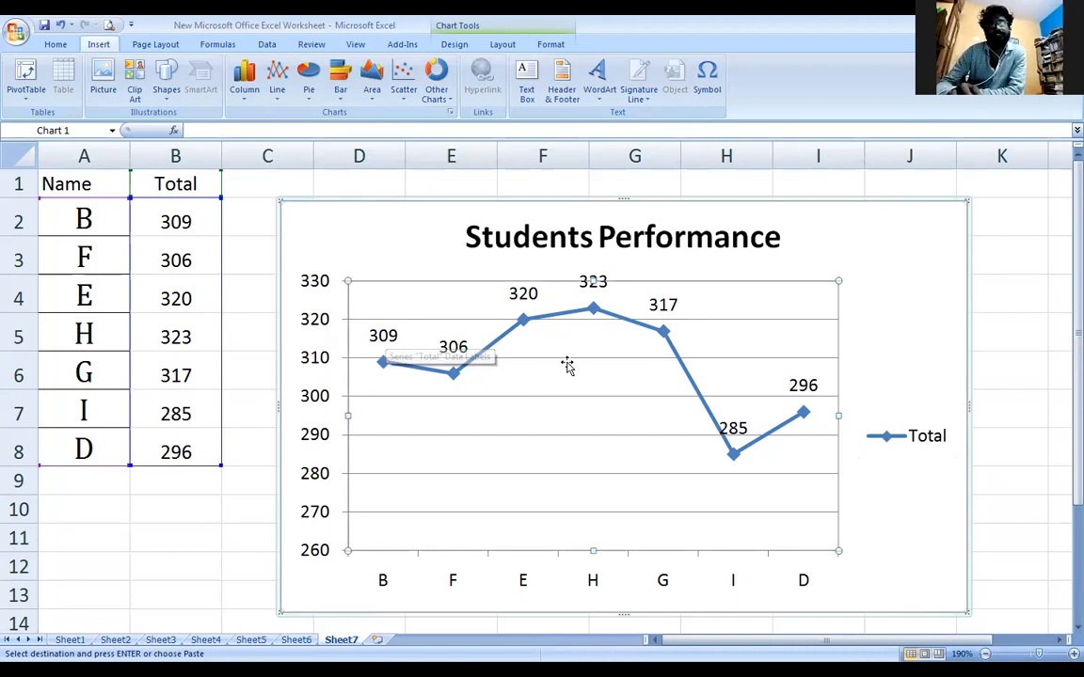
Open the chart legend's formatting options and try the Top, Bottom, Left, Right and Top Right positions
left_click(924, 442)
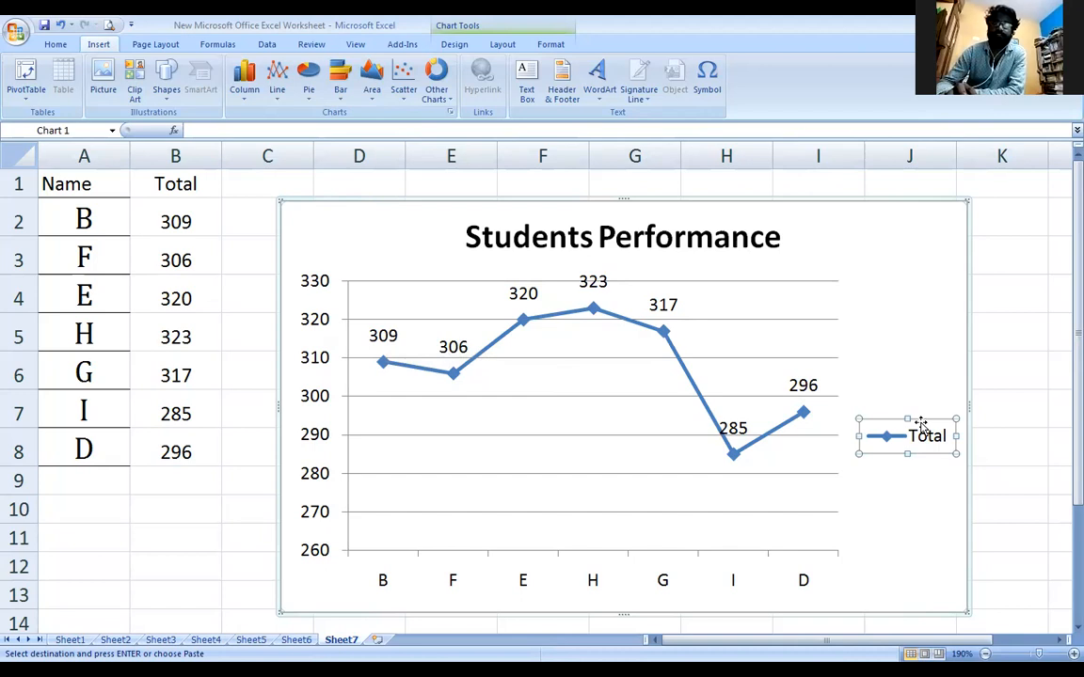
right_click(903, 423)
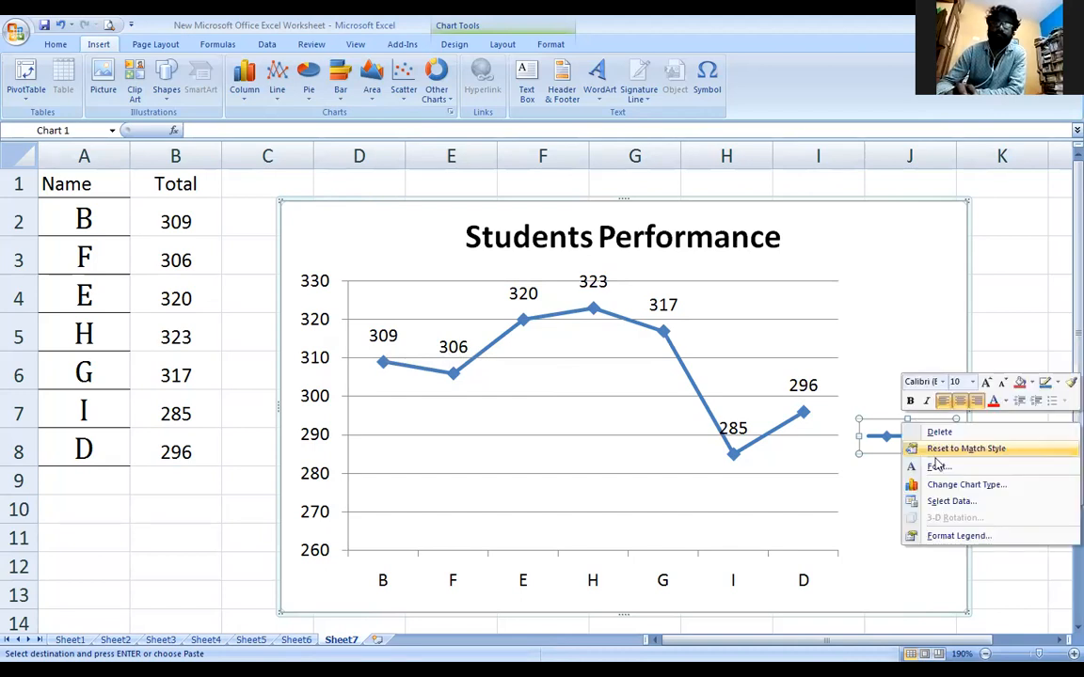
left_click(959, 536)
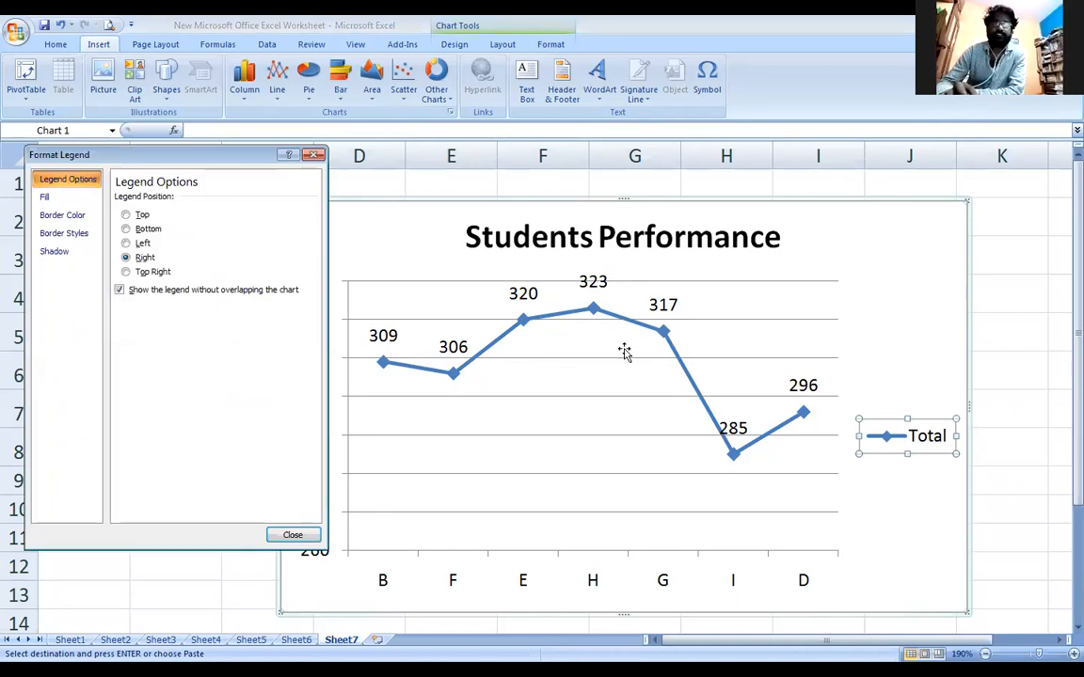
left_click(126, 215)
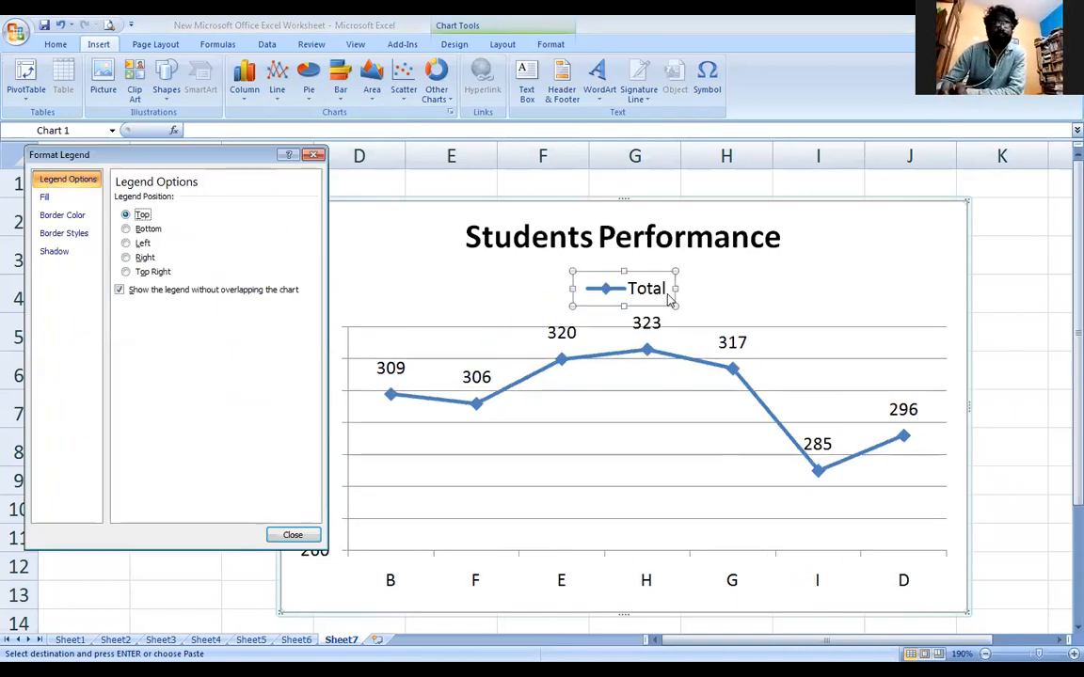
left_click(126, 229)
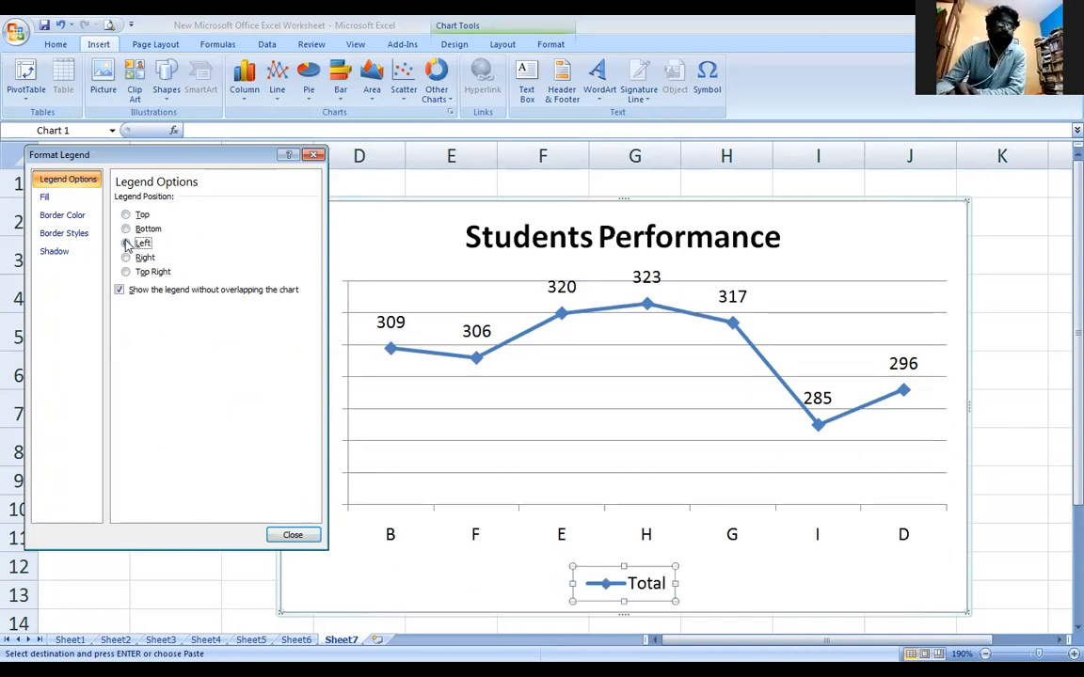
left_click(126, 244)
left_click(126, 258)
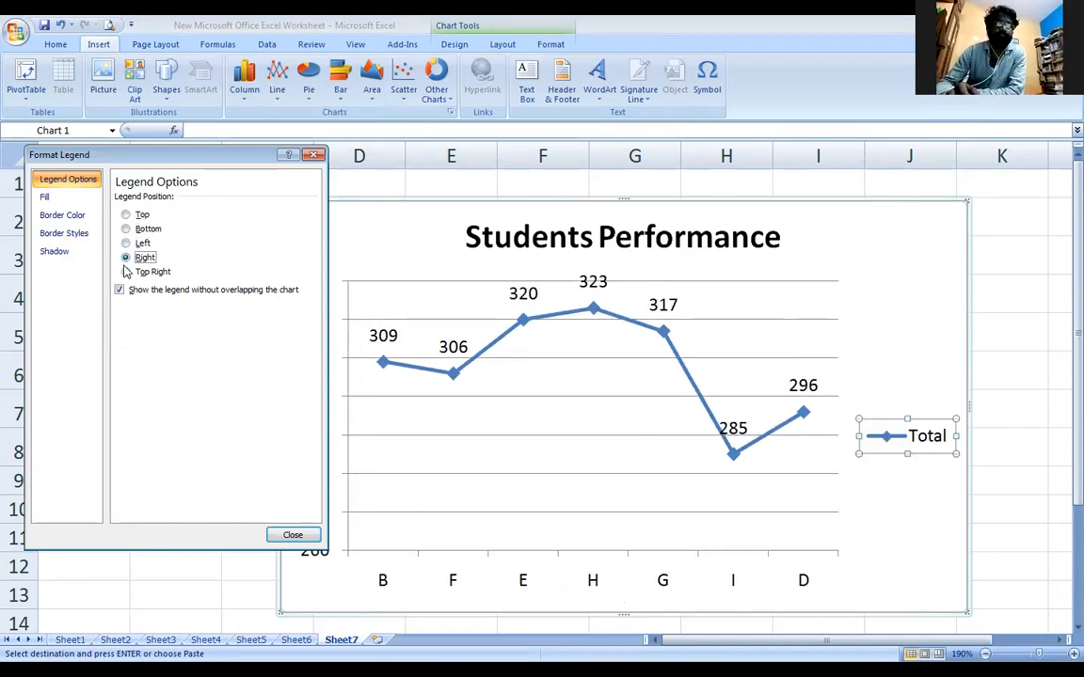
left_click(126, 271)
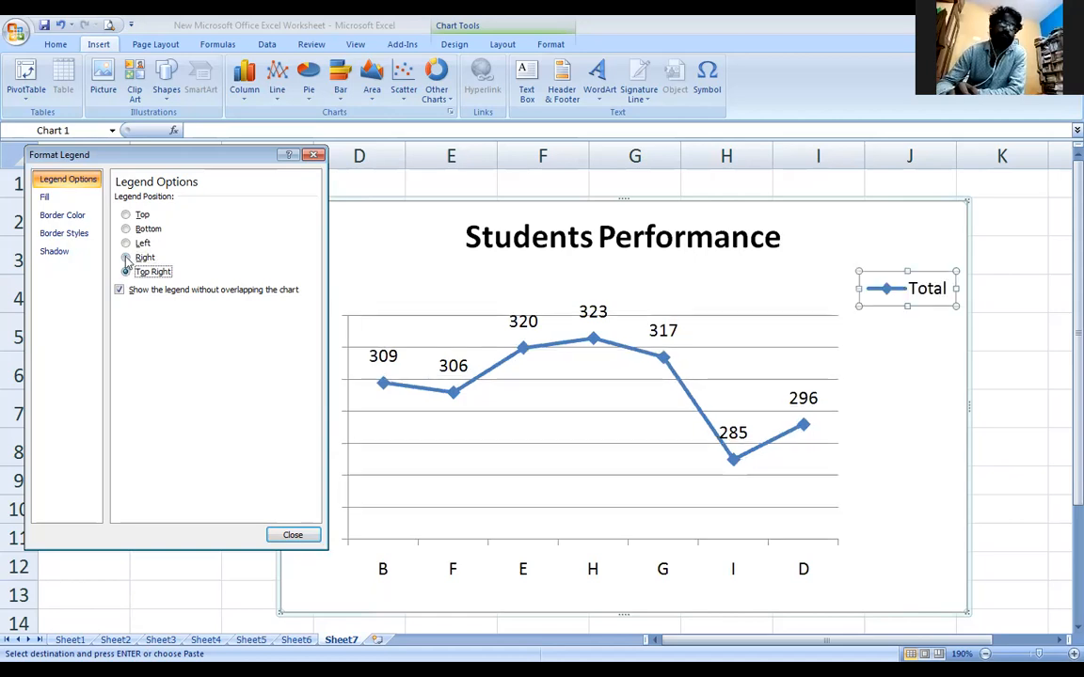
Go back through the legend positions up to Top, try Bottom and Left again, and return the legend to Right
left_click(126, 258)
left_click(126, 243)
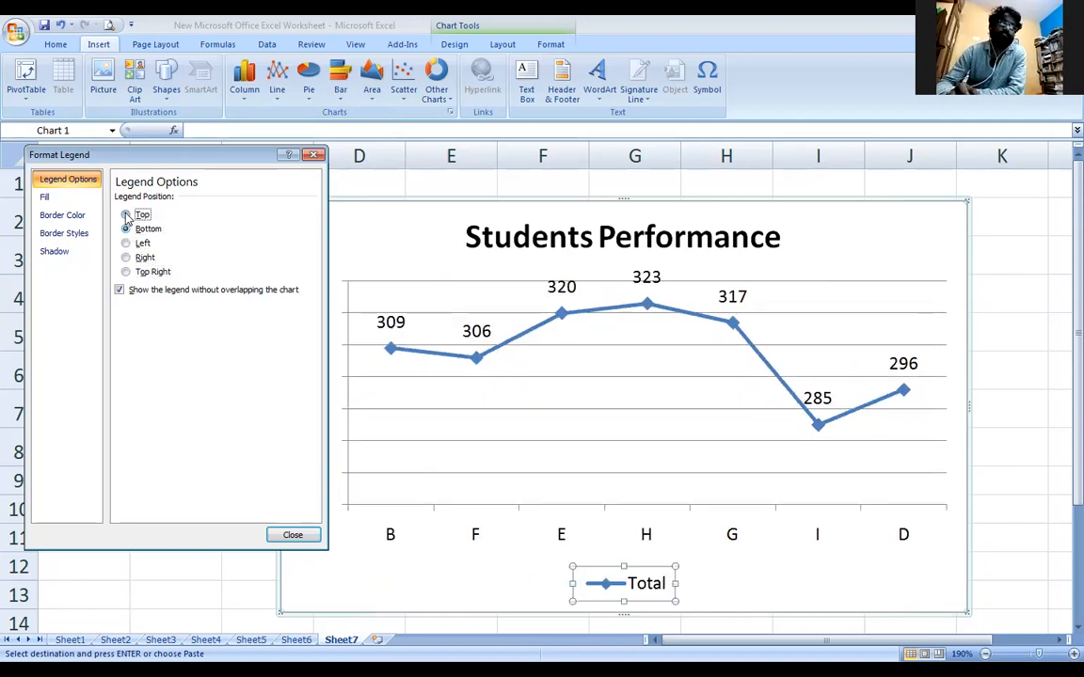
left_click(125, 214)
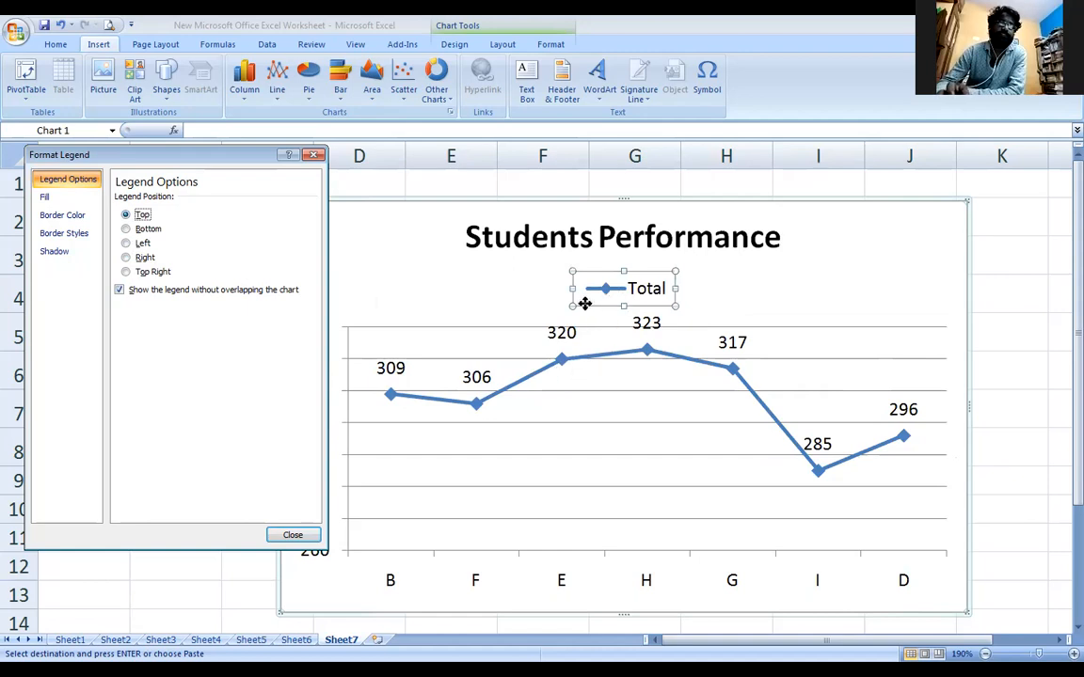
left_click(125, 230)
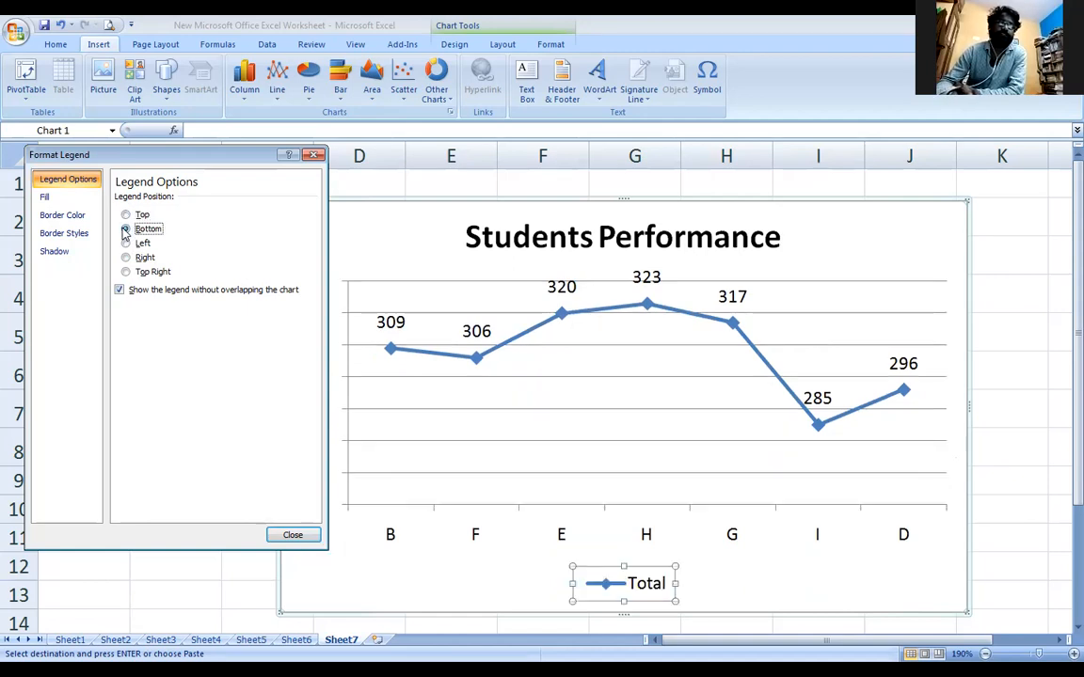
left_click(125, 243)
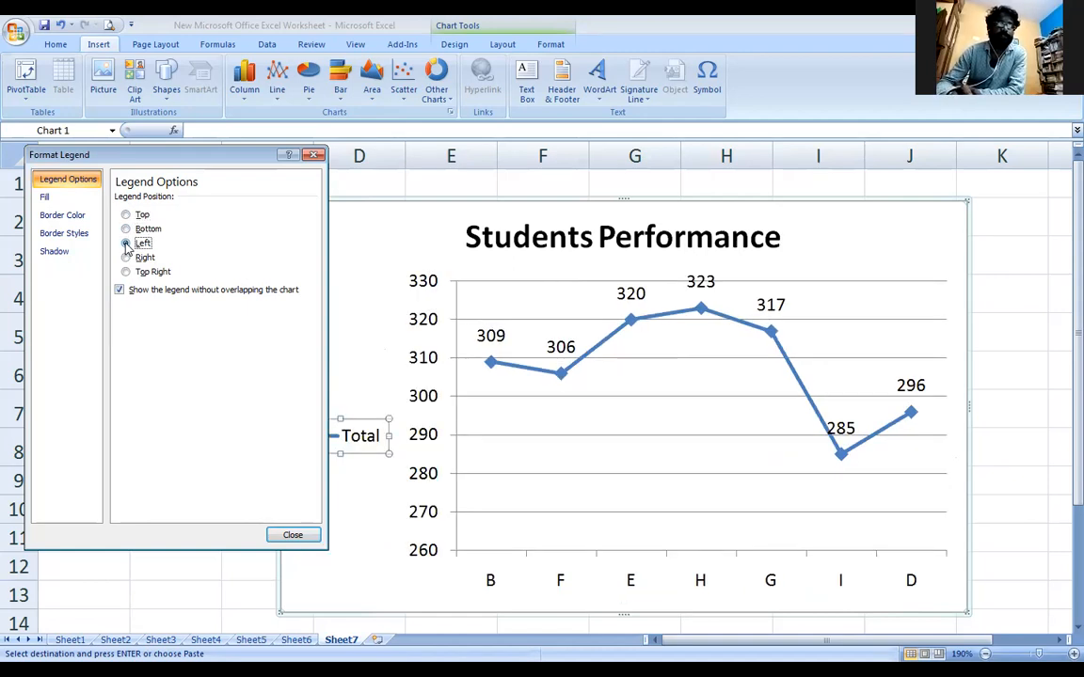
left_click(125, 257)
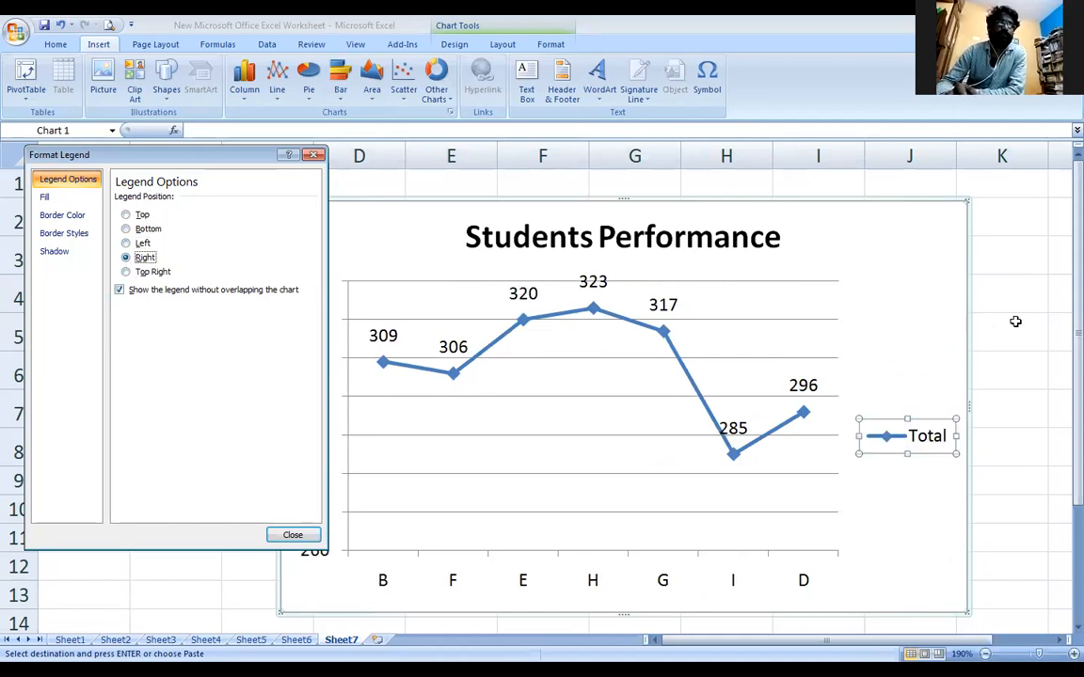
Try no fill, solid, gradient and picture or texture fills for the chart area, and return the fill to Automatic
left_click(966, 304)
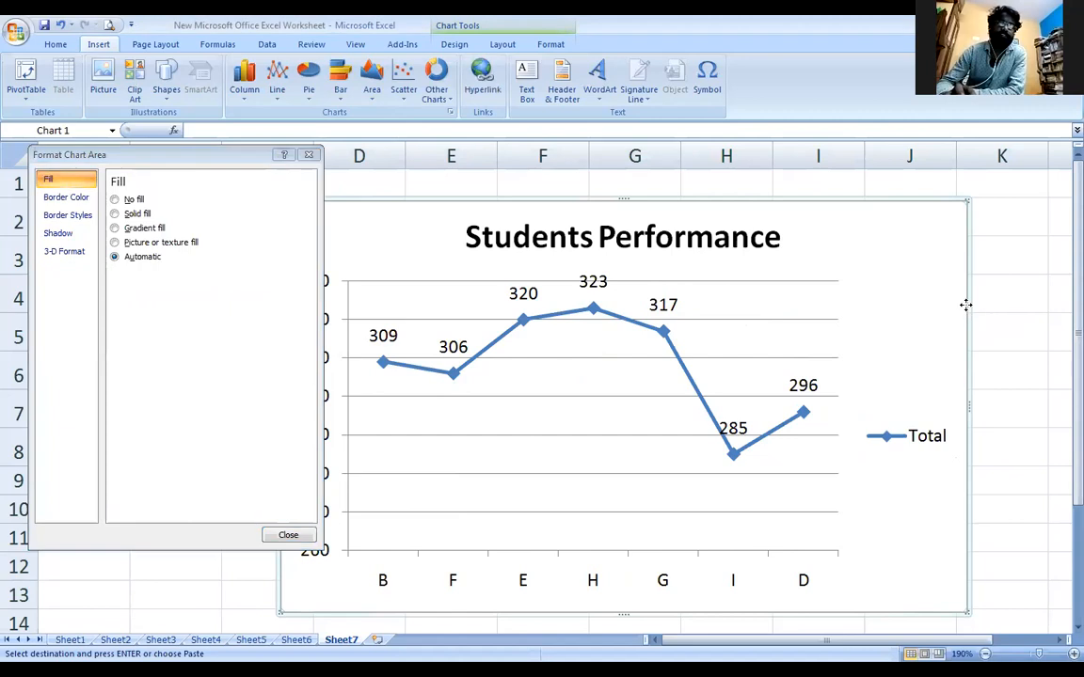
right_click(965, 306)
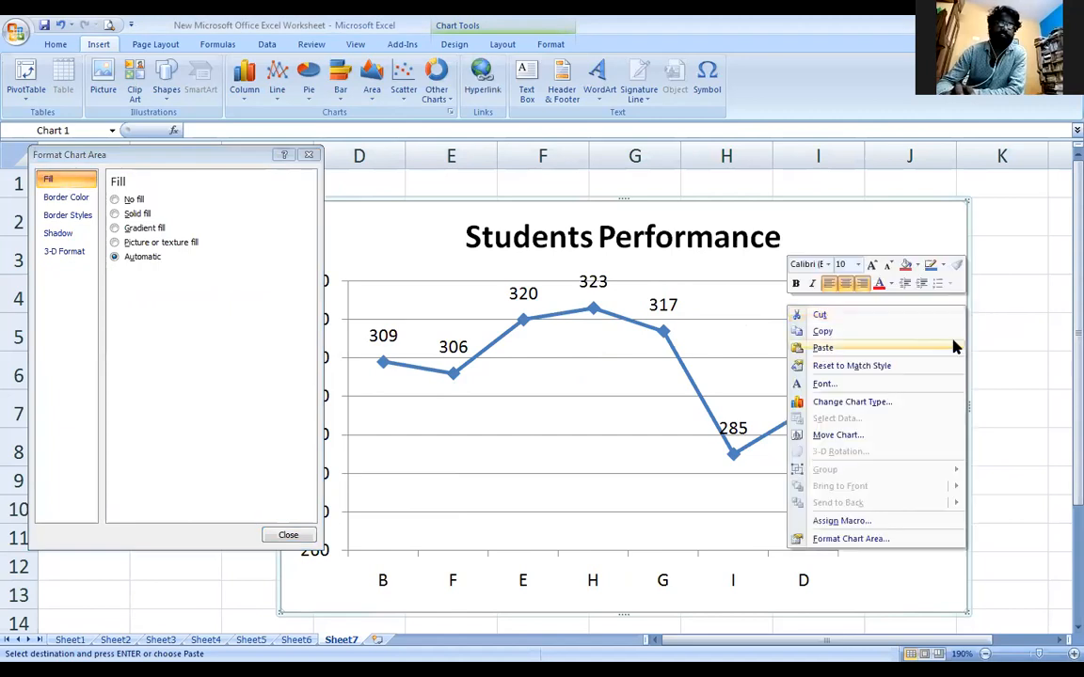
left_click(927, 538)
left_click(113, 200)
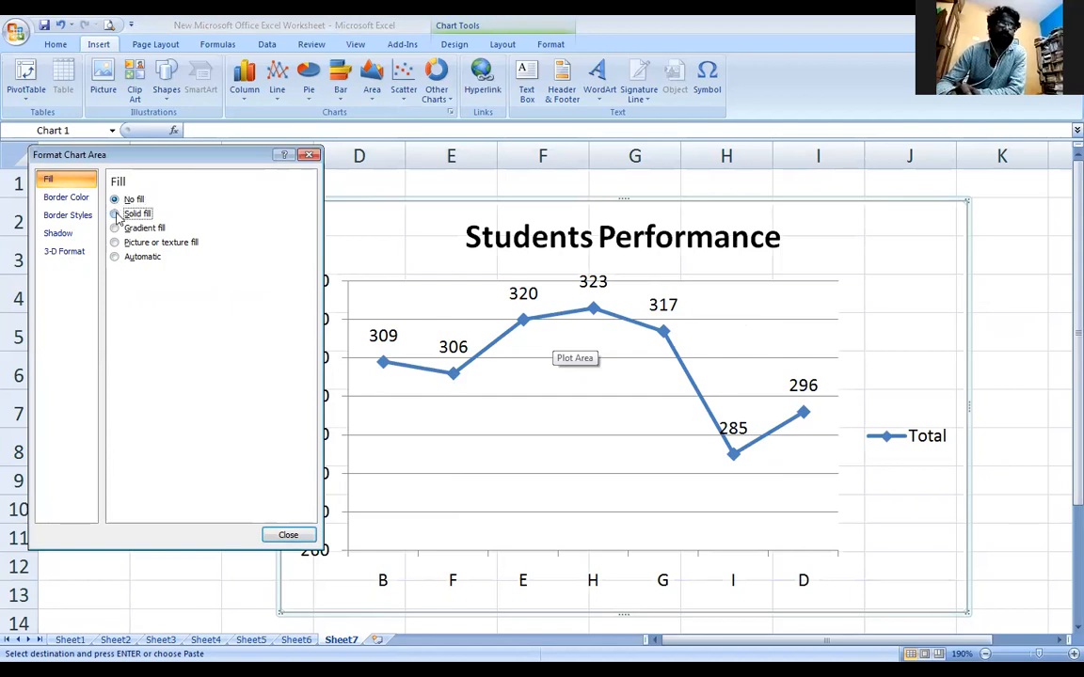
left_click(114, 214)
left_click(114, 227)
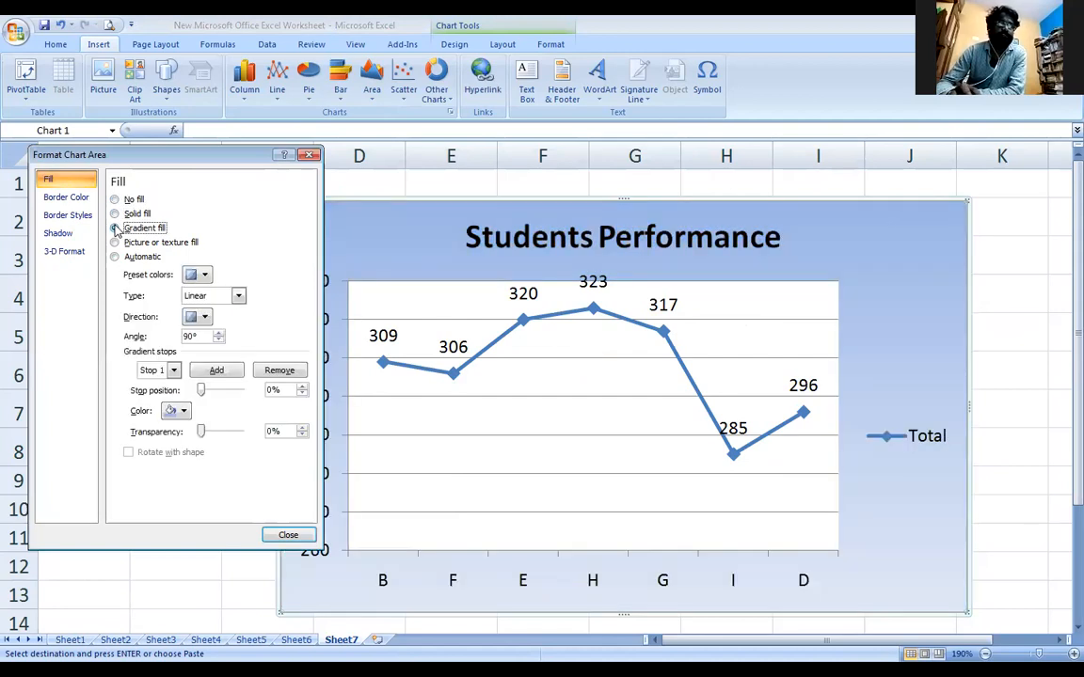
left_click(114, 243)
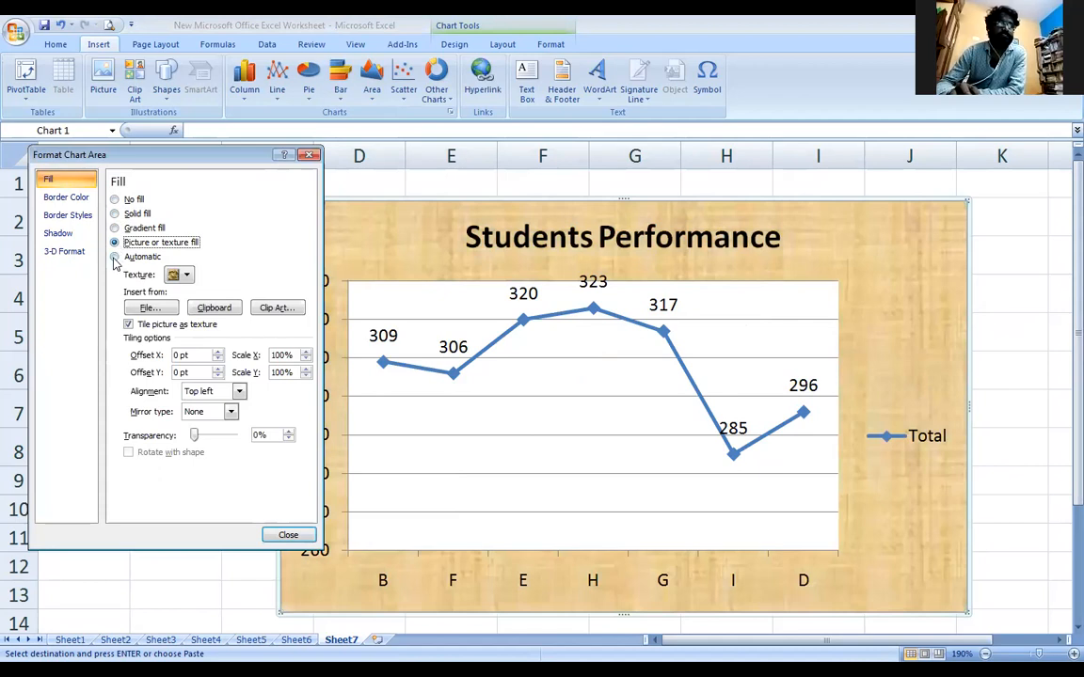
left_click(113, 257)
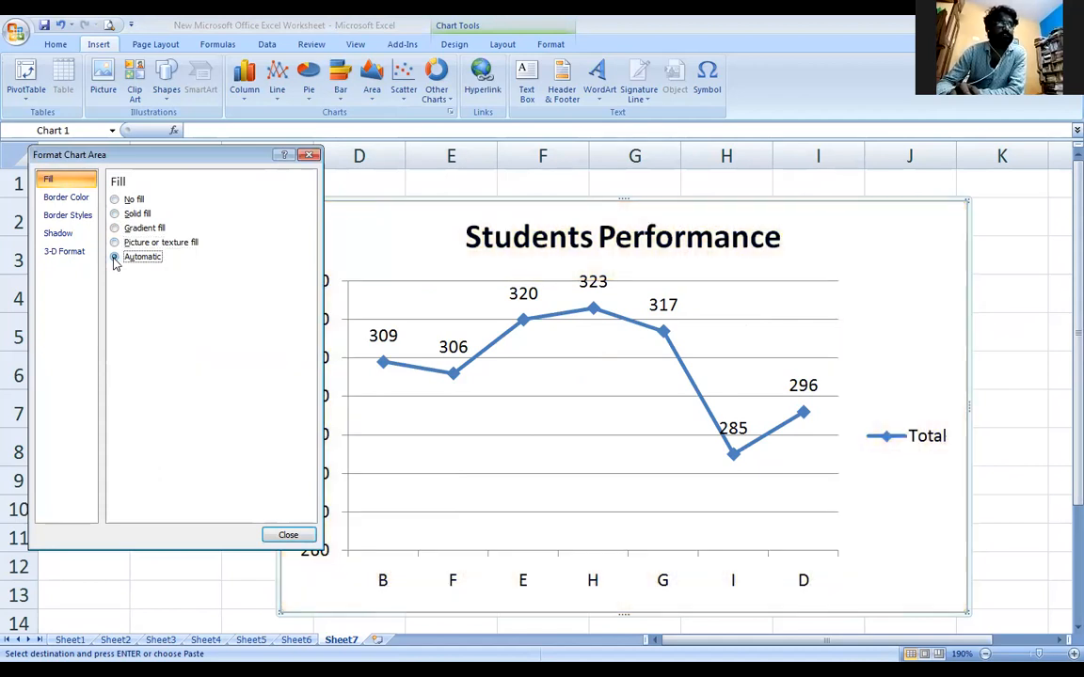
Try no line and a solid line for the chart area's border, set it to Gradient line, and check the border styles
left_click(66, 198)
left_click(114, 199)
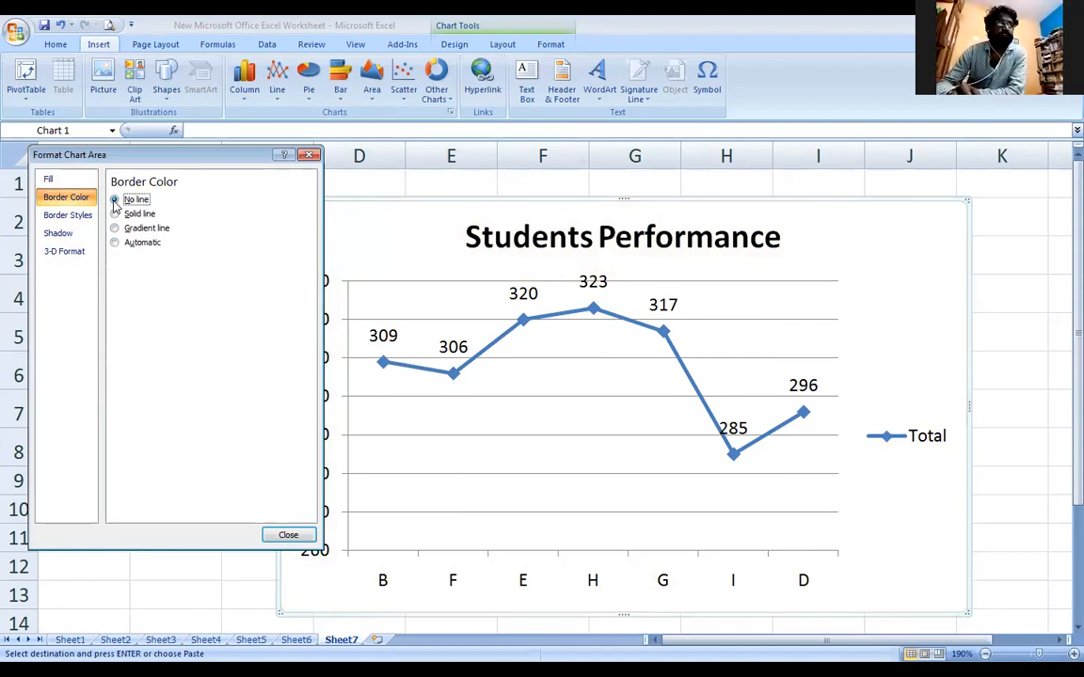
left_click(114, 213)
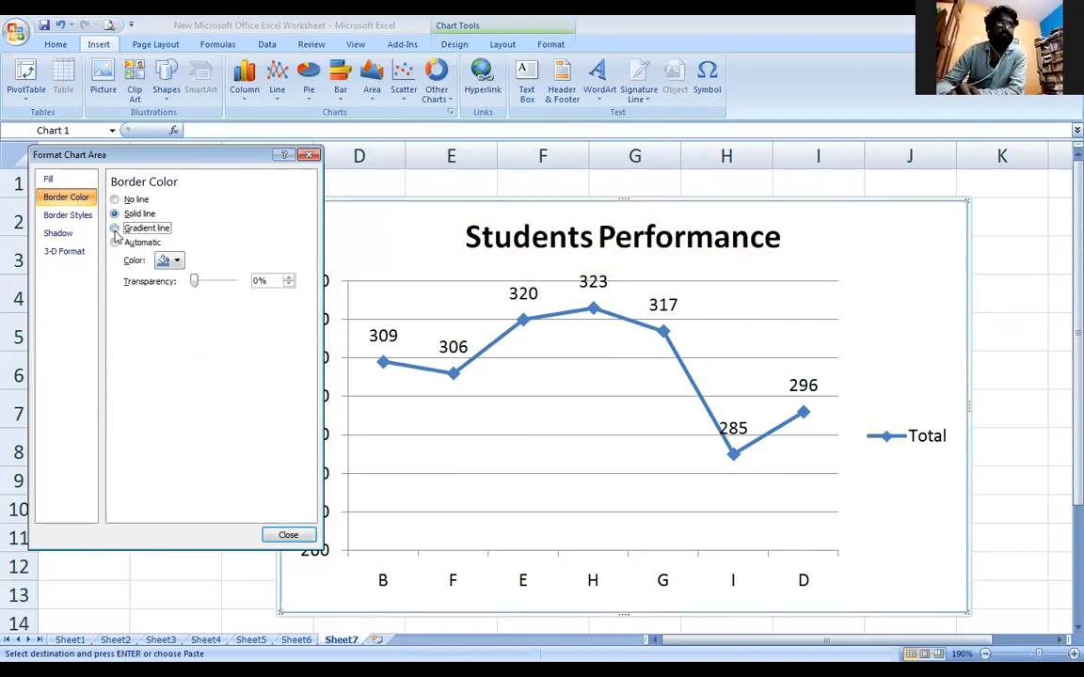
left_click(113, 228)
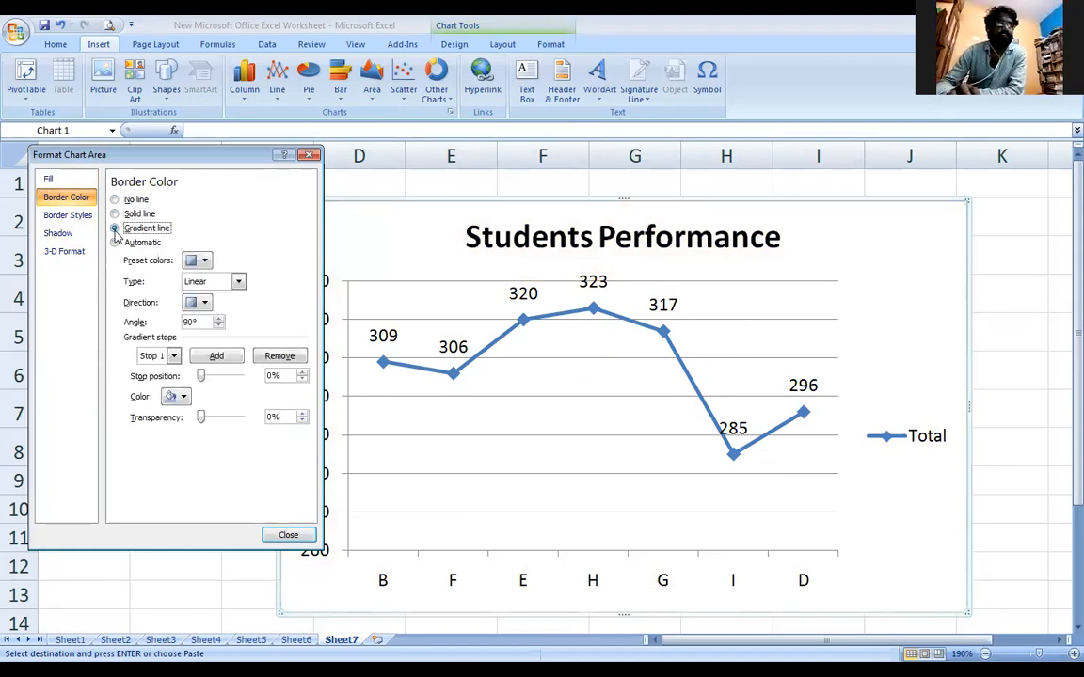
left_click(68, 215)
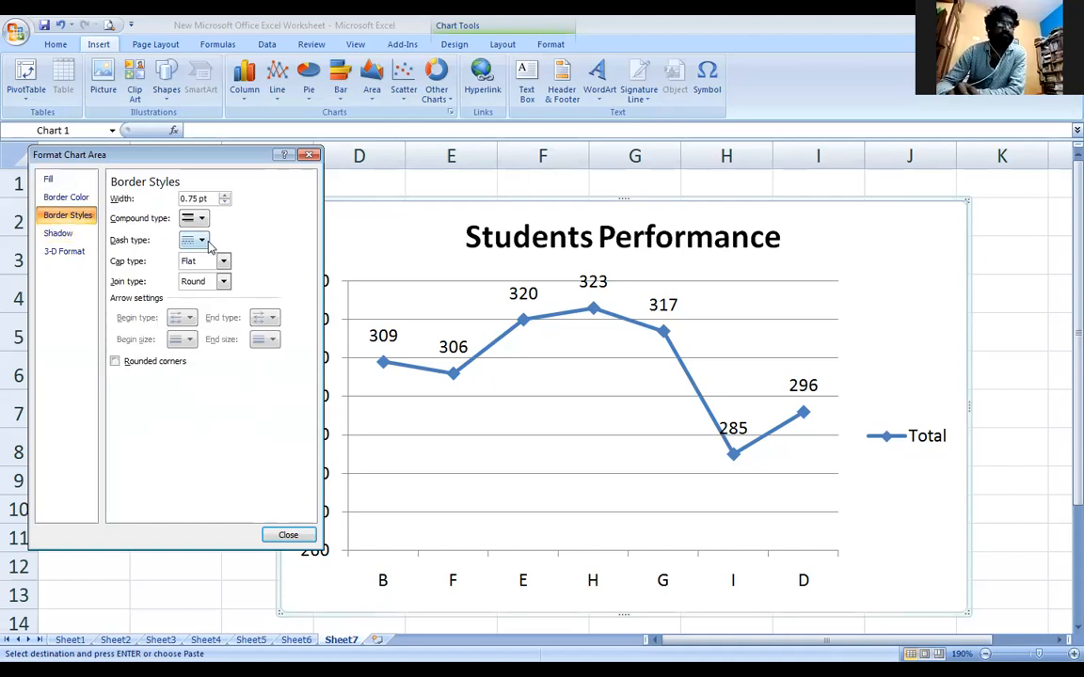
left_click(288, 535)
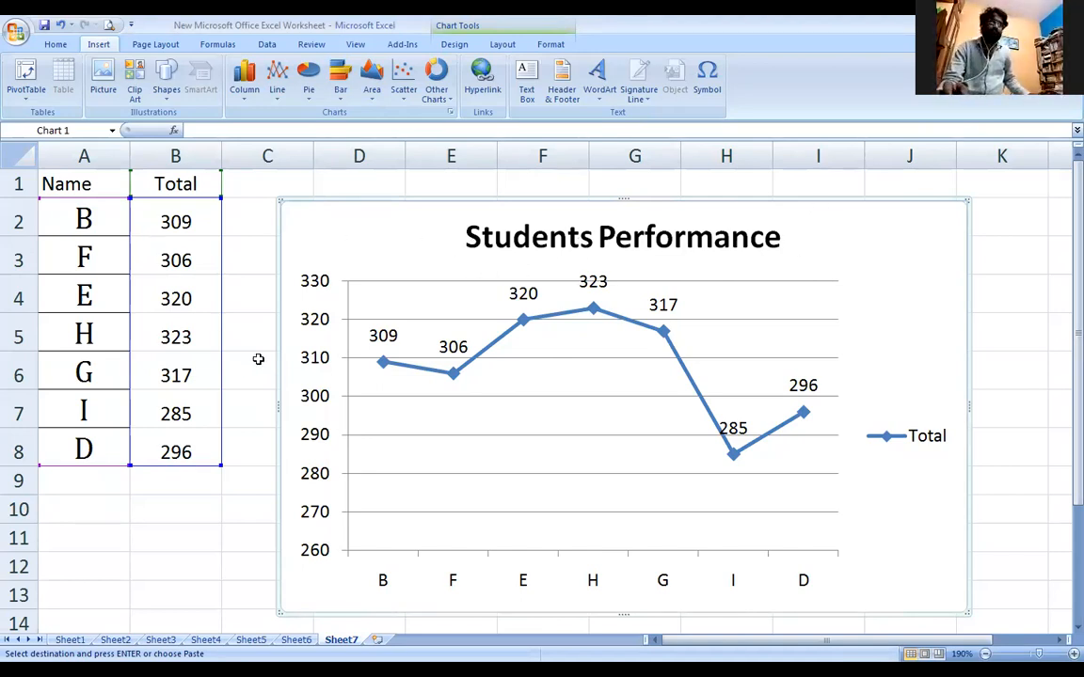
Copy the Name and Total table in A1:B8 and paste it at A1 of a new worksheet
left_click_drag(82, 174, 190, 450)
key("ctrl+c")
left_click(226, 461)
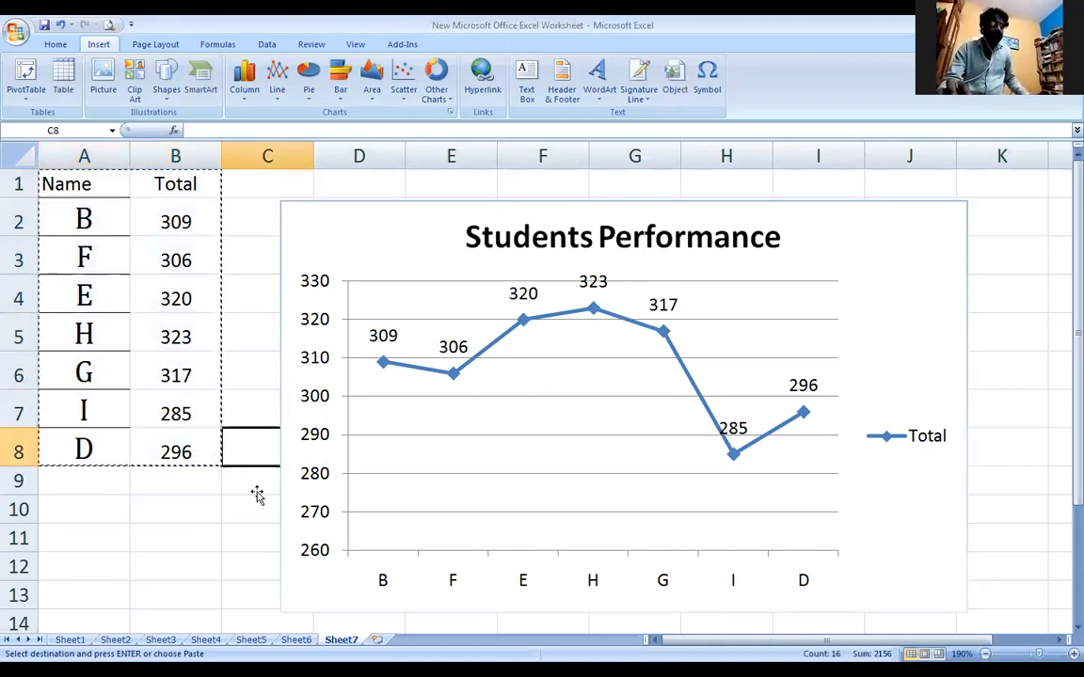
left_click(376, 640)
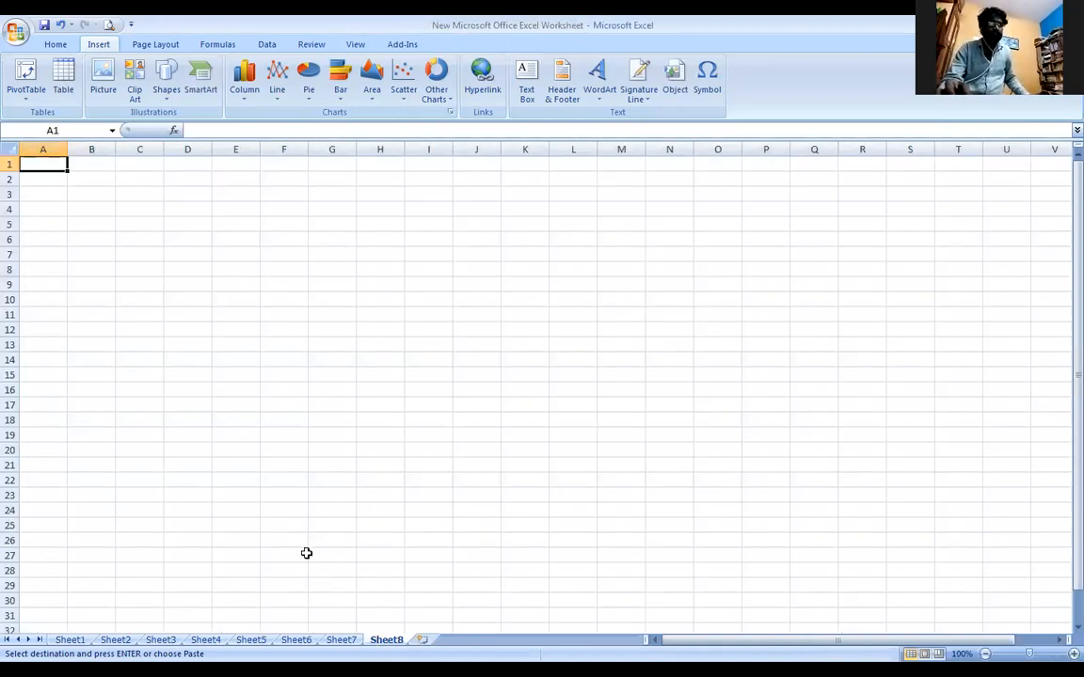
key("ctrl+v")
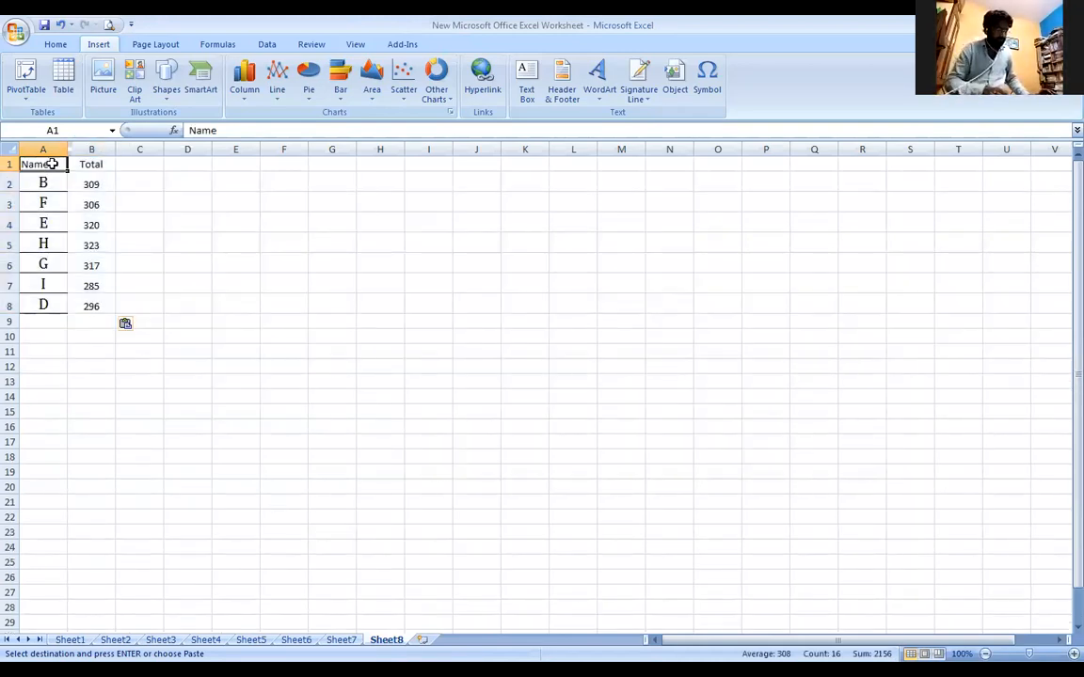
Replace the headers in A1 and B1 with Item and Expenditure
type("Item")
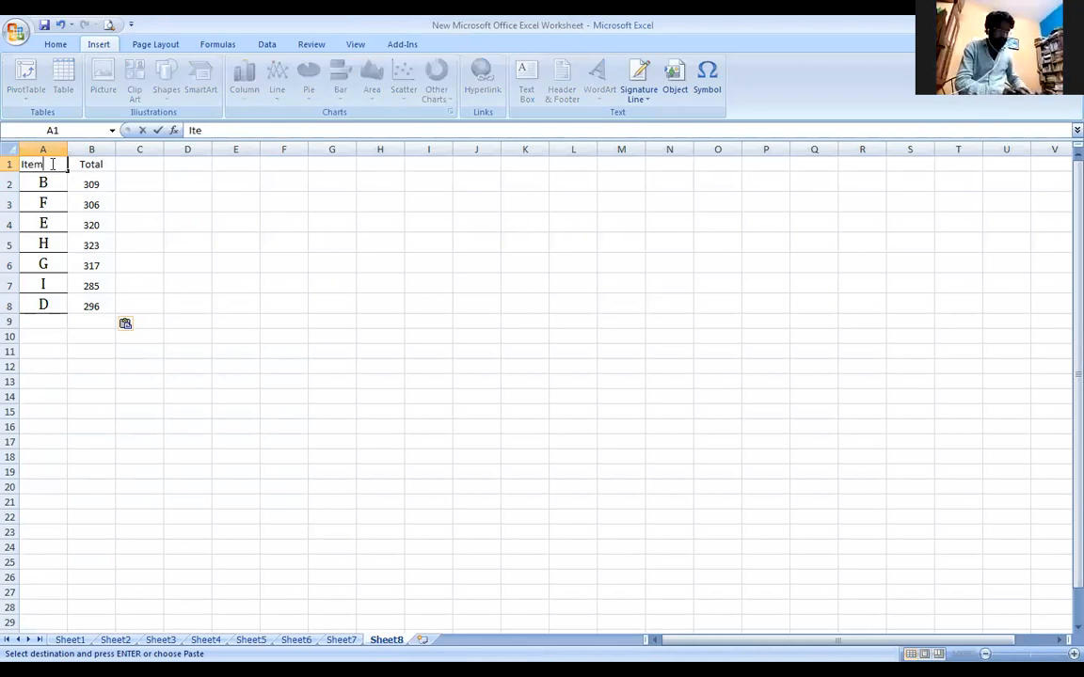
key("Tab")
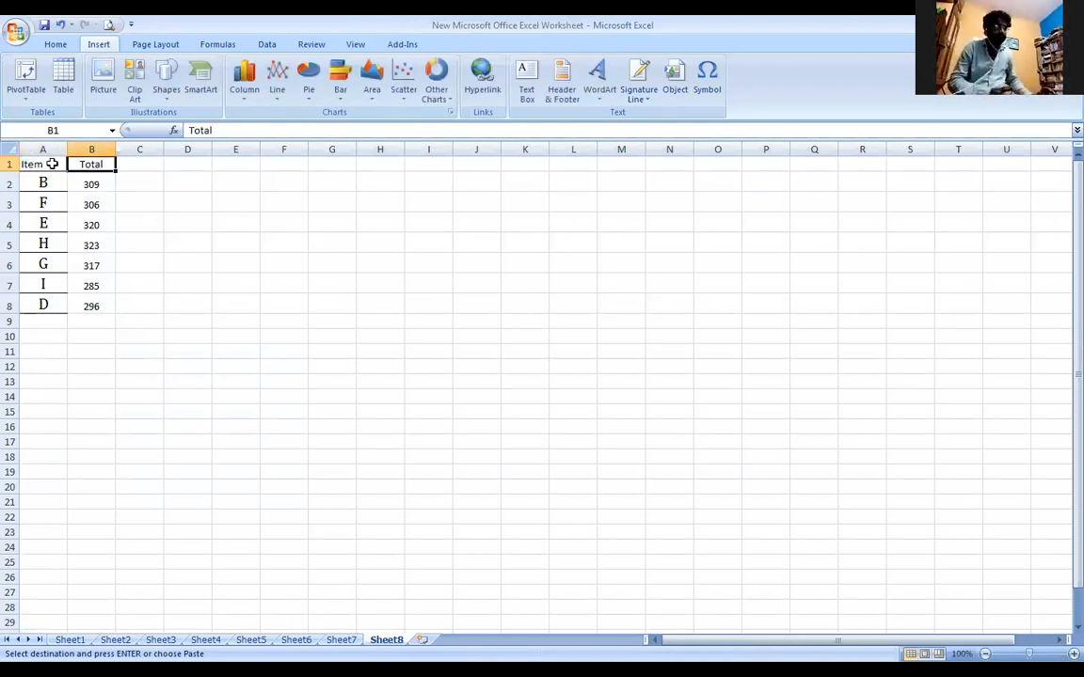
type("Expenditure")
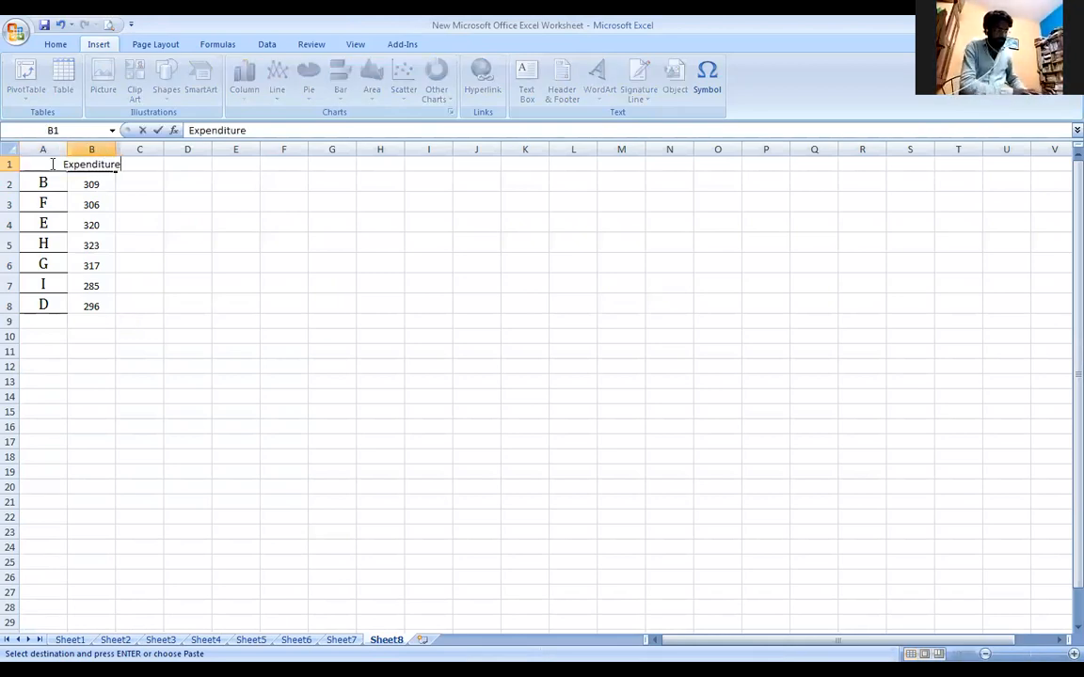
key("Return")
key("Left")
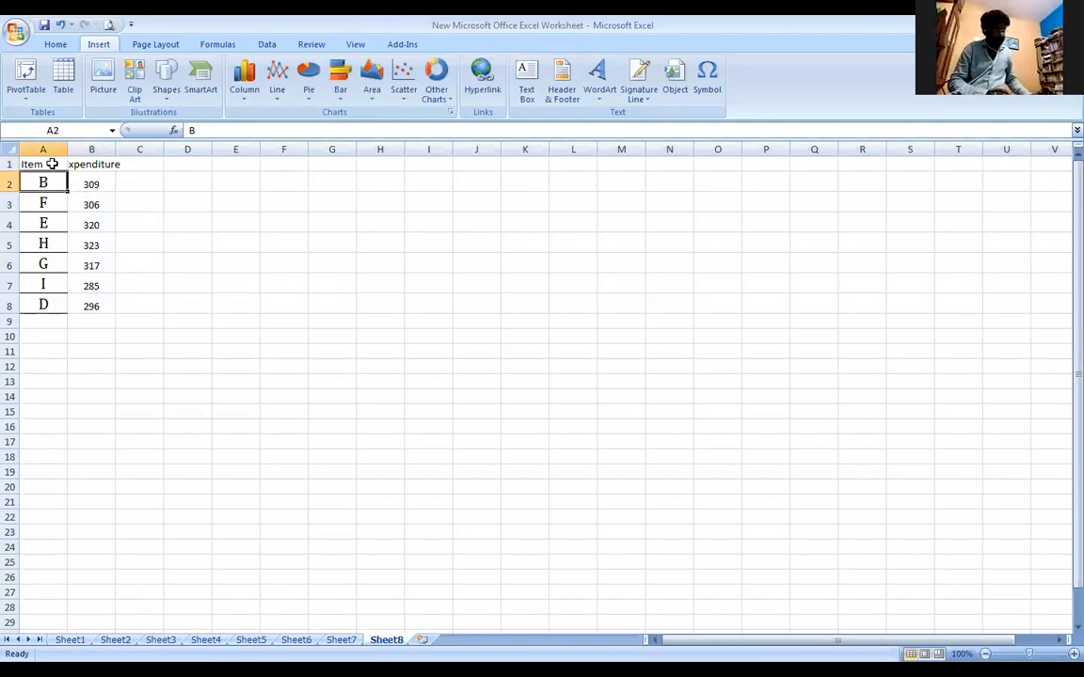
Replace the names in A2:A4 with Food, Clothing and Shekther
type("Food")
key("Return")
type("Clot")
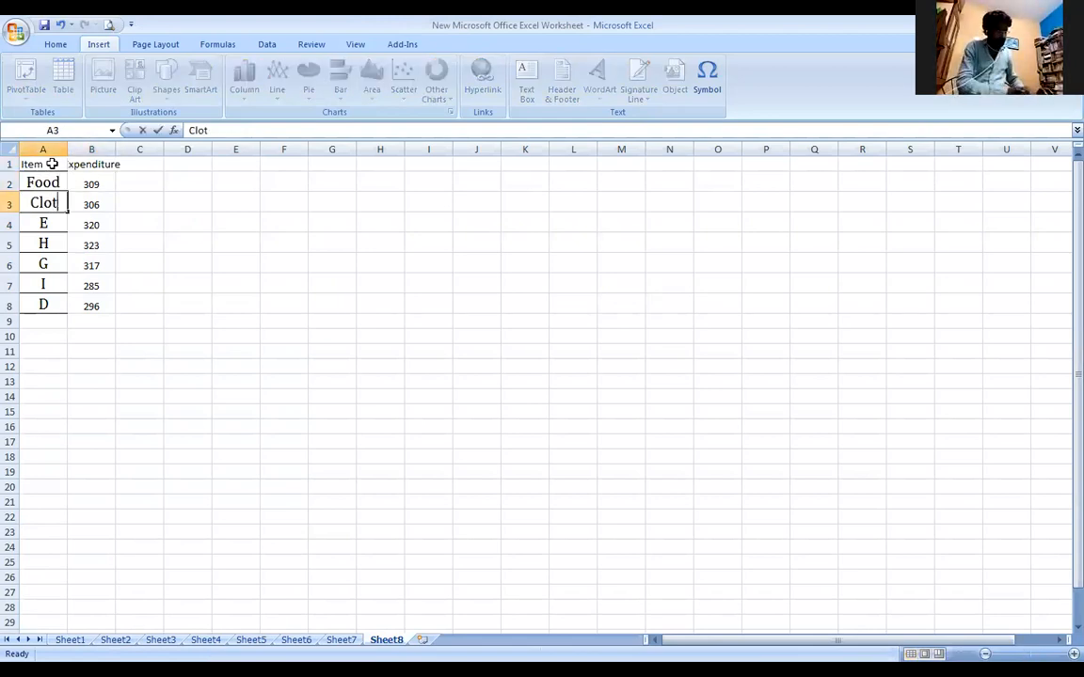
type("hing")
key("Return")
type("Shekther")
key("Return")
Widen column A and correct the entry in A4 to Shelther
left_click_drag(68, 149, 88, 148)
double_click(54, 225)
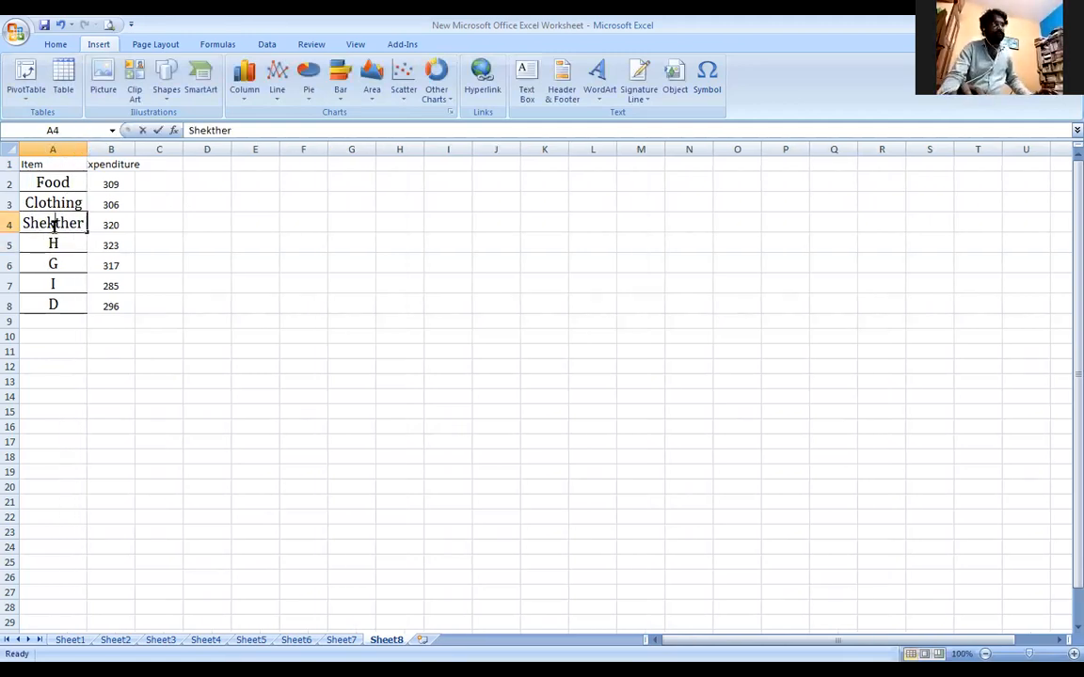
key("BackSpace")
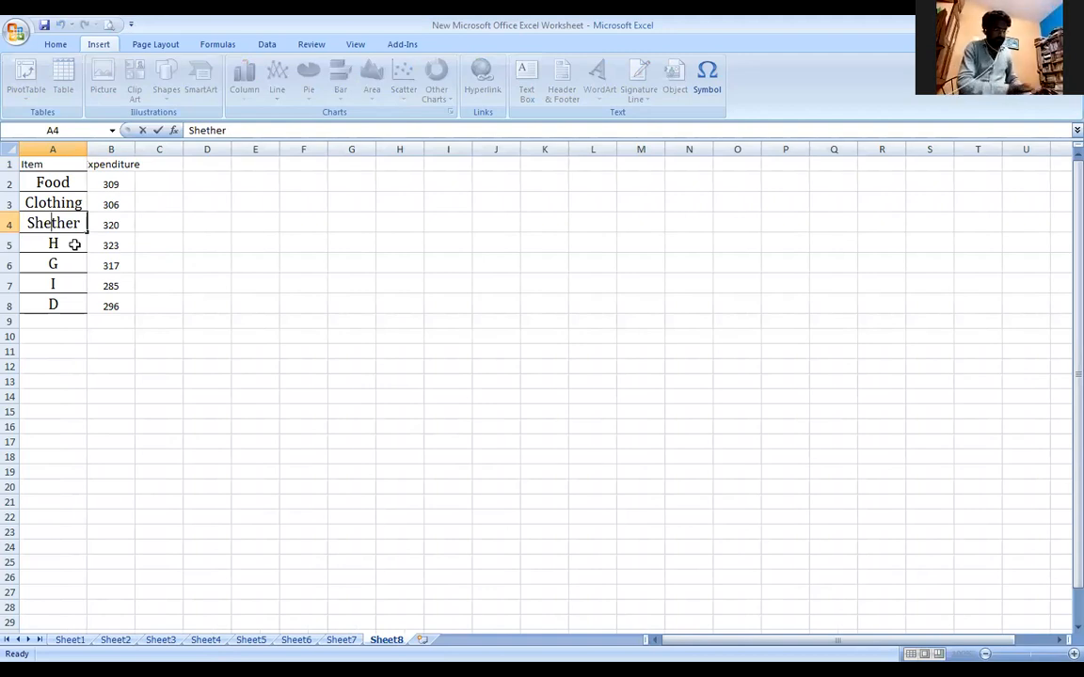
type("l")
key("Return")
key("Return")
Replace the names in A5:A8 with Meidines, Education, Misc and Rent
key("Up")
type("Meidines")
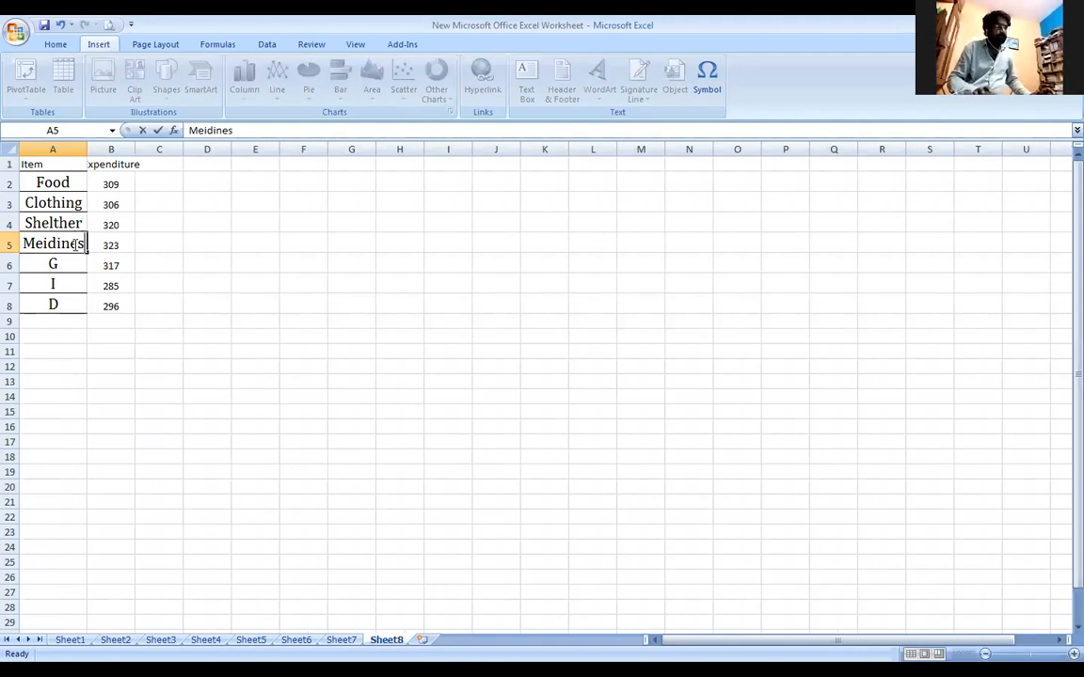
key("Return")
type("Education")
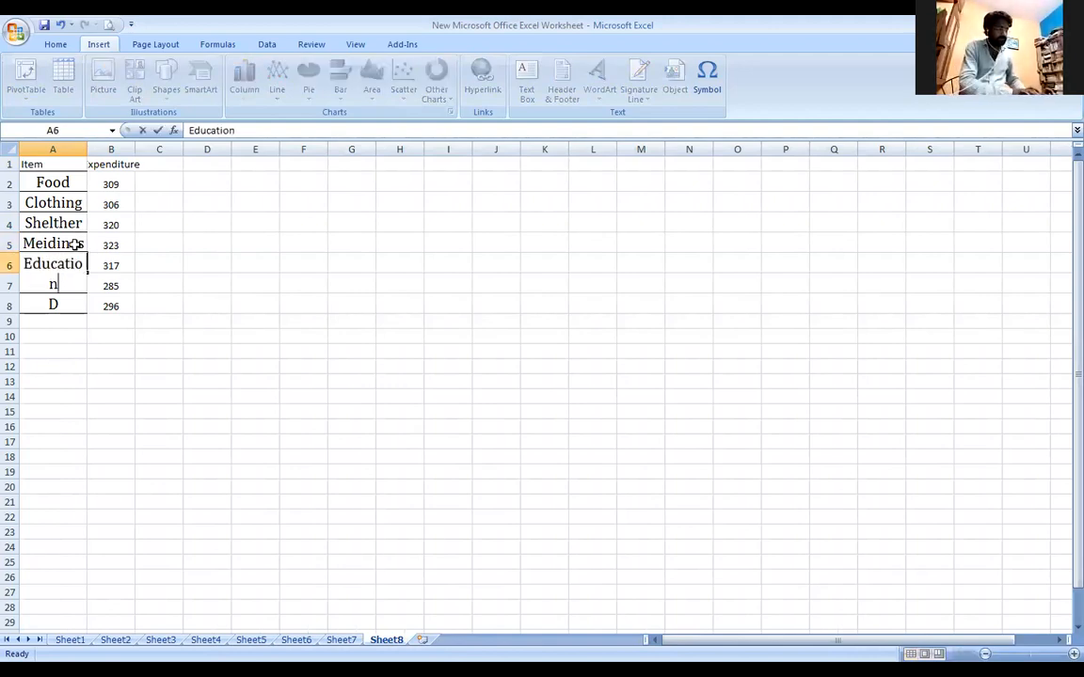
key("Return")
type("Misc")
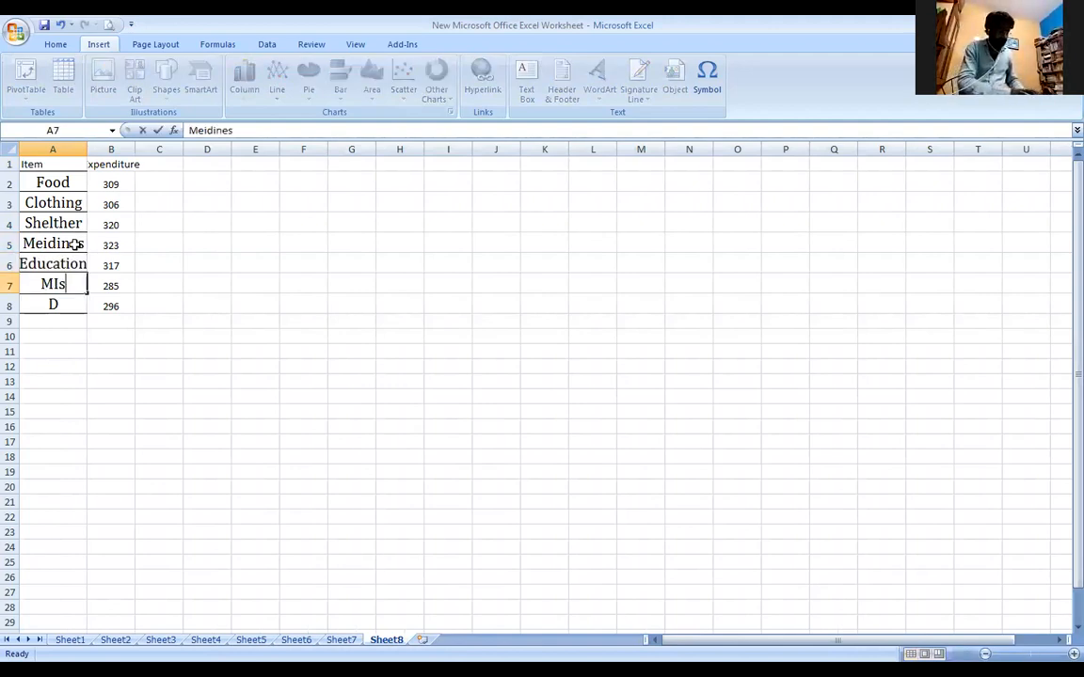
key("Return")
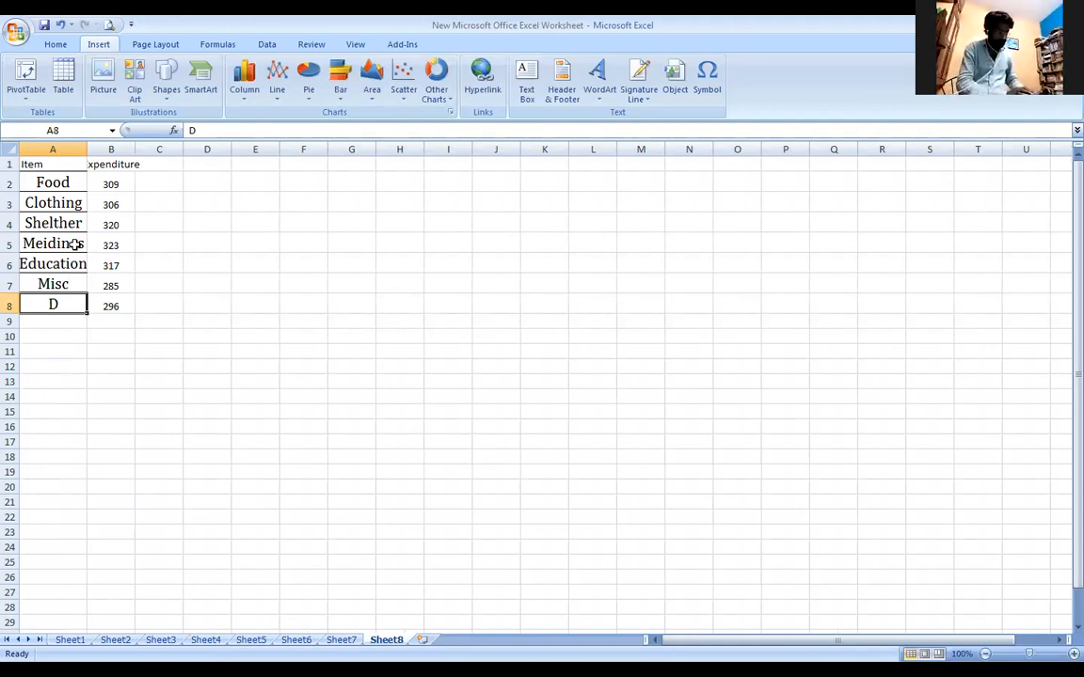
type("Rent")
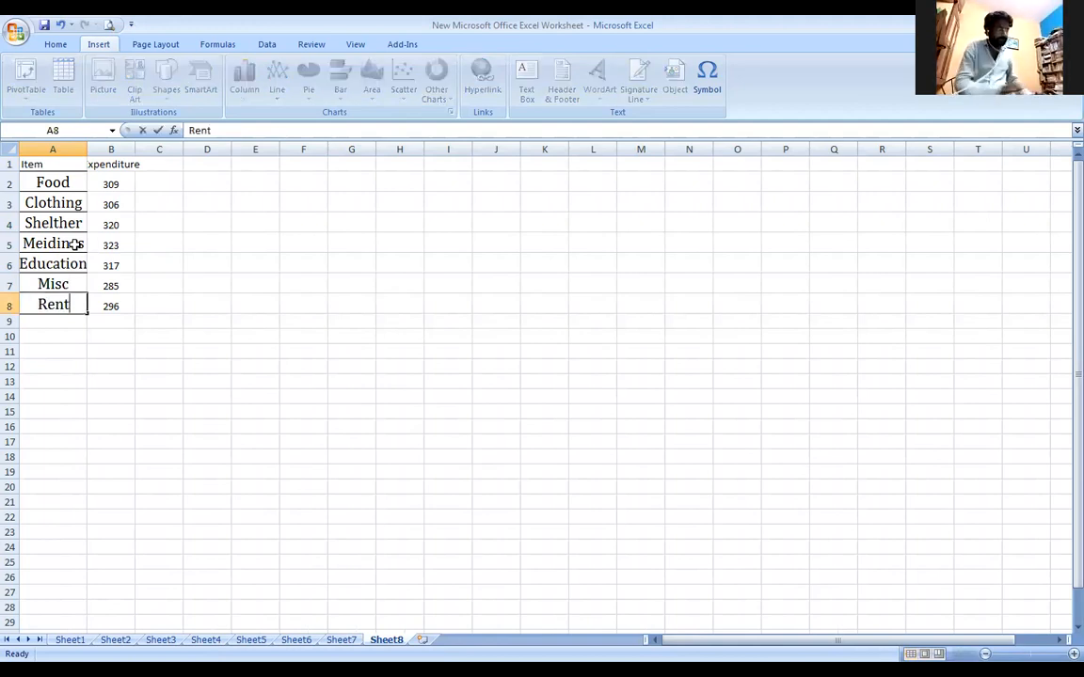
key("Return")
Correct the entry in A5 to Medicines and widen column A slightly more
double_click(54, 242)
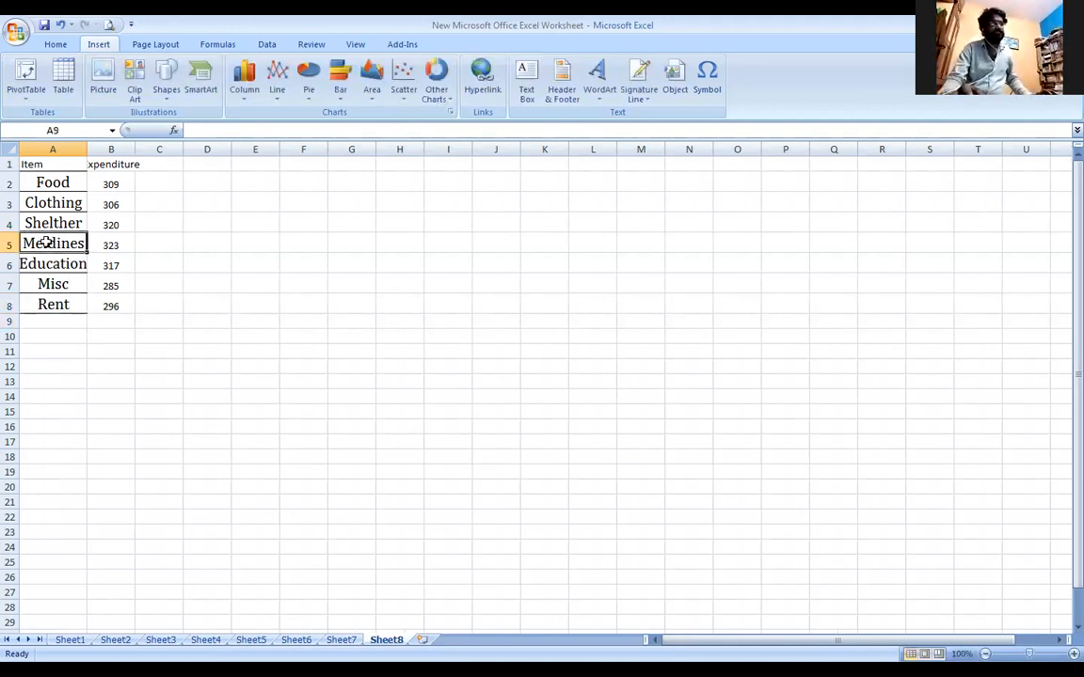
key("BackSpace")
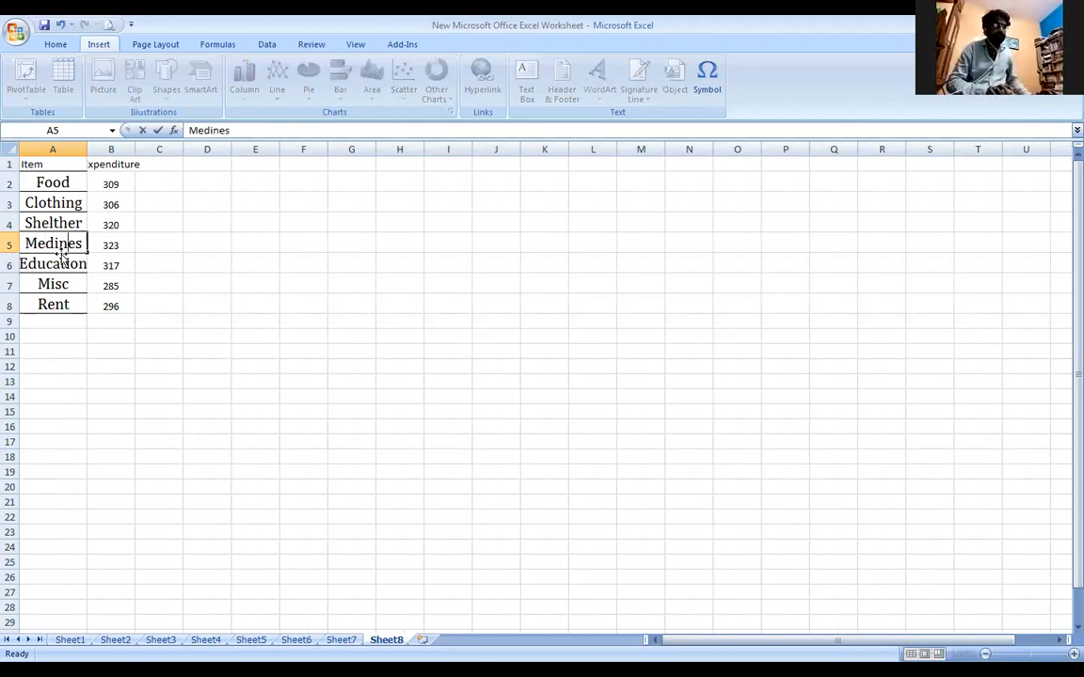
type("ic")
key("Return")
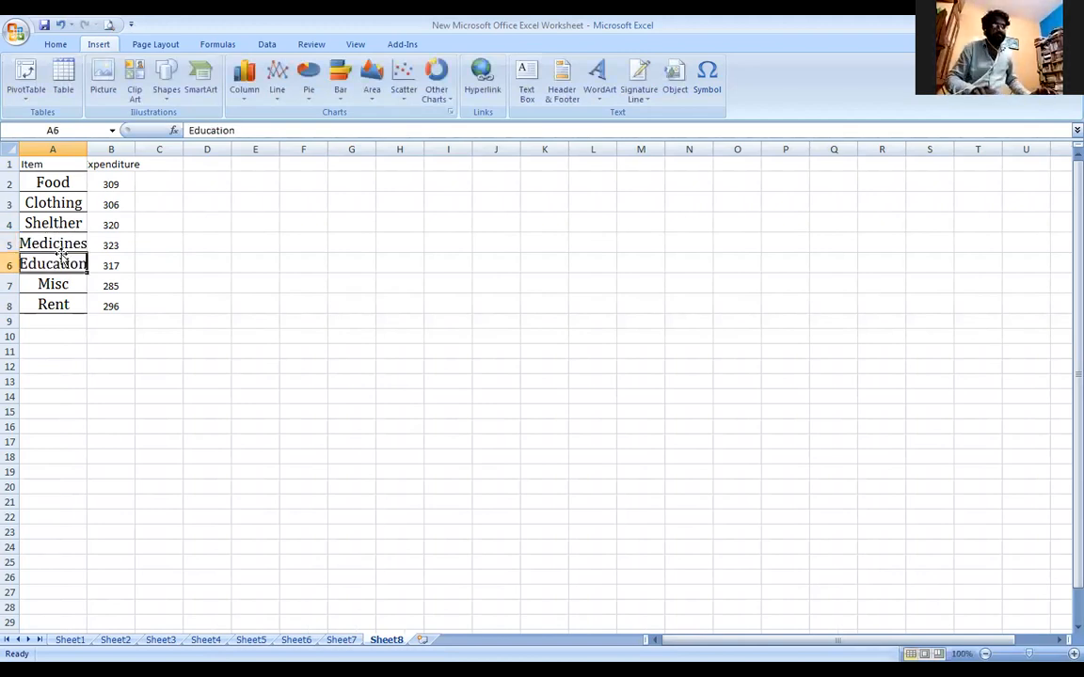
left_click(90, 162)
left_click_drag(86, 151, 95, 150)
Clear the old totals in B2:B8 and enter expenditures of 2500, 1000 and 1500 in B2:B4
double_click(117, 186)
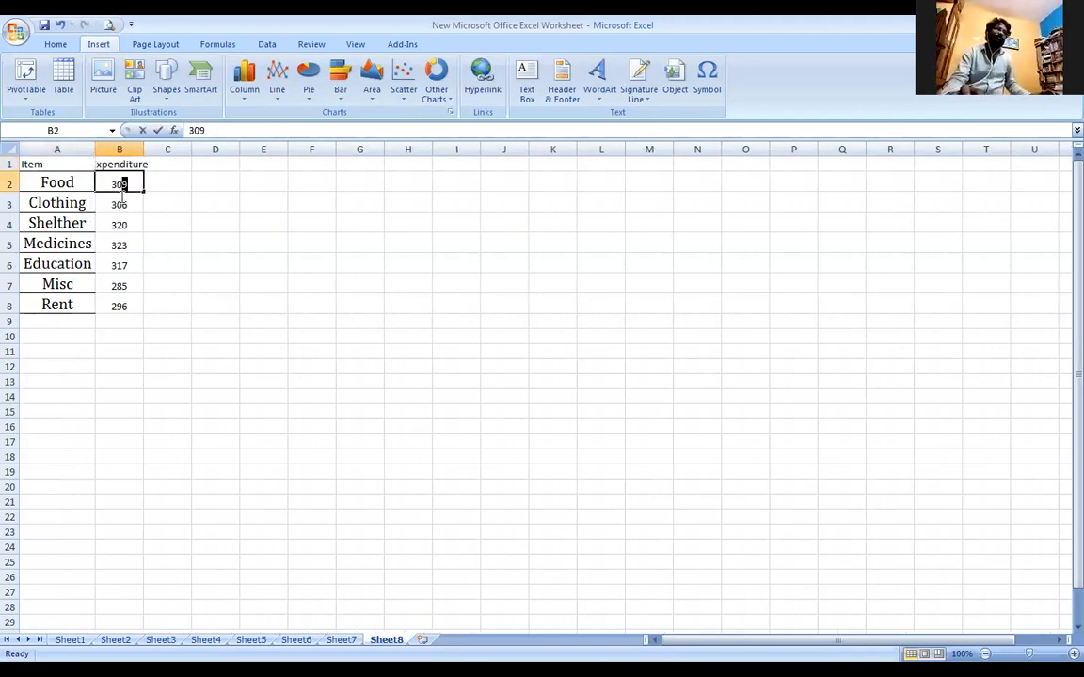
left_click_drag(122, 191, 126, 317)
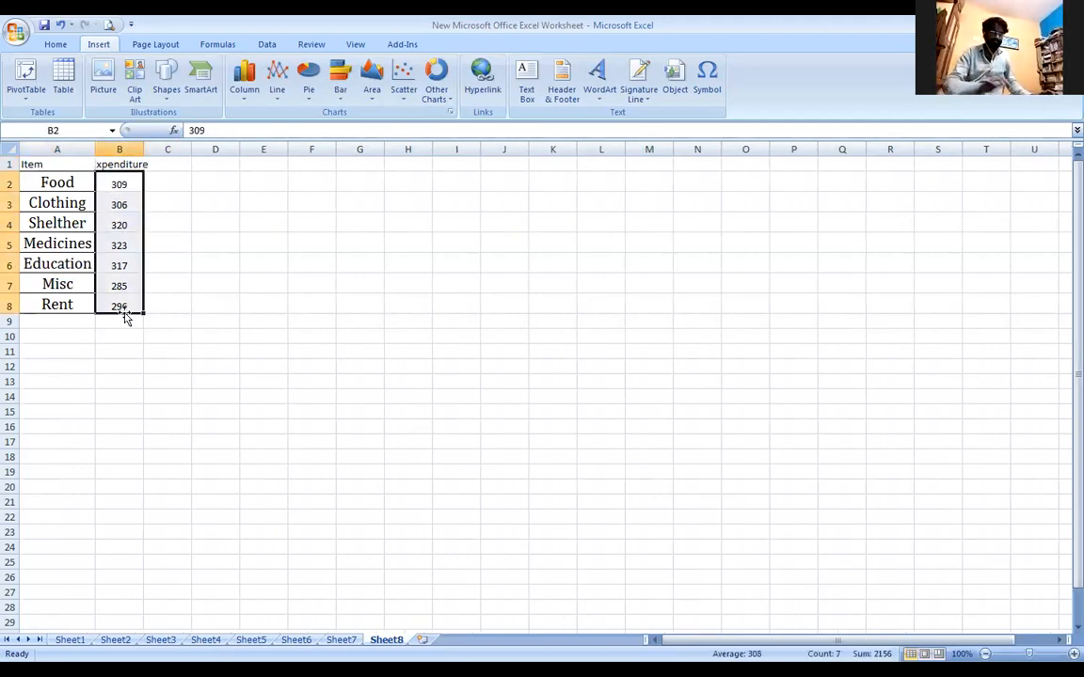
key("Delete")
type("2500")
key("Return")
type("1000")
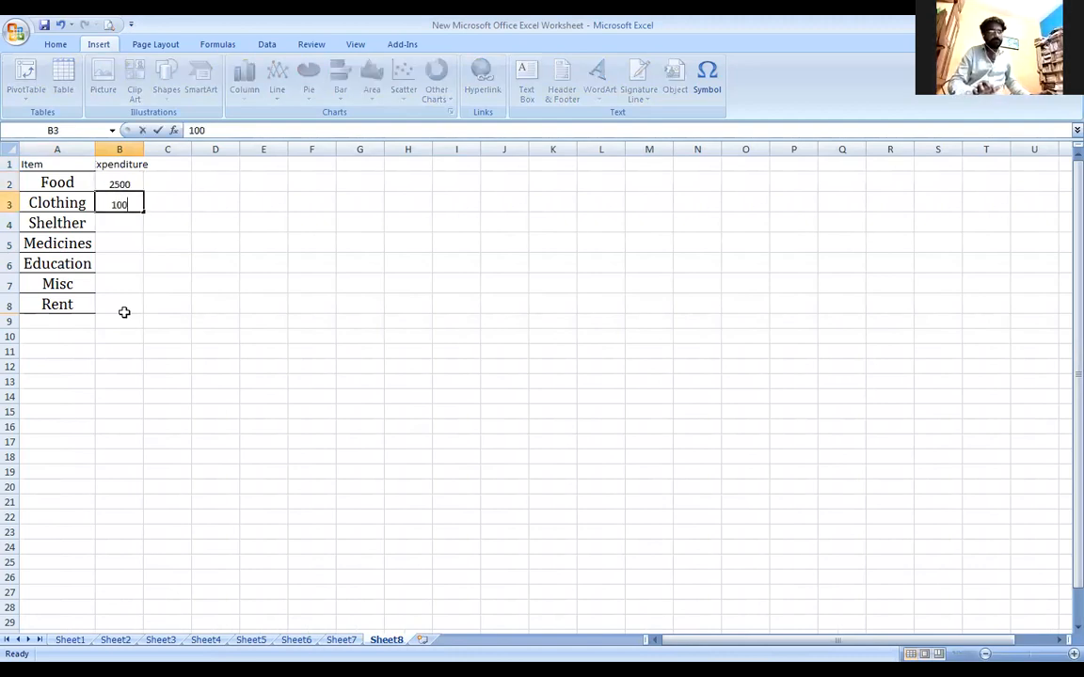
key("Return")
type("1500")
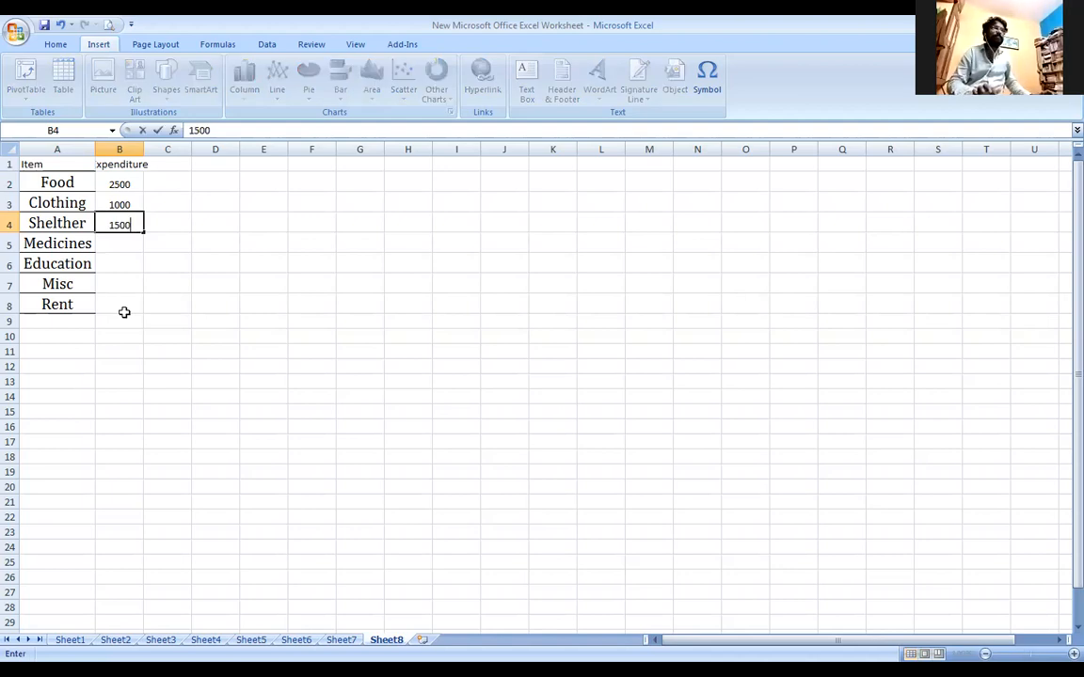
key("Return")
type("100")
key("Return")
type("1")
key("Escape")
key("Up")
Enter expenditures of 1000, 500, 1000 and 750 in B5:B8 and fit column B to its contents
type("1000")
key("Return")
type("500")
key("Return")
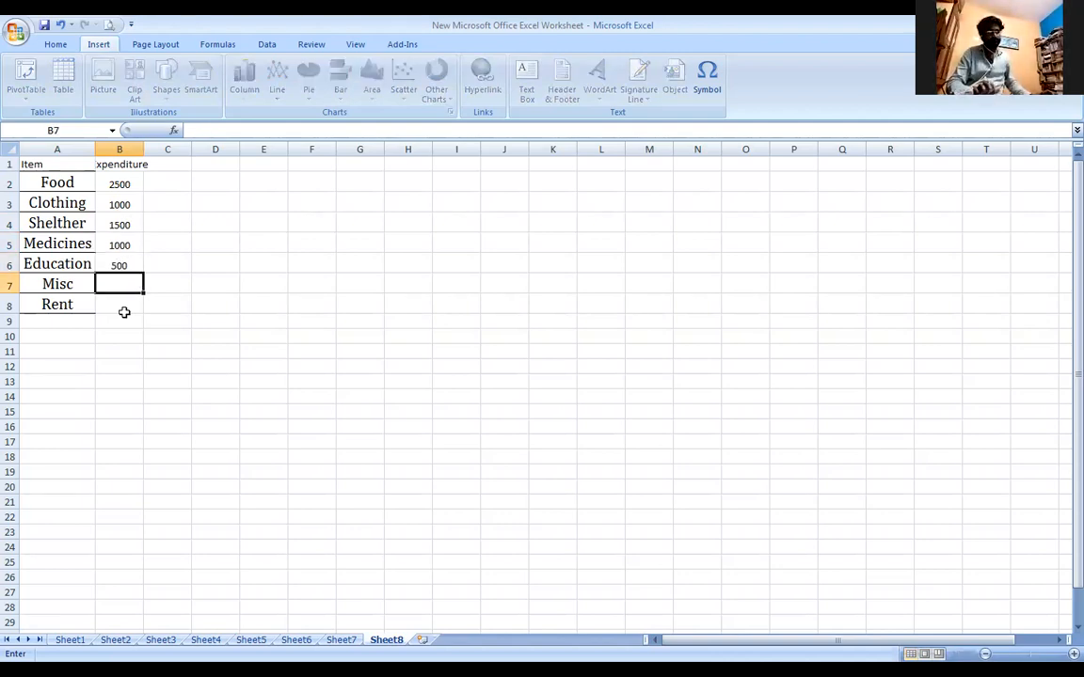
type("1000")
key("Return")
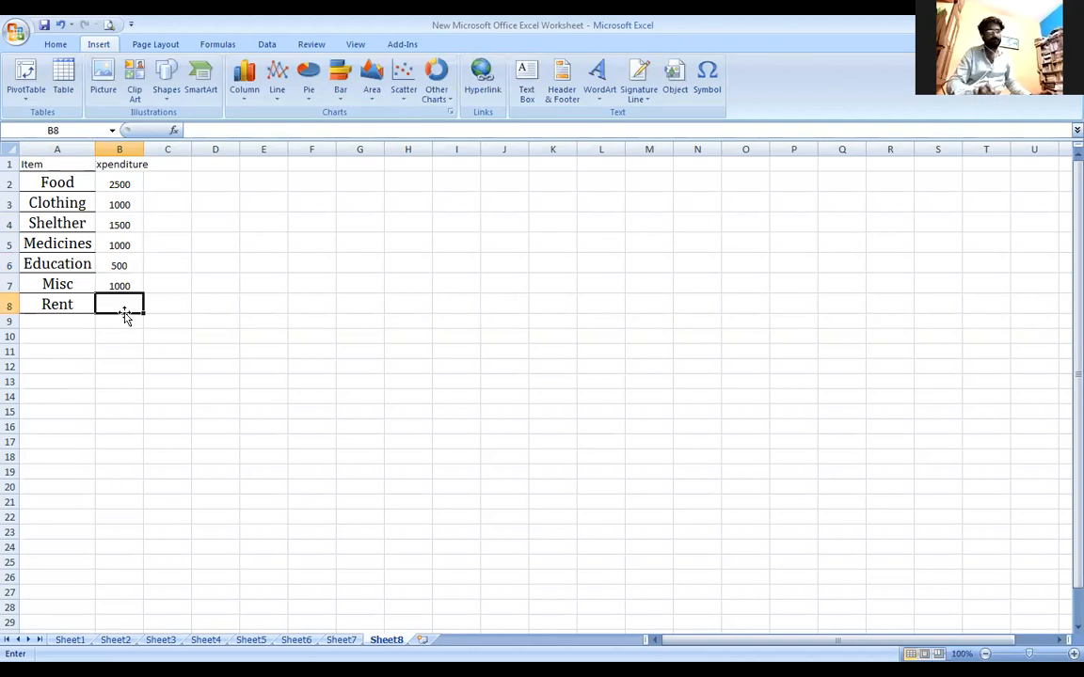
type("750")
key("Return")
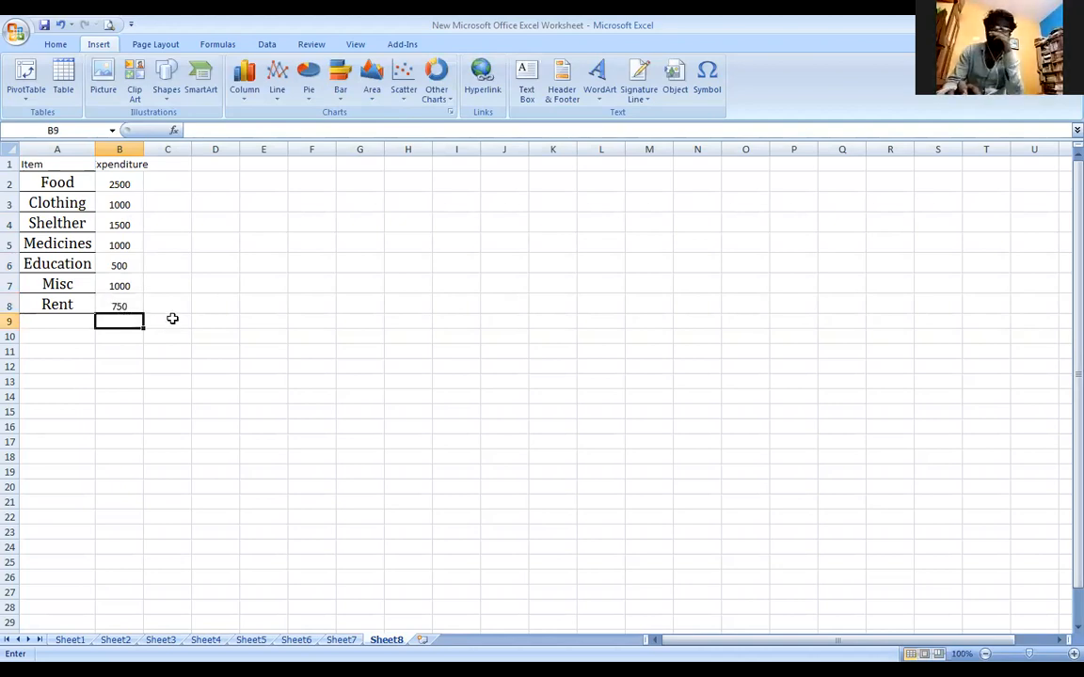
double_click(143, 149)
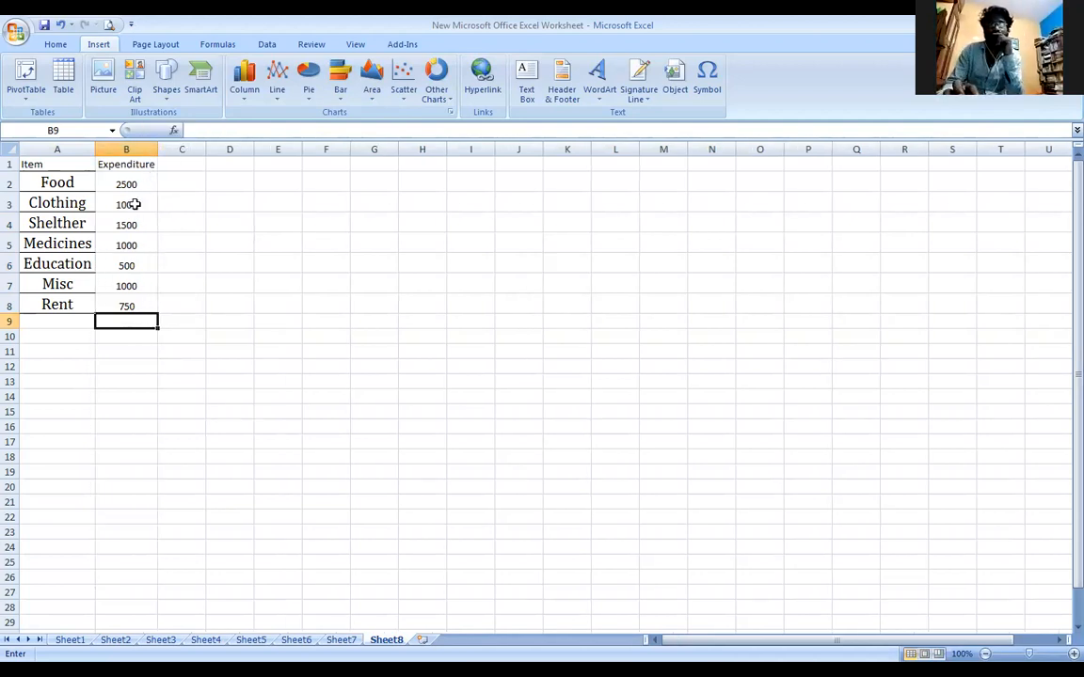
Insert a basic 2-D pie chart of the table in A1:B8 and move the chart slightly upward
left_click_drag(66, 162, 130, 318)
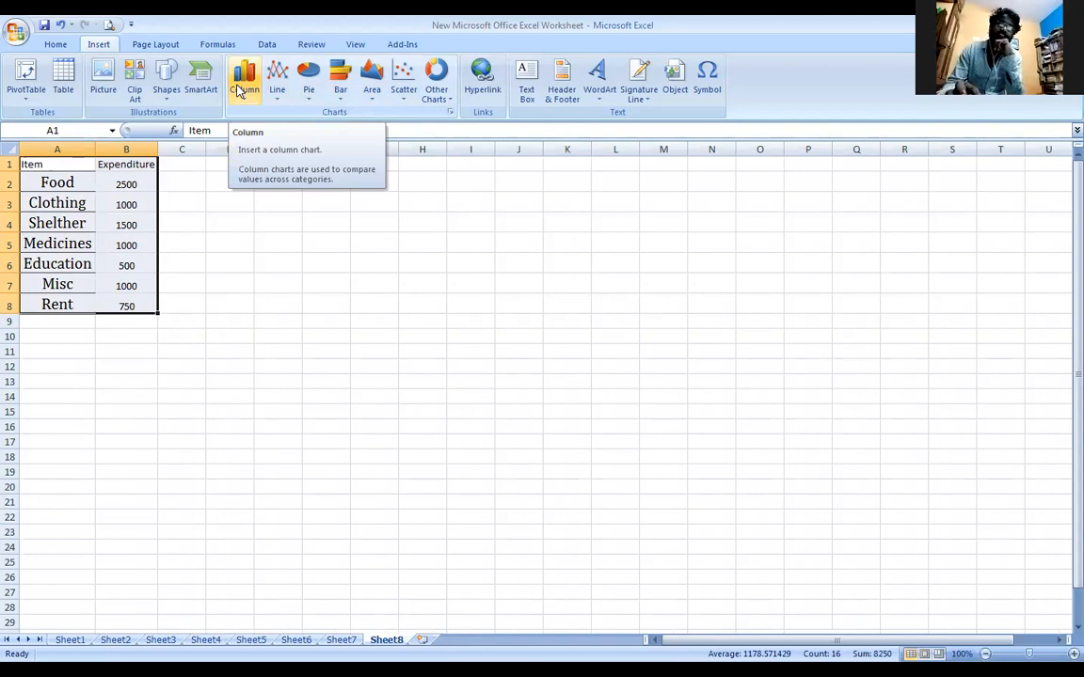
left_click(309, 94)
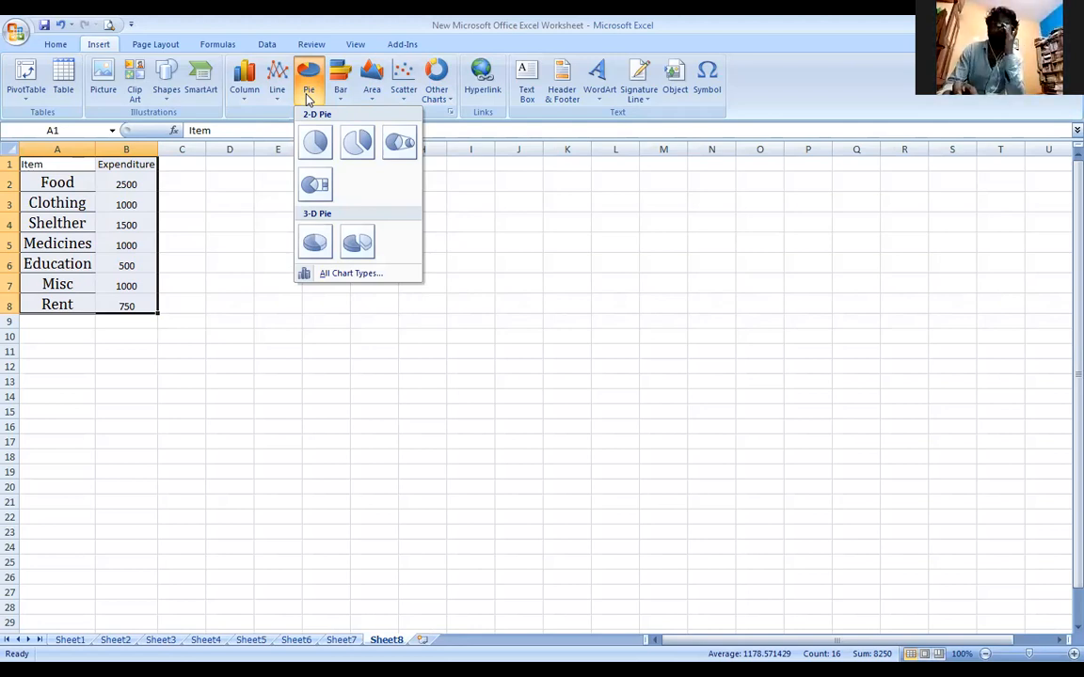
left_click(317, 145)
left_click_drag(639, 295, 639, 256)
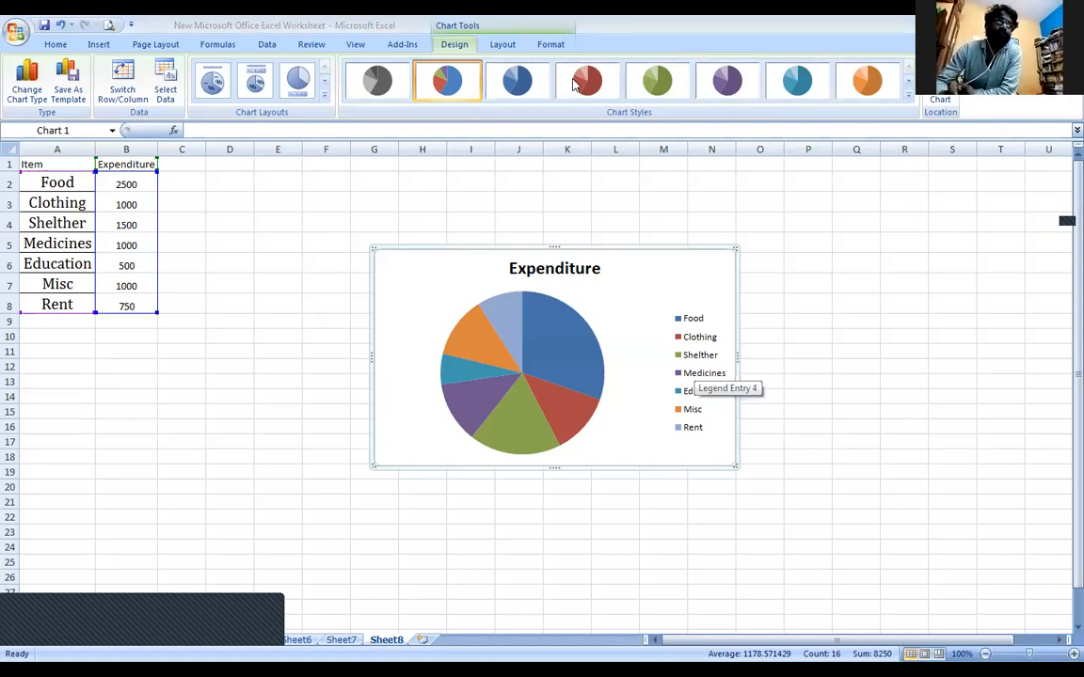
Change the pie chart's title to Monthly Expenditure
left_click(689, 348)
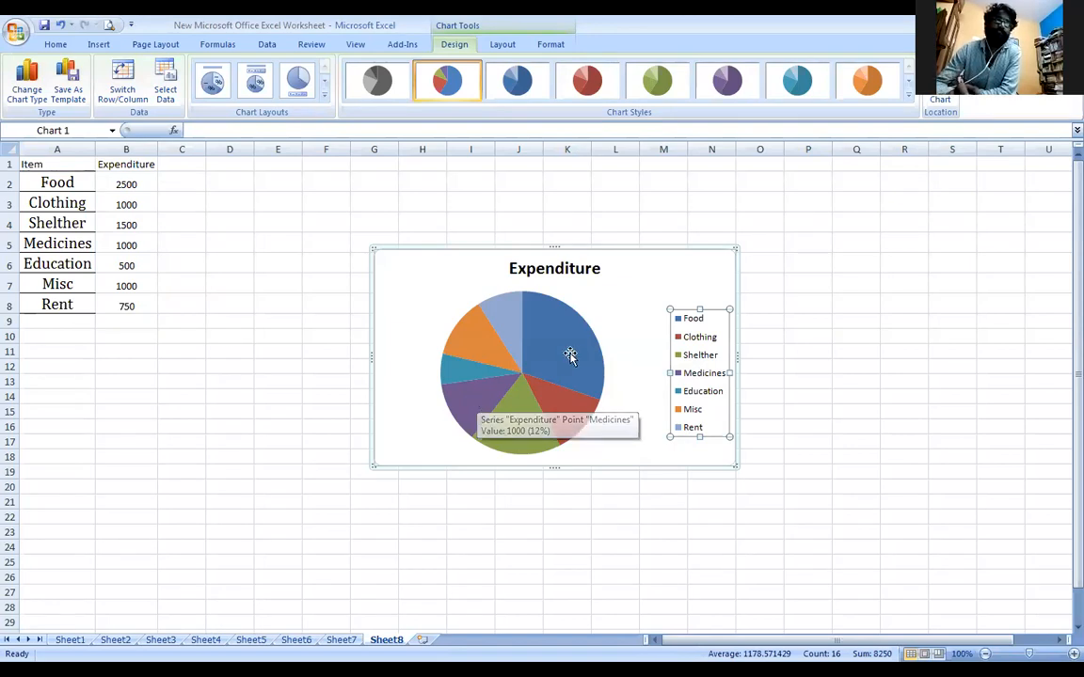
left_click(516, 268)
left_click(510, 268)
type("Monthly")
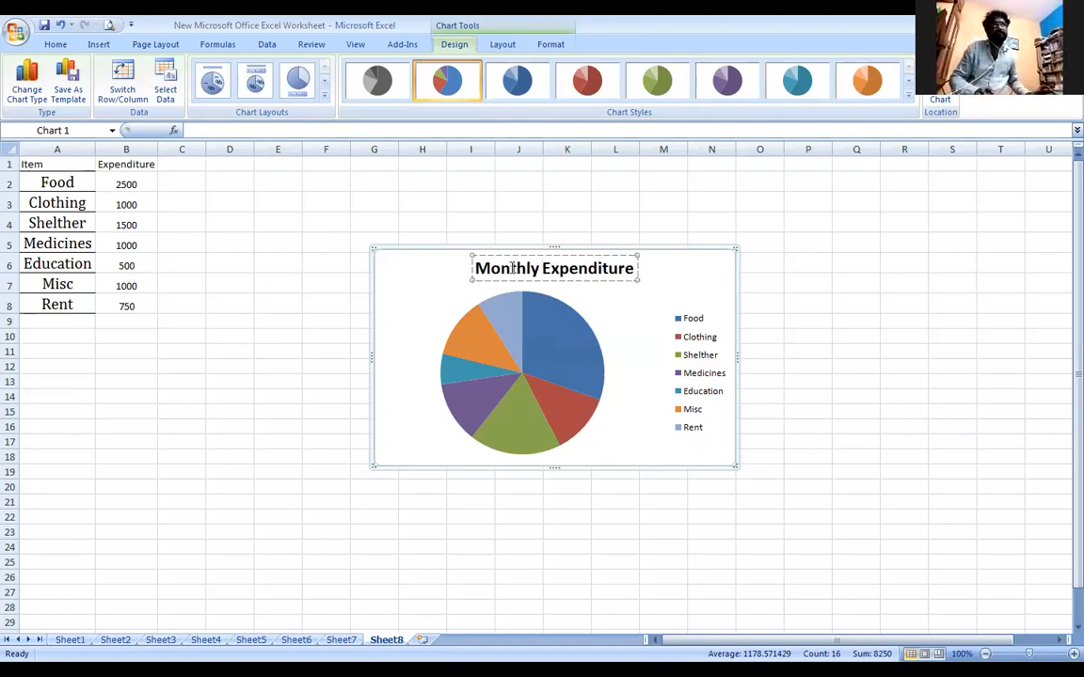
left_click(705, 294)
left_click(599, 270)
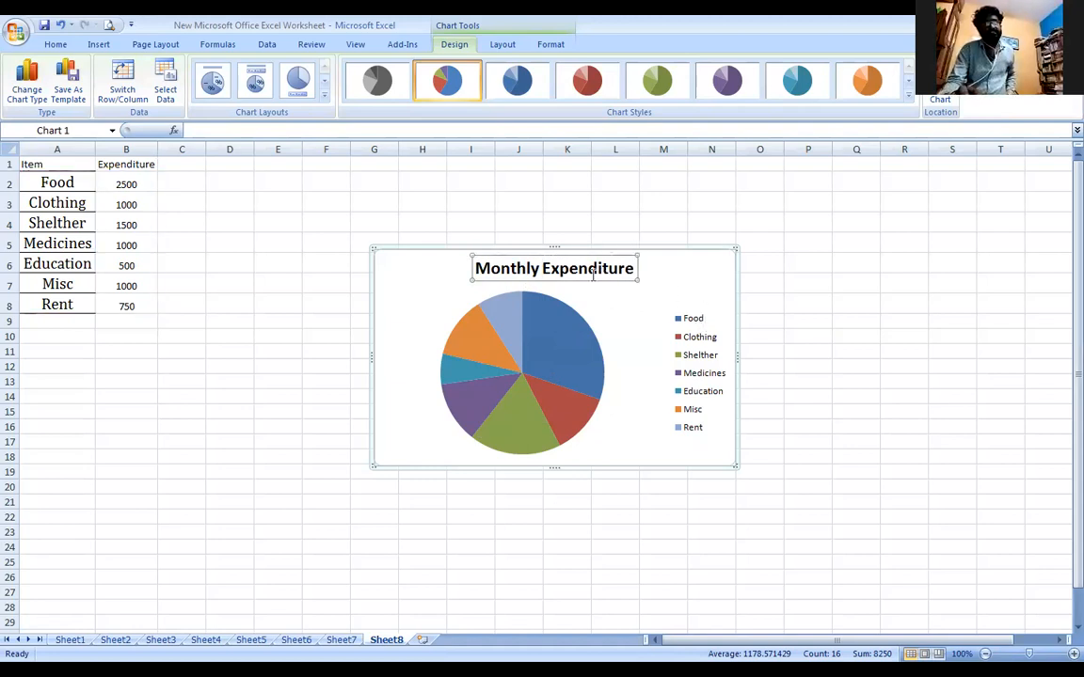
Add data labels to the slices of the Monthly Expenditure pie chart
left_click(556, 345)
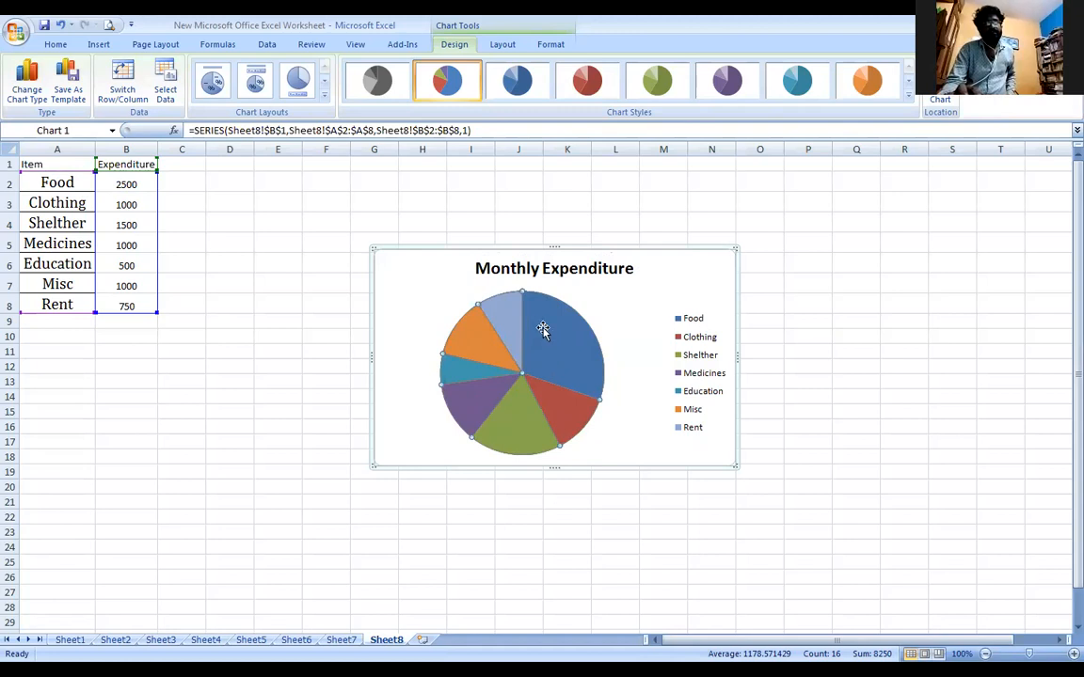
right_click(561, 340)
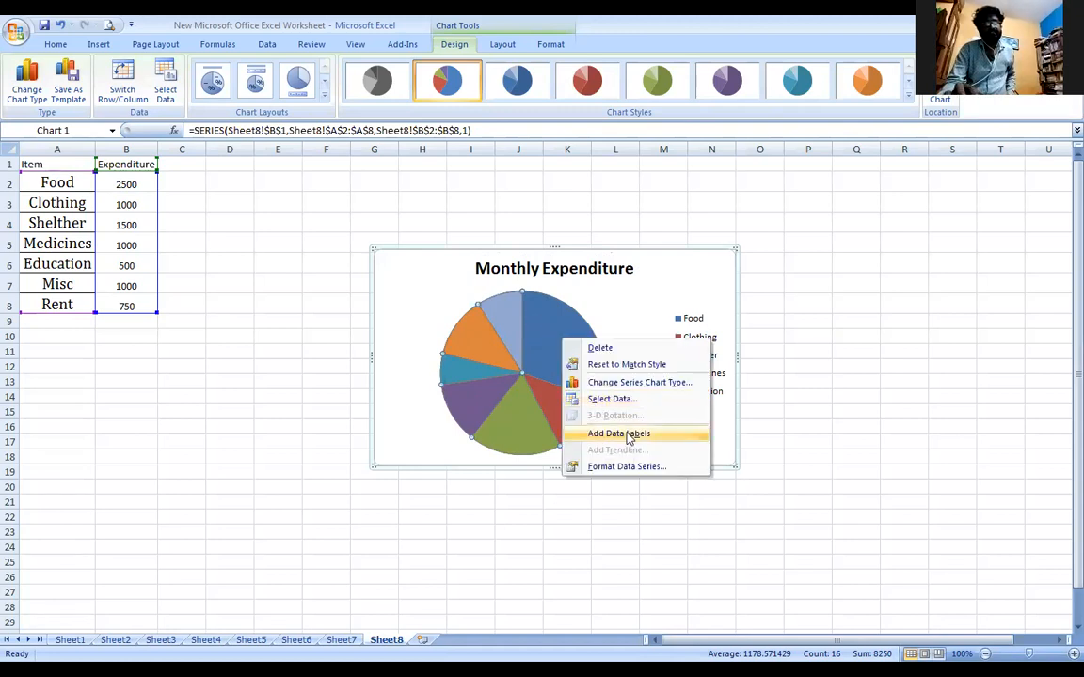
left_click(630, 437)
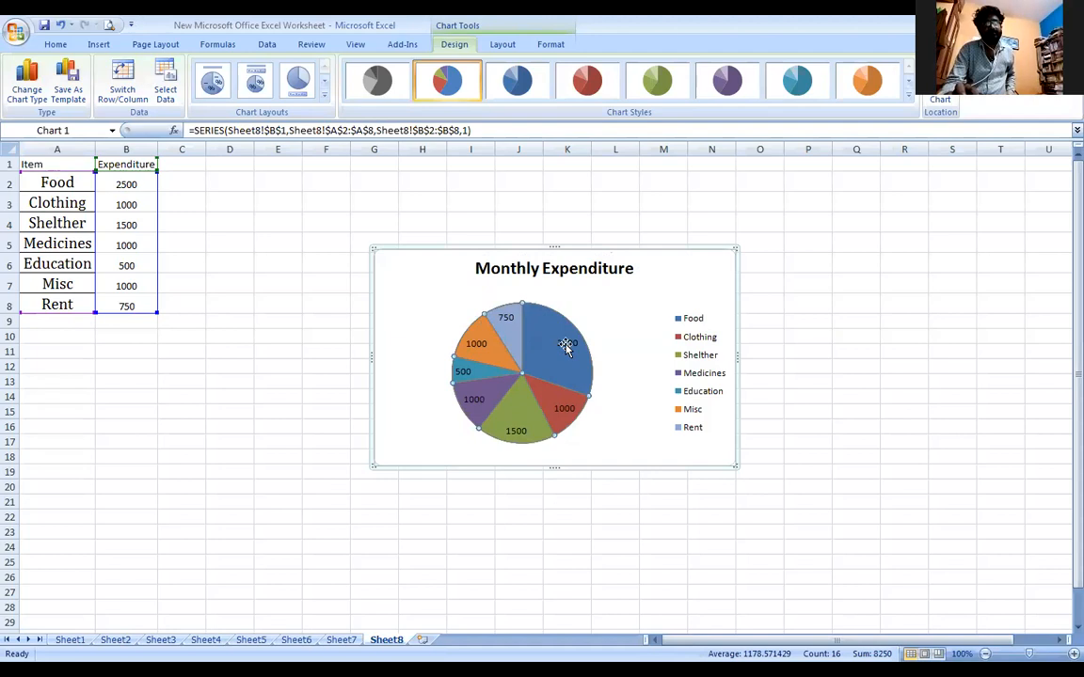
Change the Monthly Expenditure pie chart's data labels to show percentages instead of values
mouse_move(567, 356)
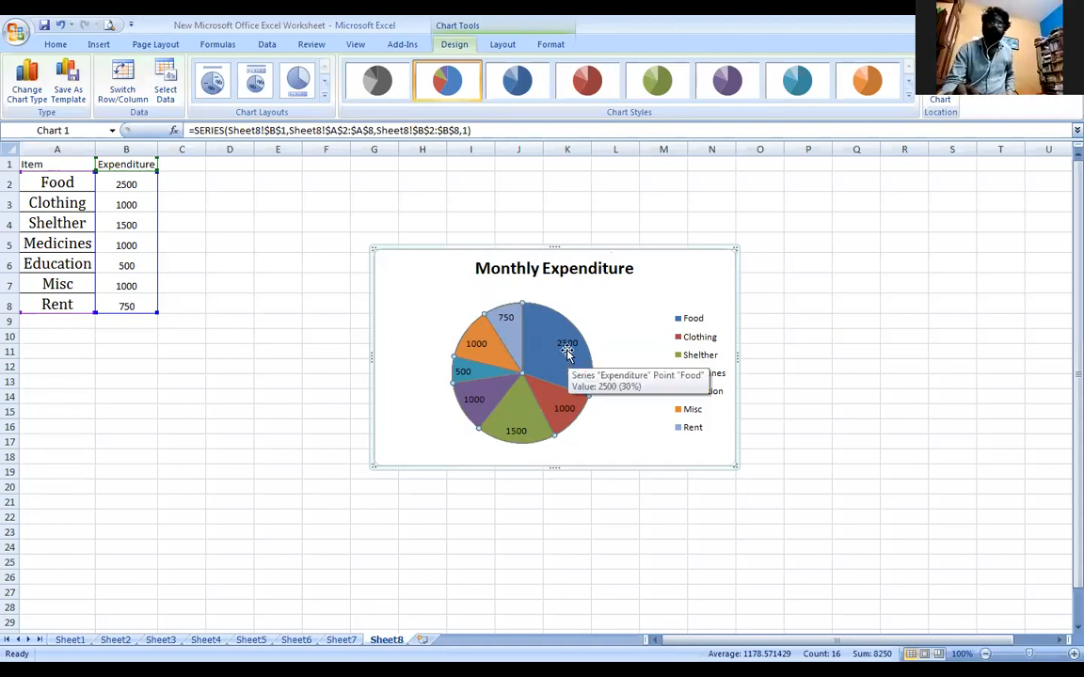
right_click(567, 353)
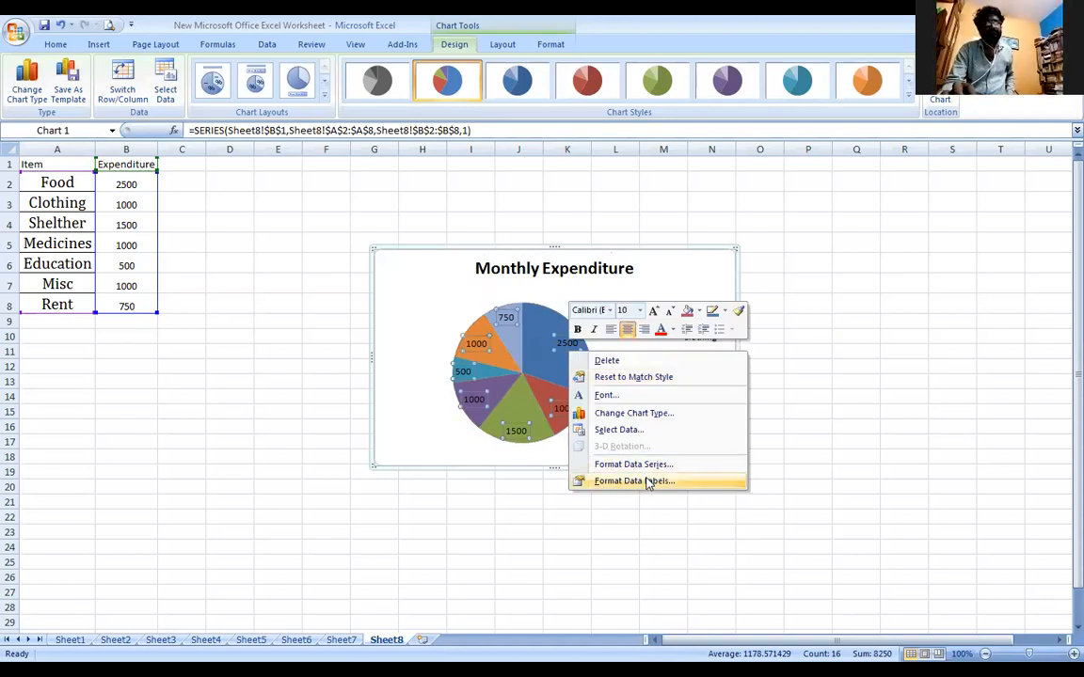
left_click(647, 481)
left_click(121, 241)
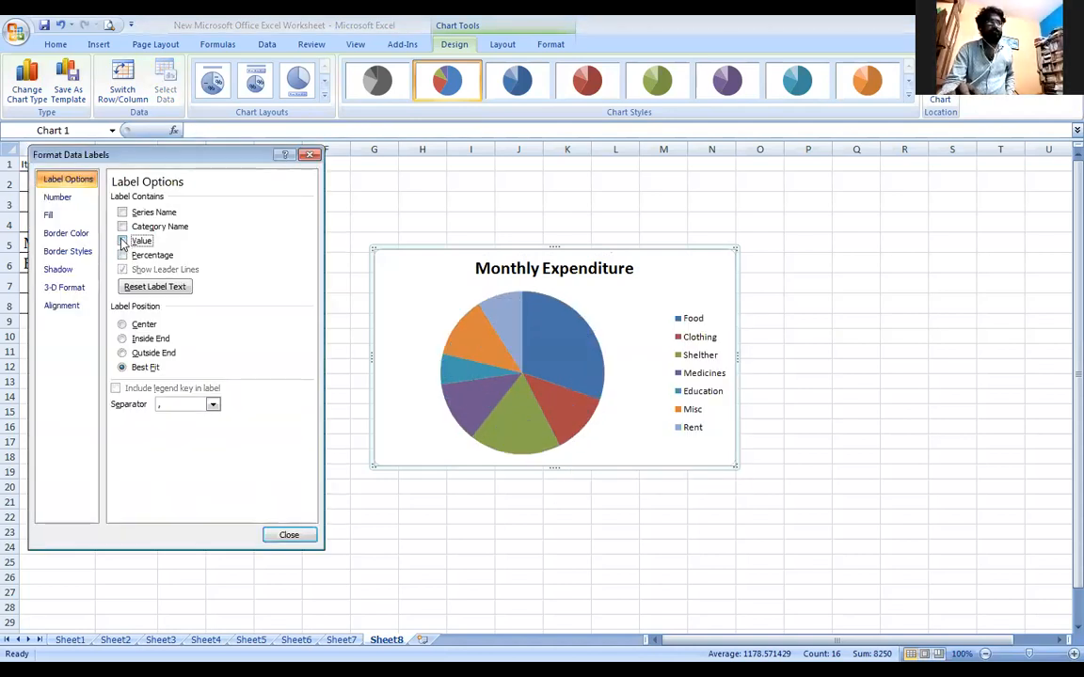
left_click(123, 255)
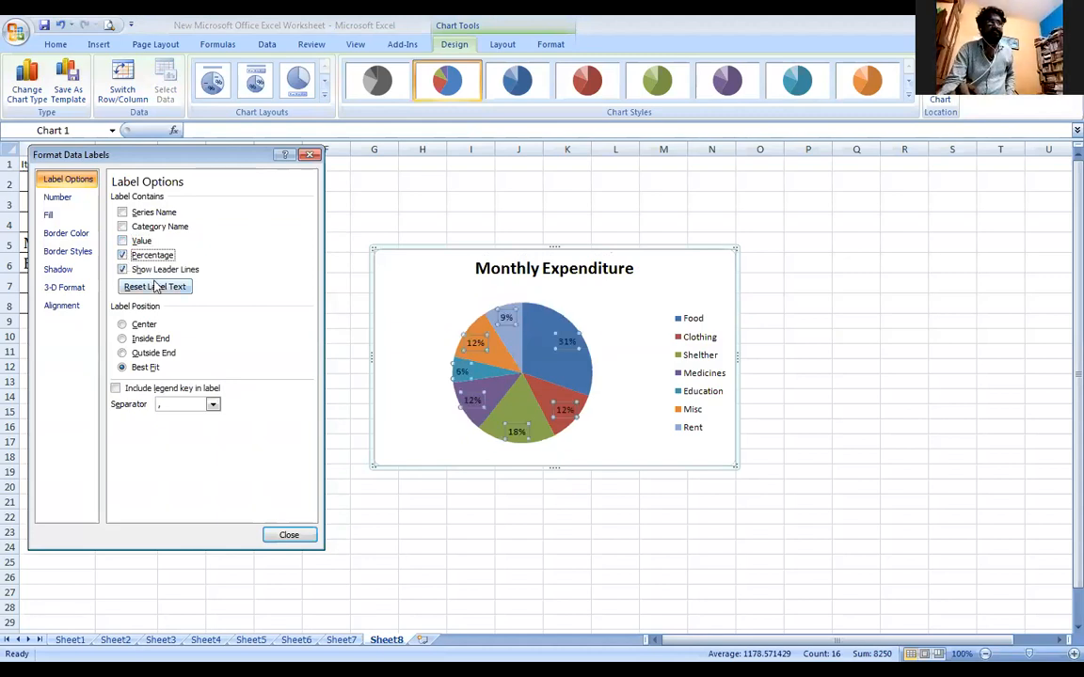
left_click(289, 535)
left_click(499, 503)
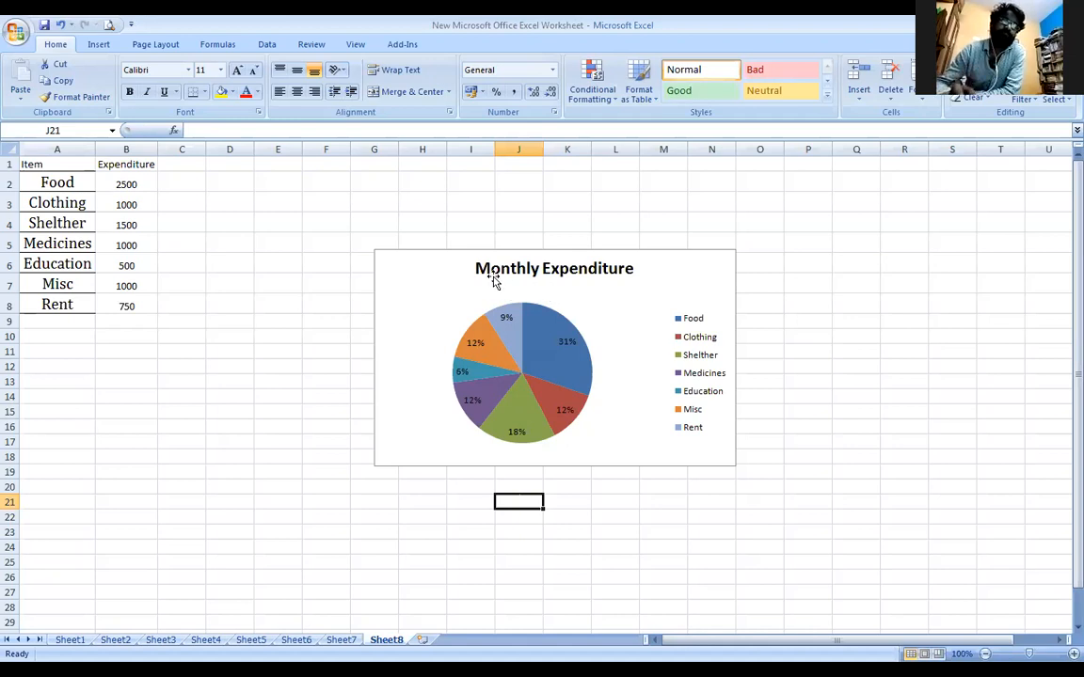
left_click(45, 321)
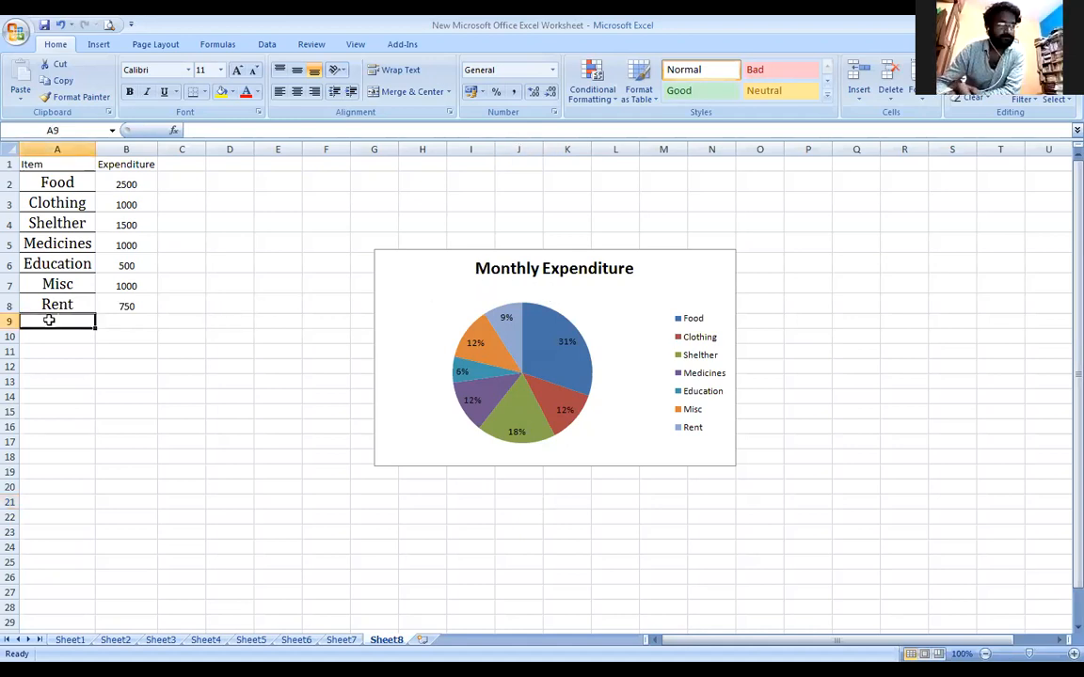
left_click(608, 333)
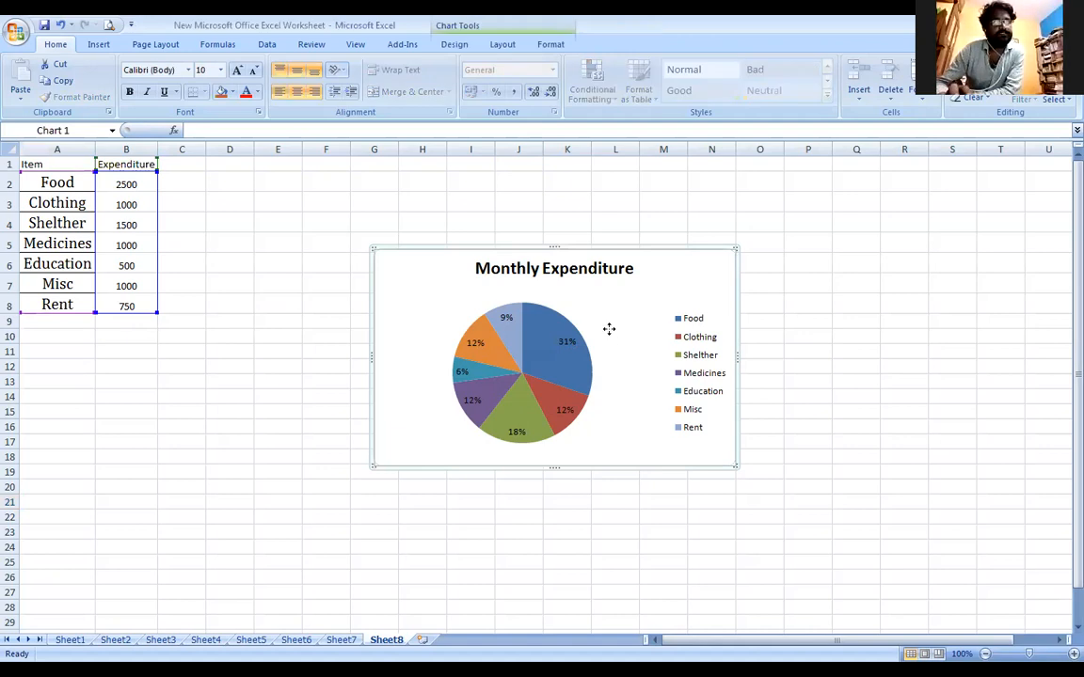
right_click(610, 332)
left_click(580, 369)
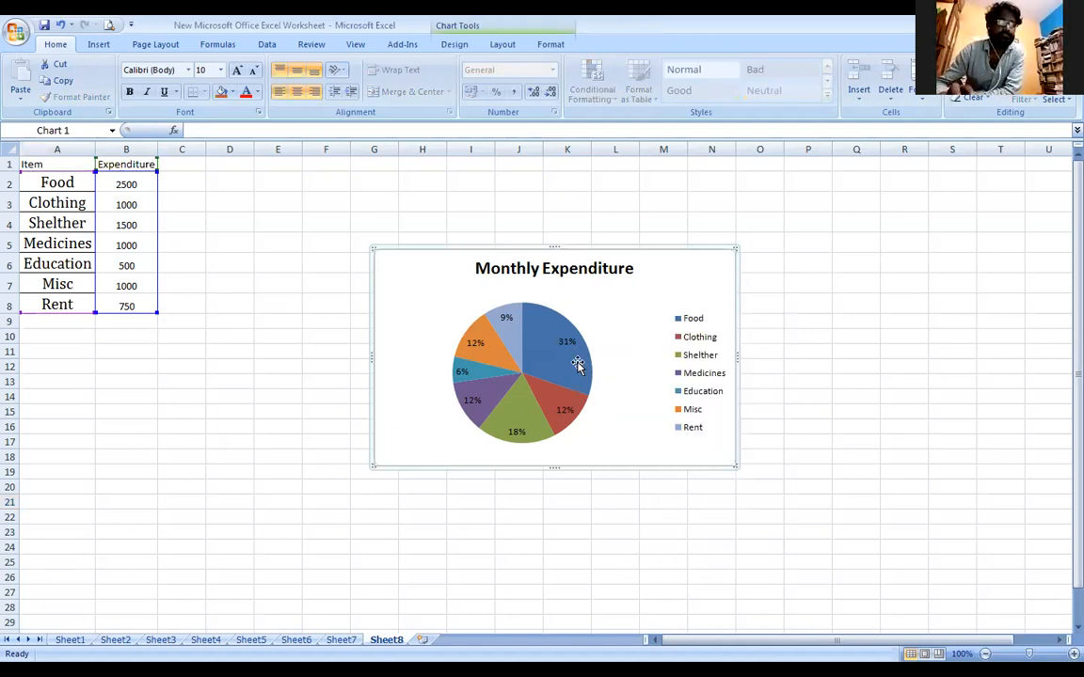
right_click(579, 366)
left_click(642, 492)
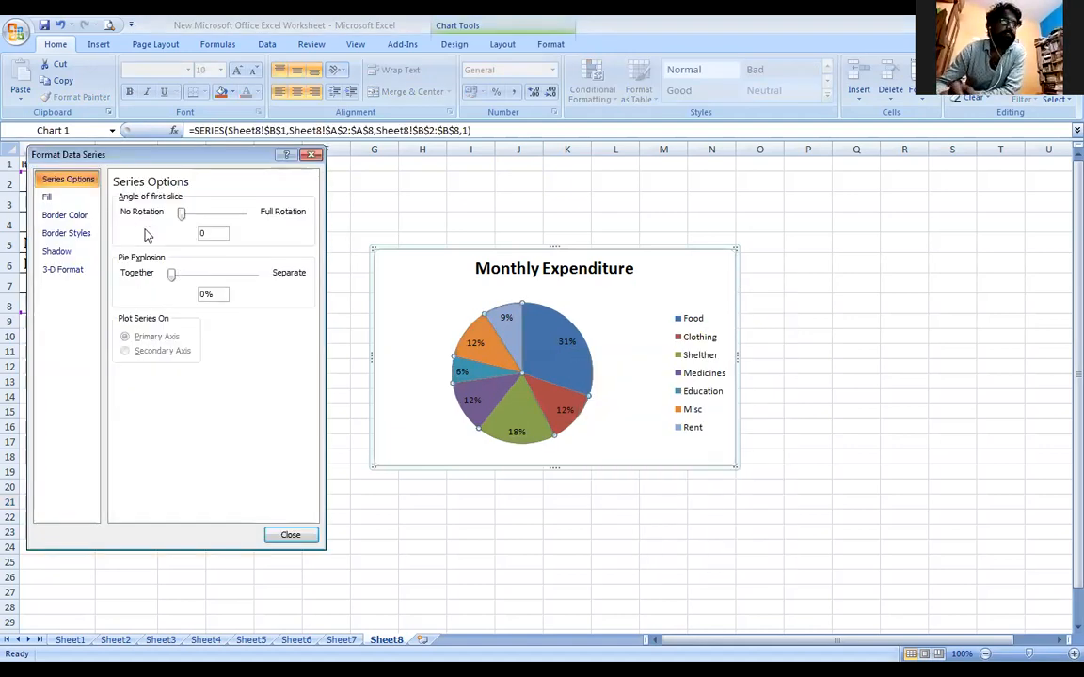
left_click(310, 155)
Try adding the series name, category name and value in turn to the pie chart's percentage labels
right_click(555, 374)
left_click(606, 491)
left_click(122, 212)
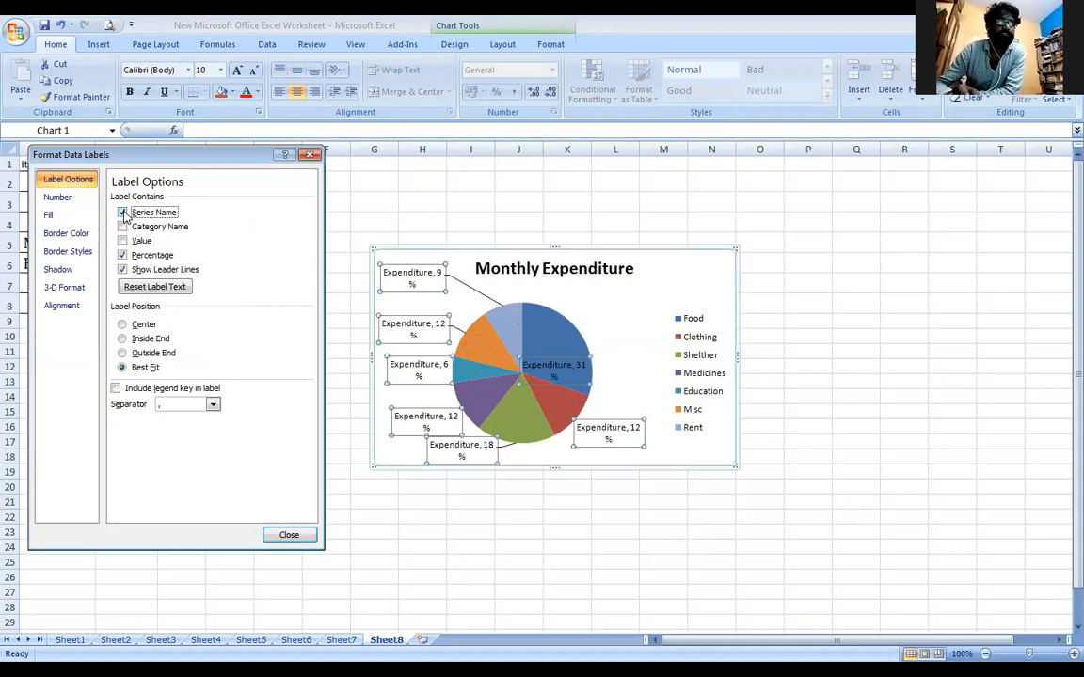
left_click(123, 212)
left_click(123, 227)
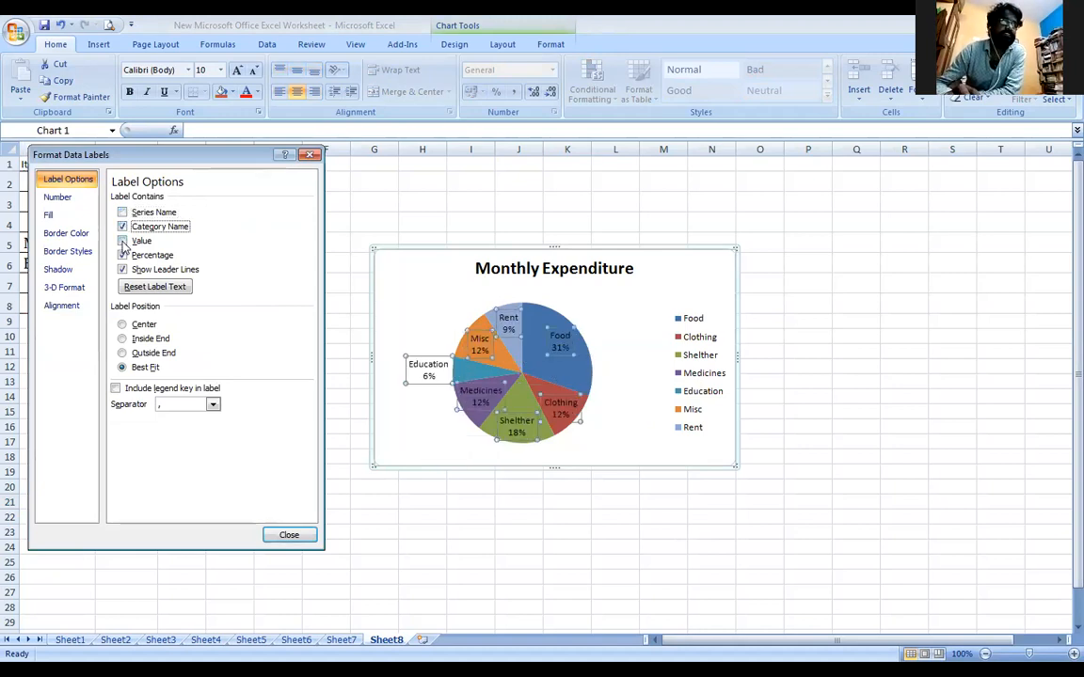
left_click(123, 227)
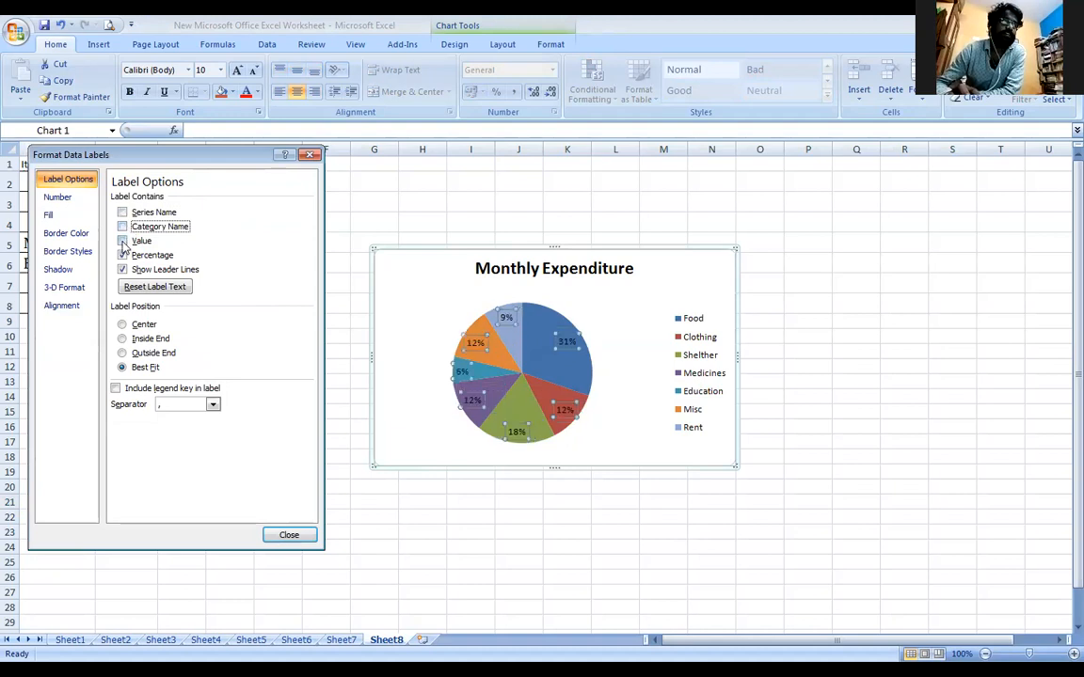
left_click(122, 241)
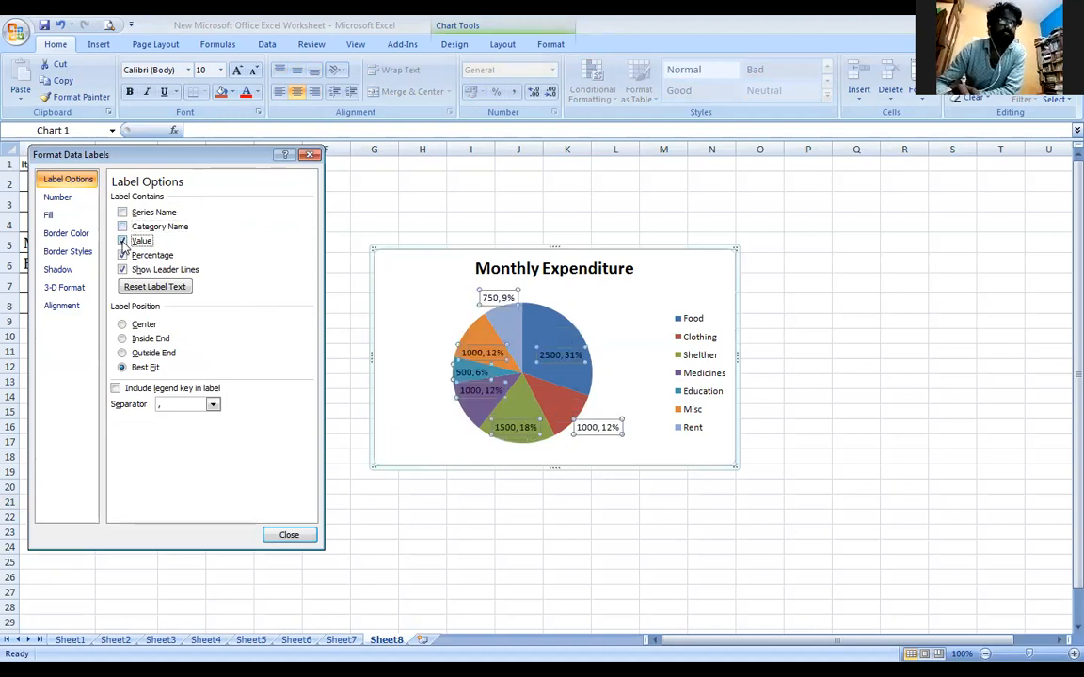
left_click(122, 241)
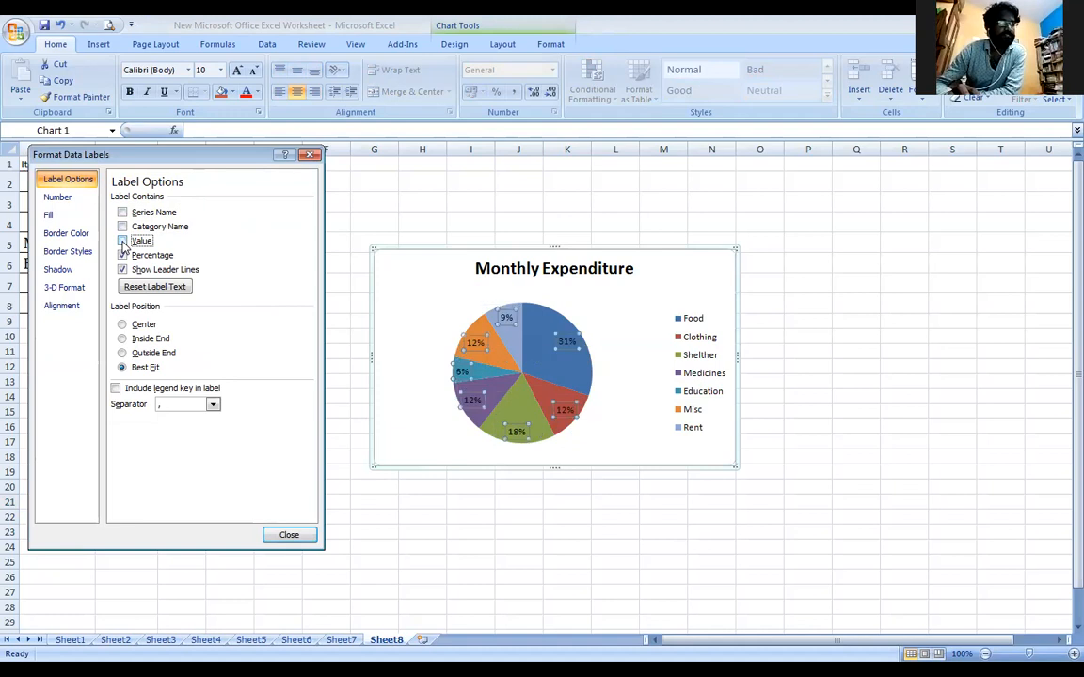
Try the Center, Inside End and Outside End positions for the percentage labels and return them to Best Fit
left_click(122, 324)
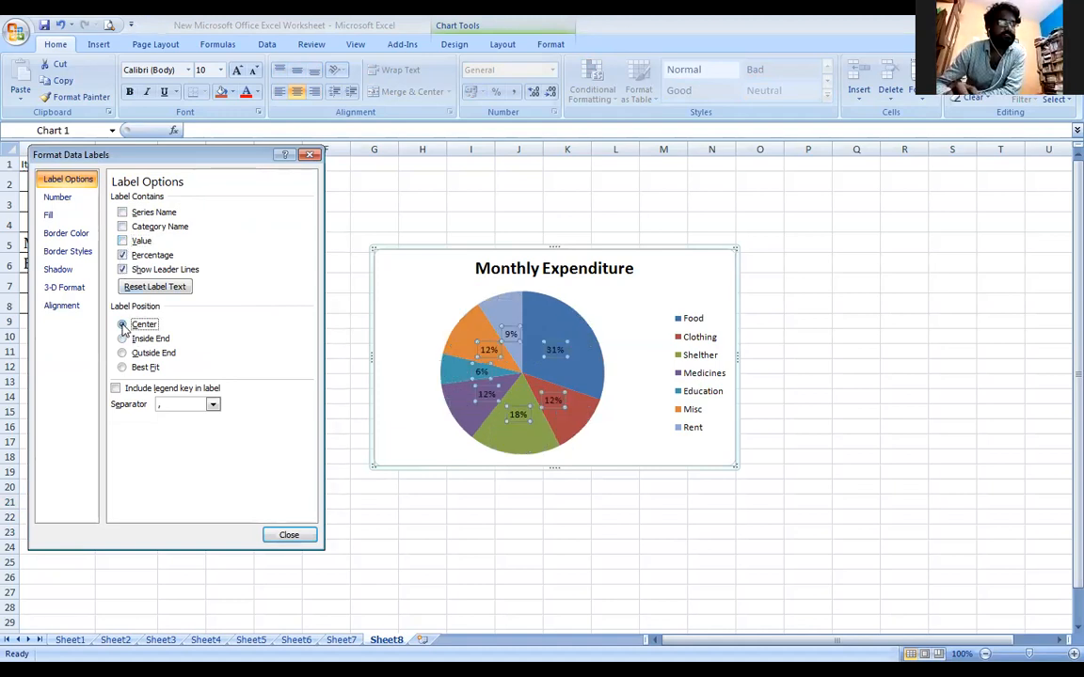
left_click(122, 339)
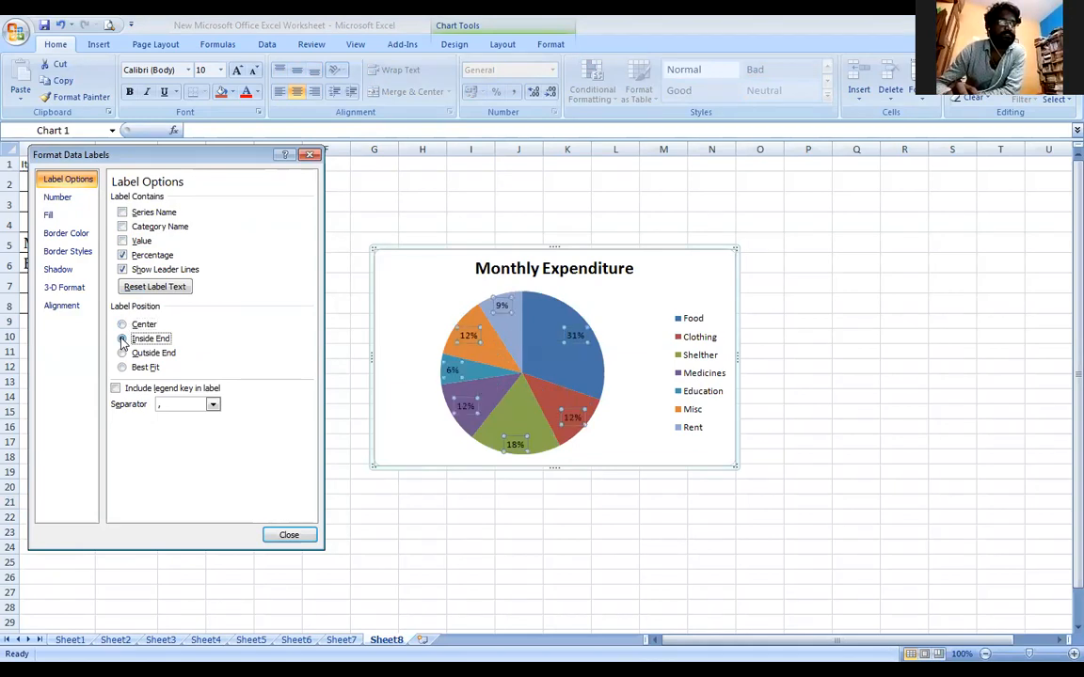
left_click(122, 353)
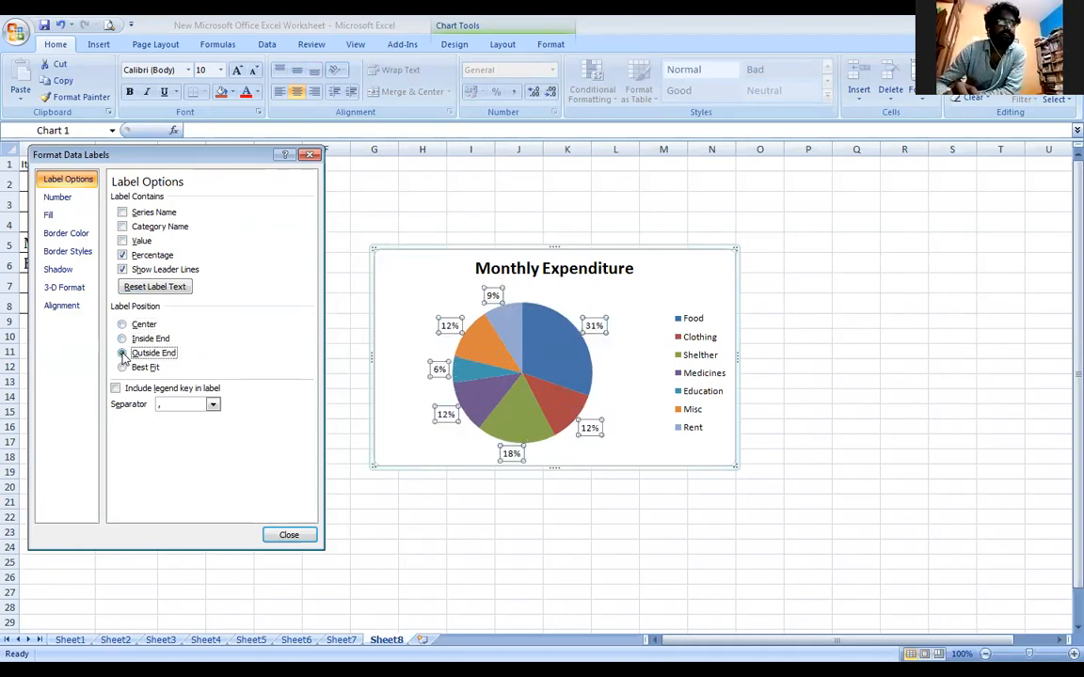
left_click(122, 368)
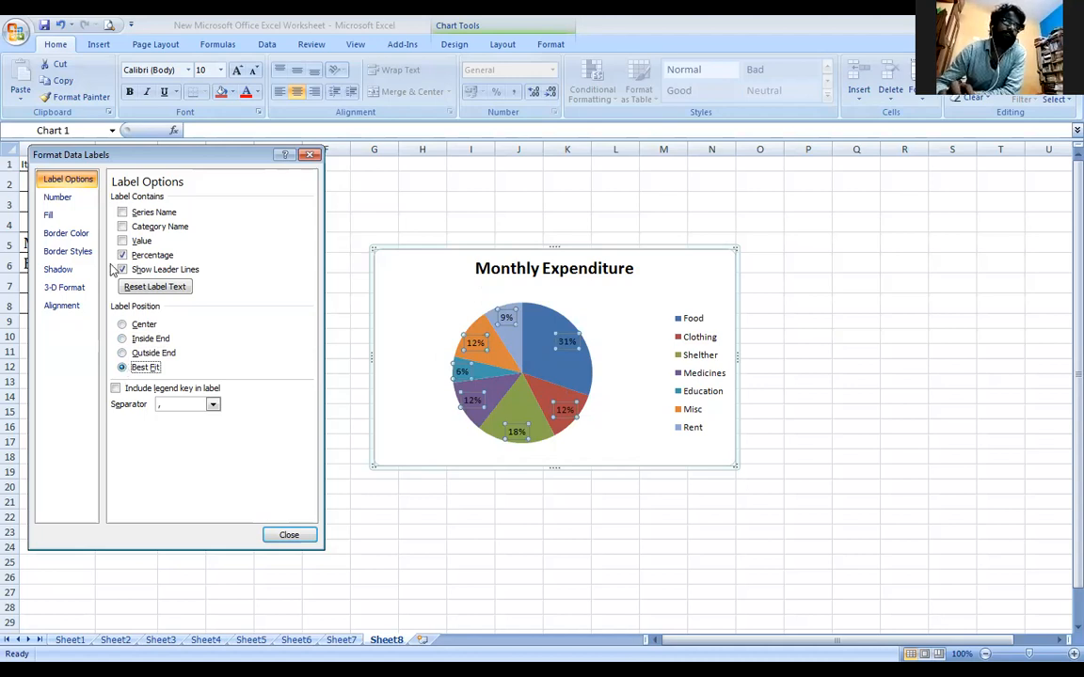
left_click(292, 536)
left_click(572, 499)
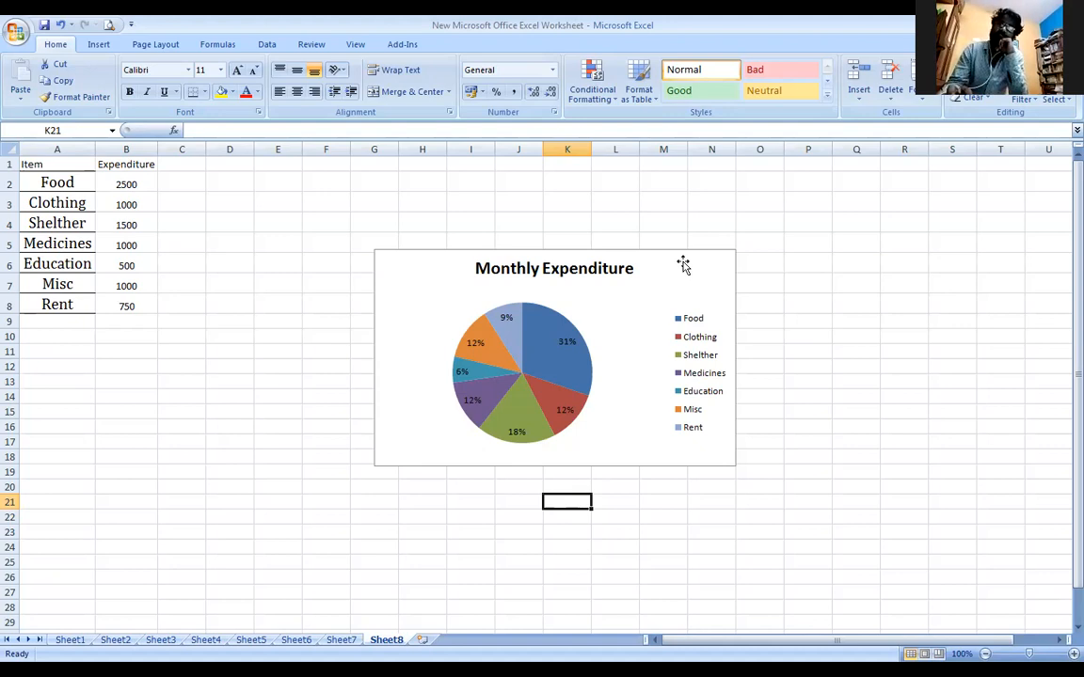
Try the Top, Left, Right and Top Right positions for the pie chart's legend and settle on Bottom
left_click(697, 341)
right_click(697, 341)
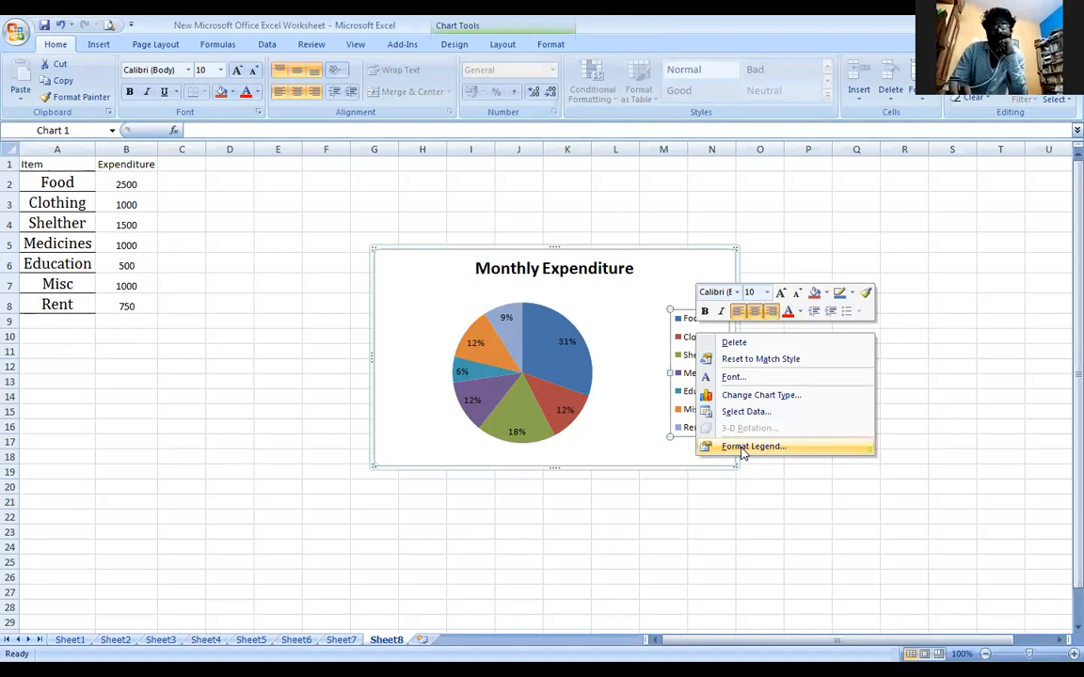
left_click(751, 447)
left_click(140, 215)
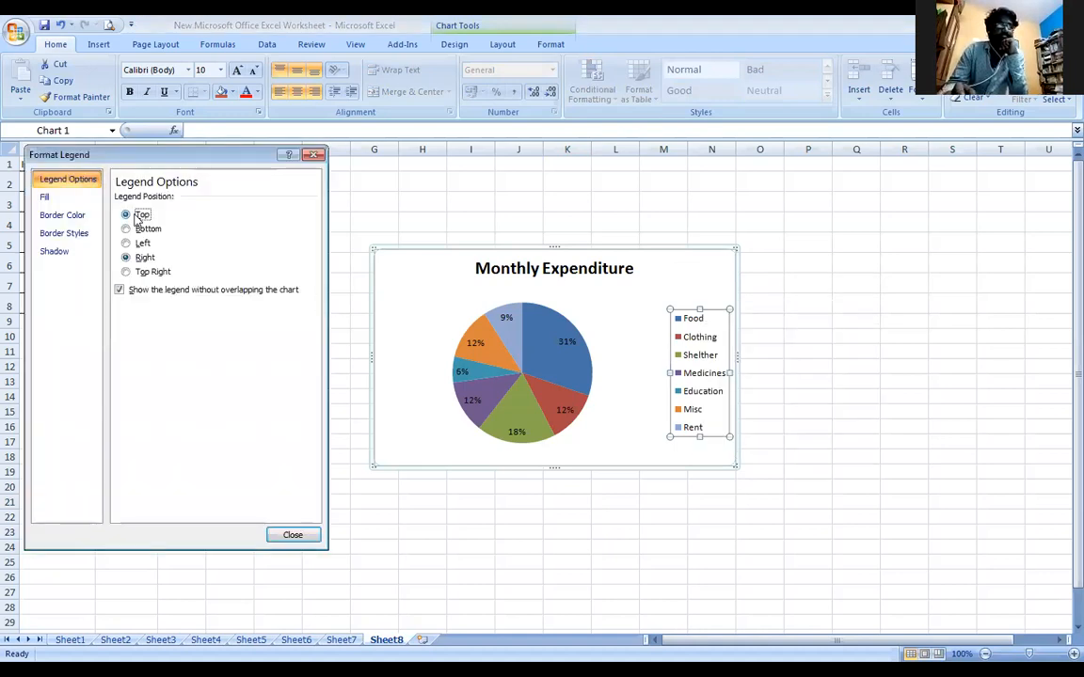
left_click(142, 230)
left_click(141, 242)
left_click(146, 259)
left_click(146, 272)
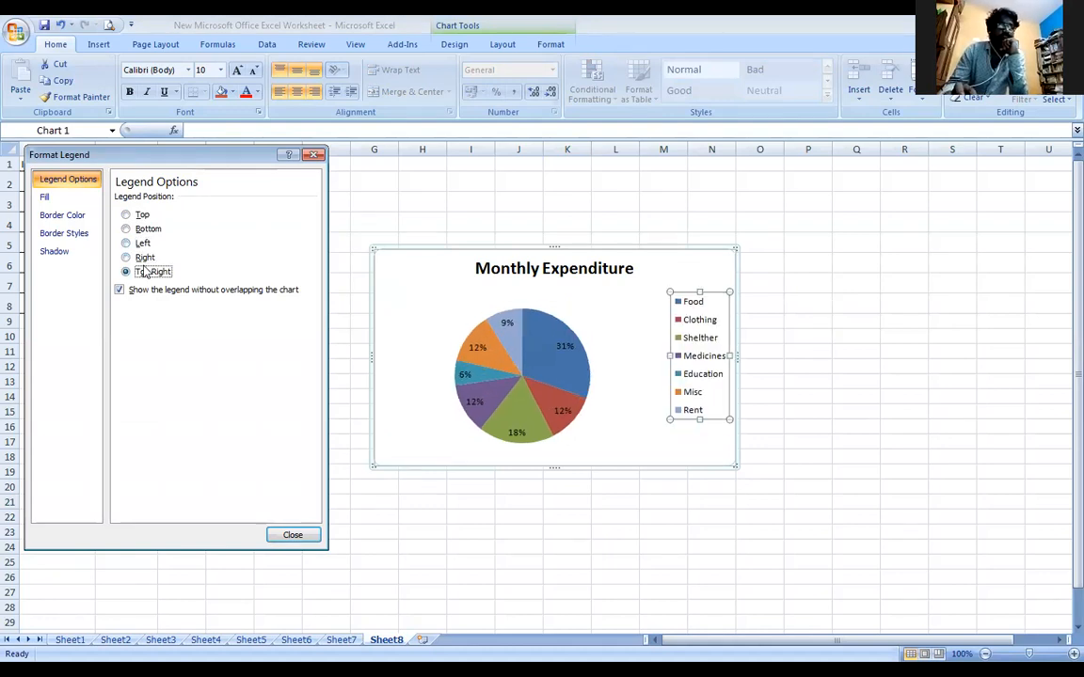
left_click(143, 229)
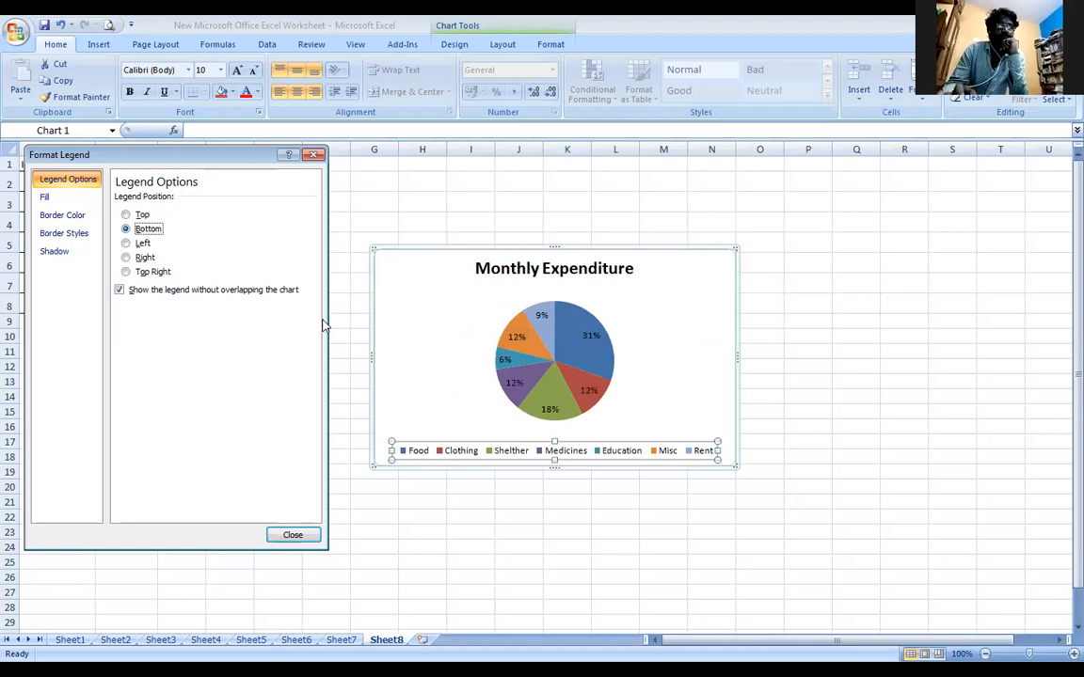
left_click(797, 409)
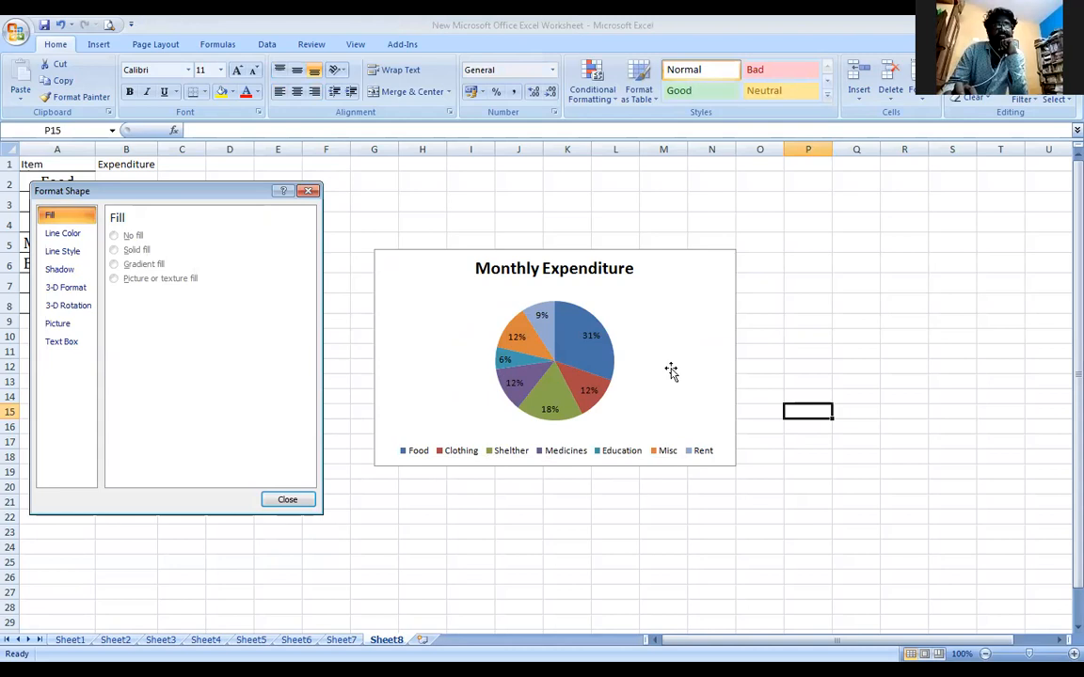
left_click(673, 312)
right_click(673, 312)
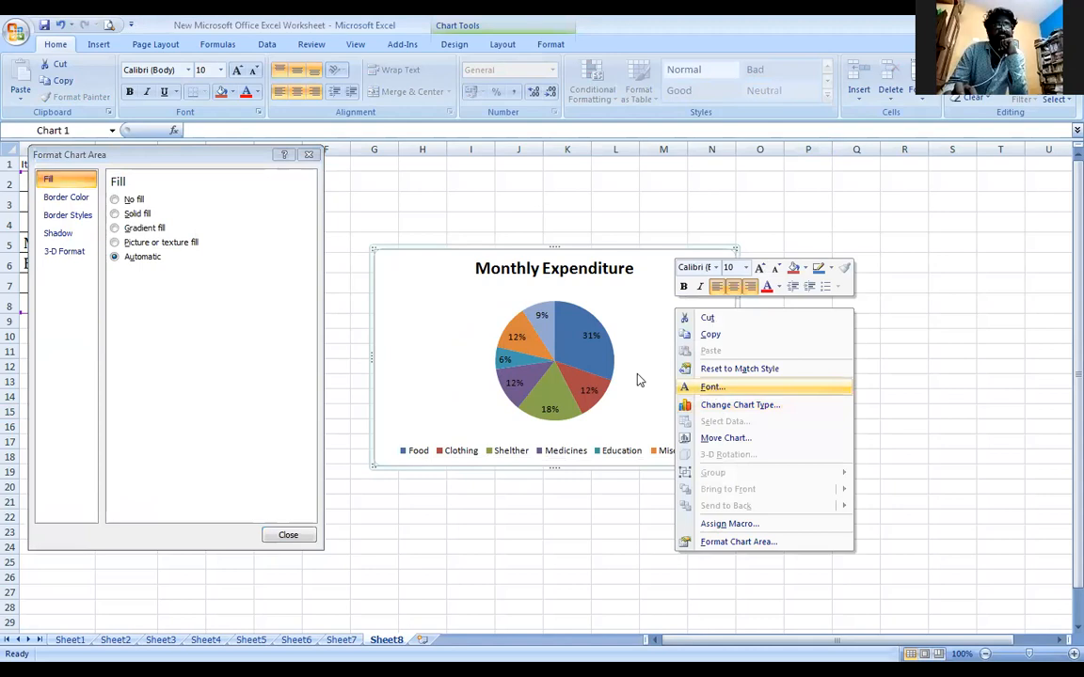
left_click(640, 347)
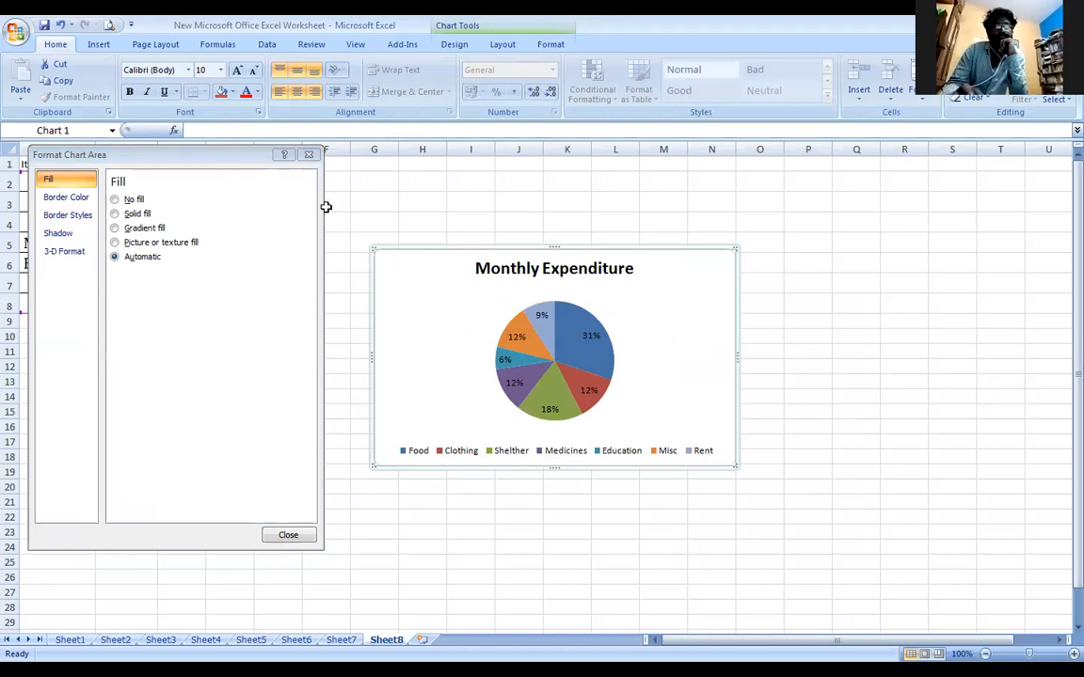
left_click(308, 158)
Set the Latin text font of the pie chart's percentage labels to Andalus
left_click(581, 341)
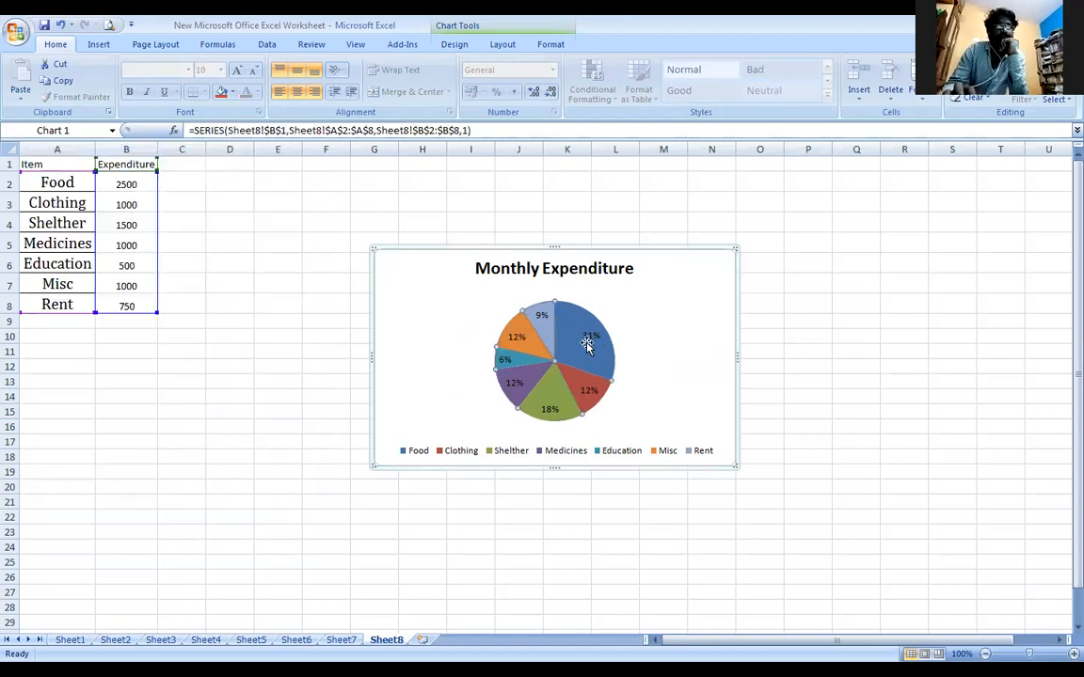
right_click(593, 346)
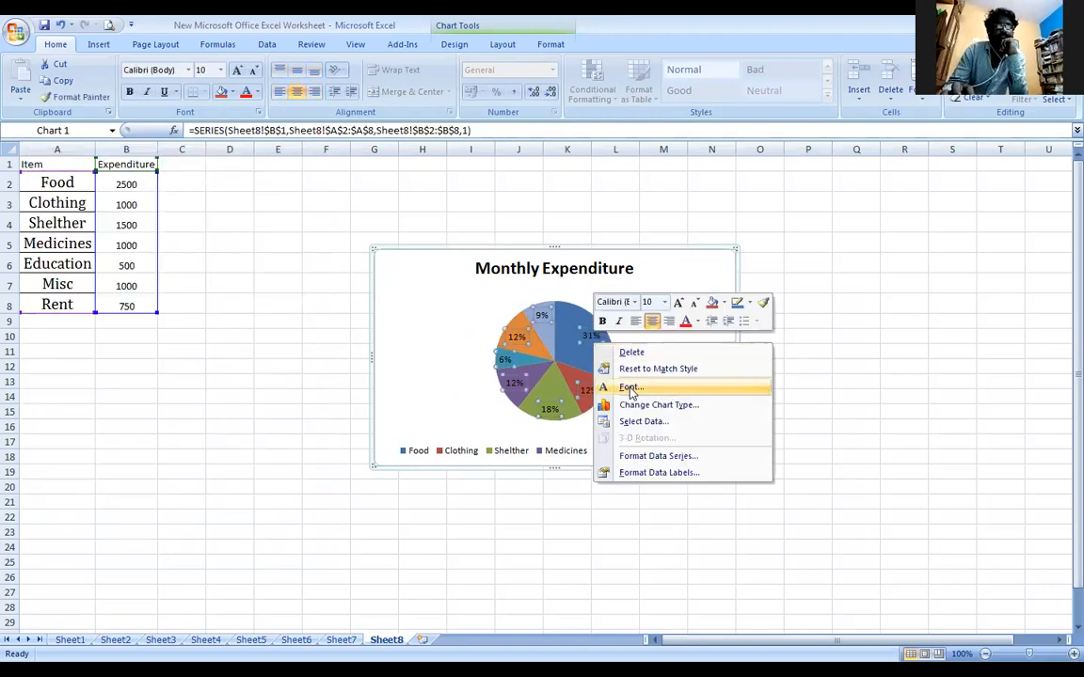
left_click(629, 388)
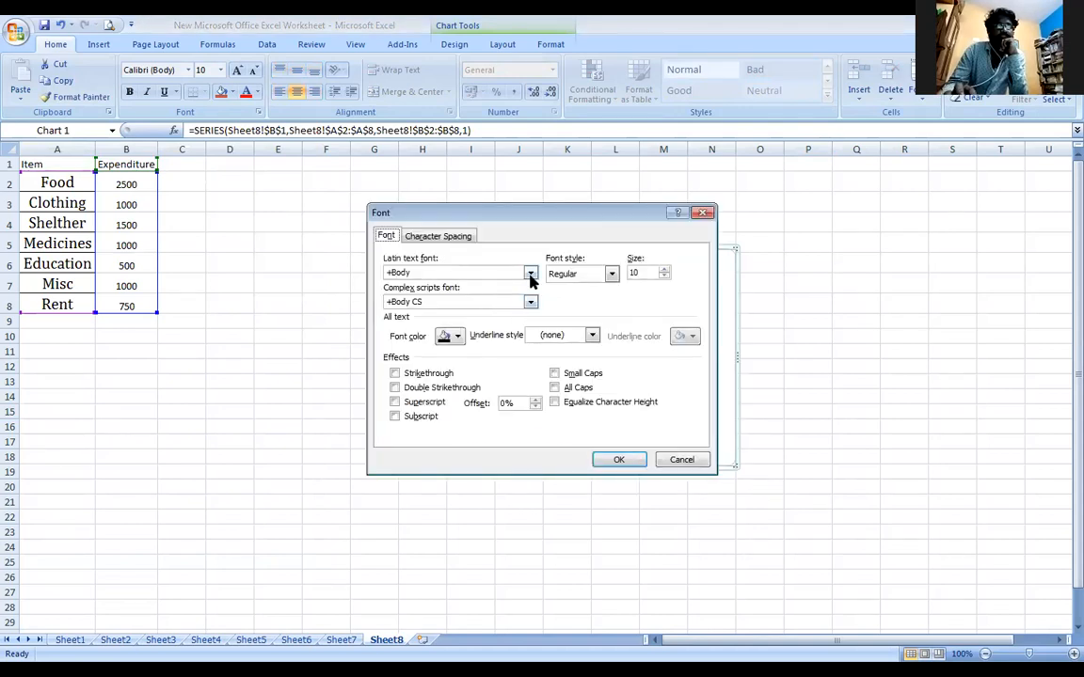
left_click(530, 273)
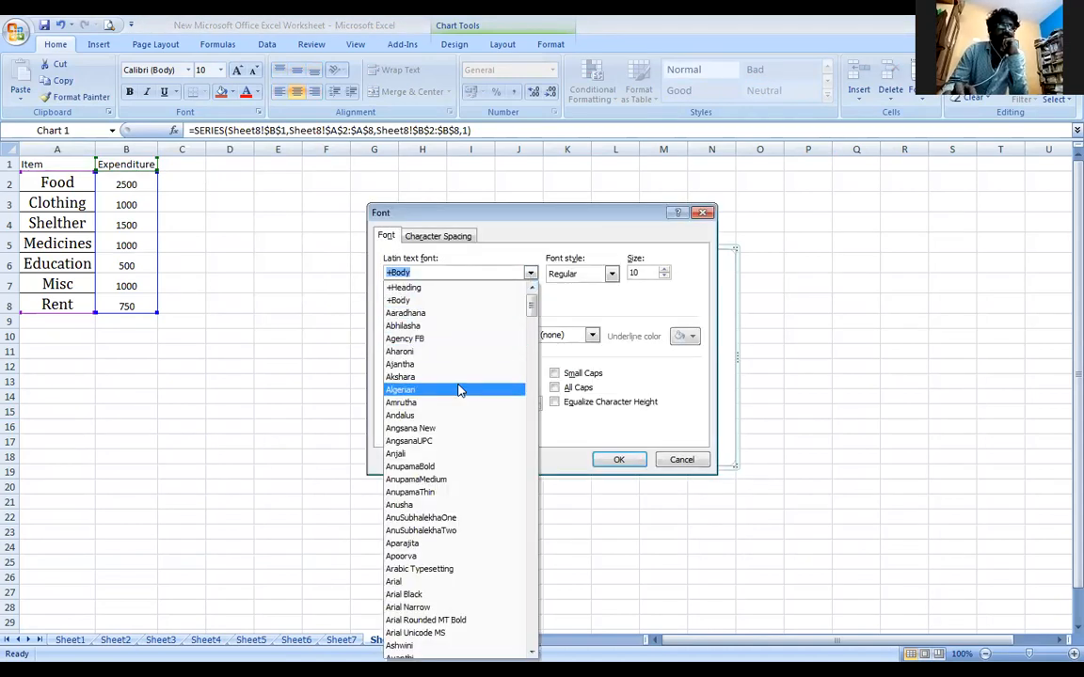
left_click(450, 416)
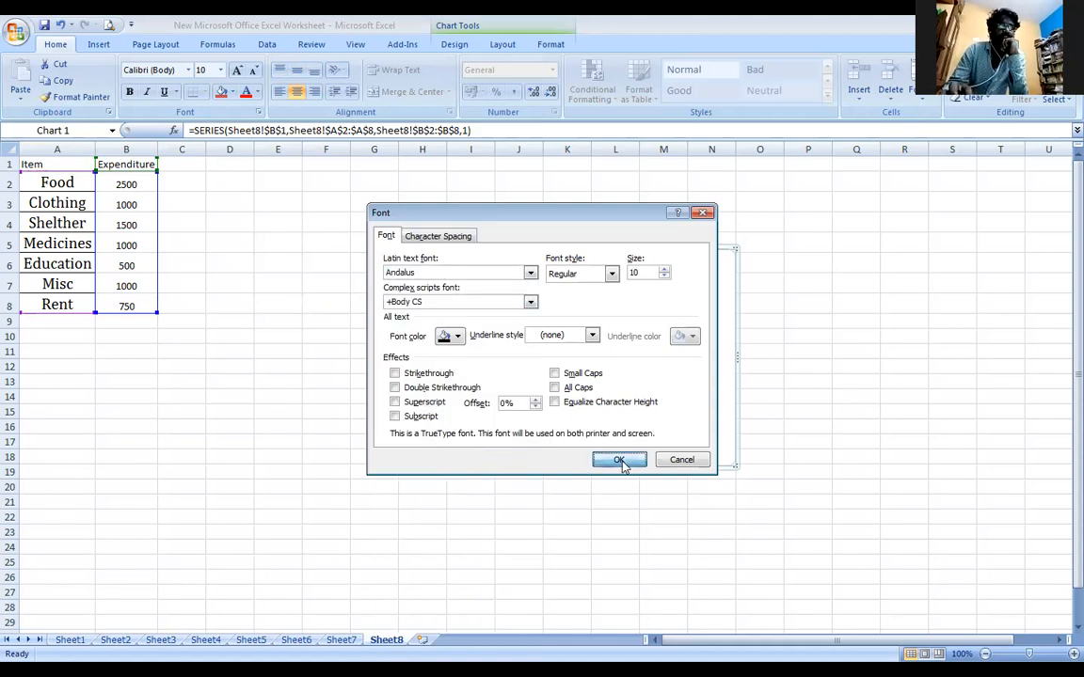
left_click(619, 460)
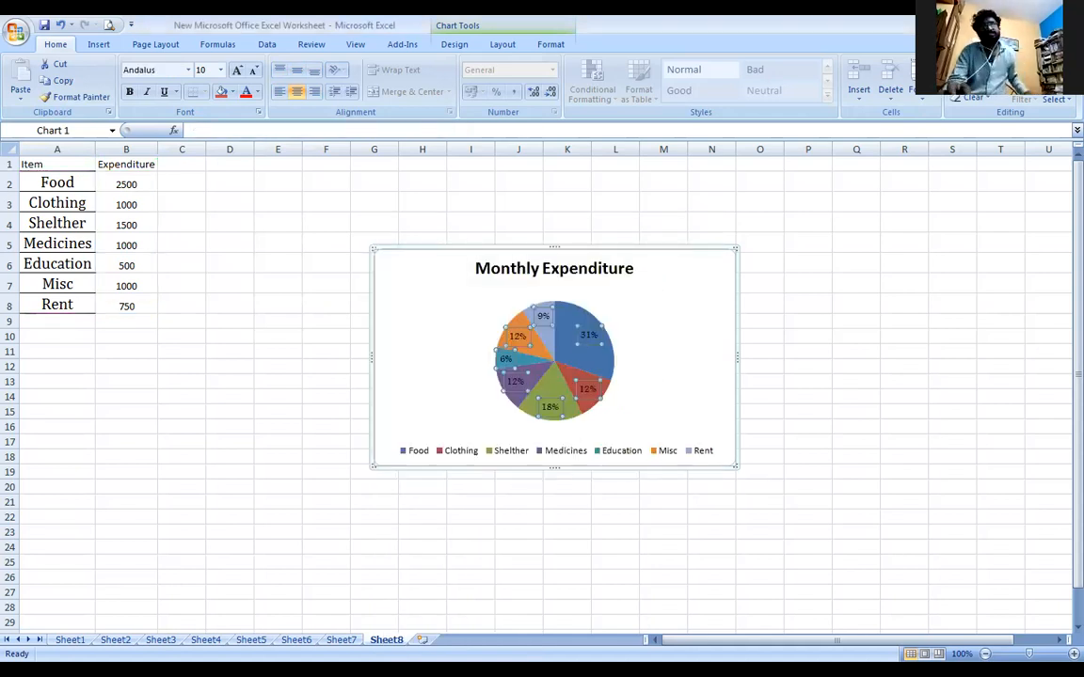
Set the Latin text font of the pie chart's percentage labels to Bookman Old Style
left_click(1072, 654)
left_click(1073, 654)
left_click(1070, 654)
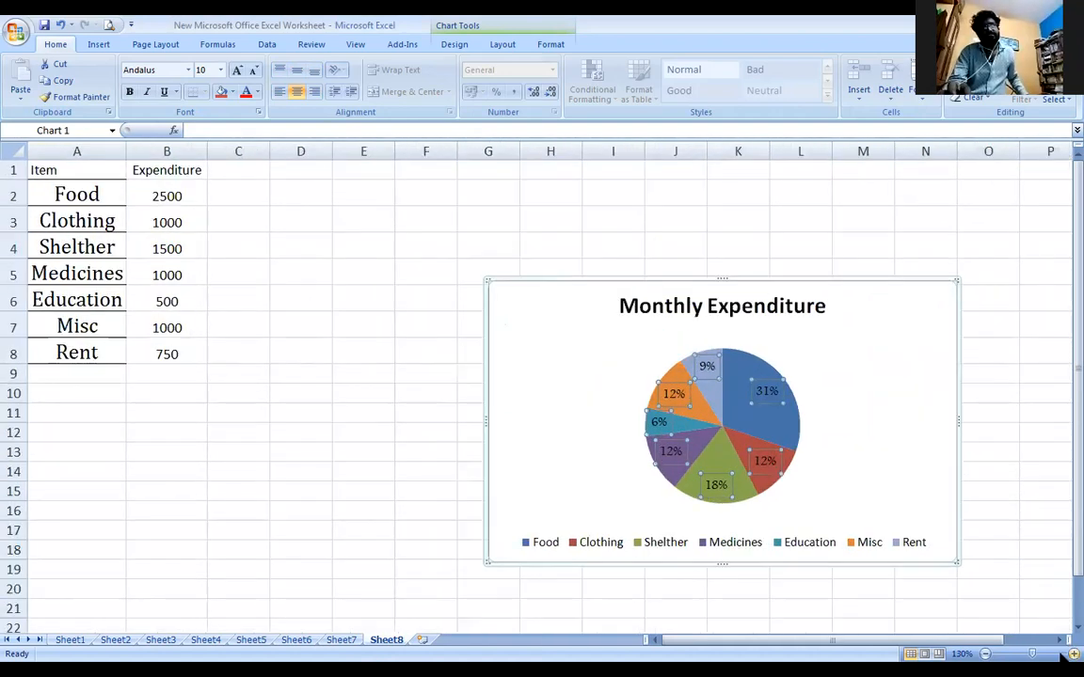
left_click(1071, 654)
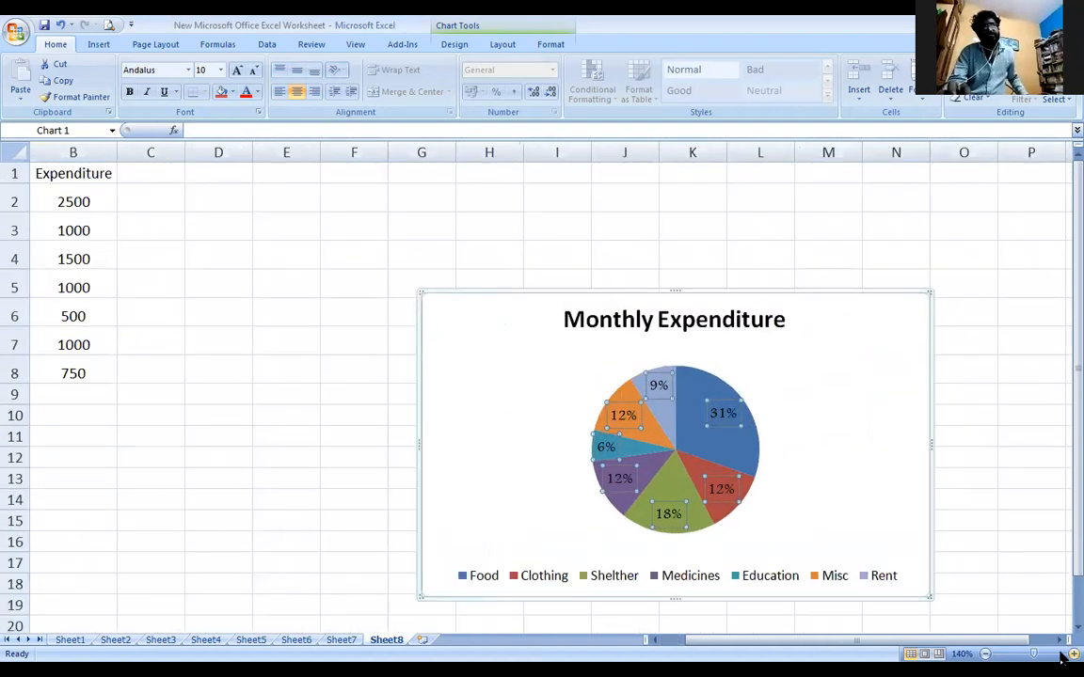
right_click(721, 490)
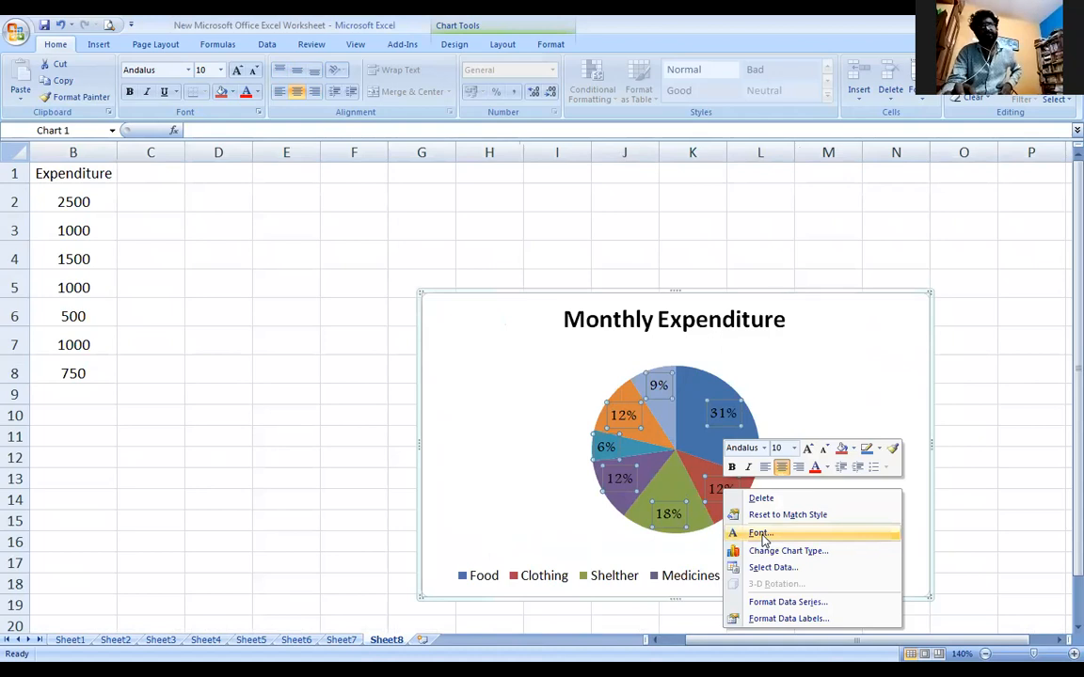
left_click(762, 534)
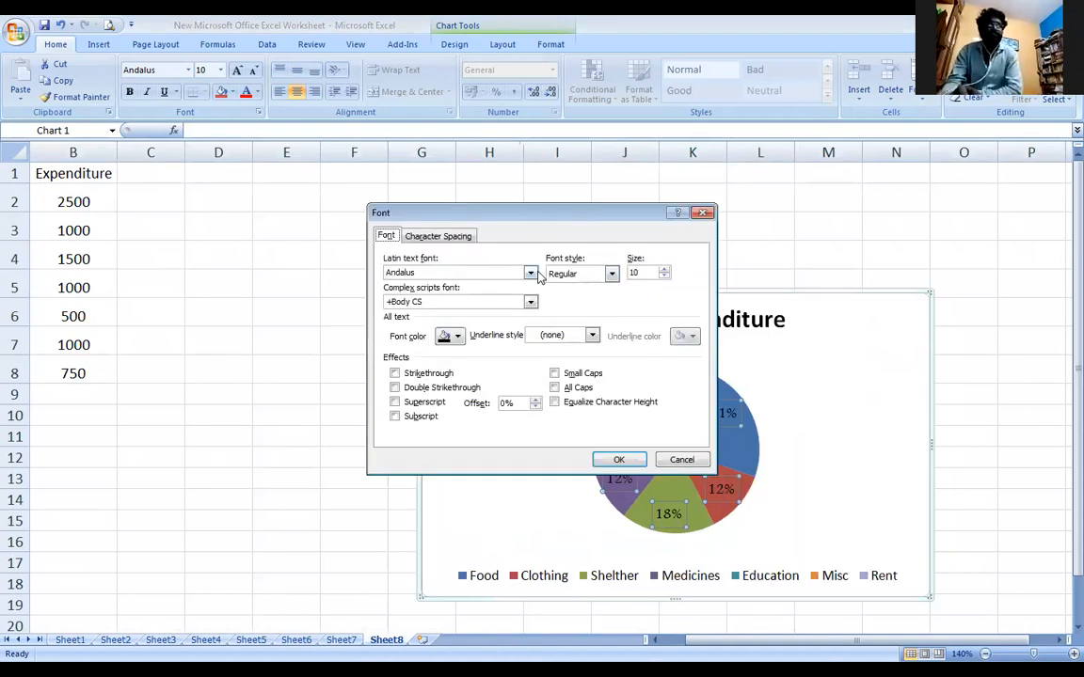
left_click(529, 273)
scroll(482, 536, "down", 5)
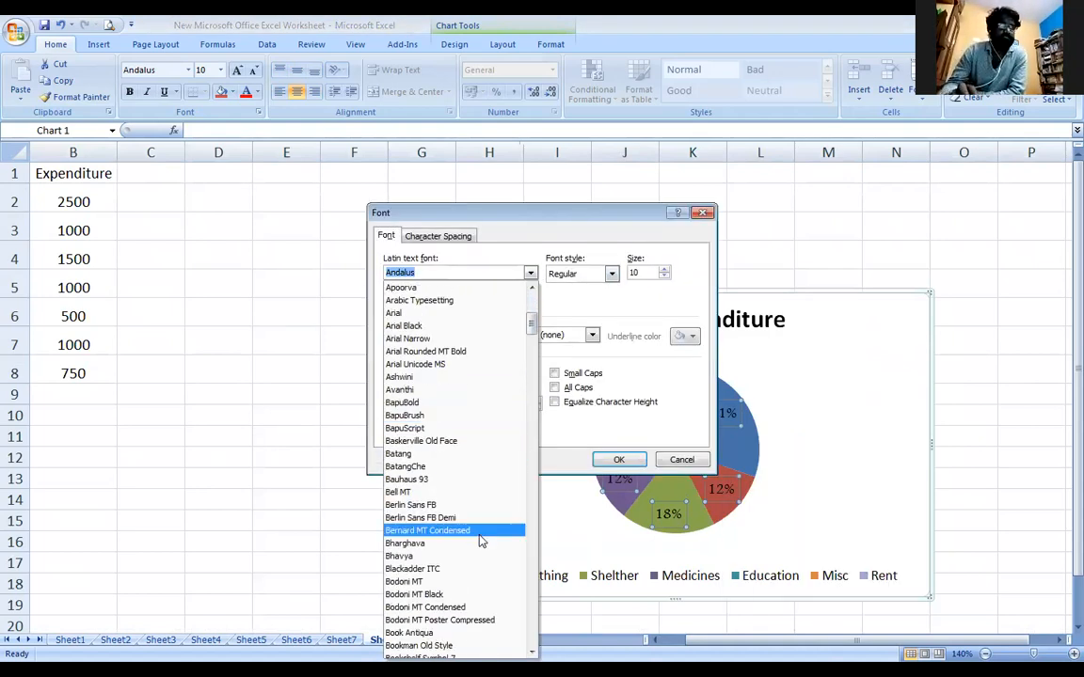
scroll(481, 538, "down", 2)
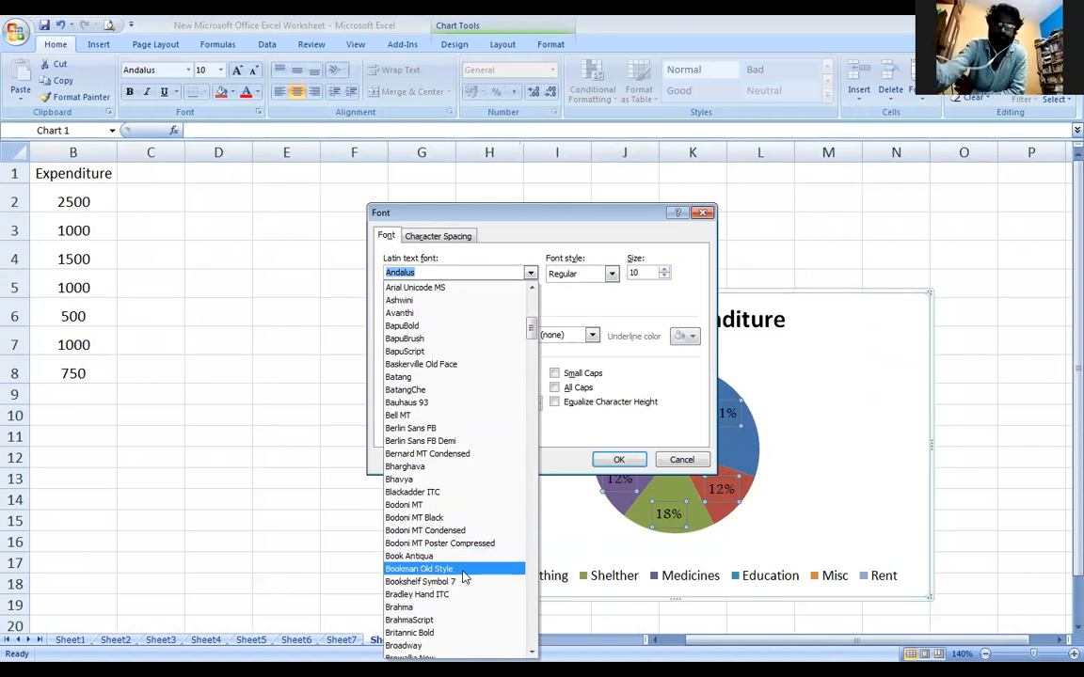
left_click(463, 570)
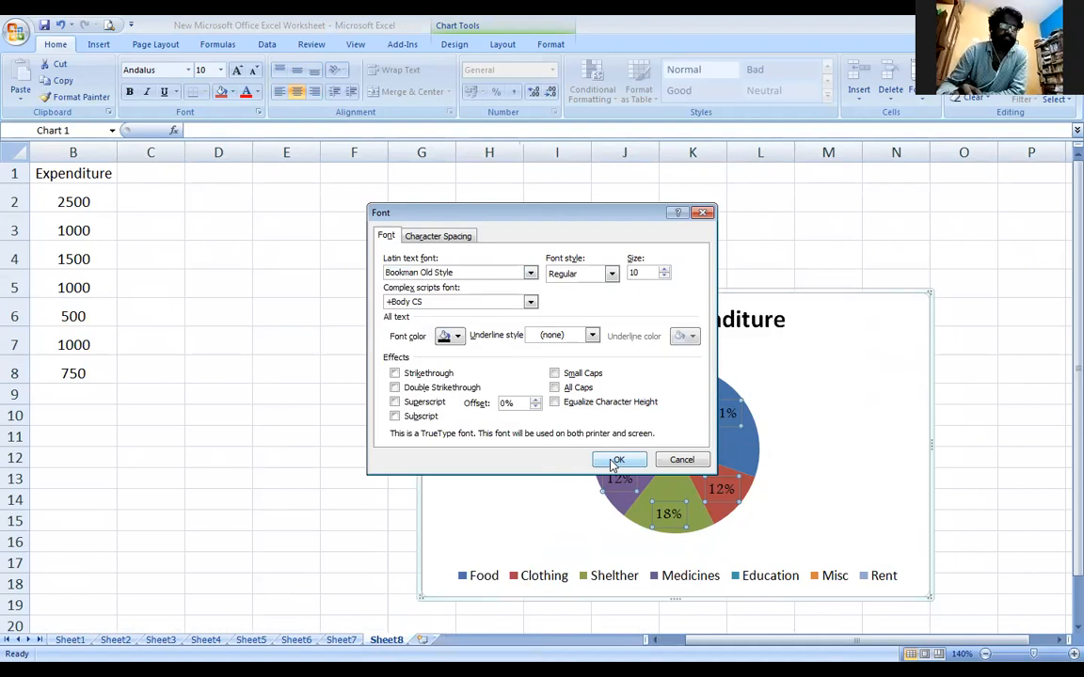
left_click(616, 461)
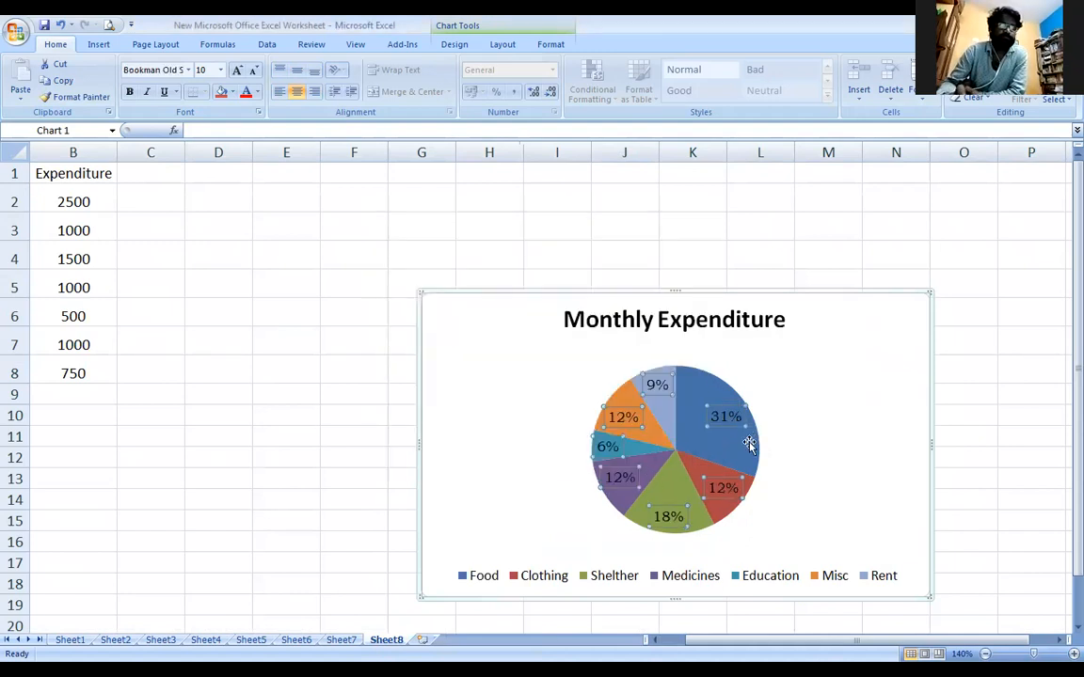
Look through the legend's fill, border color, border style and shadow formatting options without changing any of them
left_click(820, 578)
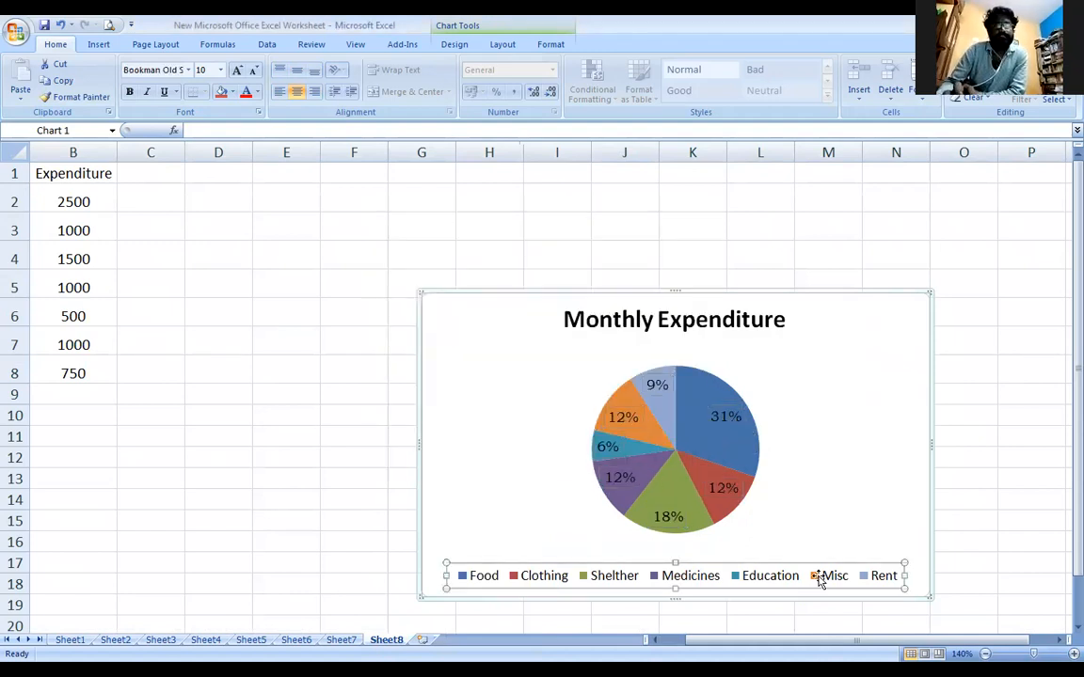
right_click(820, 580)
left_click(840, 568)
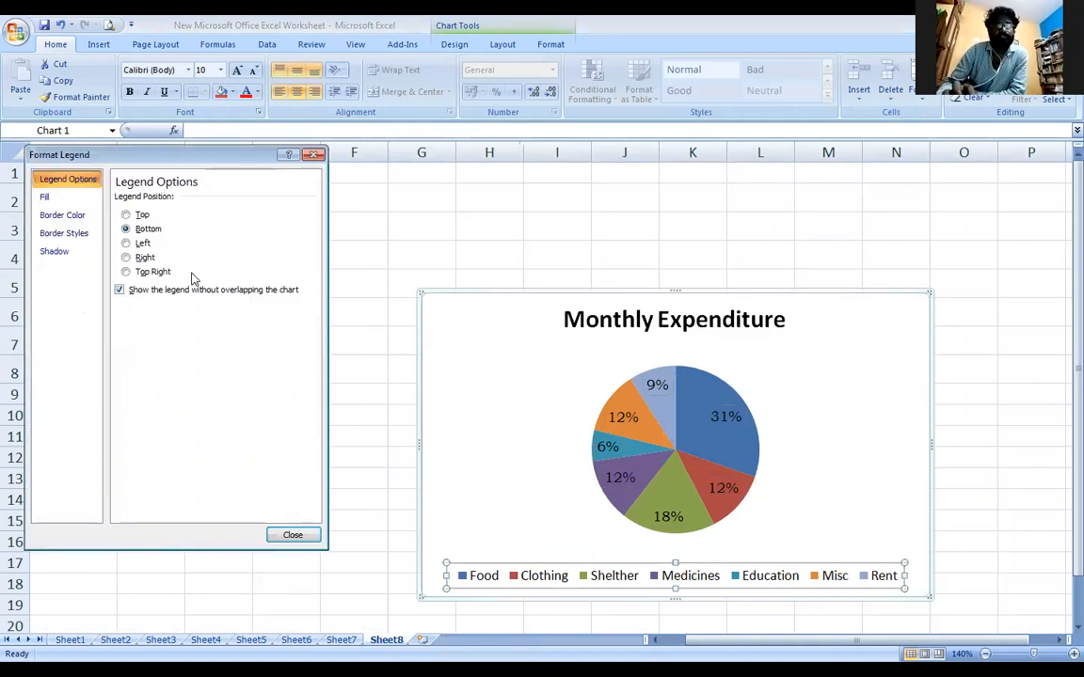
left_click(46, 198)
left_click(58, 214)
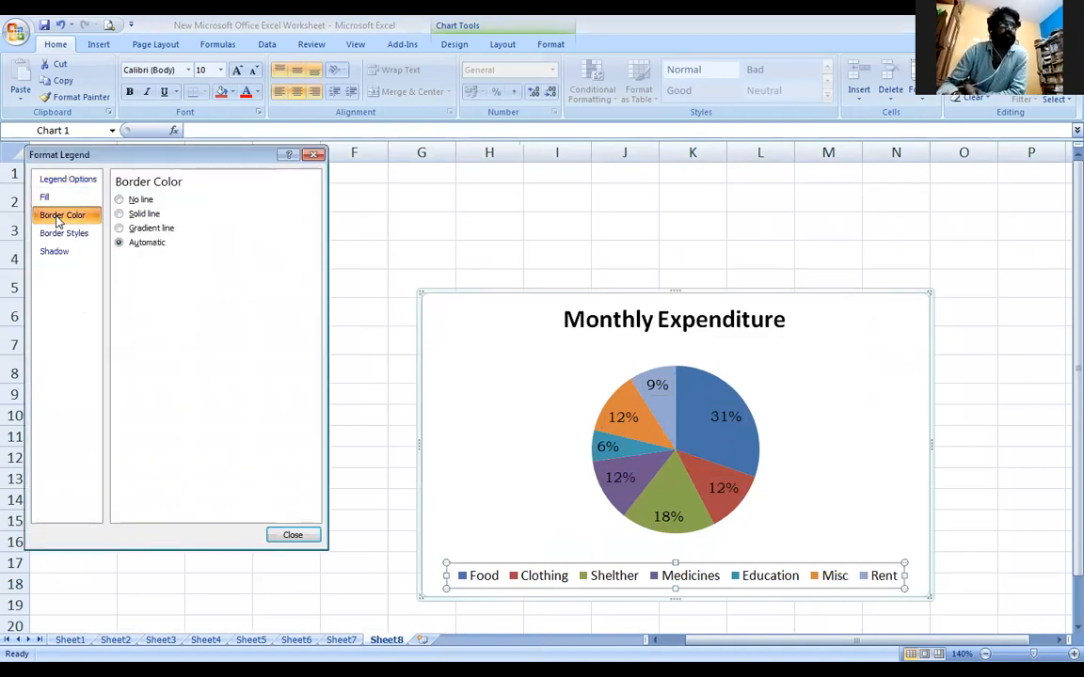
left_click(76, 232)
left_click(79, 217)
left_click(84, 238)
left_click(68, 251)
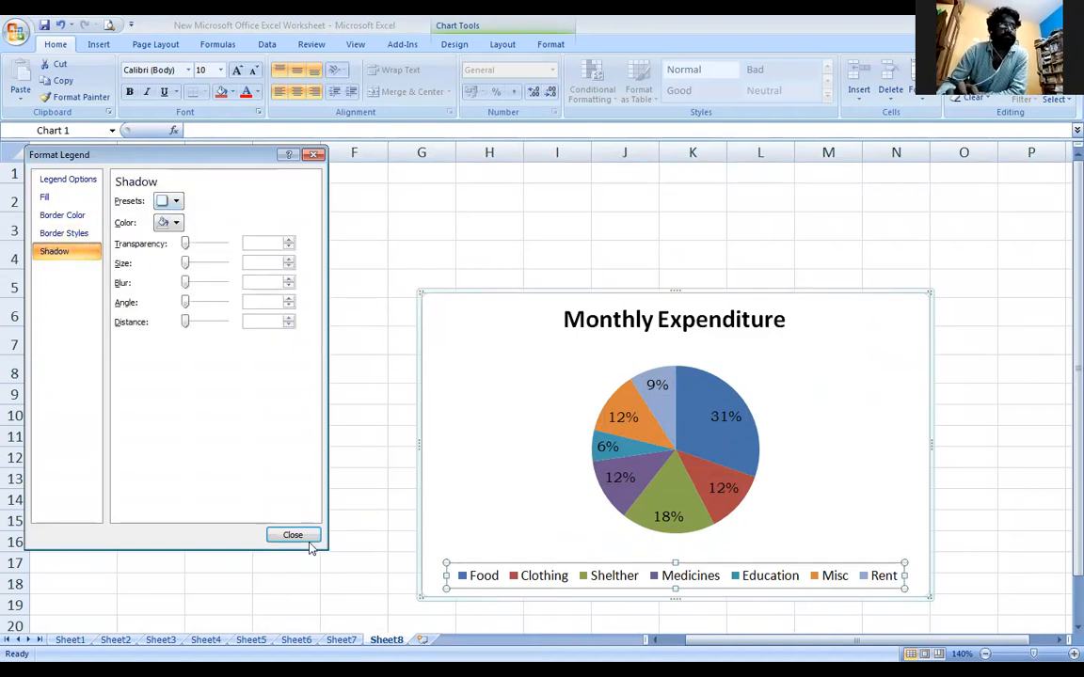
left_click(307, 539)
left_click(828, 367)
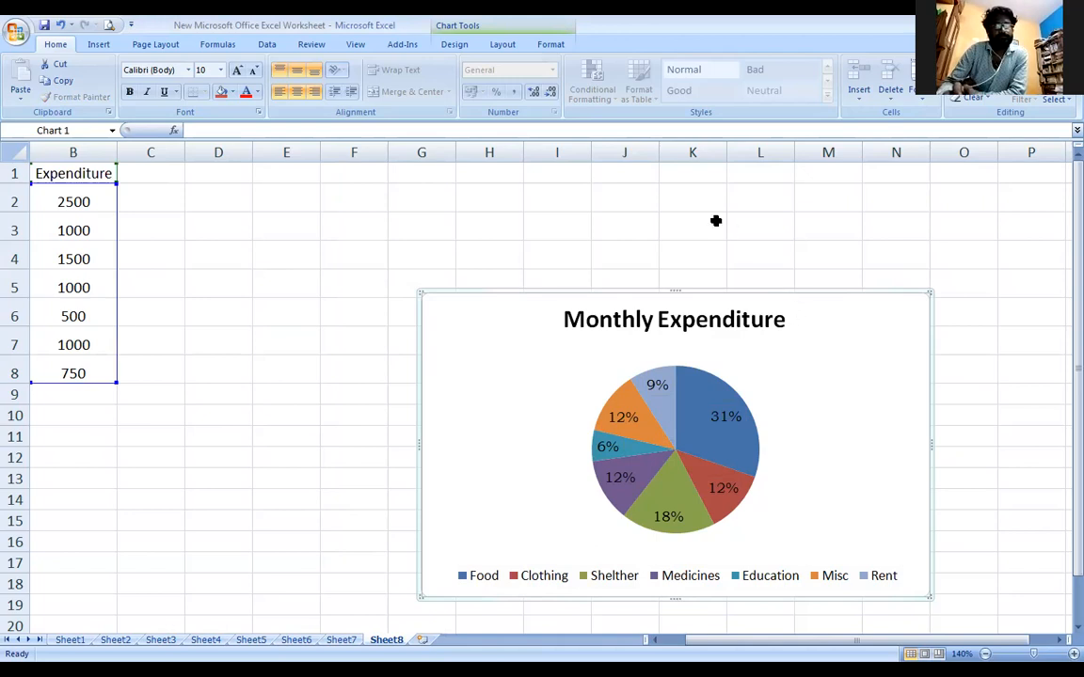